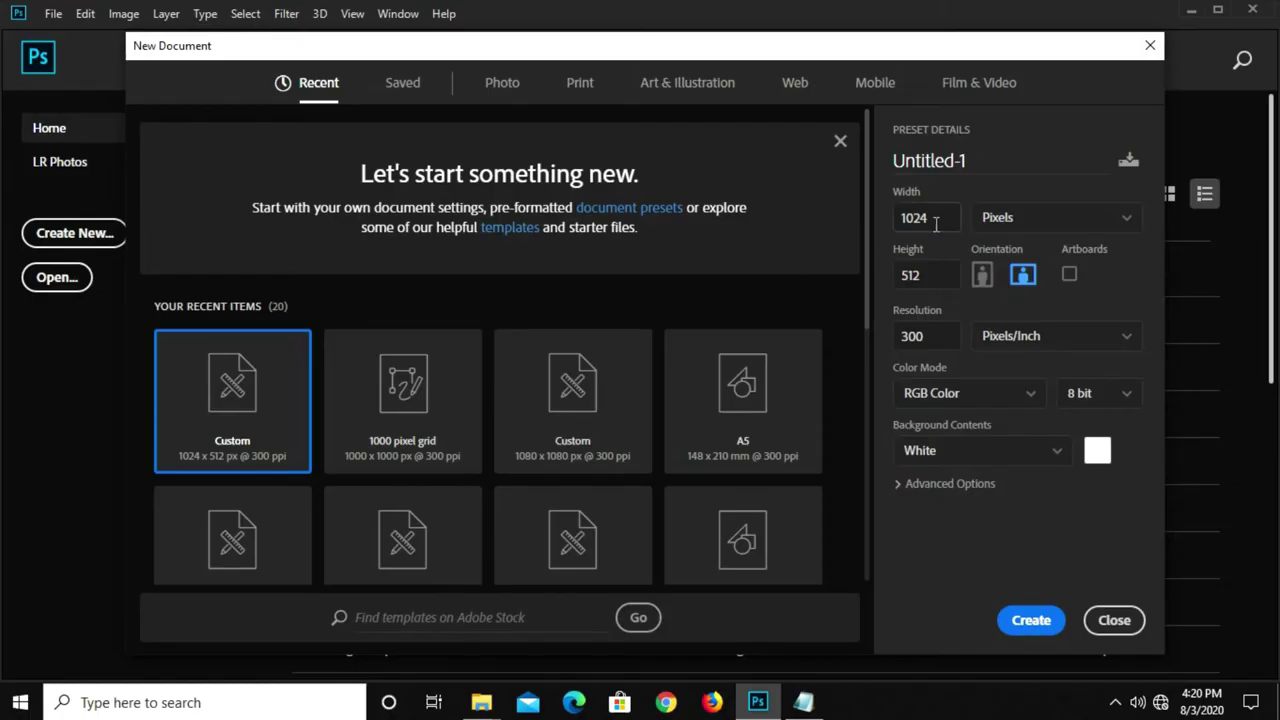
Create a new landscape document, 1024 × 512 px at 300 ppi
{"action": "double_click", "coordinate": [936, 223]}
{"action": "key", "text": "Tab"}
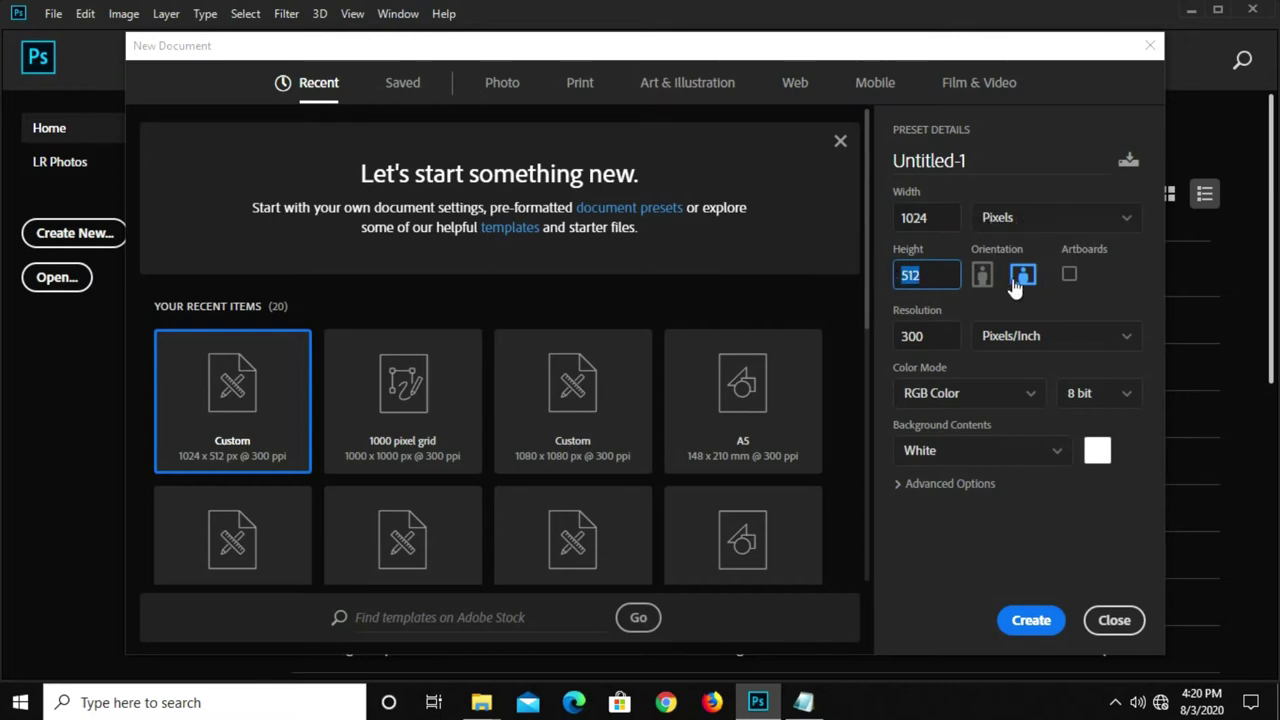
{"action": "double_click", "coordinate": [935, 336]}
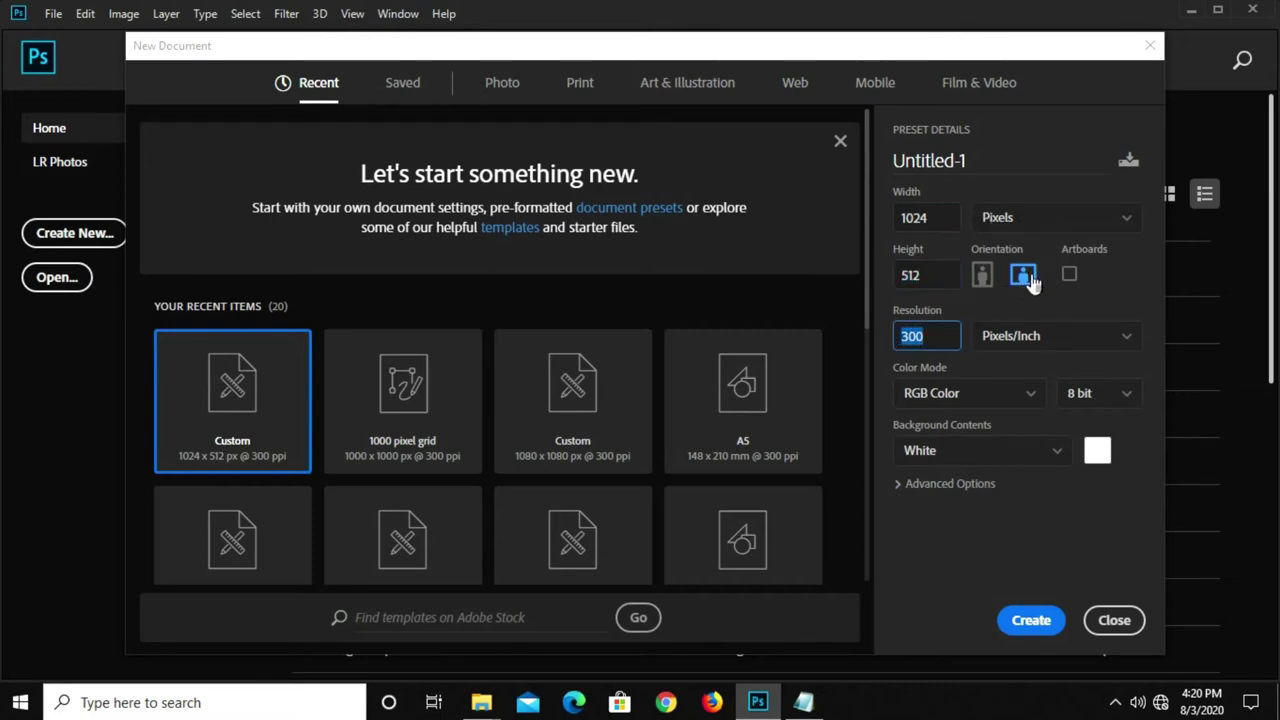
{"action": "left_click", "coordinate": [1031, 622]}
Add a Solid Color fill layer using hex 3787f4 copied from the body lotion notes
{"action": "key", "text": "ctrl+1"}
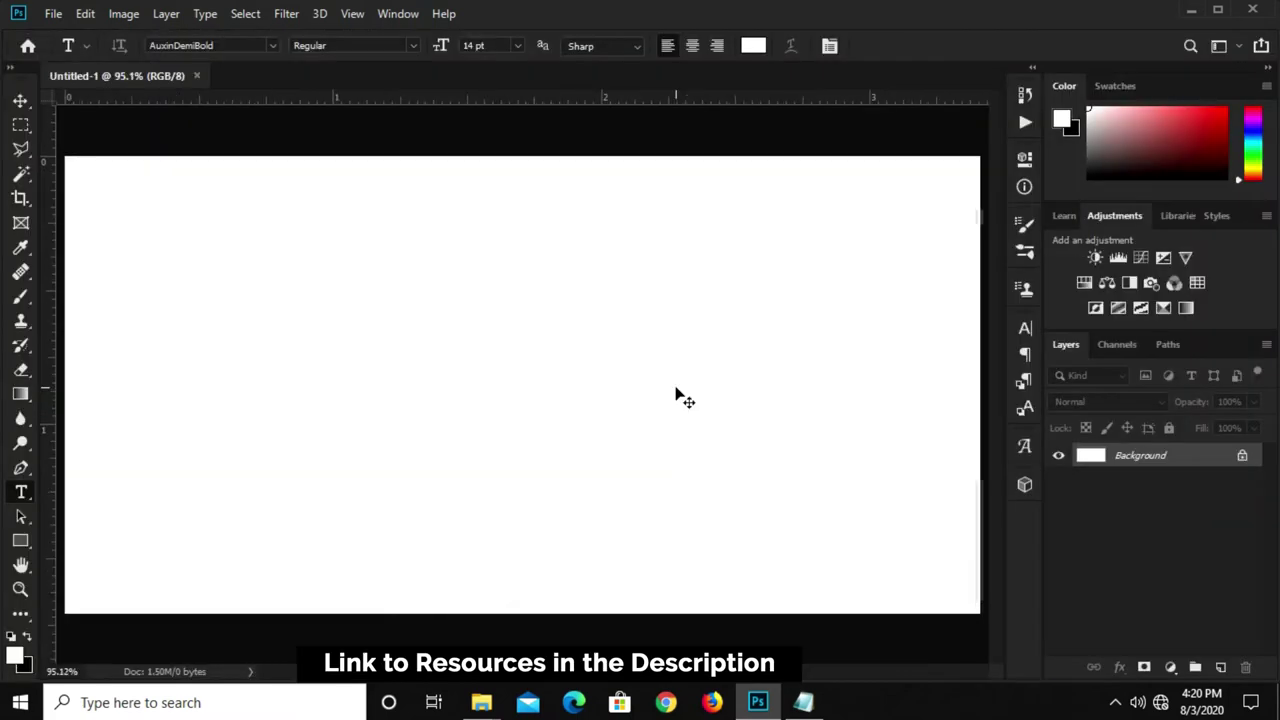
{"action": "key", "text": "ctrl+0"}
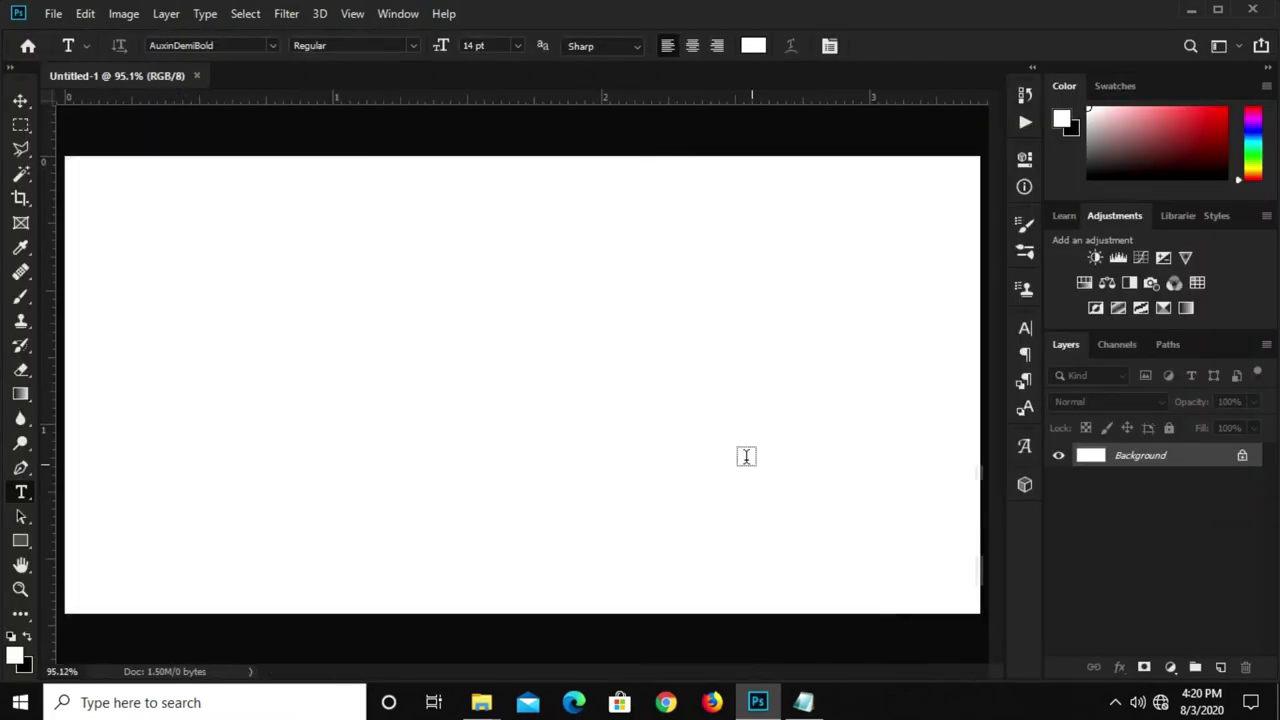
{"action": "left_click", "coordinate": [1172, 667]}
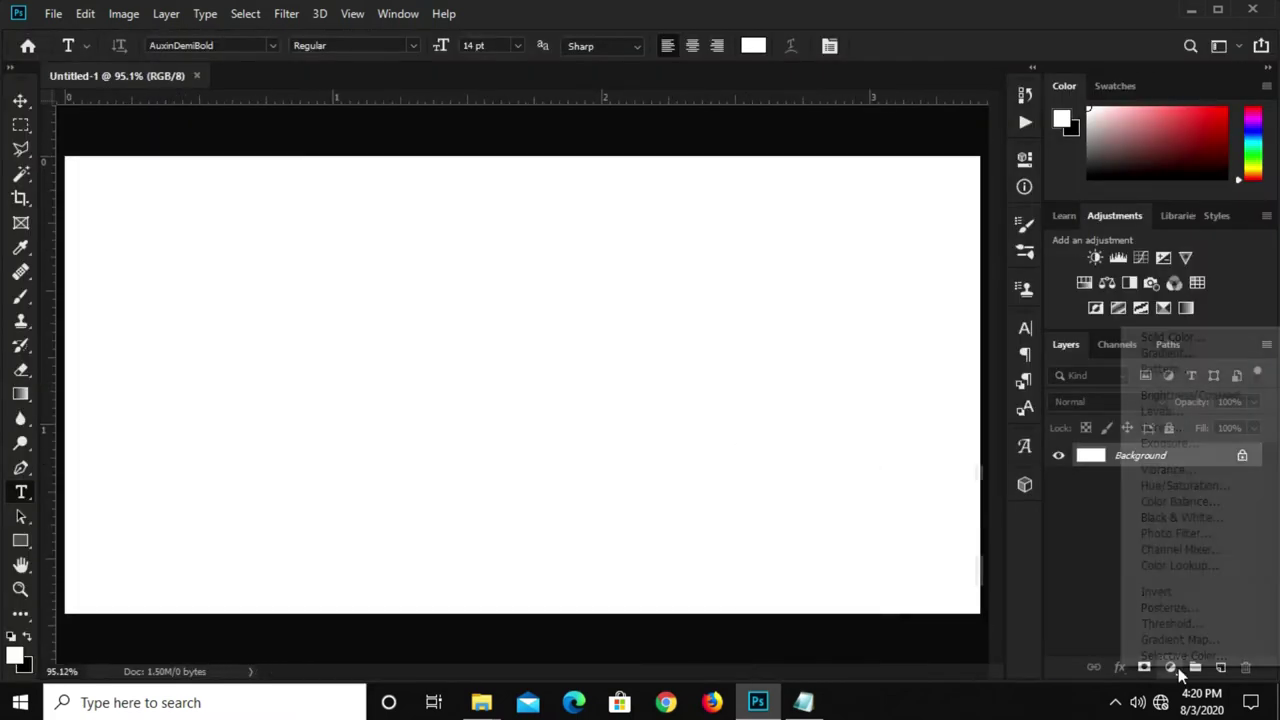
{"action": "left_click", "coordinate": [1165, 337]}
{"action": "left_click", "coordinate": [803, 702]}
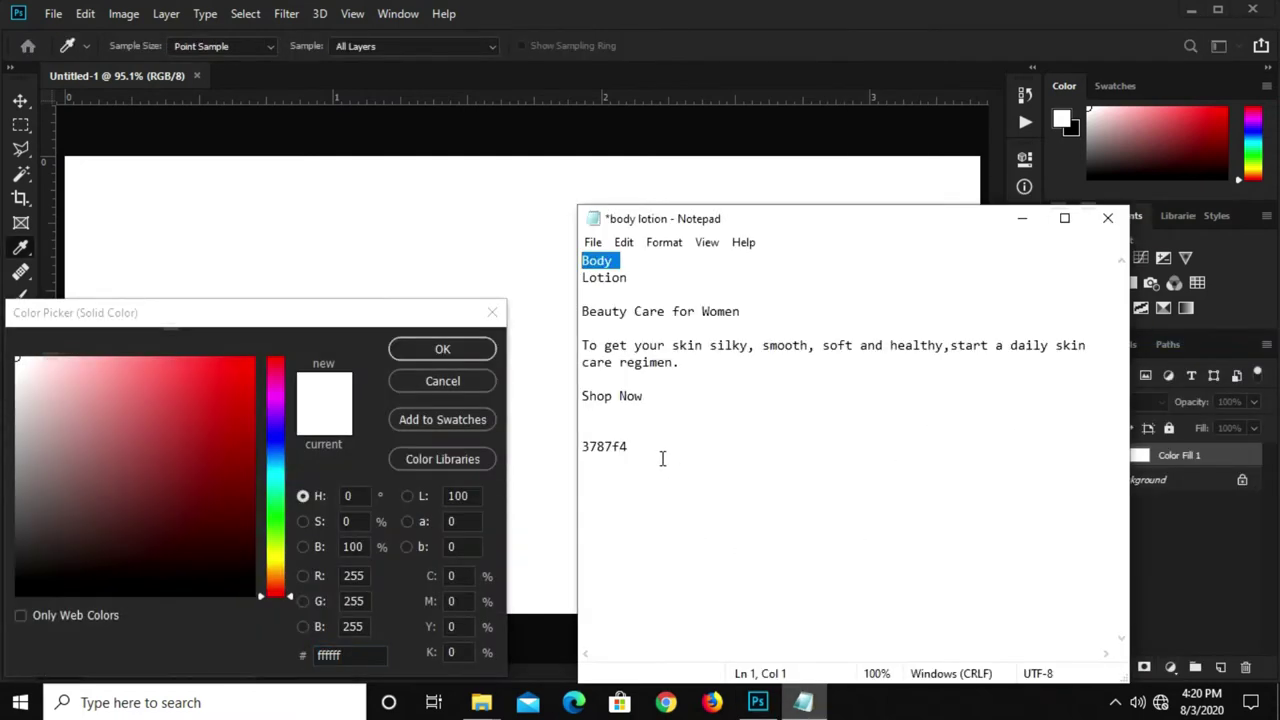
{"action": "left_click_drag", "start_coordinate": [661, 458], "coordinate": [565, 450]}
{"action": "right_click", "coordinate": [628, 447]}
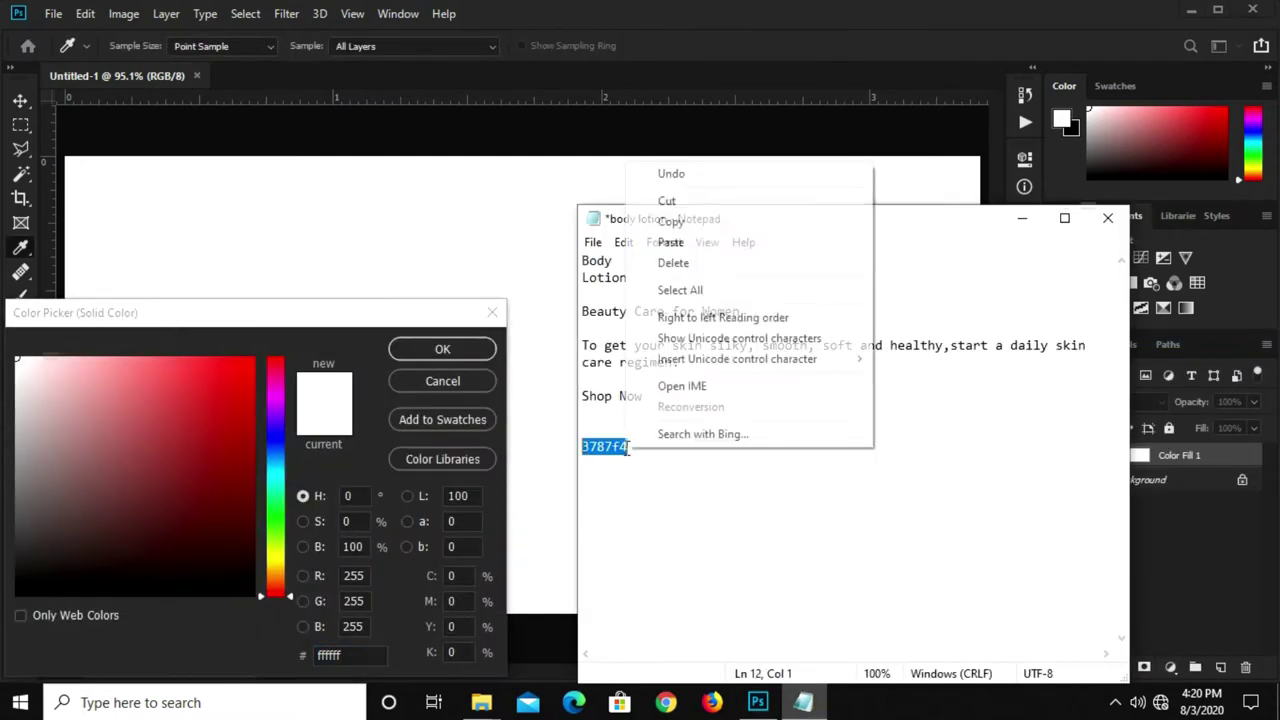
{"action": "left_click", "coordinate": [706, 226]}
{"action": "left_click", "coordinate": [330, 655]}
{"action": "right_click", "coordinate": [330, 655]}
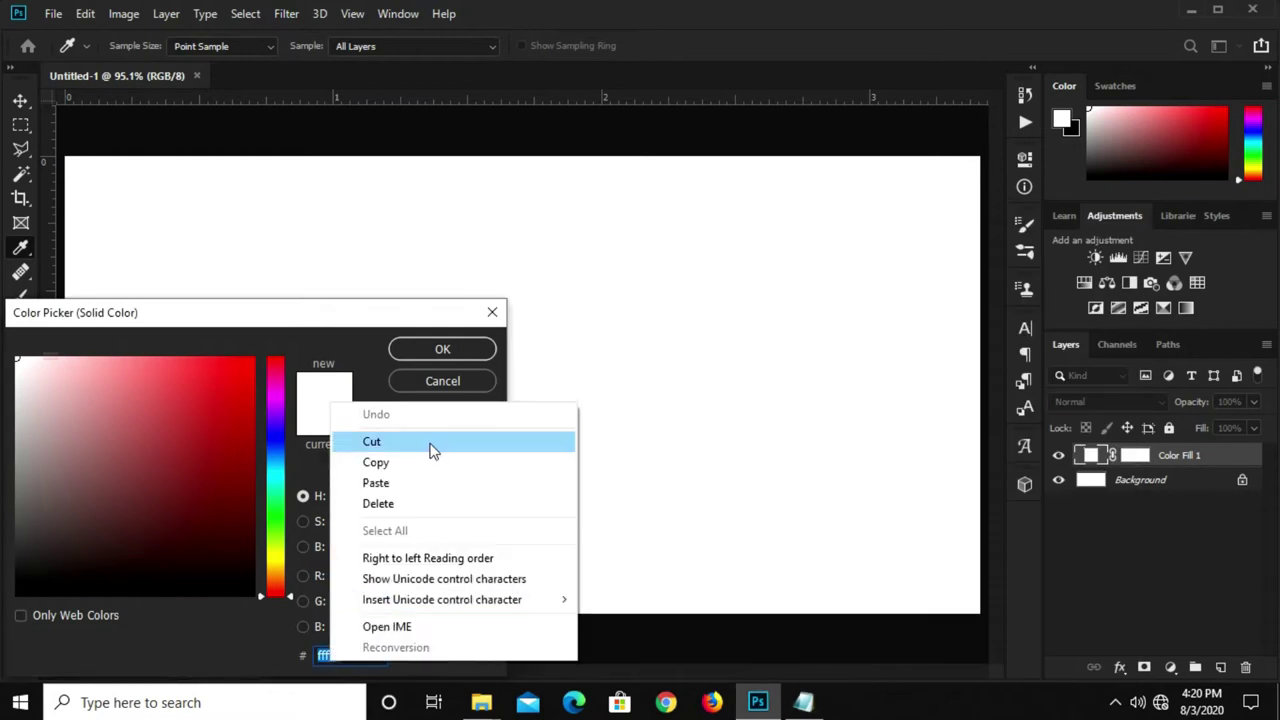
{"action": "left_click", "coordinate": [380, 484]}
{"action": "left_click", "coordinate": [442, 349]}
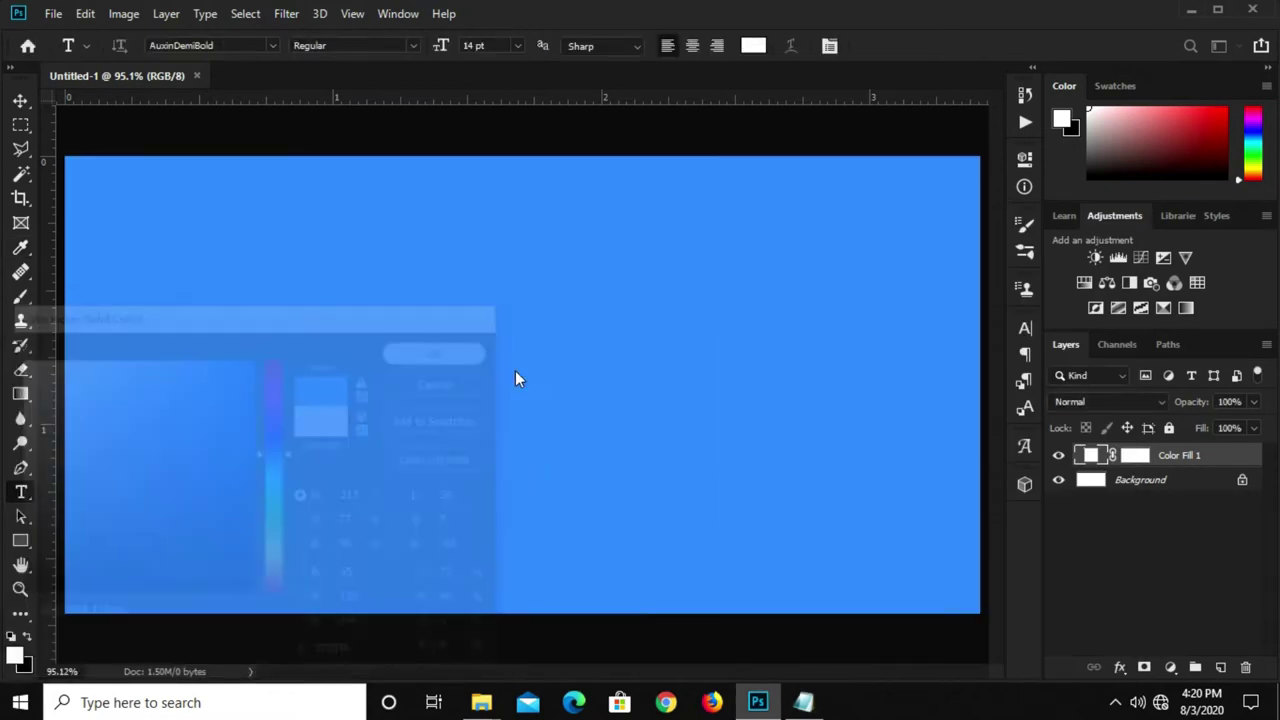
Add a Gradient fill layer using the colour-to-transparent preset
{"action": "left_click", "coordinate": [1170, 667]}
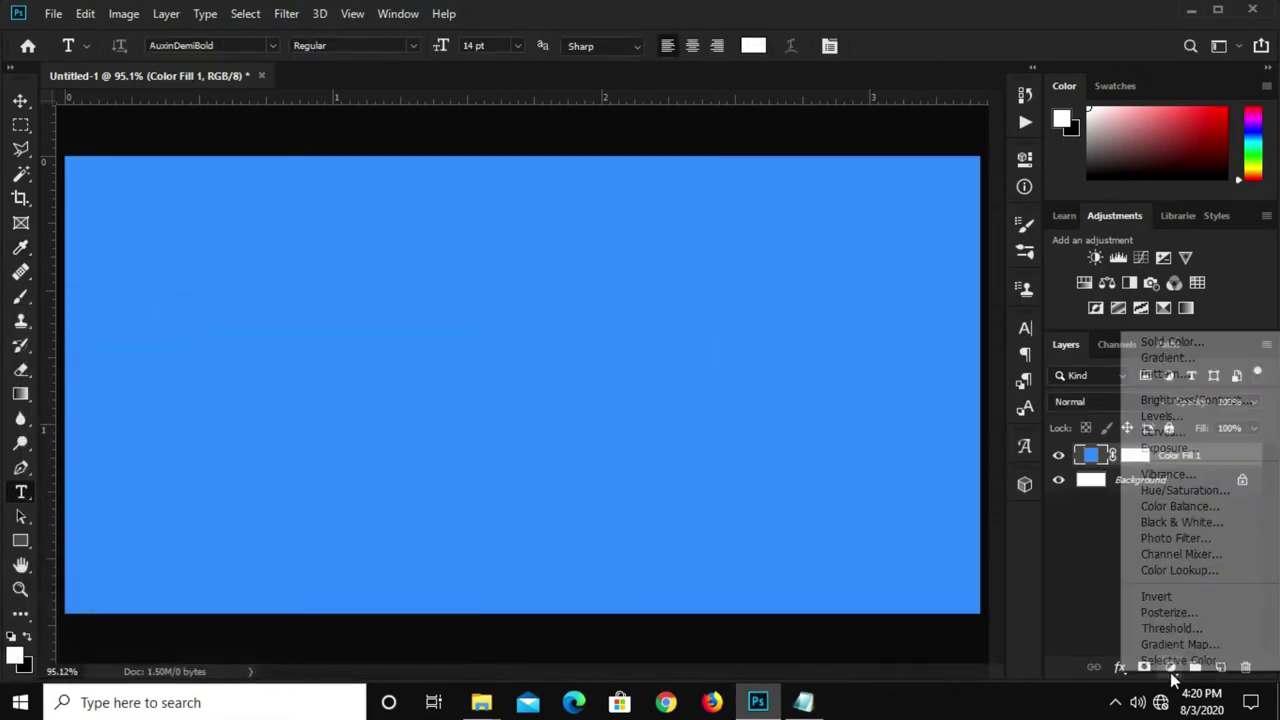
{"action": "left_click", "coordinate": [1188, 358]}
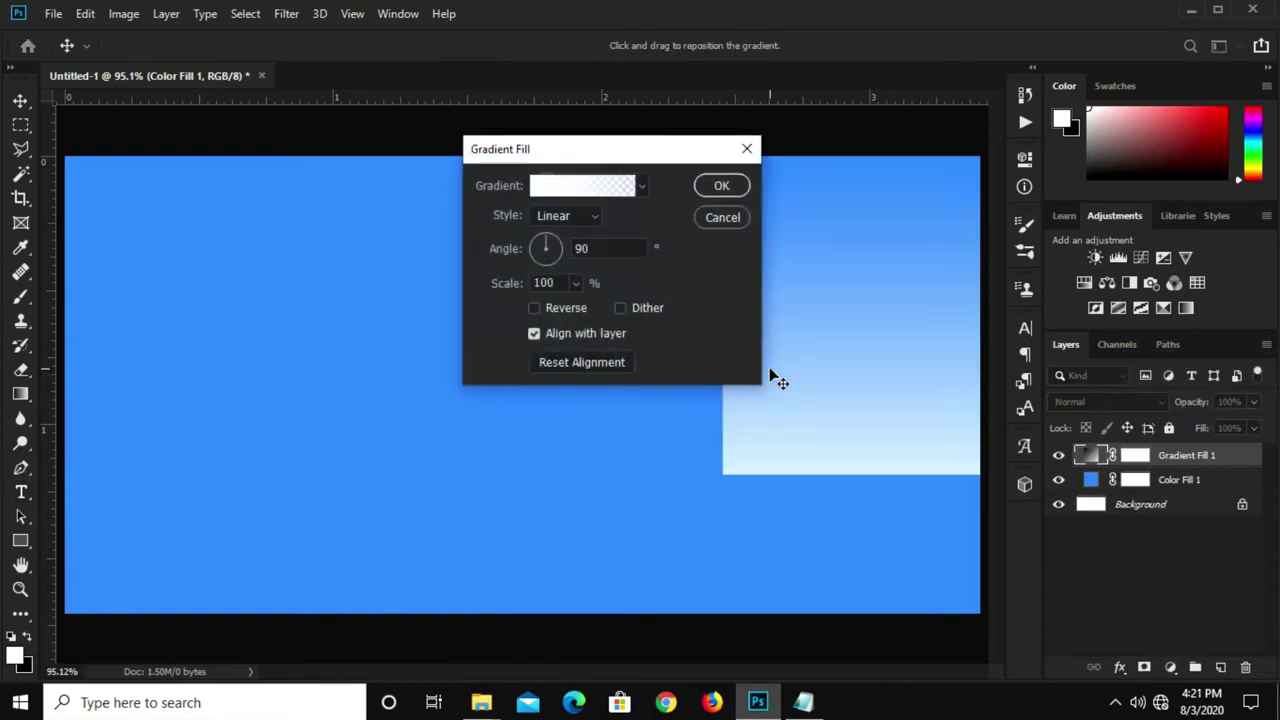
{"action": "left_click", "coordinate": [550, 185]}
{"action": "scroll", "coordinate": [779, 310], "scroll_direction": "down", "scroll_amount": 3}
{"action": "scroll", "coordinate": [779, 312], "scroll_direction": "down", "scroll_amount": 3}
{"action": "scroll", "coordinate": [776, 330], "scroll_direction": "down", "scroll_amount": 3}
{"action": "scroll", "coordinate": [777, 340], "scroll_direction": "down", "scroll_amount": 2}
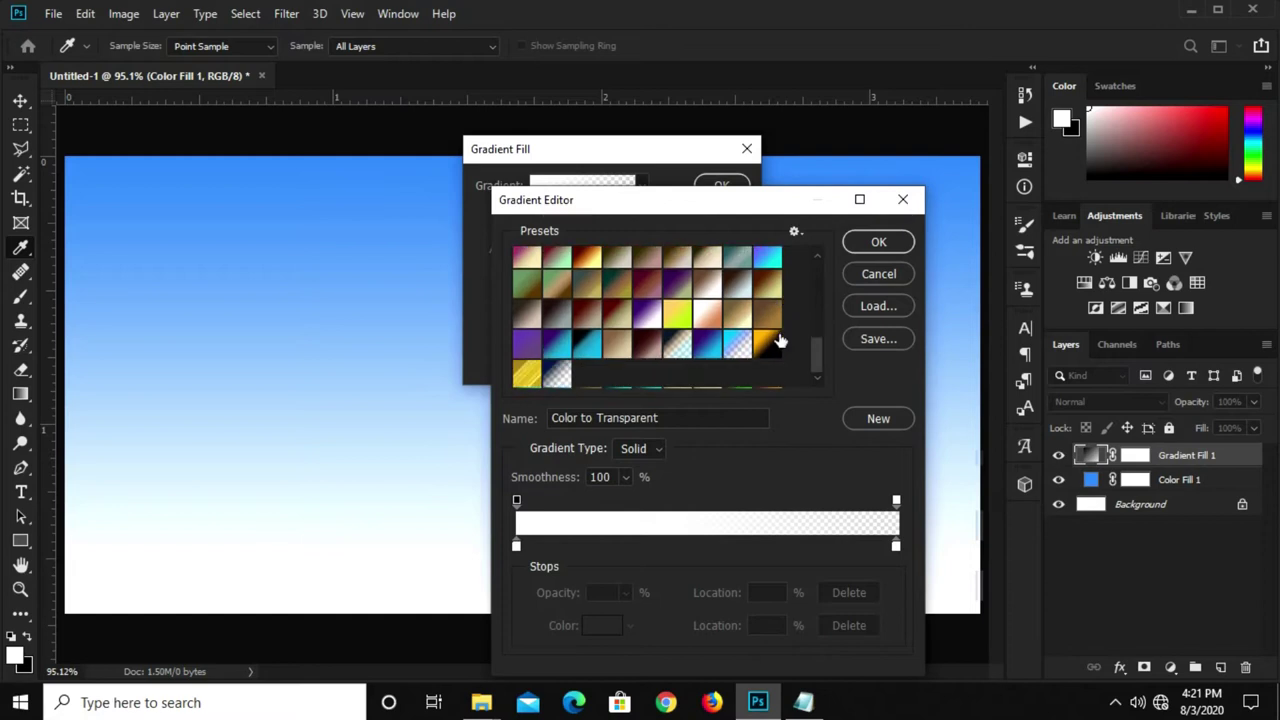
{"action": "left_click", "coordinate": [558, 376]}
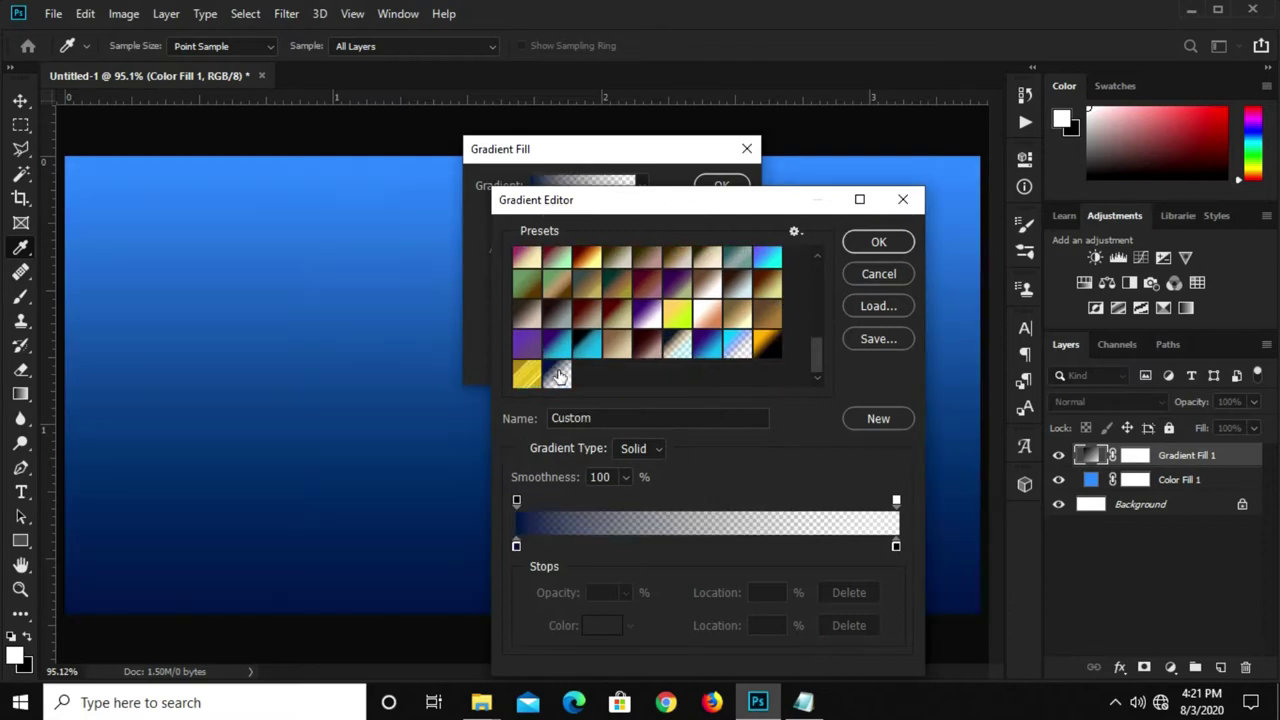
Set the gradient's left stop to navy 00204c and apply the gradient fill
{"action": "left_click", "coordinate": [516, 546]}
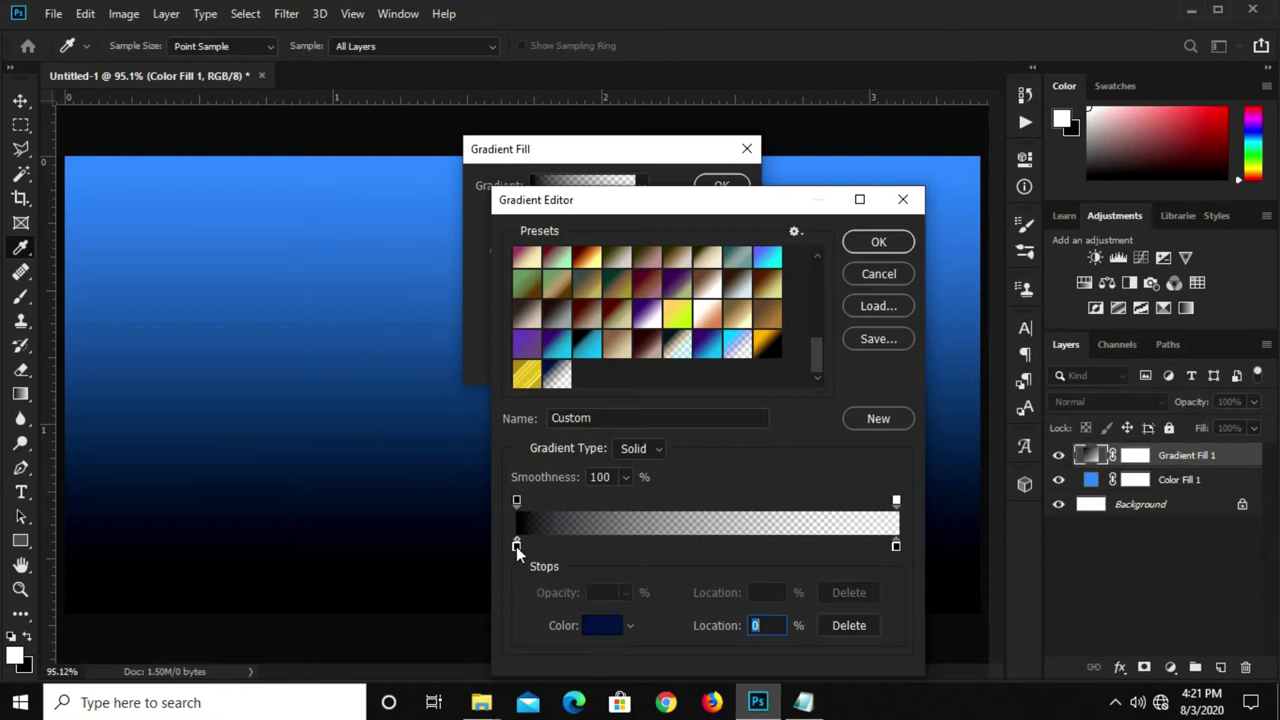
{"action": "left_click", "coordinate": [588, 628]}
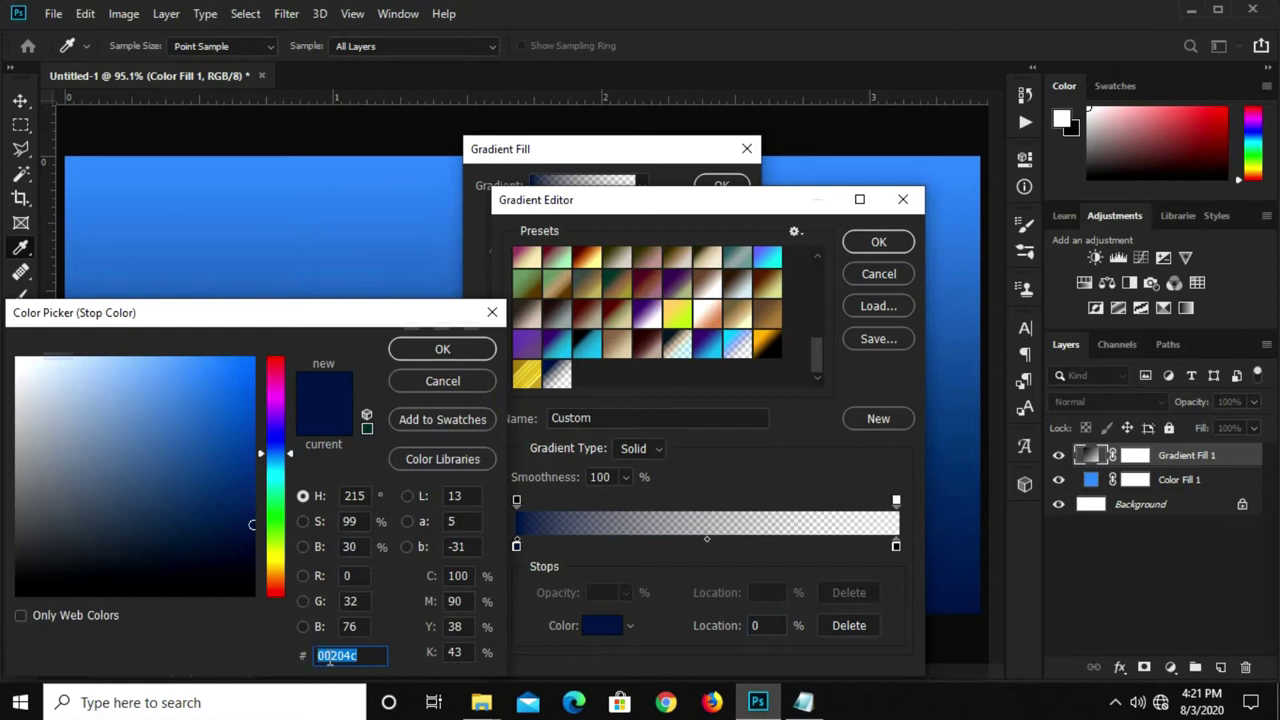
{"action": "left_click", "coordinate": [400, 357]}
{"action": "left_click", "coordinate": [874, 243]}
{"action": "key", "text": "t"}
{"action": "left_click", "coordinate": [720, 187]}
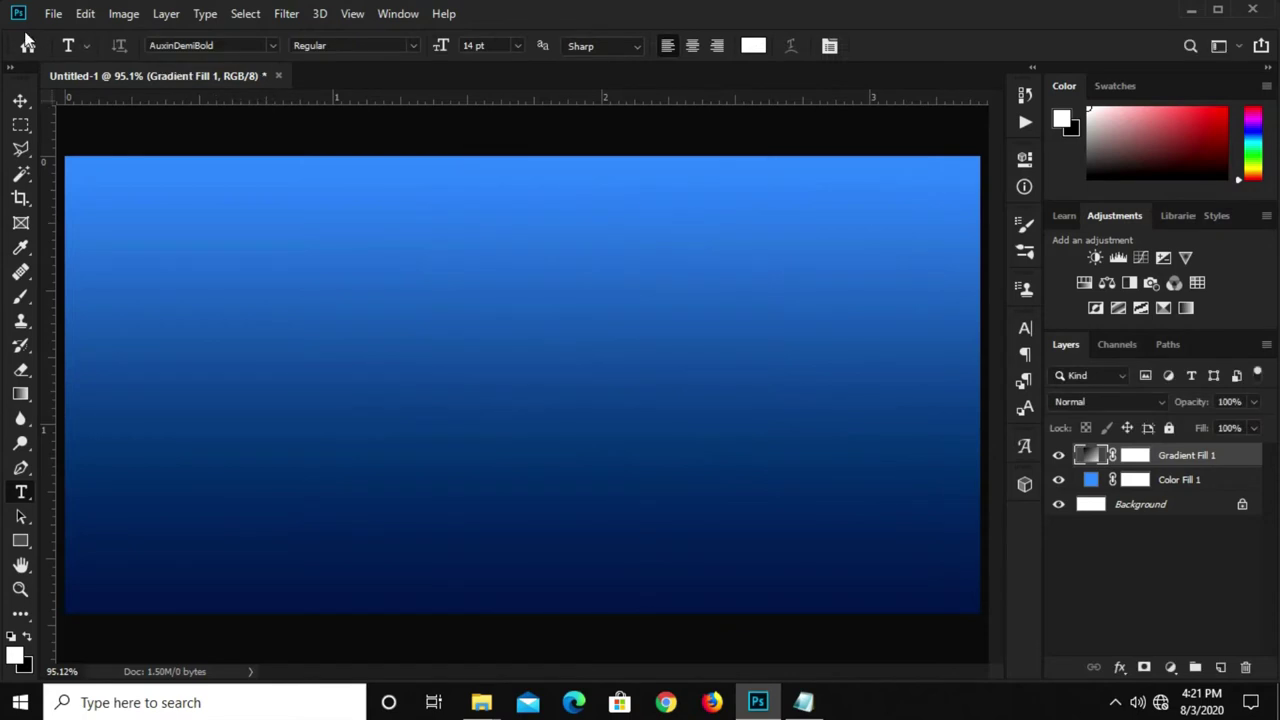
{"action": "left_click", "coordinate": [21, 101]}
Open the recent nivea file.psd, then return to the Untitled-1 banner
{"action": "left_click", "coordinate": [53, 14]}
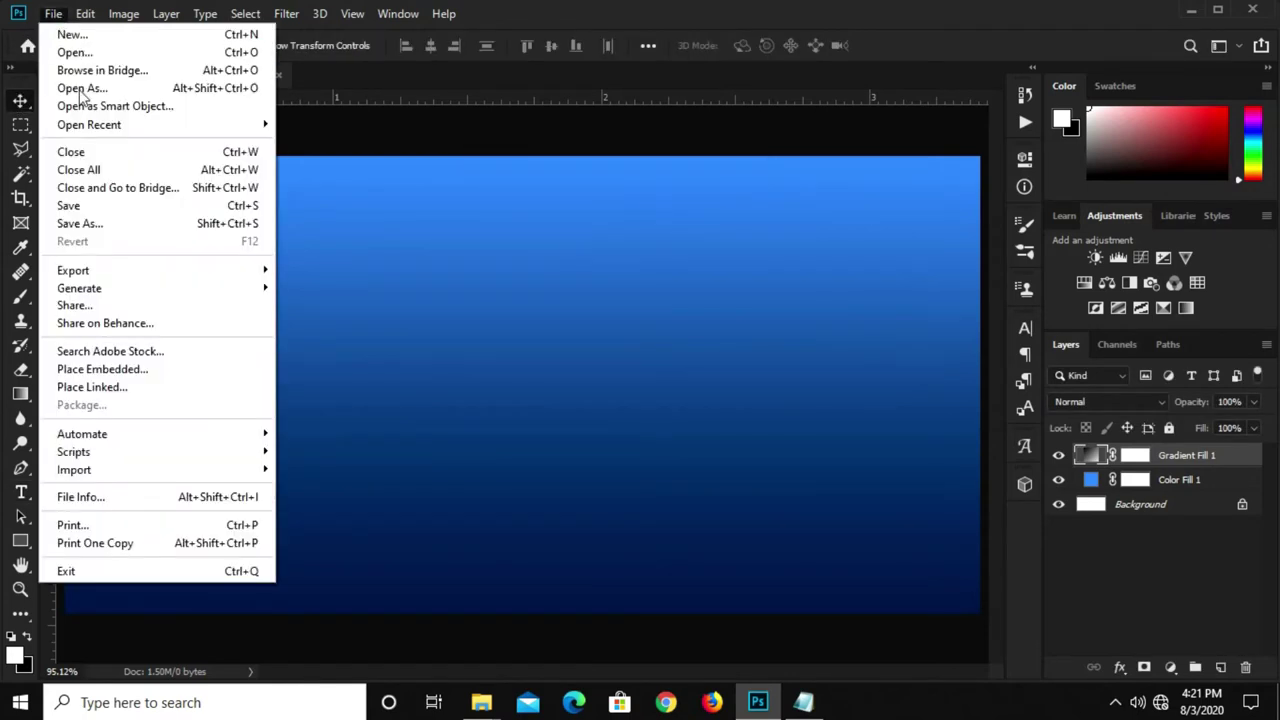
{"action": "mouse_move", "coordinate": [89, 124]}
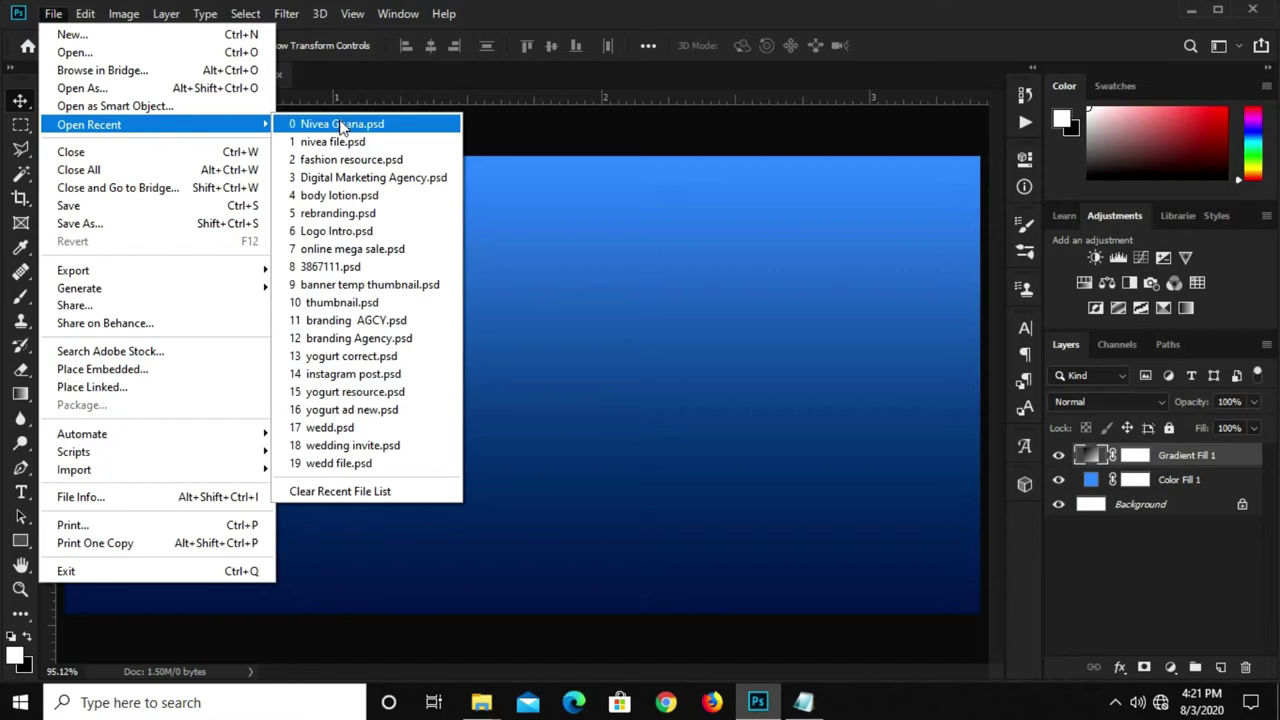
{"action": "left_click", "coordinate": [339, 141]}
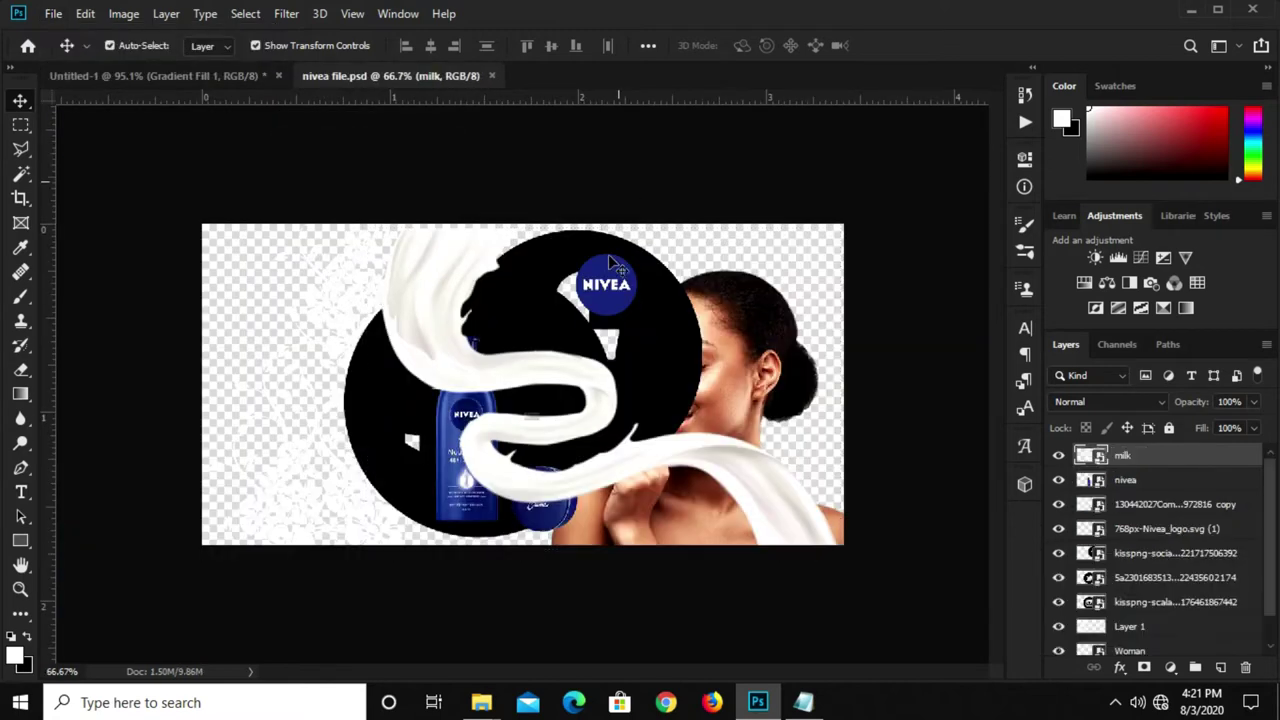
{"action": "left_click", "coordinate": [615, 265]}
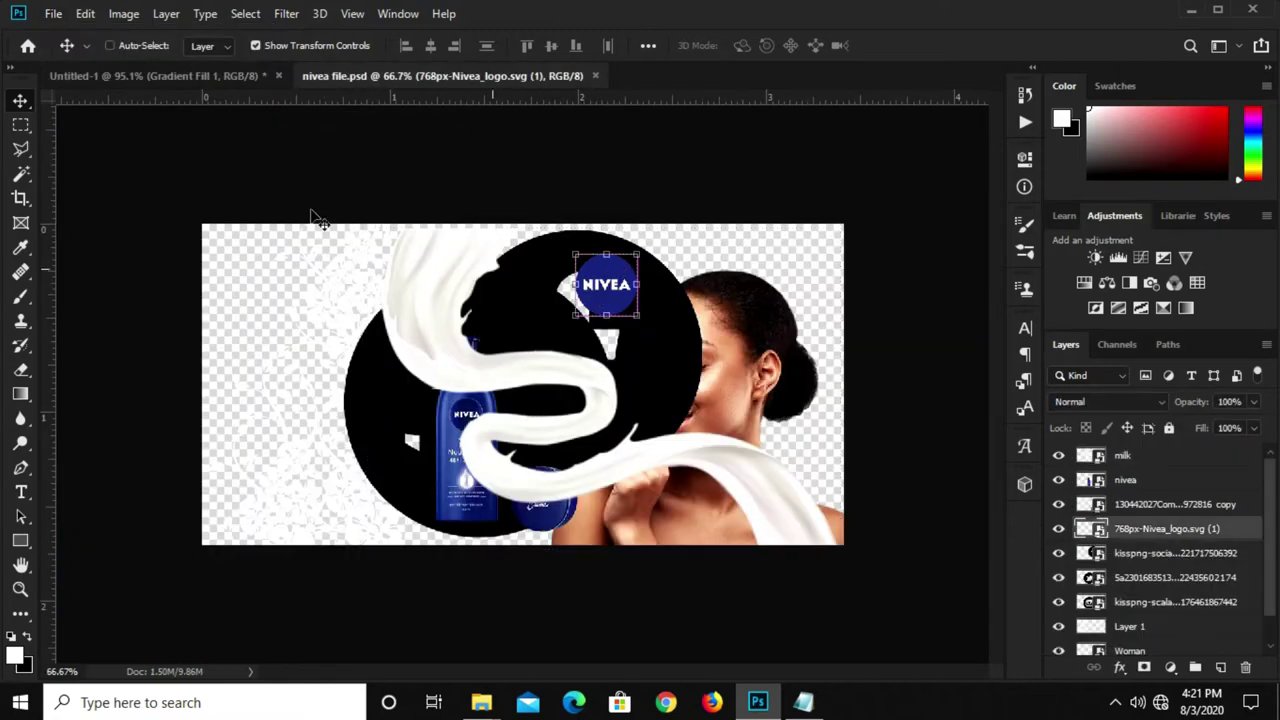
{"action": "left_click", "coordinate": [131, 76]}
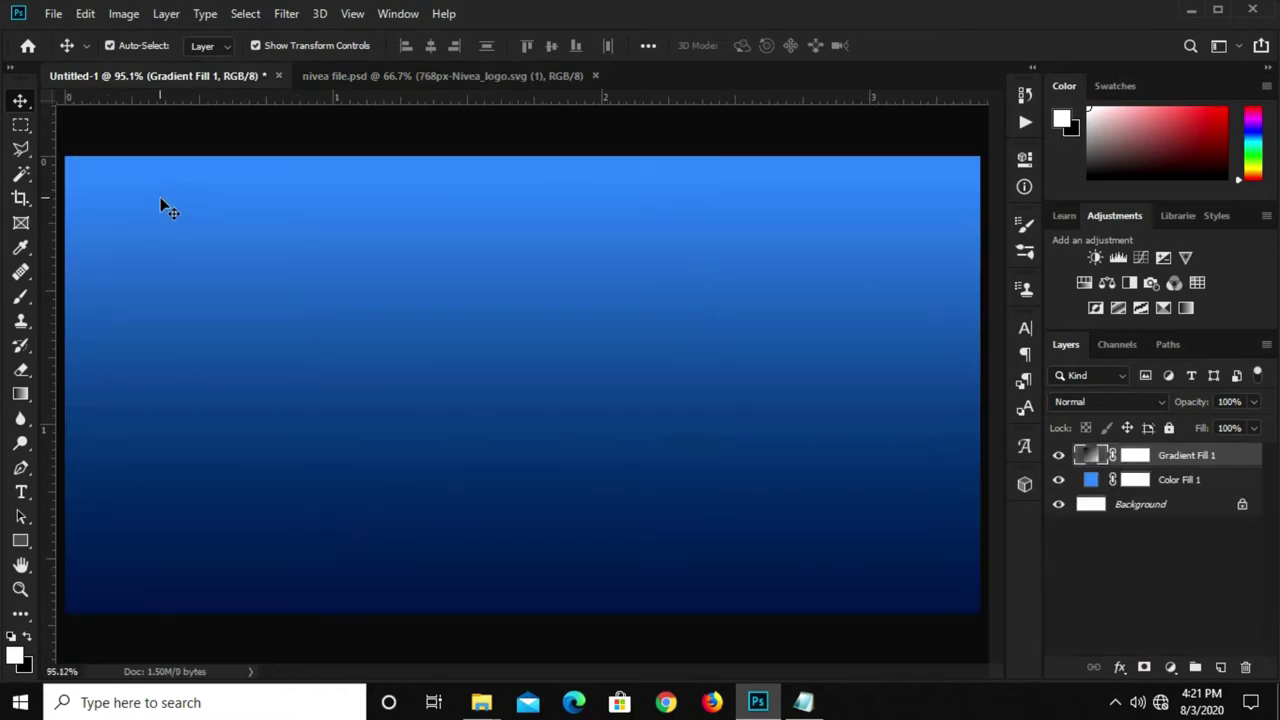
Draw a white 106 × 106 px circle near the banner's top-left corner
{"action": "left_click", "coordinate": [21, 541]}
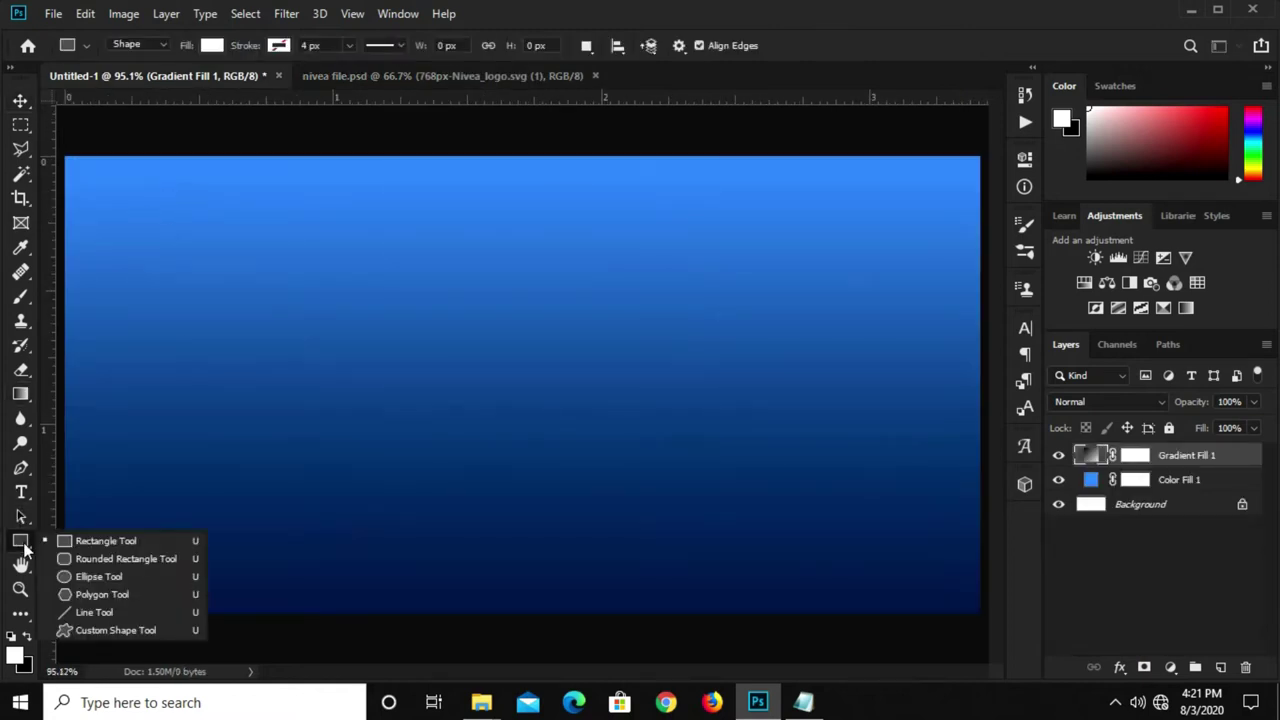
{"action": "left_click", "coordinate": [90, 576]}
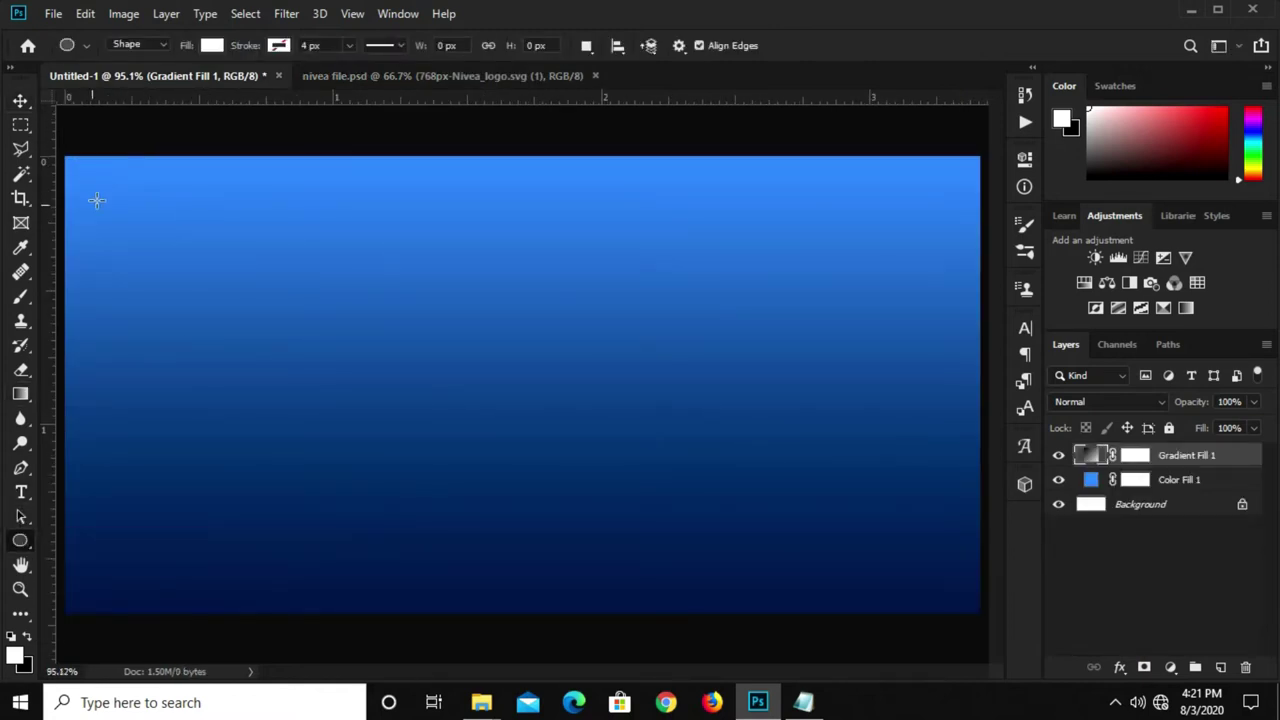
{"action": "mouse_move", "coordinate": [110, 190]}
{"action": "left_mouse_down"}
{"action": "mouse_move", "coordinate": [226, 296]}
{"action": "mouse_move", "coordinate": [205, 284]}
{"action": "left_mouse_up"}
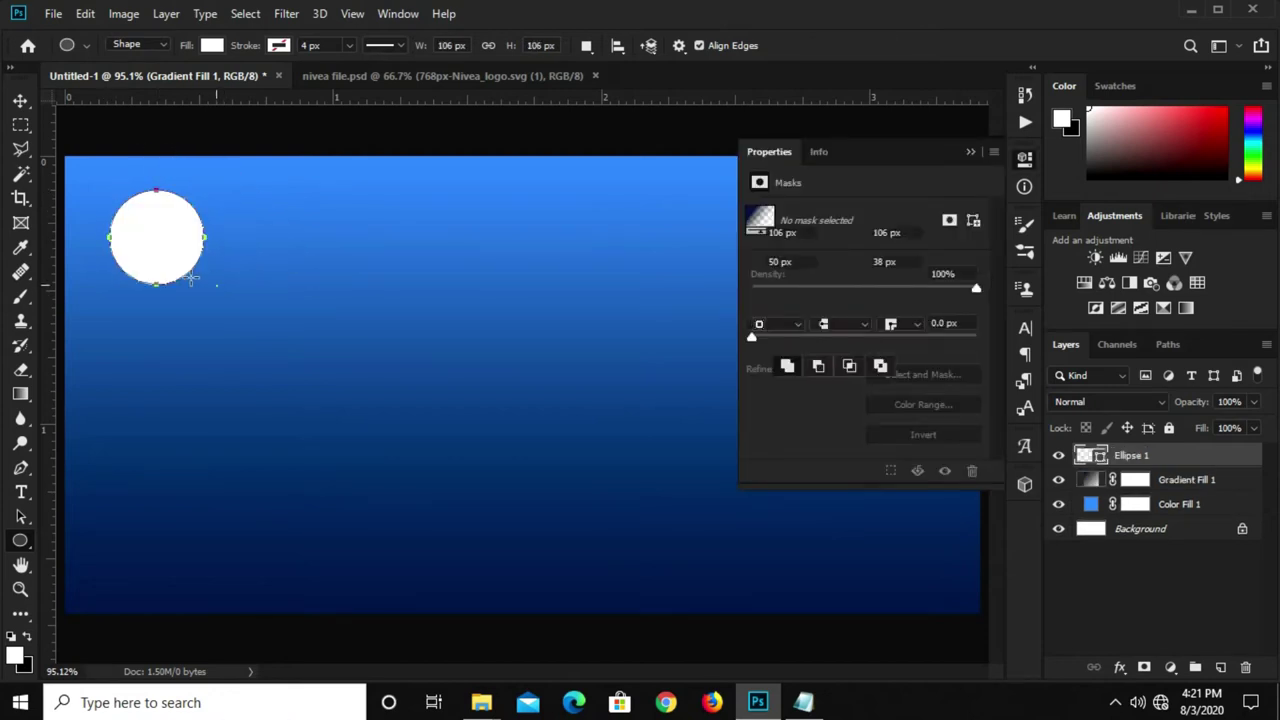
{"action": "left_click", "coordinate": [191, 280]}
{"action": "type", "text": "v"}
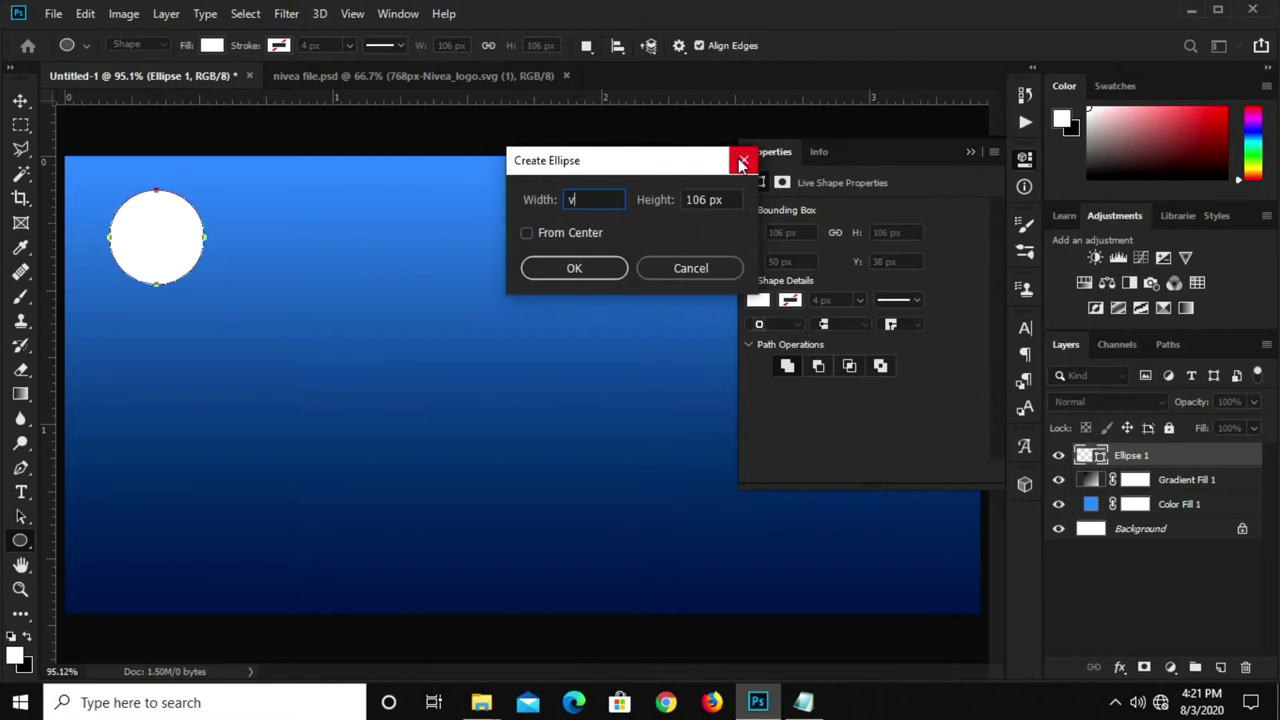
{"action": "left_click", "coordinate": [744, 160]}
{"action": "left_click", "coordinate": [970, 152]}
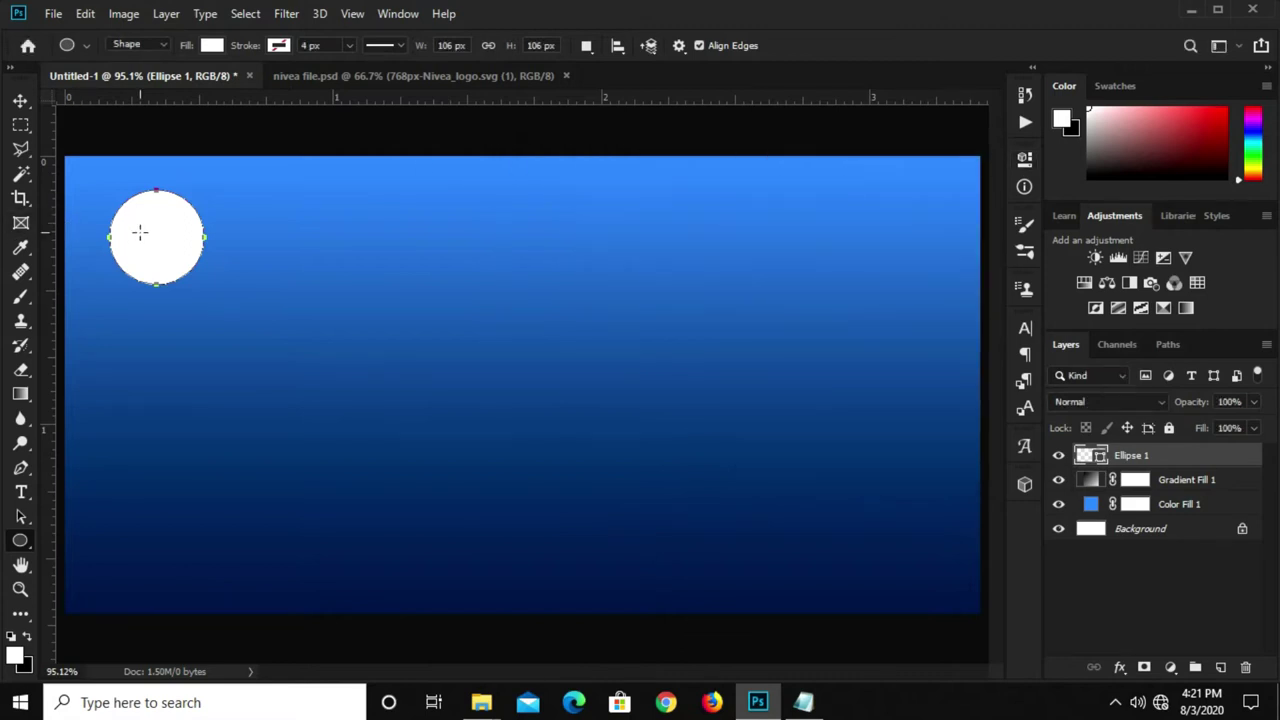
Nudge the white circle left and add a vertical guide along its left edge
{"action": "key", "text": "v"}
{"action": "left_click_drag", "start_coordinate": [157, 243], "coordinate": [150, 244]}
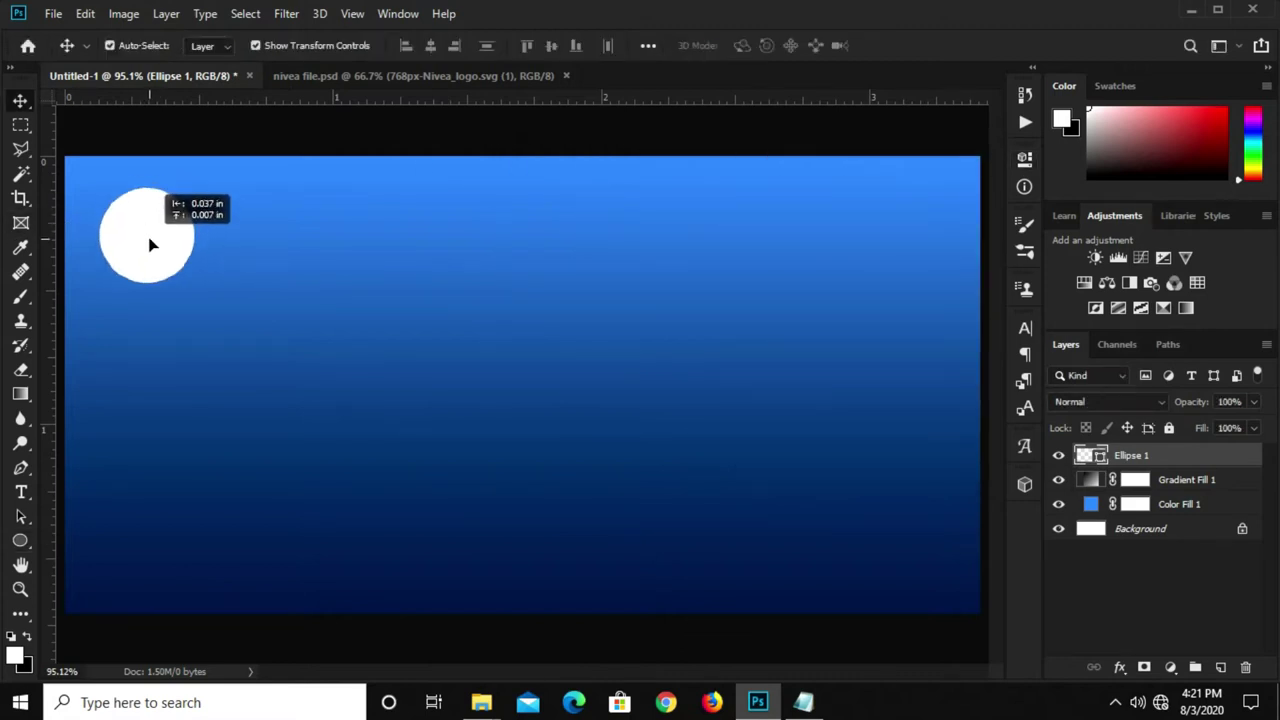
{"action": "left_click_drag", "start_coordinate": [44, 284], "coordinate": [99, 284]}
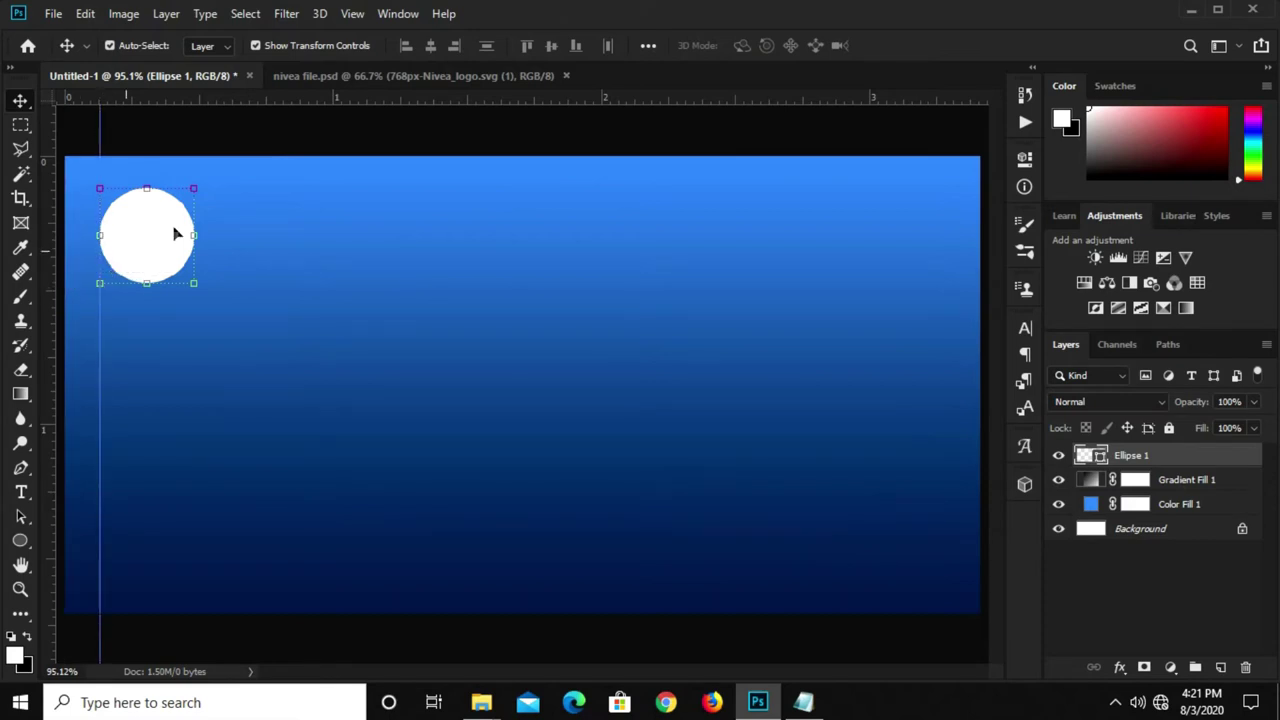
Bring the NIVEA logo into the banner and scale it inside the white circle
{"action": "left_click_drag", "start_coordinate": [266, 143], "coordinate": [240, 175]}
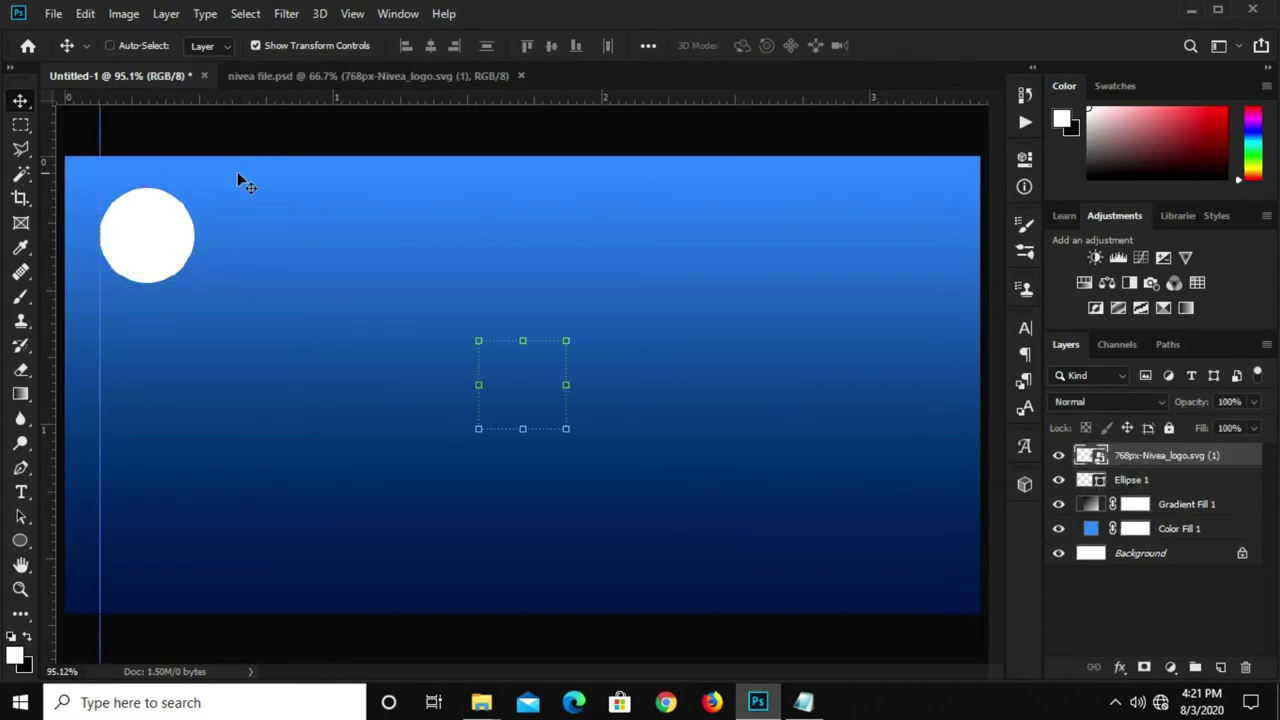
{"action": "mouse_move", "coordinate": [528, 399]}
{"action": "left_mouse_down"}
{"action": "mouse_move", "coordinate": [150, 258]}
{"action": "mouse_move", "coordinate": [105, 283]}
{"action": "left_mouse_up"}
{"action": "key", "text": "ctrl+t"}
{"action": "key", "text": "Return"}
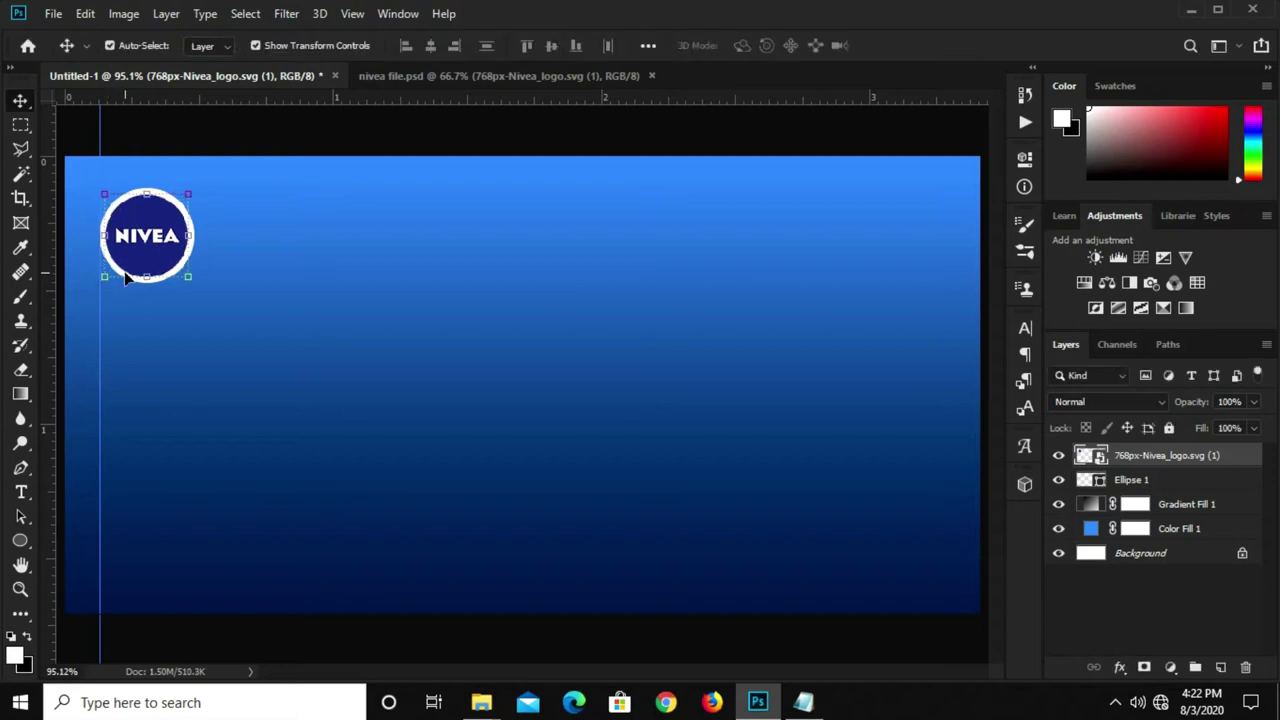
{"action": "left_click", "coordinate": [241, 152]}
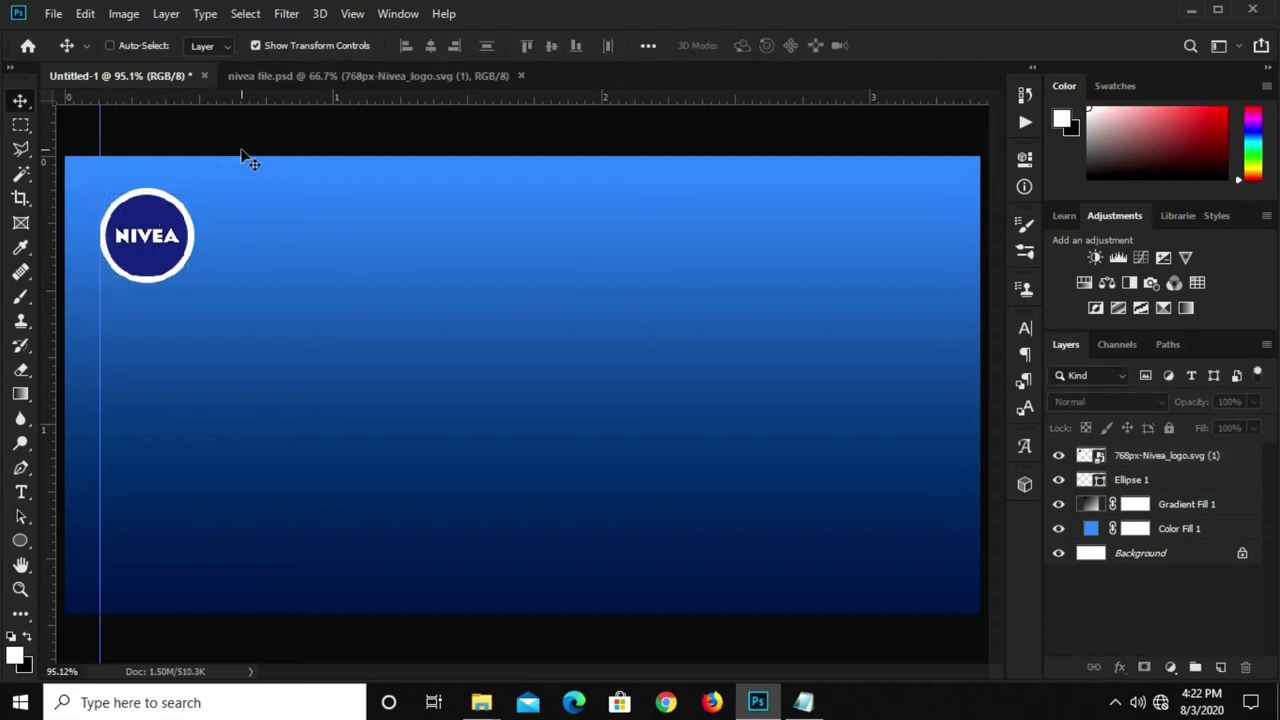
{"action": "key", "text": "ctrl+1"}
{"action": "key", "text": "ctrl+0"}
Paste the word 'Body', copied from the notes, as a text layer below the logo
{"action": "left_click", "coordinate": [803, 702]}
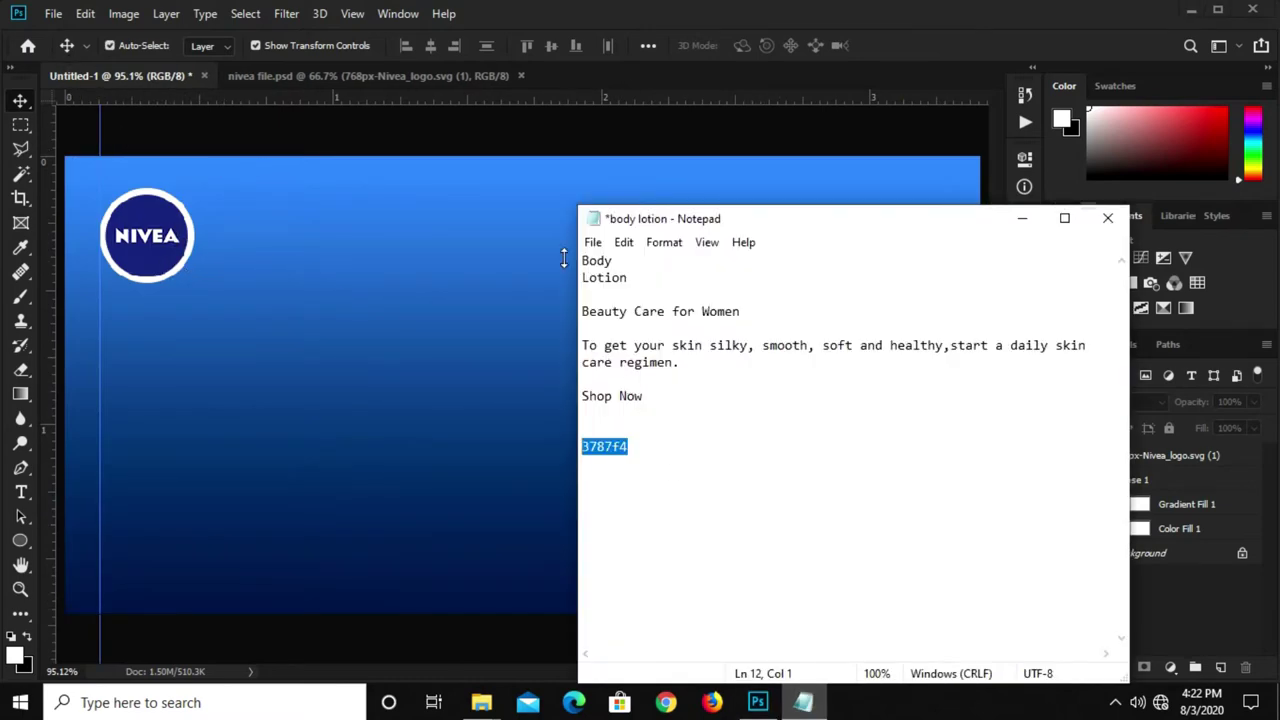
{"action": "left_click_drag", "start_coordinate": [616, 261], "coordinate": [588, 261]}
{"action": "left_click", "coordinate": [623, 242]}
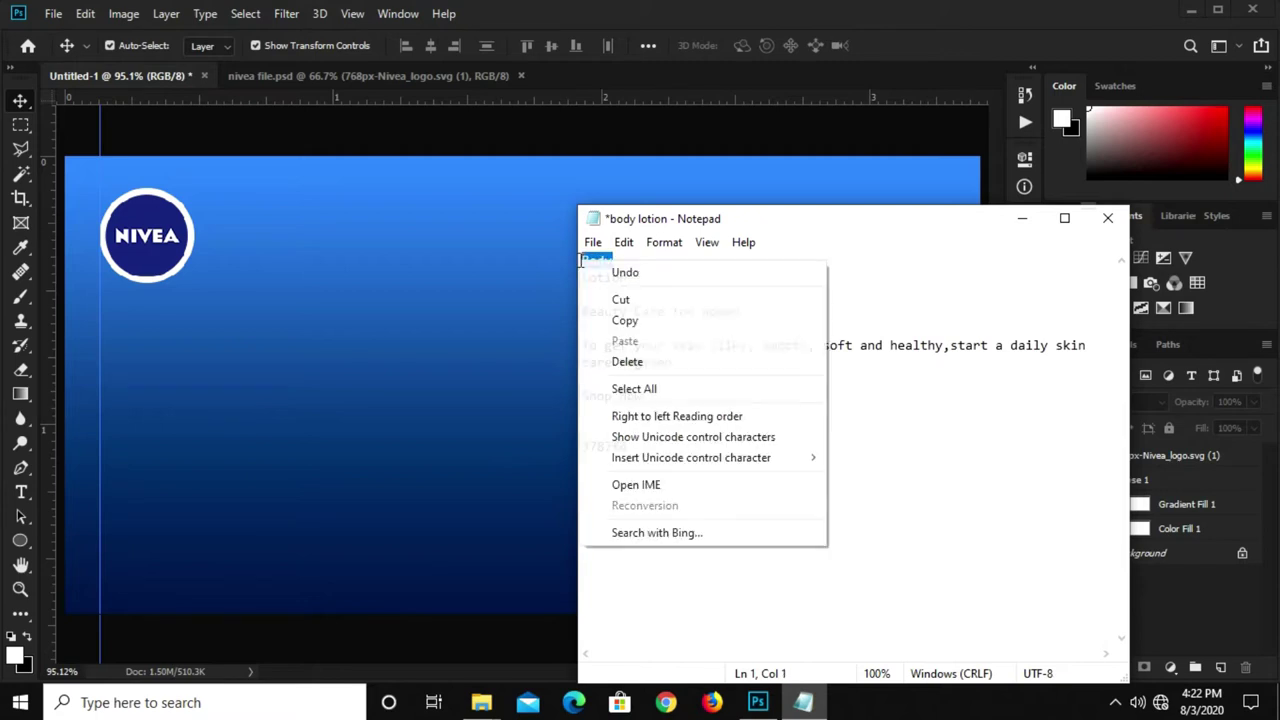
{"action": "left_click", "coordinate": [625, 318]}
{"action": "left_click", "coordinate": [305, 350]}
{"action": "left_click", "coordinate": [24, 491]}
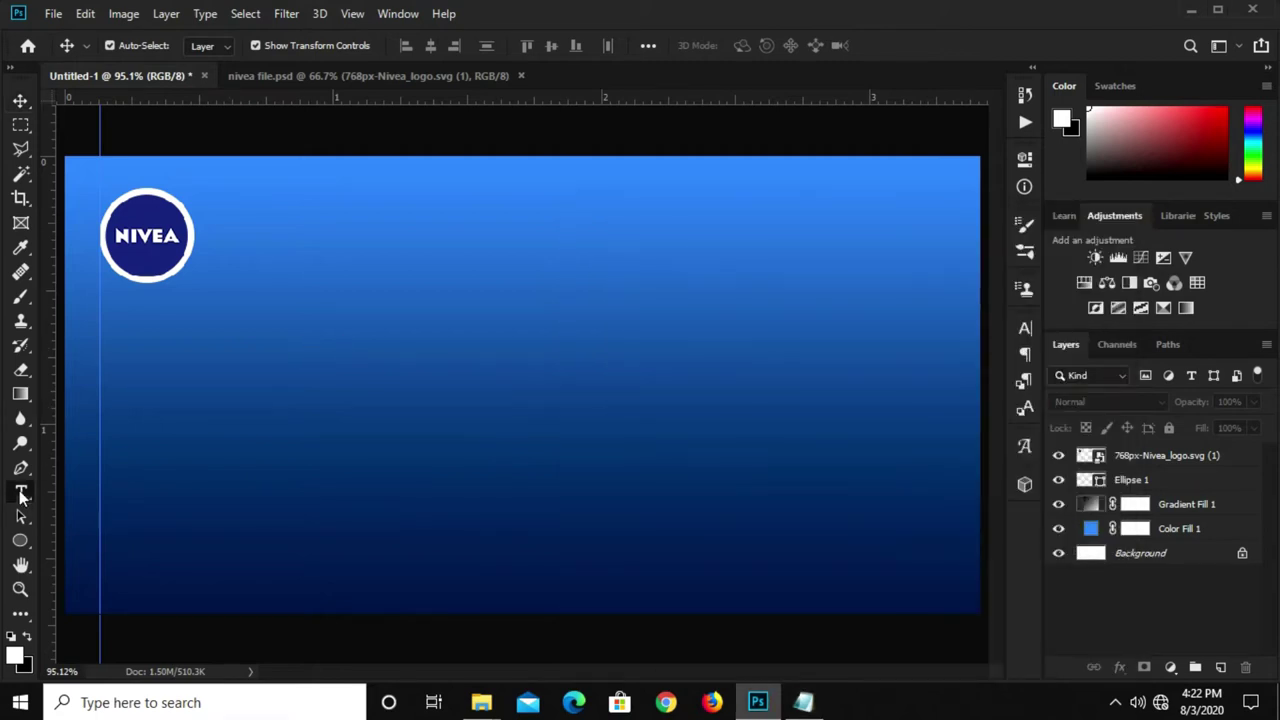
{"action": "left_click", "coordinate": [126, 331]}
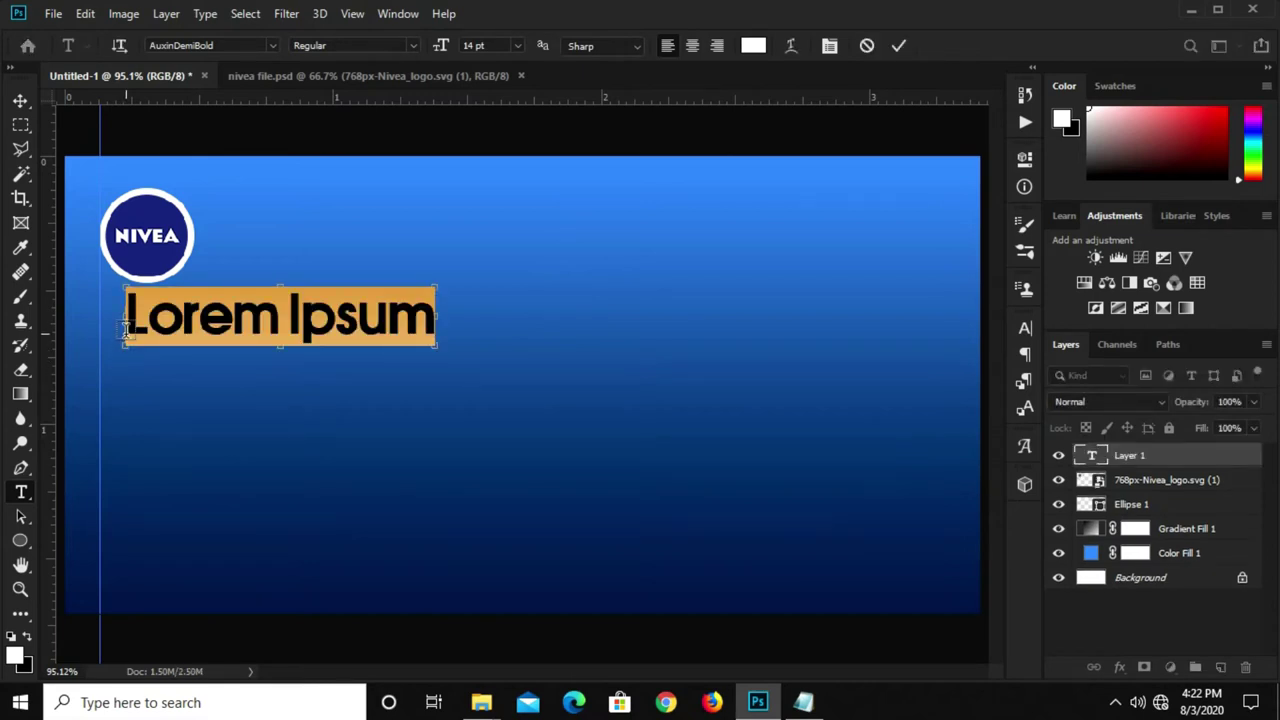
{"action": "key", "text": "ctrl+v"}
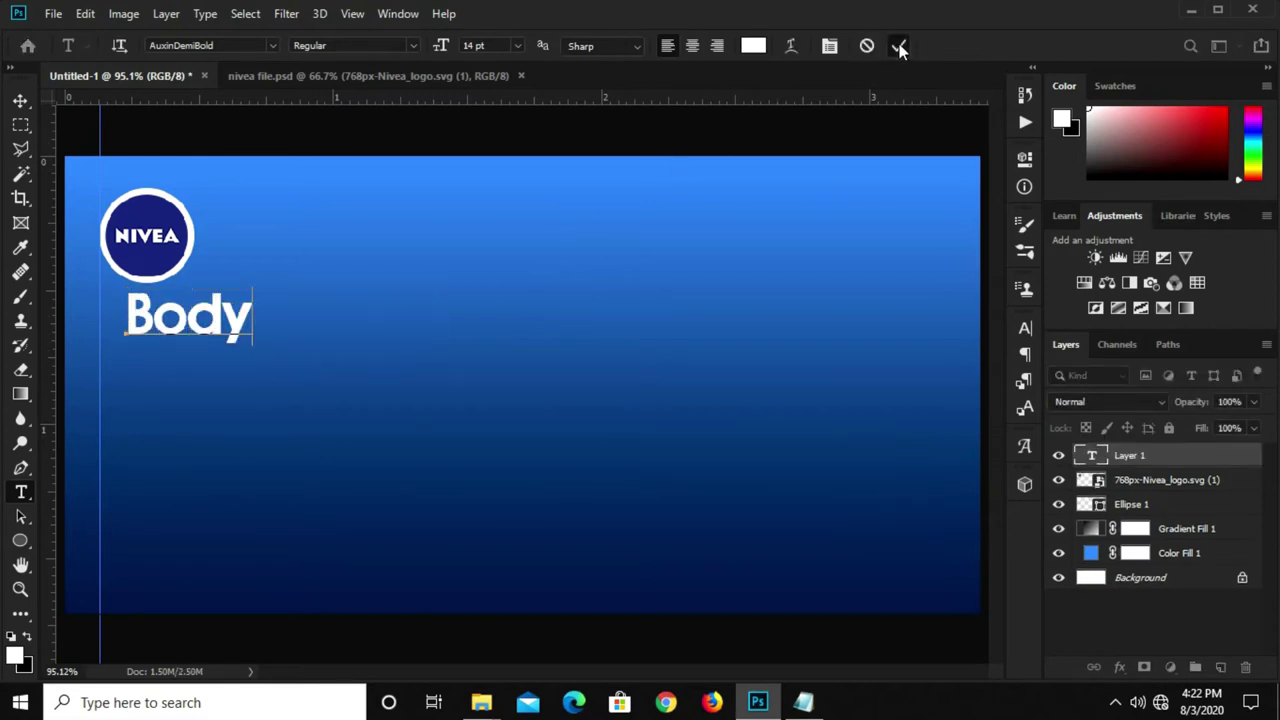
{"action": "left_click", "coordinate": [898, 45]}
Keep the AuxinDemiBold font and align 'Body' under the logo's left edge
{"action": "left_click", "coordinate": [147, 45]}
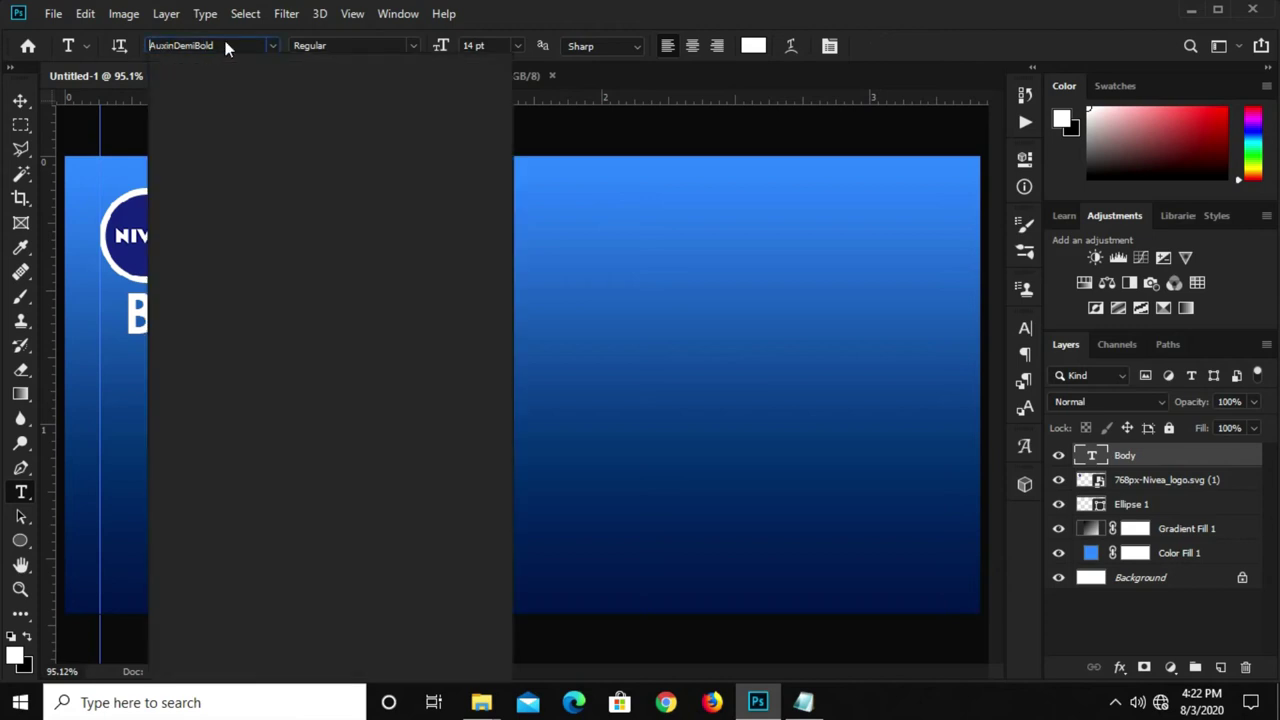
{"action": "left_click", "coordinate": [145, 45]}
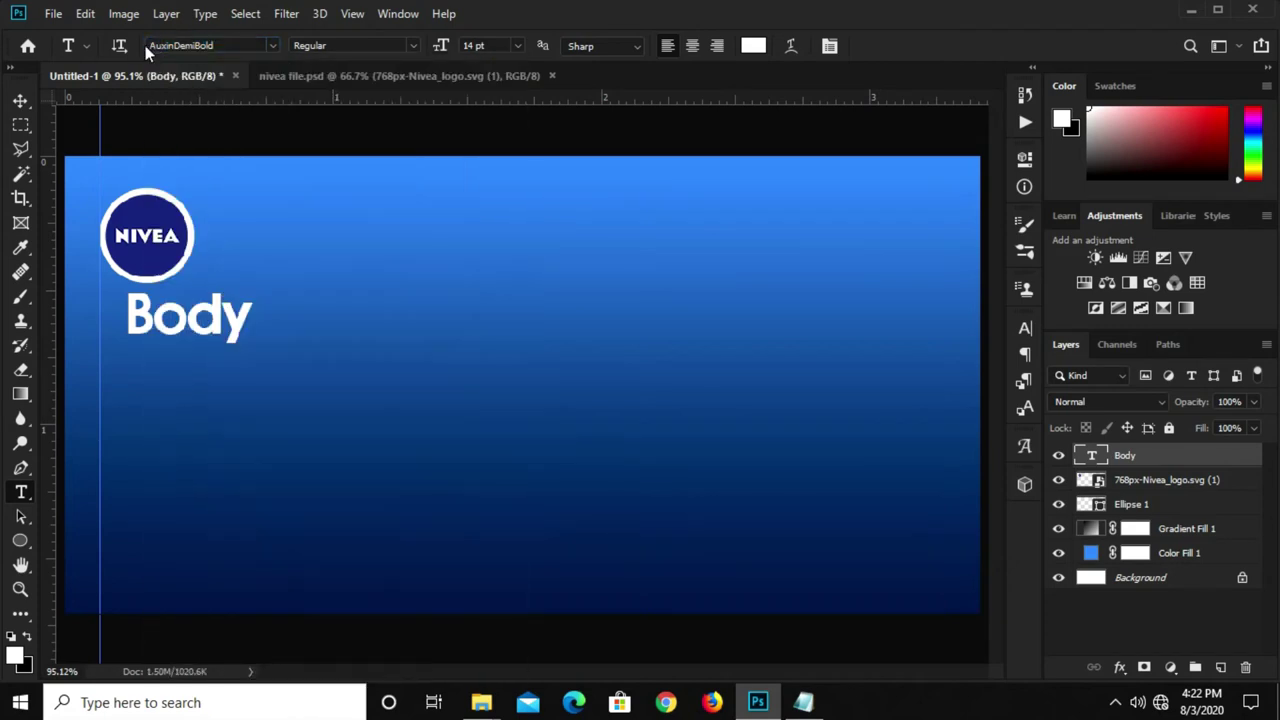
{"action": "left_click", "coordinate": [14, 100]}
{"action": "left_click", "coordinate": [63, 101]}
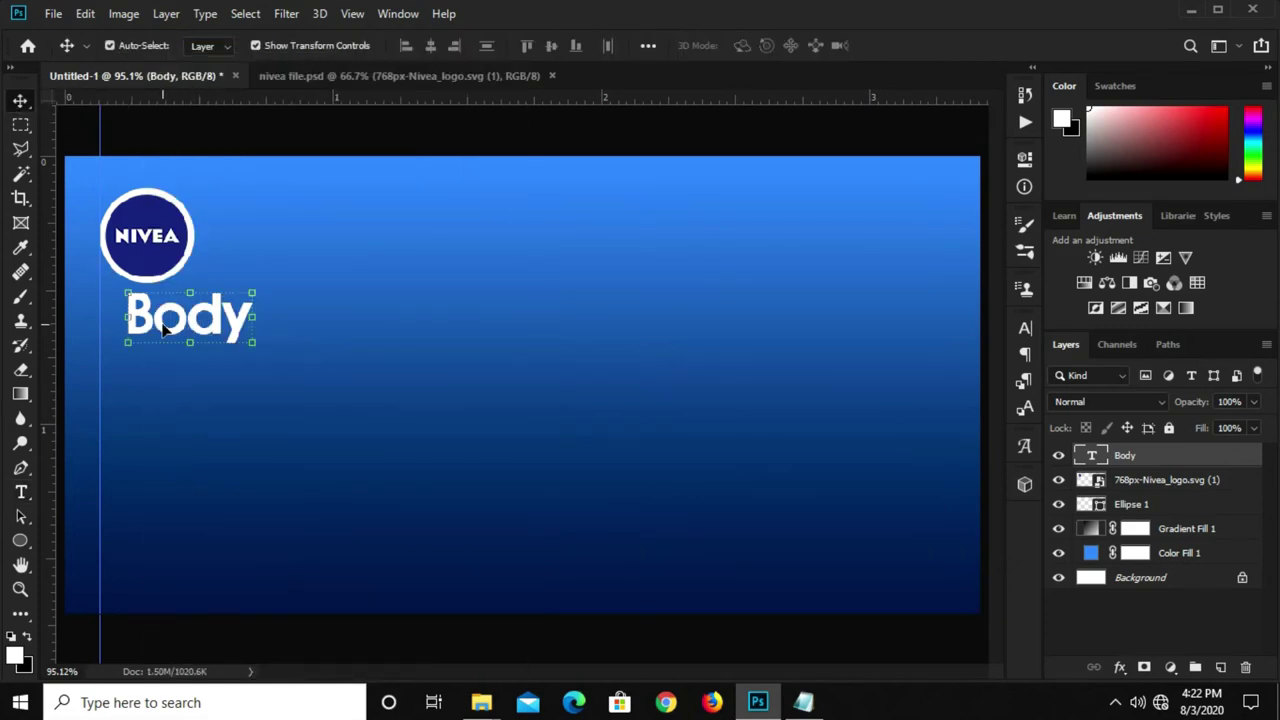
{"action": "left_click_drag", "start_coordinate": [163, 327], "coordinate": [133, 330]}
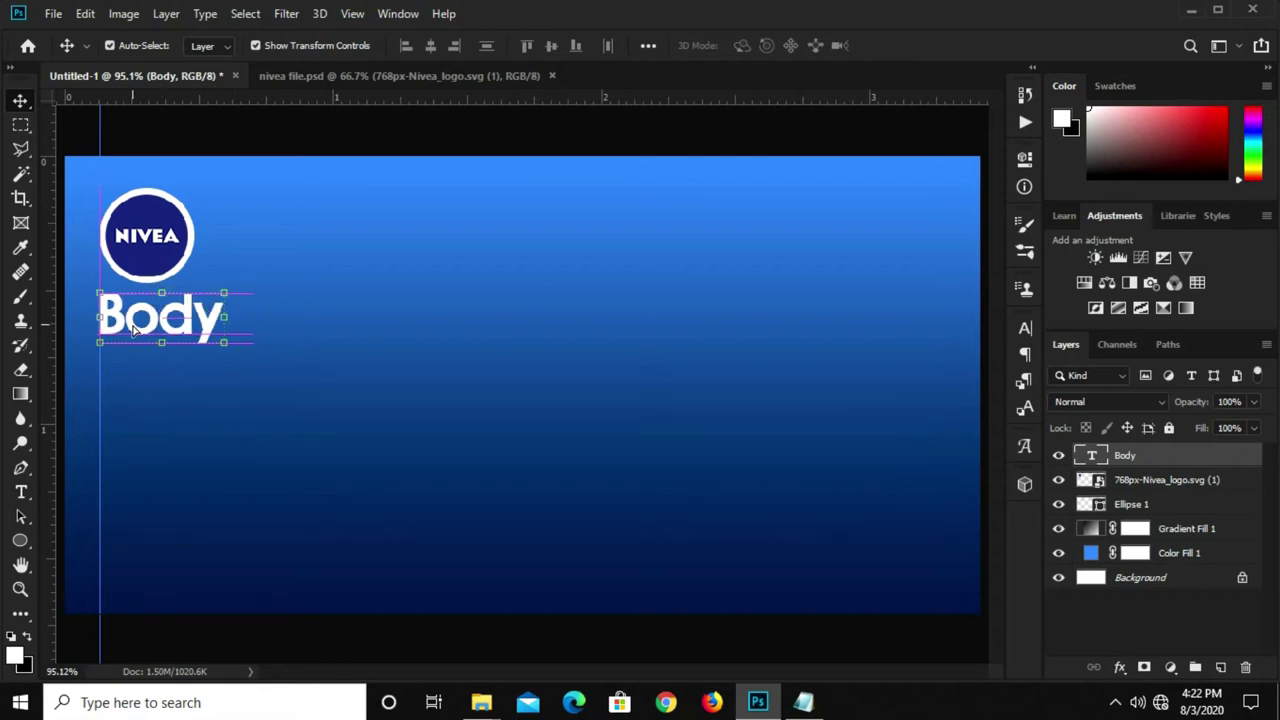
Duplicate 'Body' straight below it and retype the copy as 'Lotion'
{"action": "left_click_drag", "start_coordinate": [133, 322], "coordinate": [140, 370]}
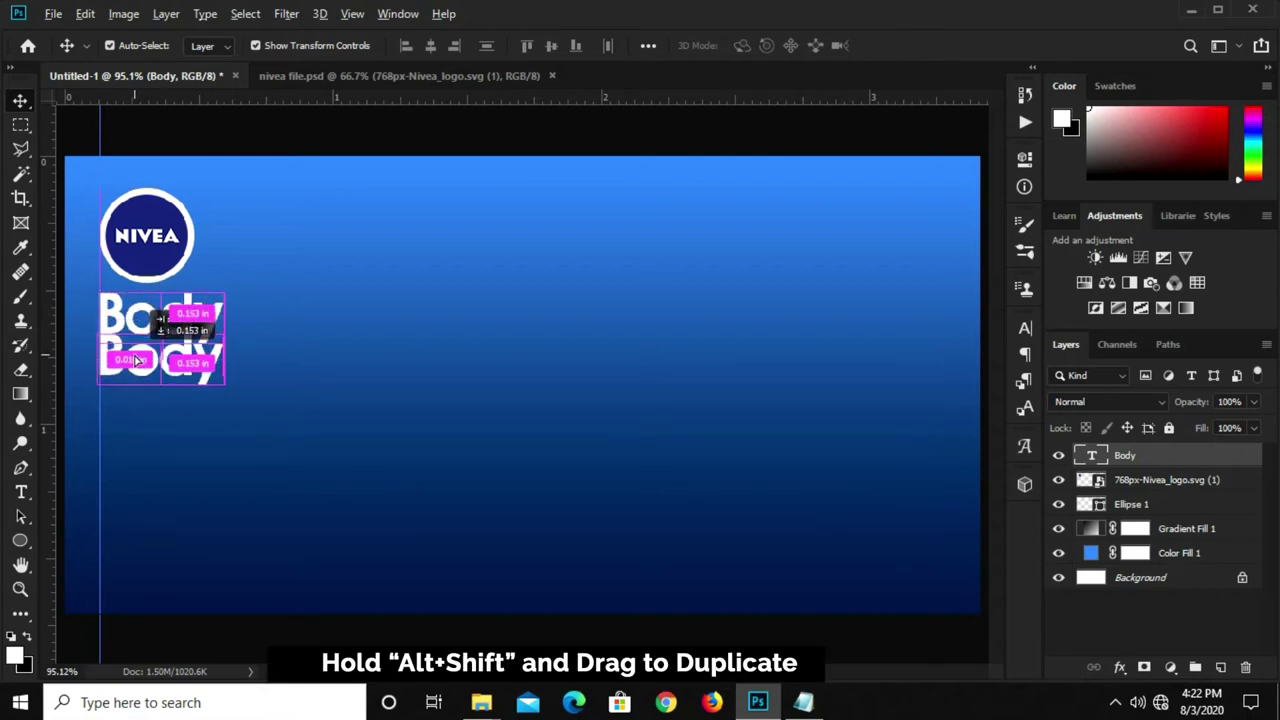
{"action": "key", "text": "t"}
{"action": "double_click", "coordinate": [138, 369]}
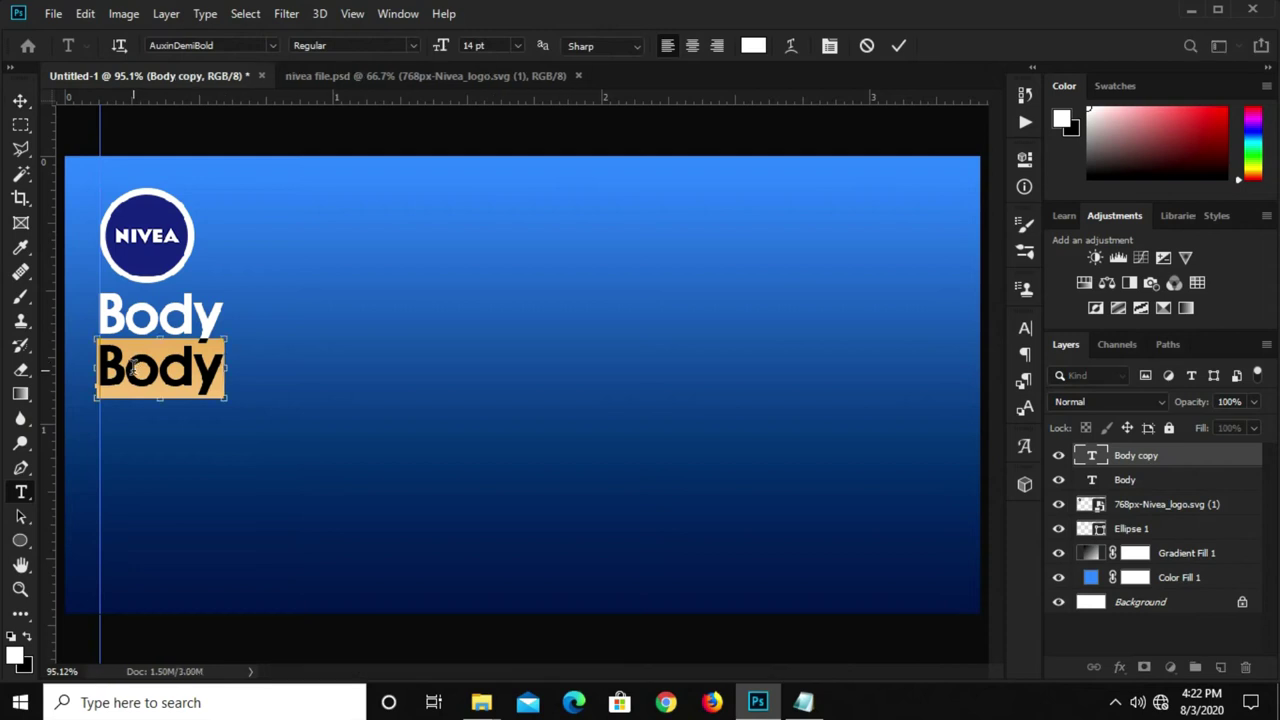
{"action": "type", "text": "Lotion"}
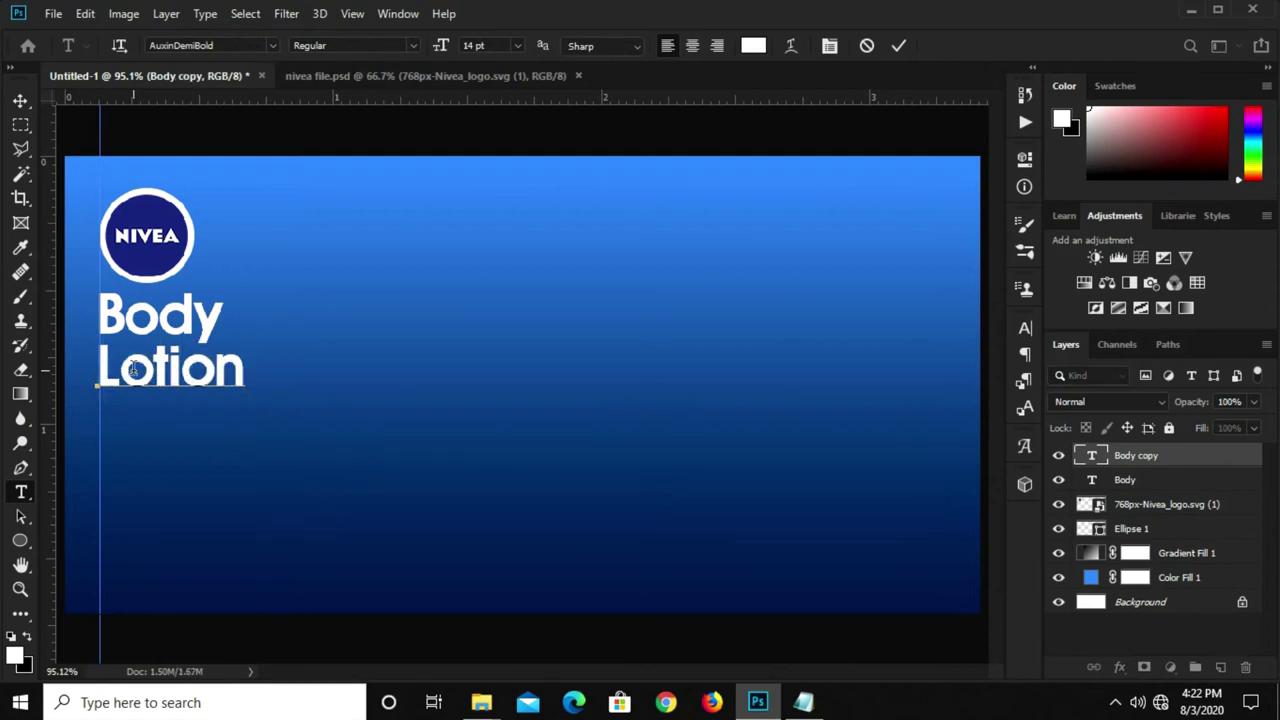
{"action": "left_click", "coordinate": [898, 45]}
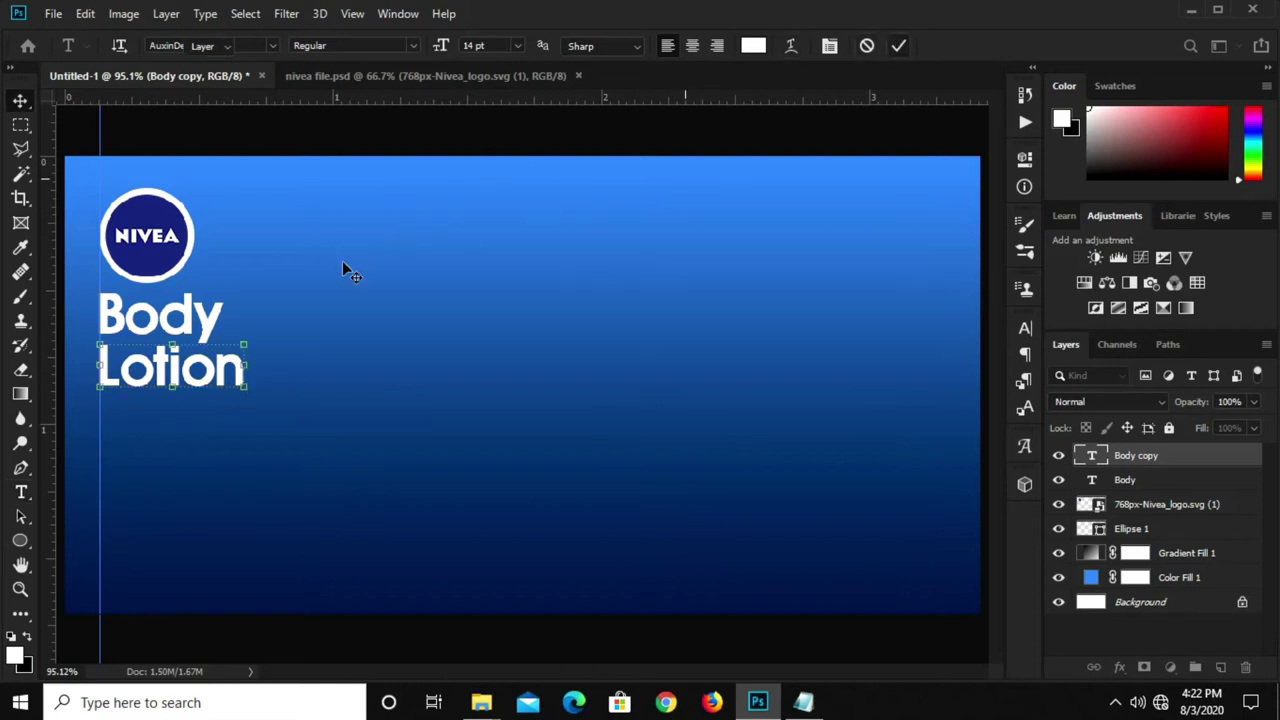
{"action": "key", "text": "v"}
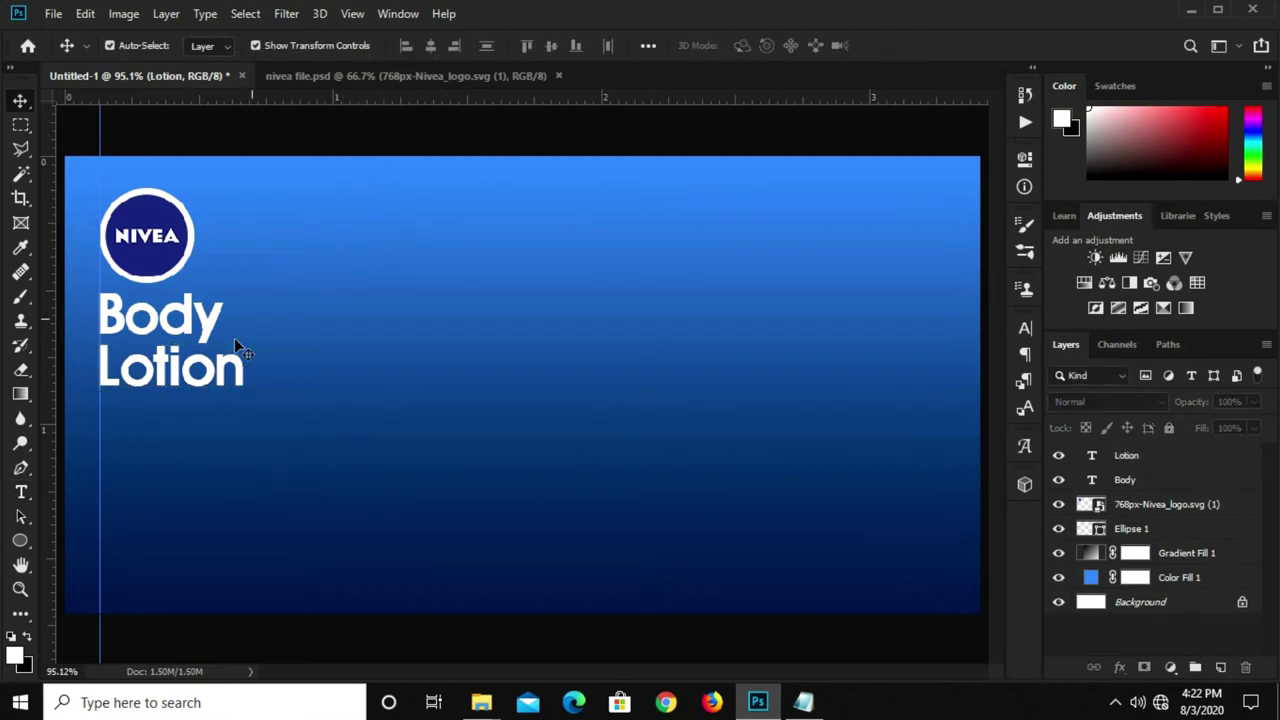
Enlarge the 'Lotion' text to 16 pt in the Character panel
{"action": "left_click", "coordinate": [1024, 328]}
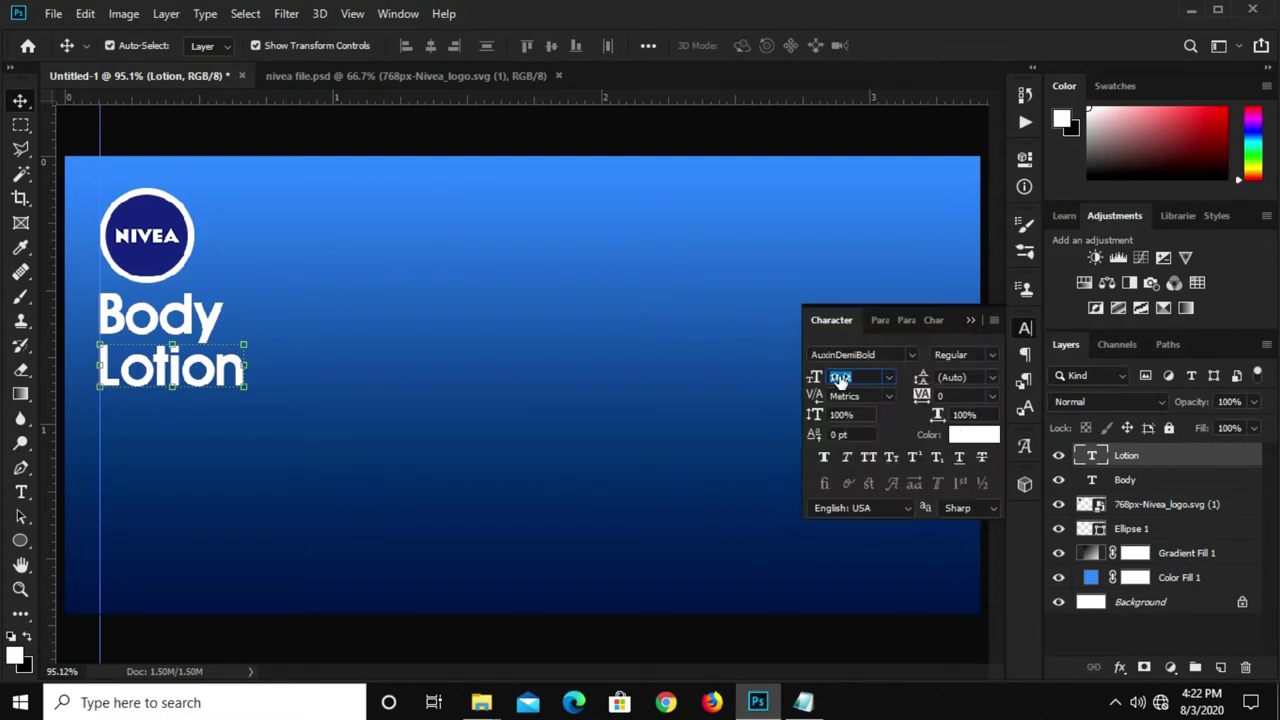
{"action": "type", "text": "1"}
{"action": "key", "text": "Return"}
{"action": "left_click", "coordinate": [314, 271]}
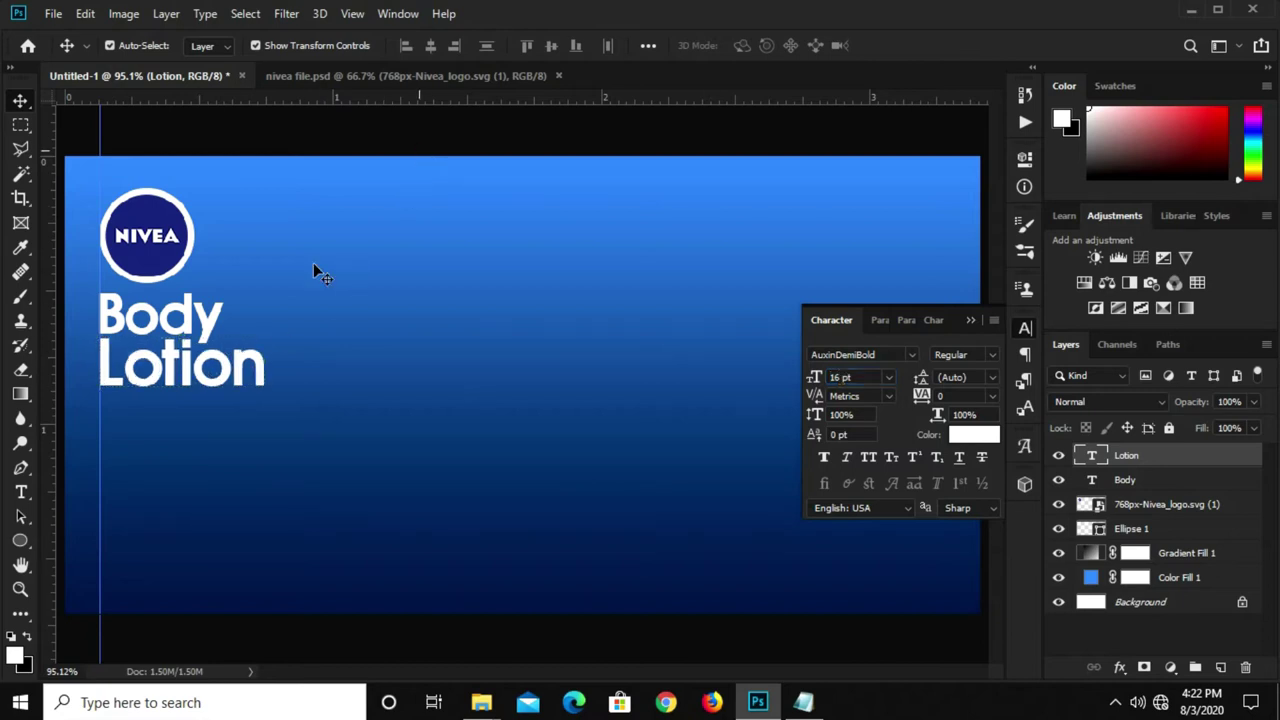
Nudge both the 'Body' and 'Lotion' lines slightly down
{"action": "left_click", "coordinate": [215, 330]}
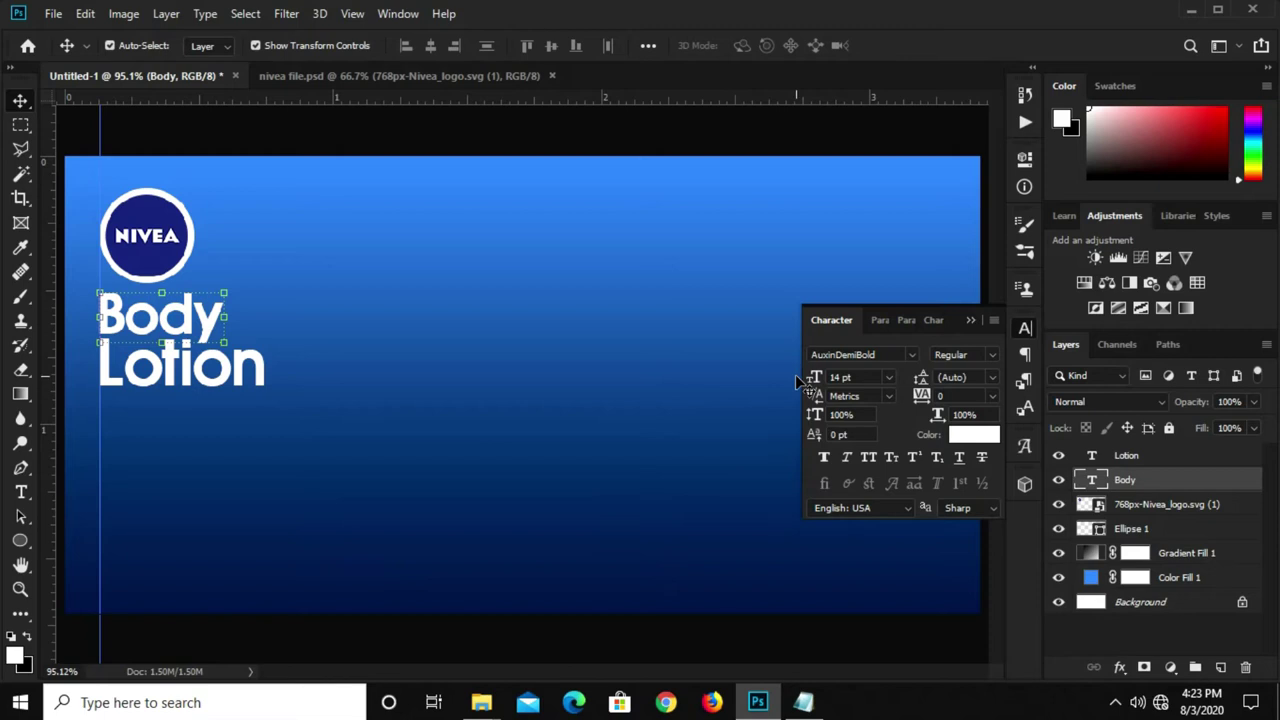
{"action": "left_click", "coordinate": [1024, 328]}
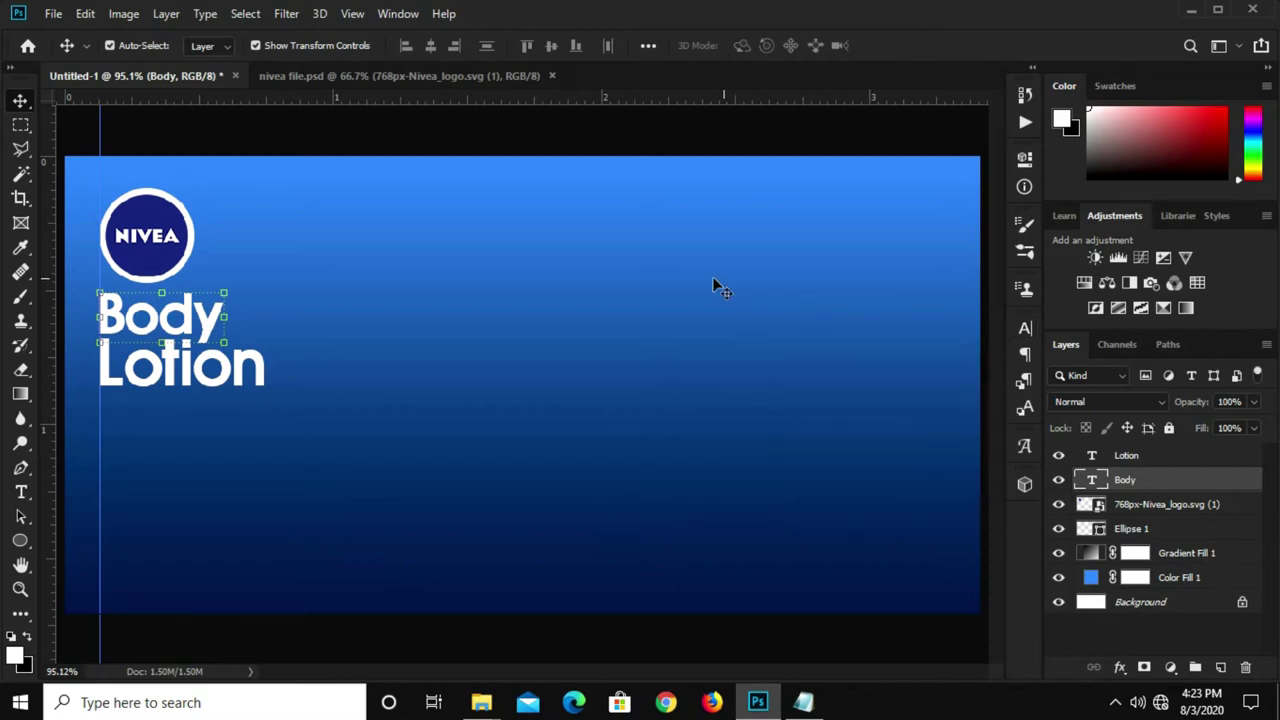
{"action": "key", "text": "Down"}
{"action": "key", "text": "Down"}
{"action": "left_click", "coordinate": [255, 350]}
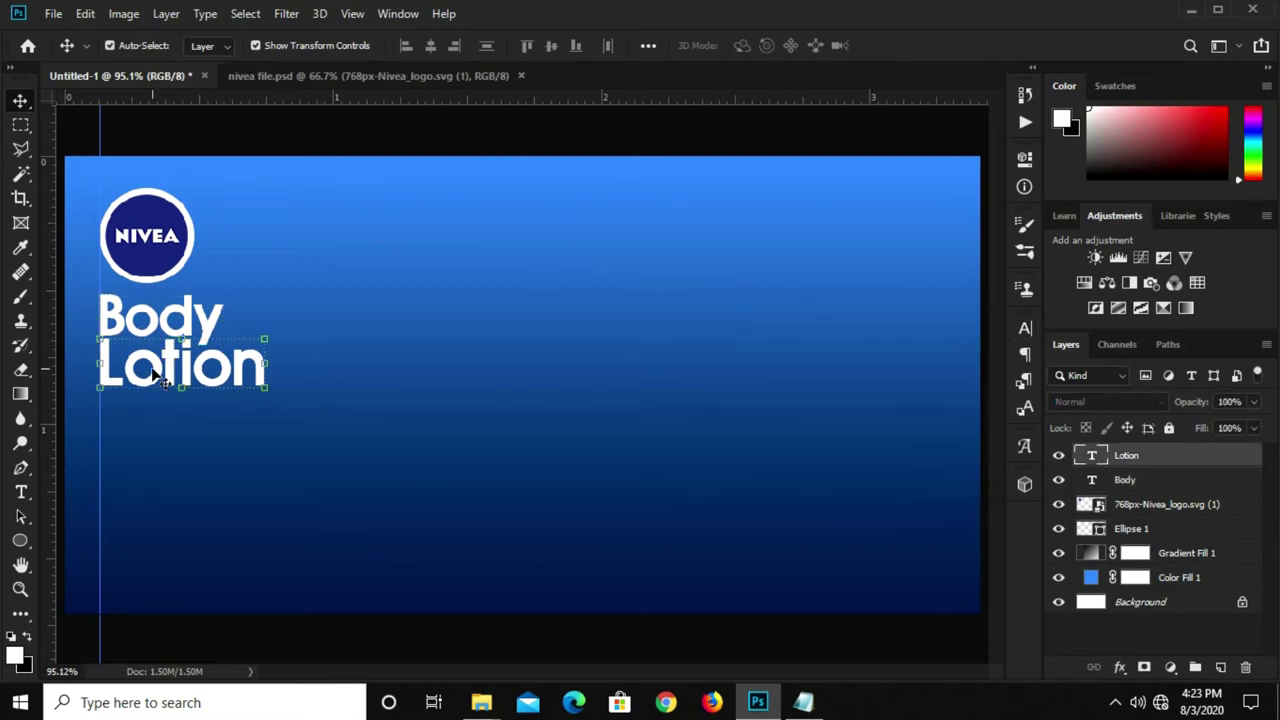
{"action": "key", "text": "Down"}
{"action": "key", "text": "Down"}
{"action": "key", "text": "Down"}
{"action": "key", "text": "Down"}
{"action": "key", "text": "Down"}
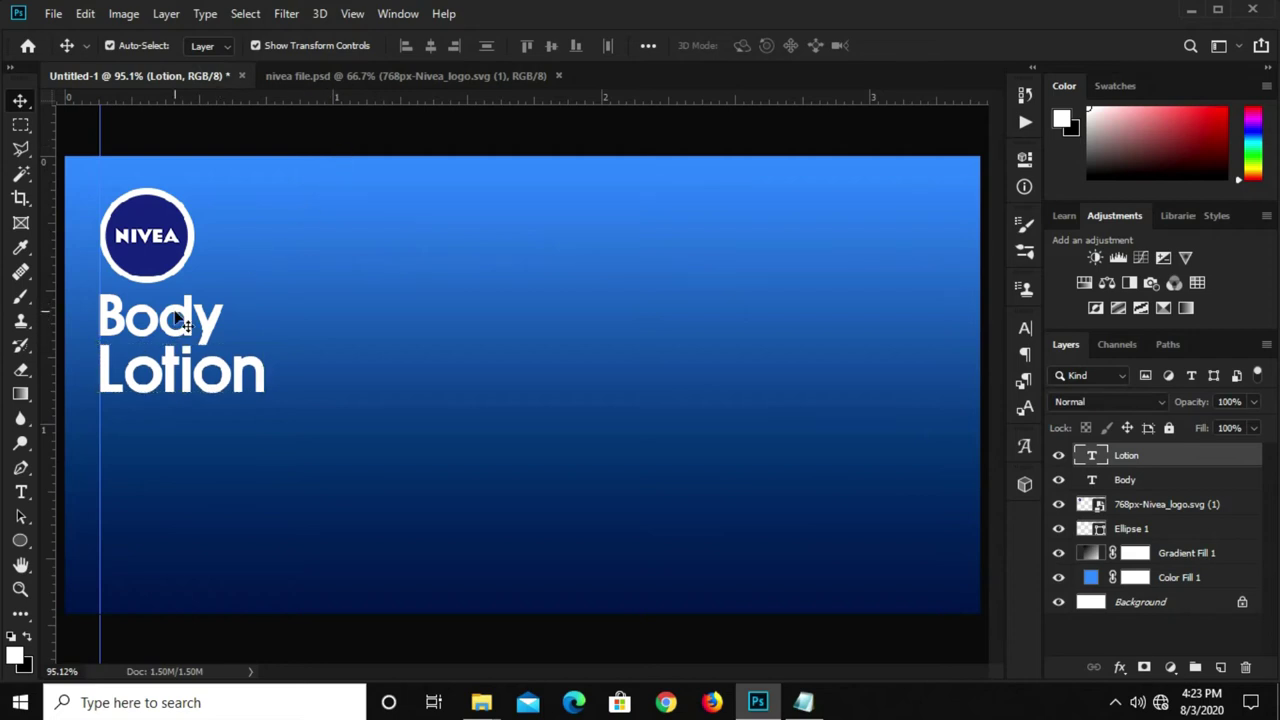
{"action": "left_click", "coordinate": [50, 535]}
{"action": "left_click", "coordinate": [20, 540]}
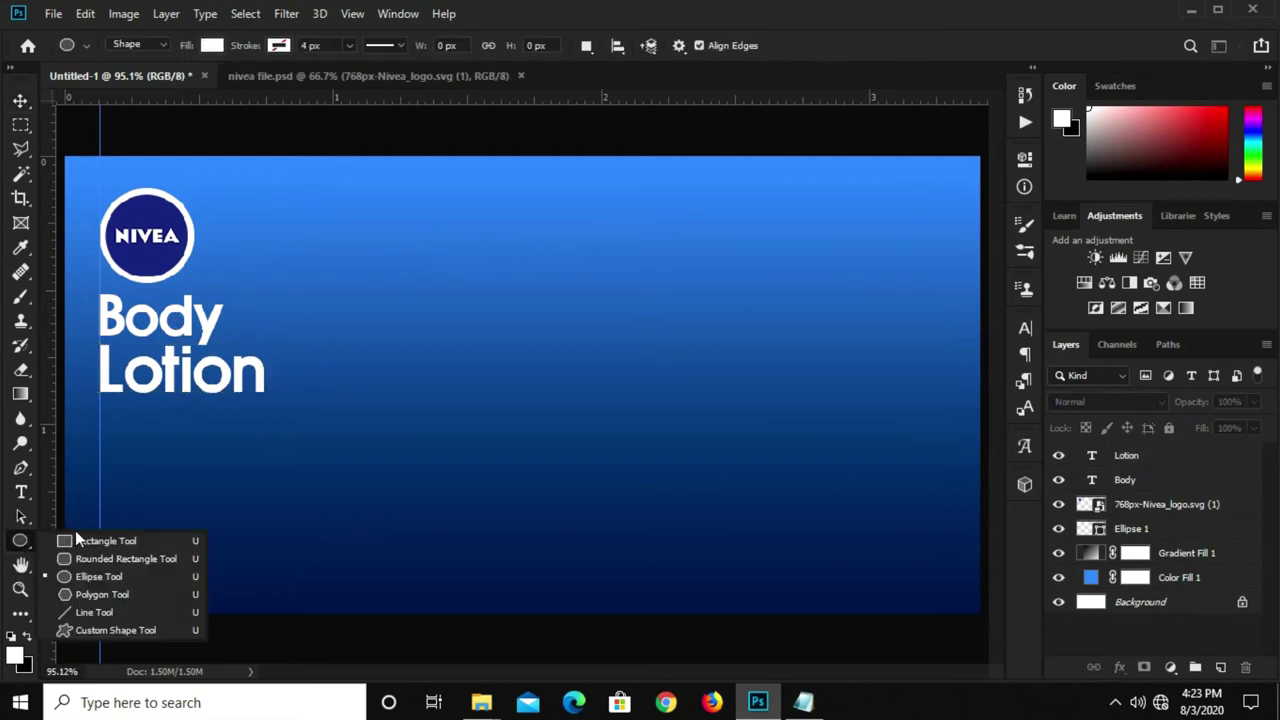
Draw a thin white rectangle underline beneath 'Lotion'
{"action": "left_click", "coordinate": [64, 541]}
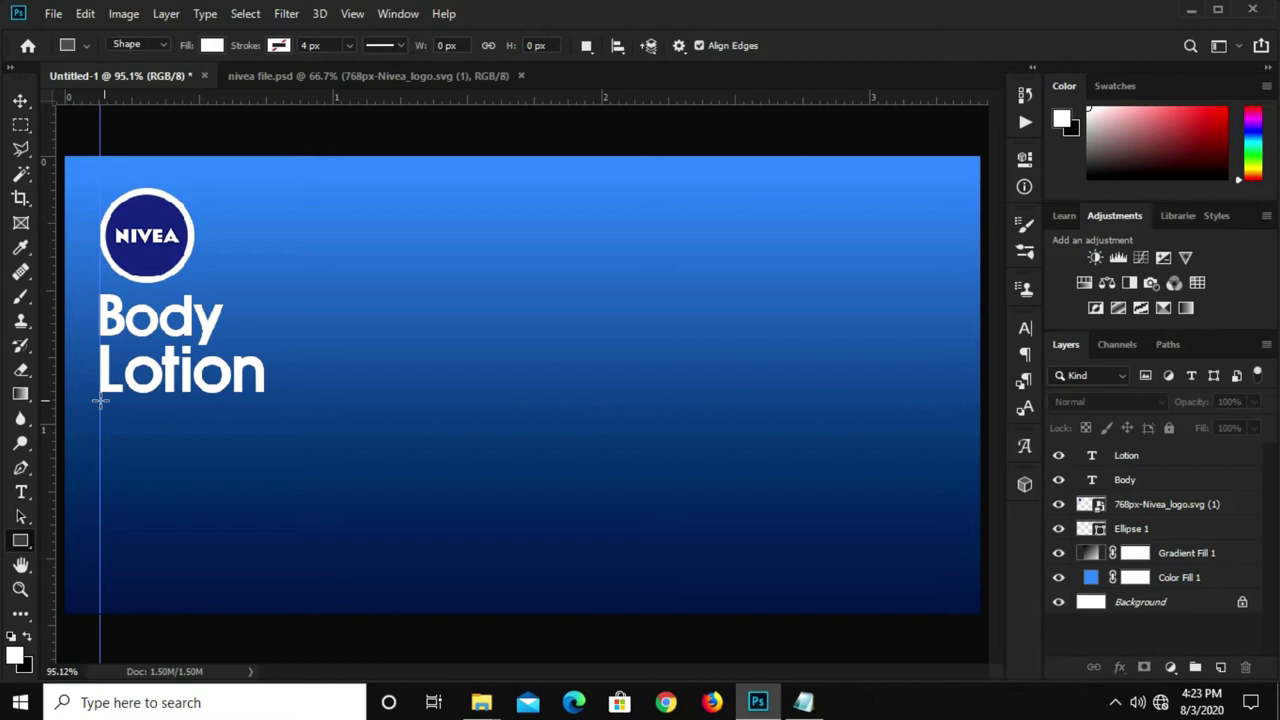
{"action": "left_click_drag", "start_coordinate": [99, 400], "coordinate": [254, 401]}
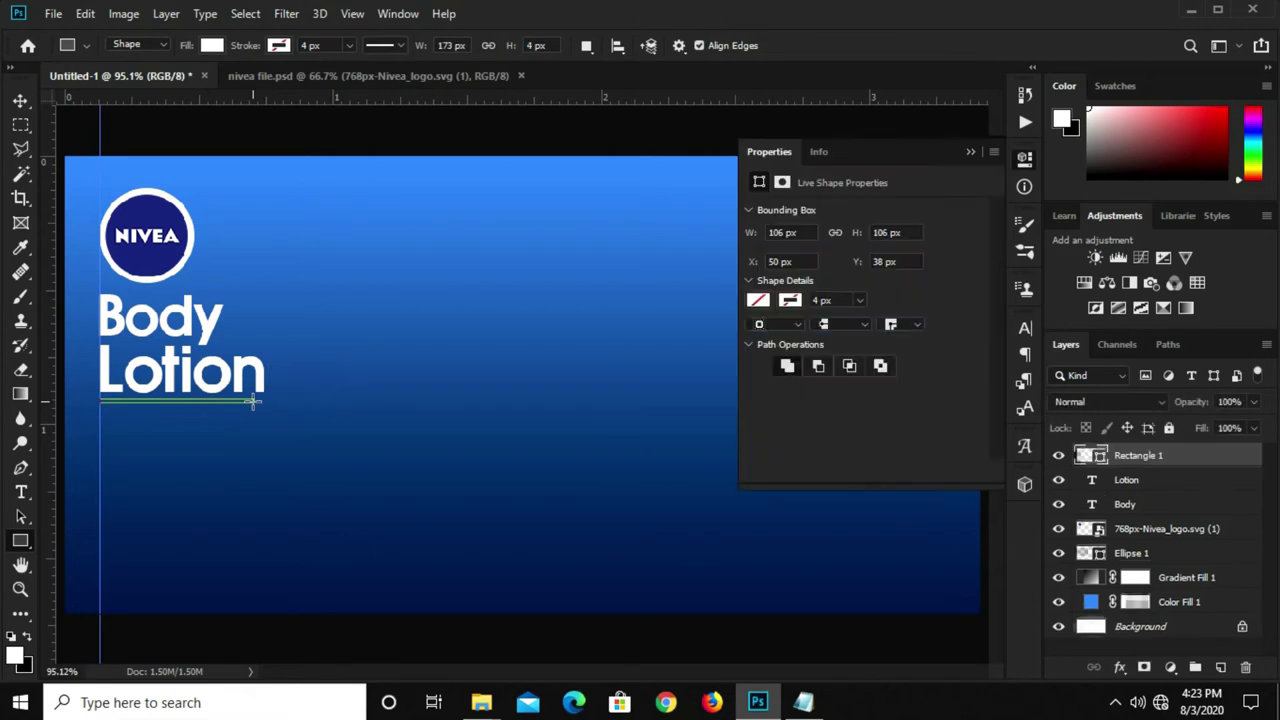
{"action": "left_click", "coordinate": [969, 153]}
{"action": "key", "text": "v"}
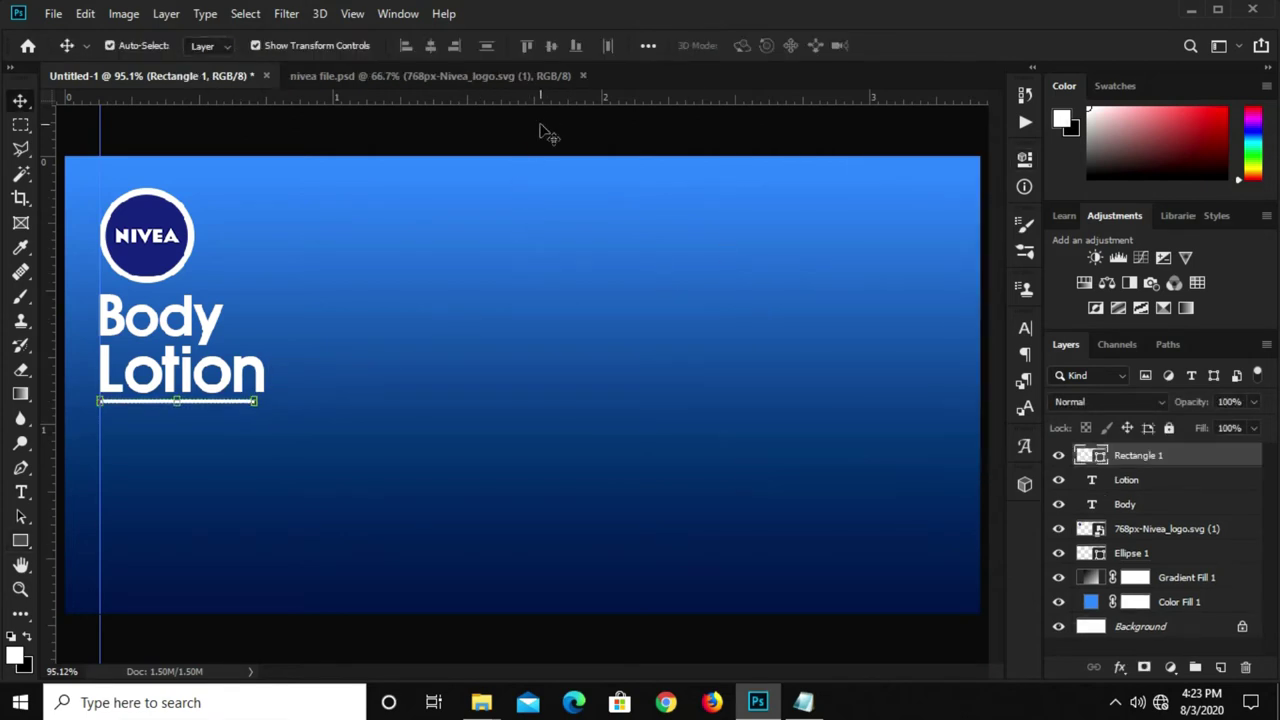
{"action": "left_click", "coordinate": [543, 131]}
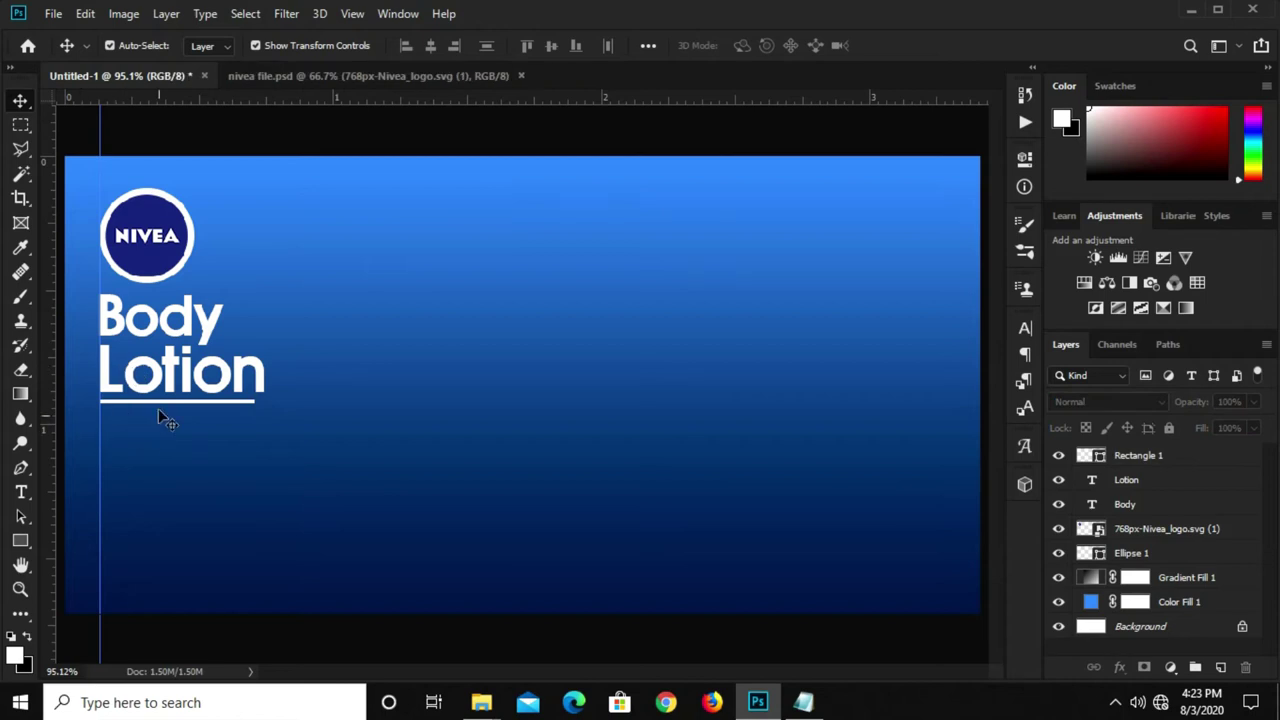
{"action": "left_click", "coordinate": [156, 404]}
Resize the underline to make it thinner
{"action": "scroll", "coordinate": [180, 403], "scroll_direction": "up", "scroll_amount": 3}
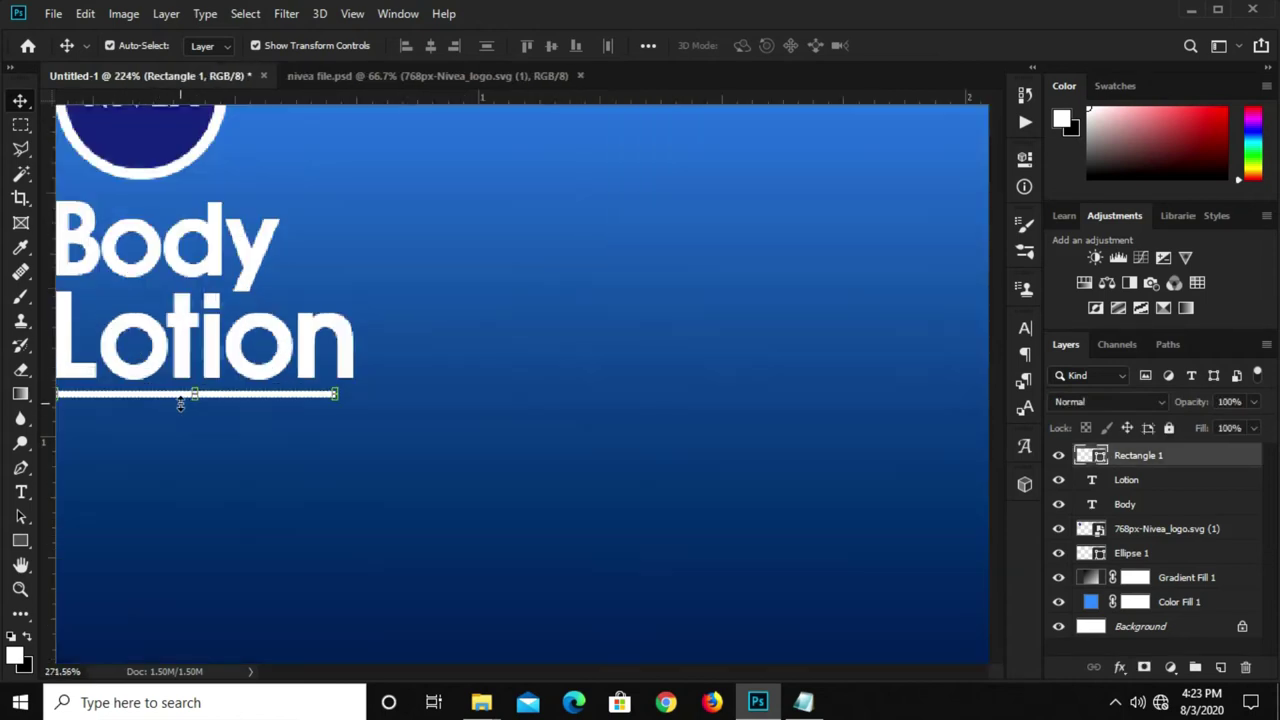
{"action": "scroll", "coordinate": [203, 391], "scroll_direction": "up", "scroll_amount": 2}
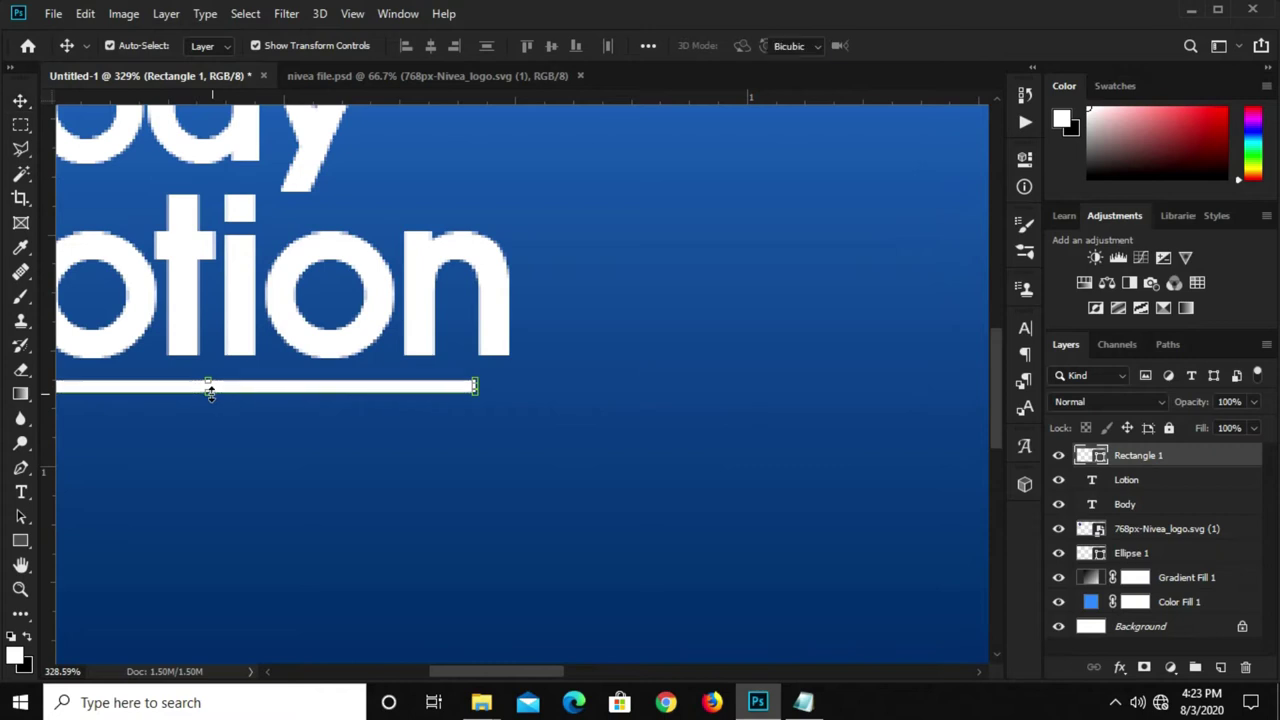
{"action": "key", "text": "ctrl+t"}
{"action": "left_click_drag", "start_coordinate": [210, 392], "coordinate": [210, 388]}
{"action": "key", "text": "Return"}
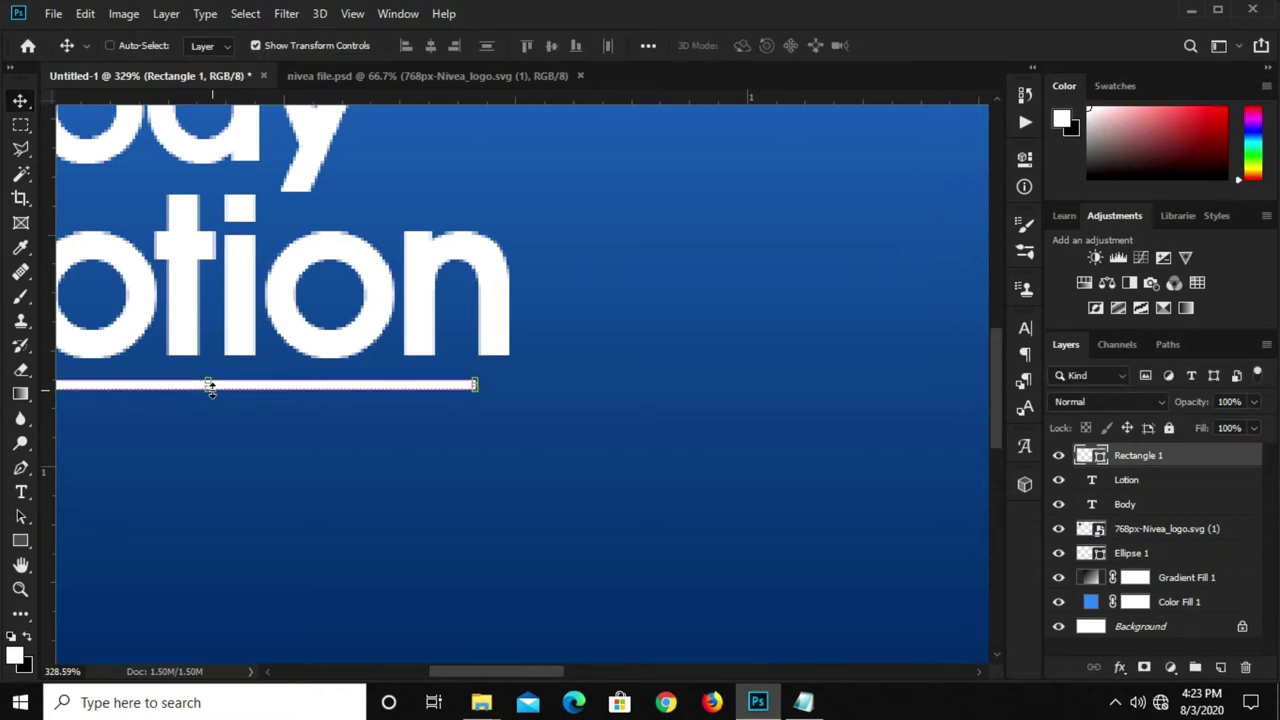
{"action": "key", "text": "ctrl+0"}
{"action": "key", "text": "ctrl+0"}
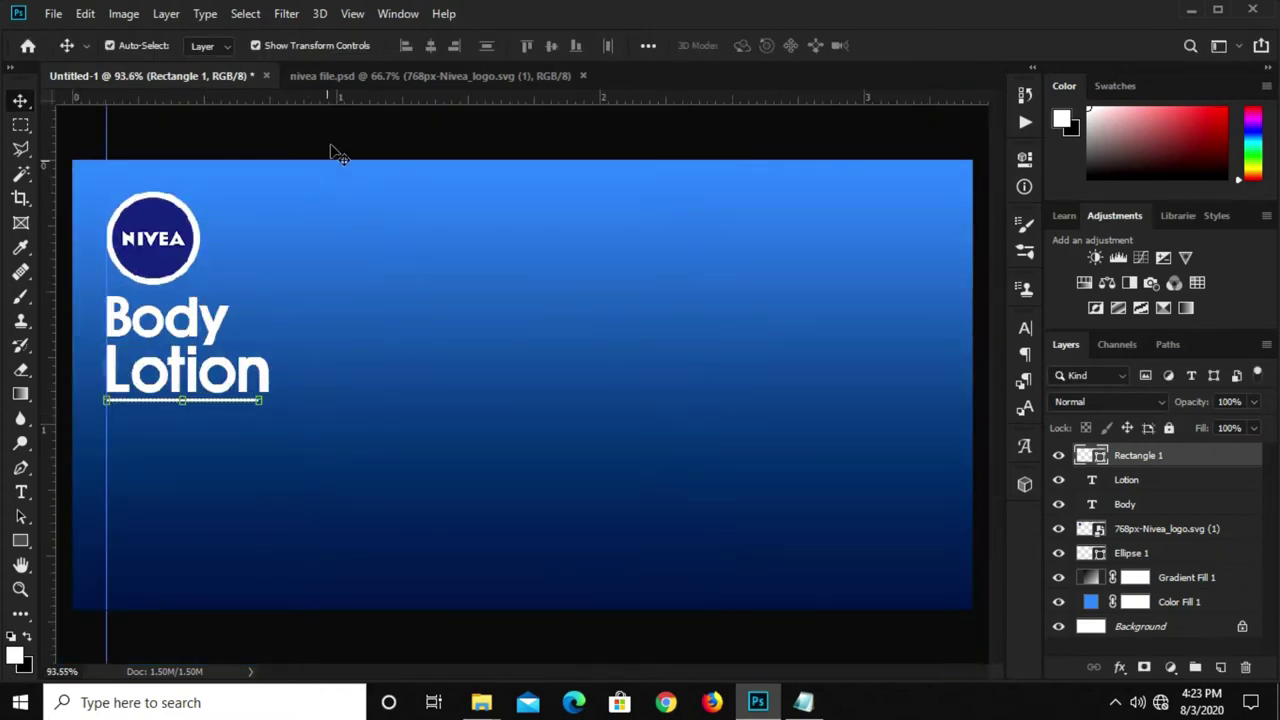
{"action": "left_click", "coordinate": [336, 152]}
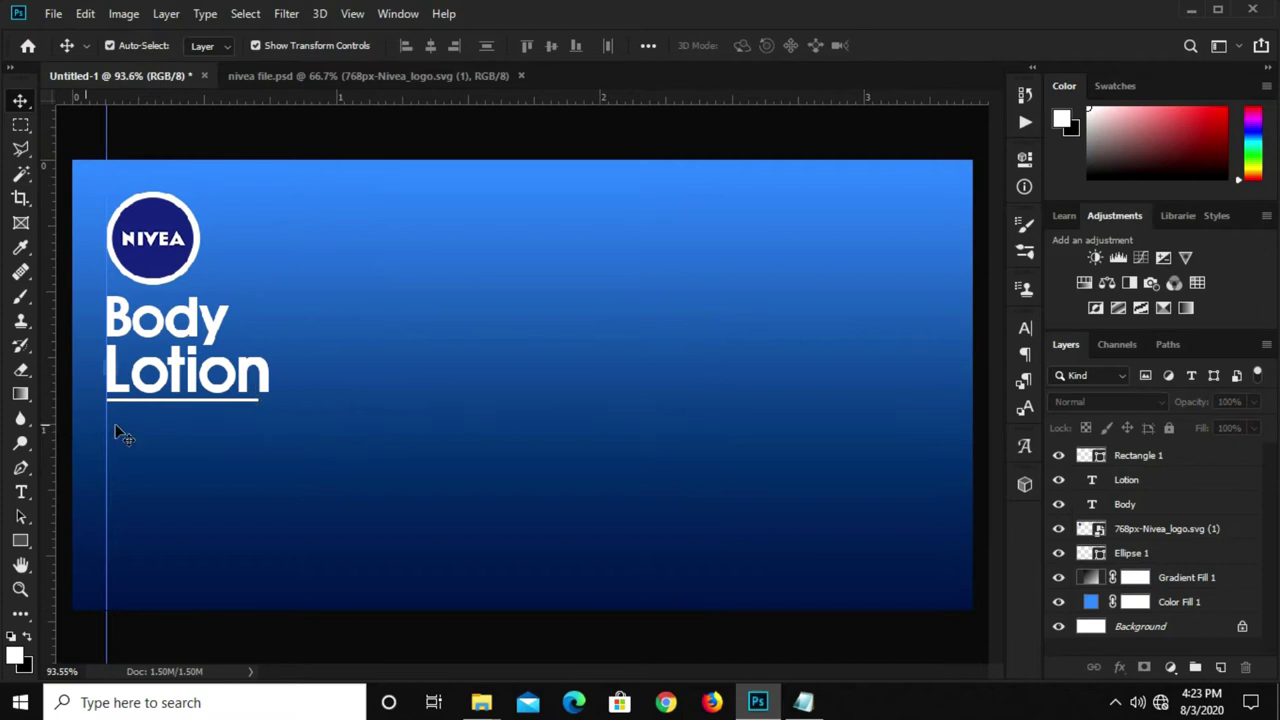
Duplicate the underline below it and resize the copy into a wider, taller white bar
{"action": "left_click", "coordinate": [172, 401]}
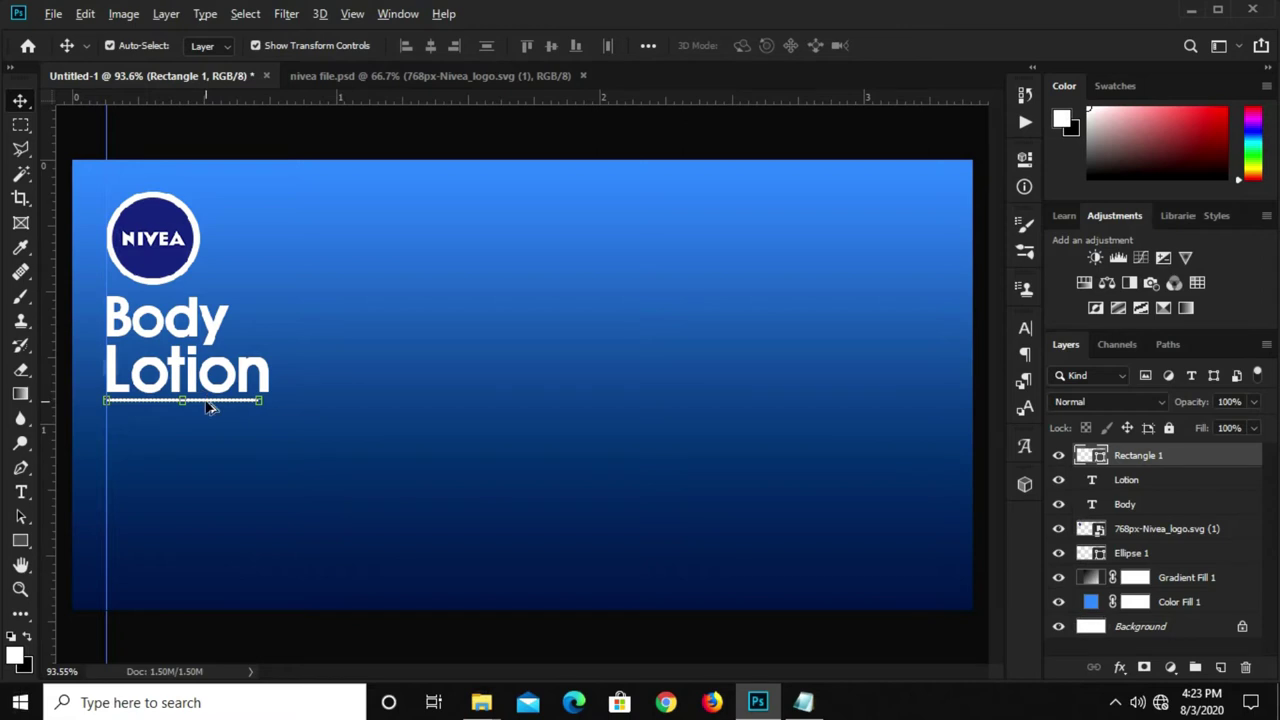
{"action": "mouse_move", "coordinate": [208, 407]}
{"action": "left_mouse_down"}
{"action": "mouse_move", "coordinate": [180, 420]}
{"action": "mouse_move", "coordinate": [192, 444]}
{"action": "mouse_move", "coordinate": [323, 429]}
{"action": "left_mouse_up"}
{"action": "key", "text": "ctrl+t"}
{"action": "key", "text": "Return"}
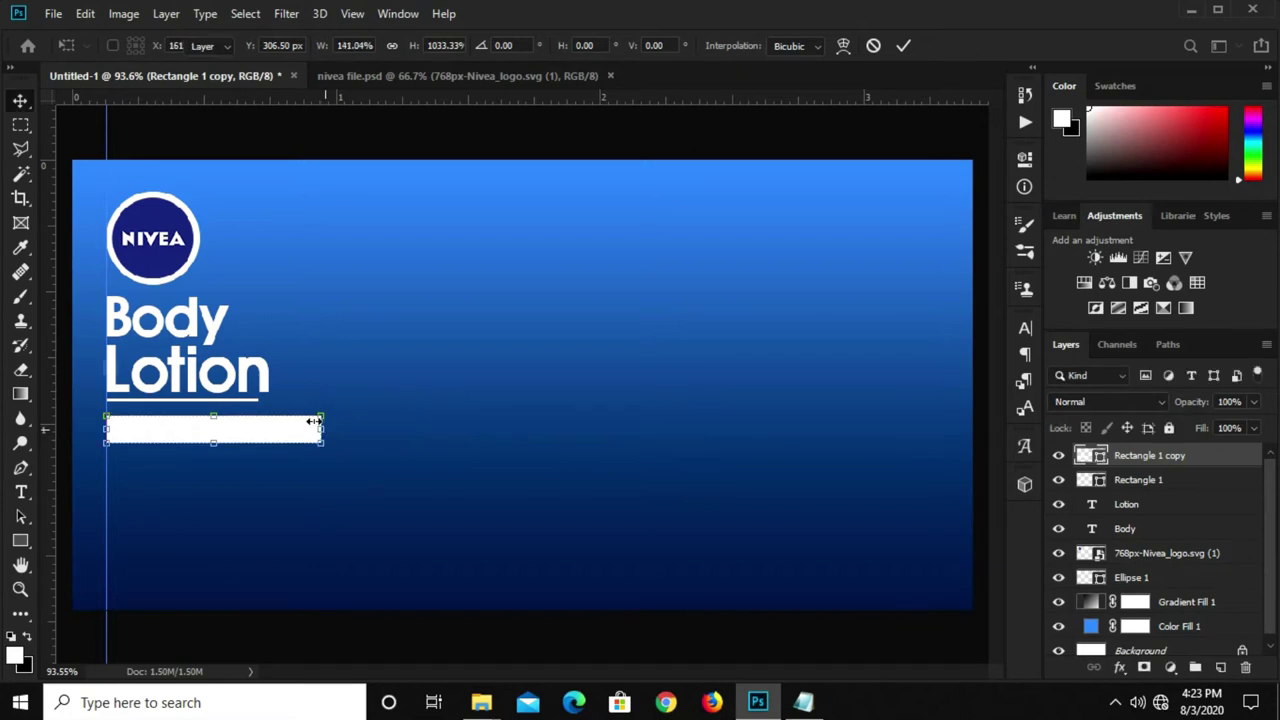
Copy the line 'Beauty Care for Women' from the body lotion notes
{"action": "left_click", "coordinate": [803, 702]}
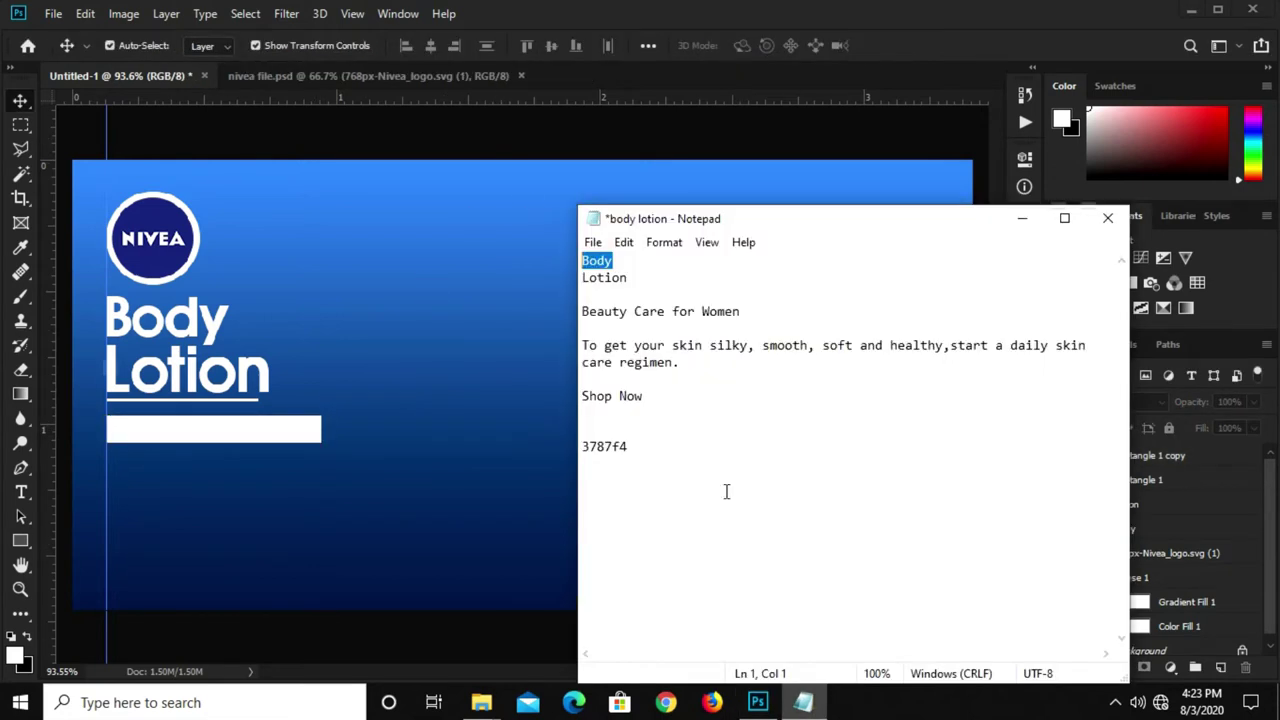
{"action": "left_click_drag", "start_coordinate": [754, 311], "coordinate": [582, 311]}
{"action": "right_click", "coordinate": [611, 312]}
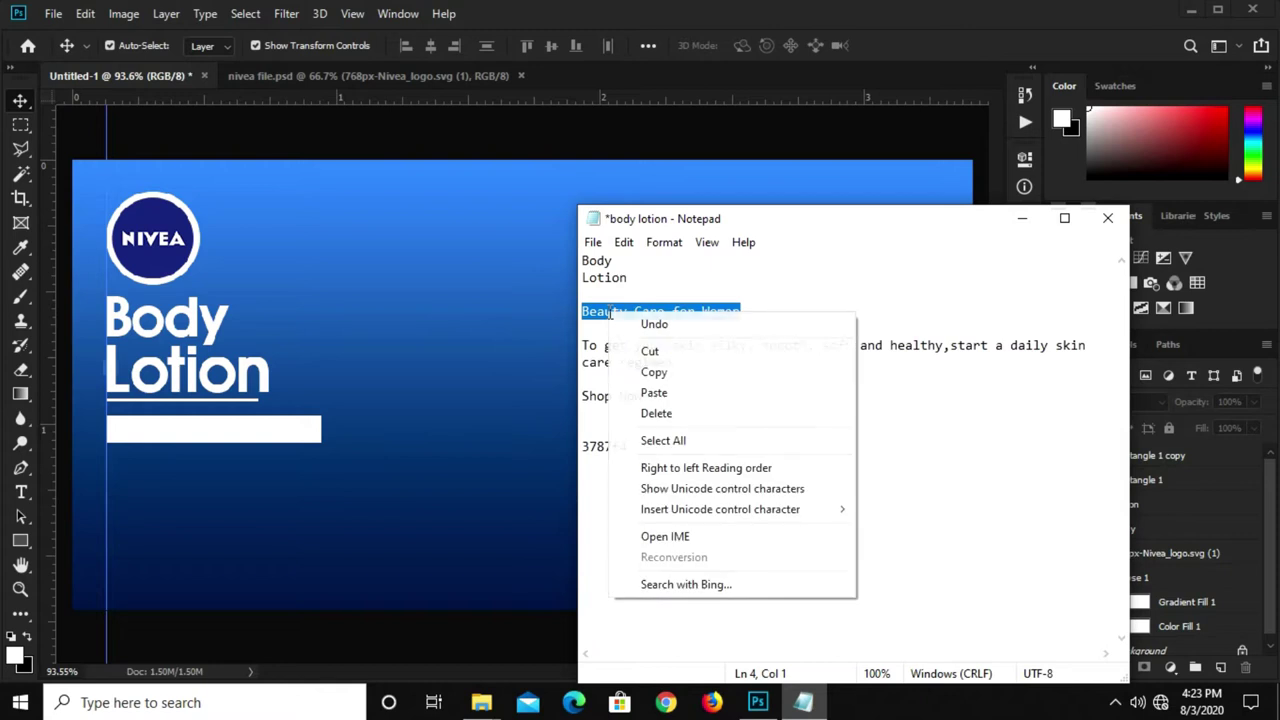
{"action": "left_click", "coordinate": [655, 373]}
{"action": "left_click", "coordinate": [490, 428]}
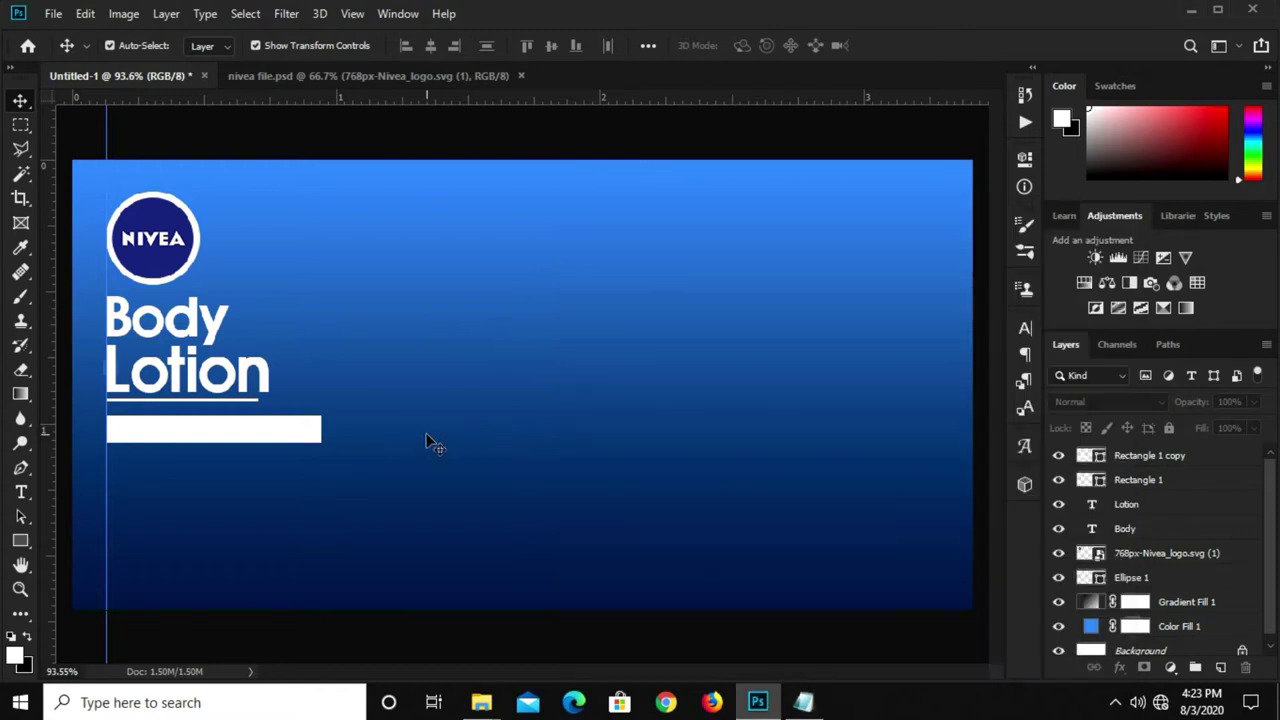
{"action": "left_click", "coordinate": [218, 376]}
Duplicate the 'Lotion' text lower down and replace it with 'Beauty Care for Women'
{"action": "left_click_drag", "start_coordinate": [201, 372], "coordinate": [350, 492]}
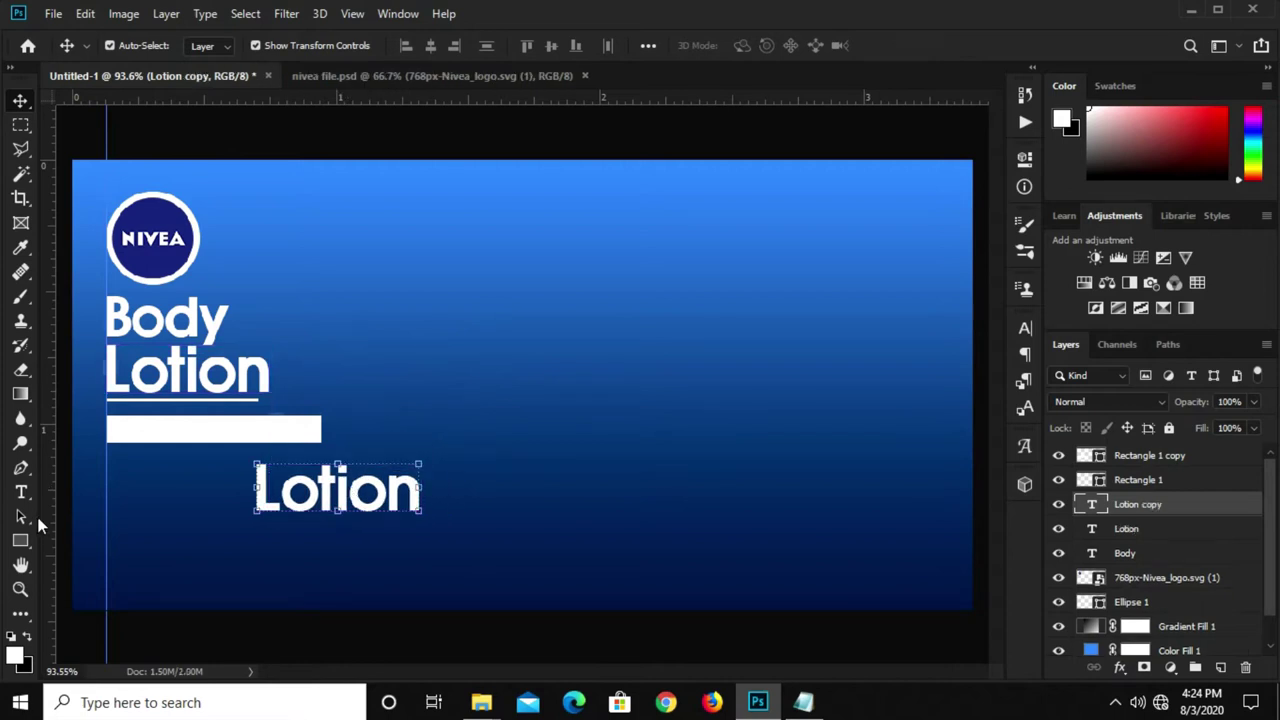
{"action": "left_click", "coordinate": [24, 490]}
{"action": "left_click", "coordinate": [363, 492]}
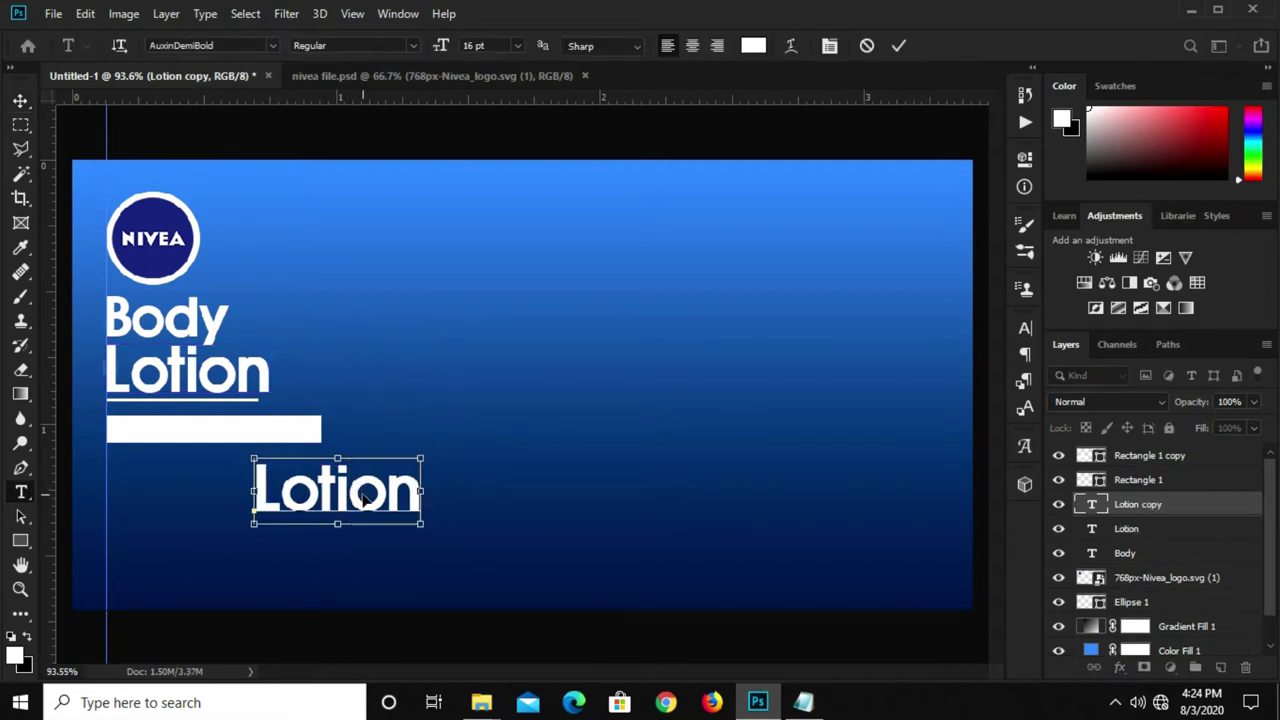
{"action": "key", "text": "ctrl+a"}
{"action": "key", "text": "ctrl+v"}
{"action": "left_click", "coordinate": [897, 46]}
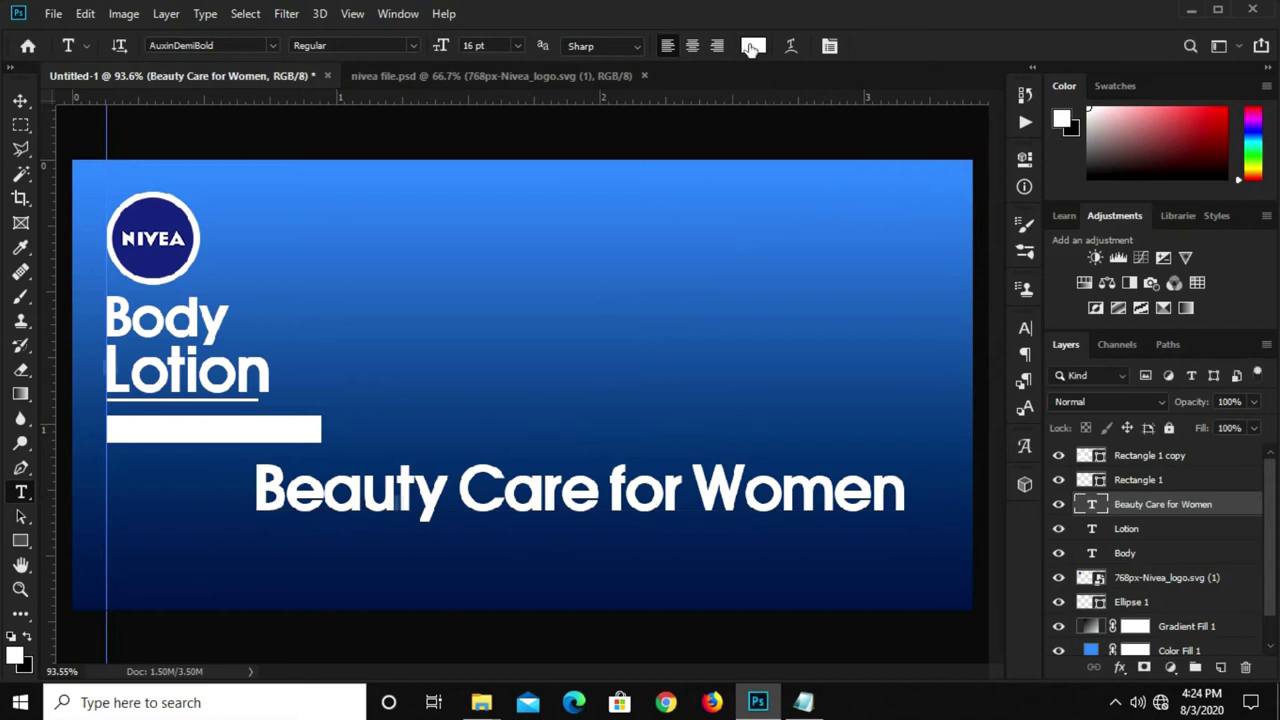
Set the tagline's text colour to dark blue #232e7f
{"action": "left_click", "coordinate": [752, 48]}
{"action": "left_click", "coordinate": [150, 265]}
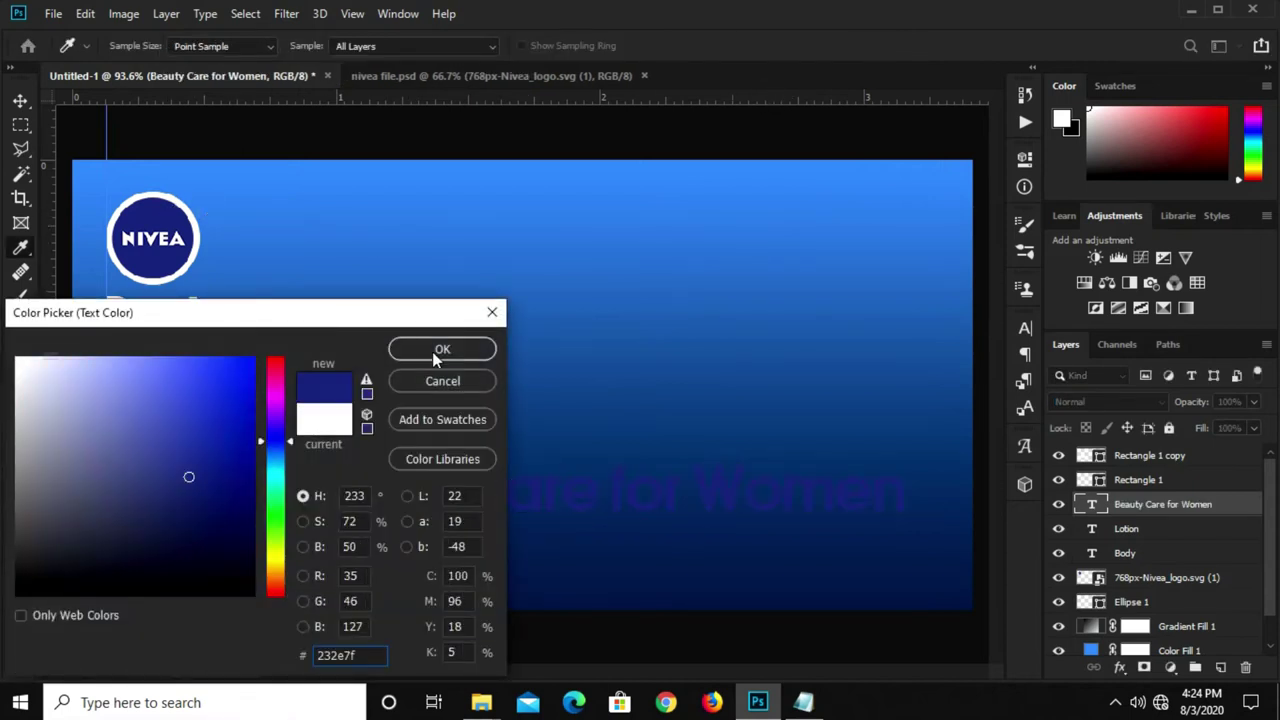
{"action": "double_click", "coordinate": [327, 655]}
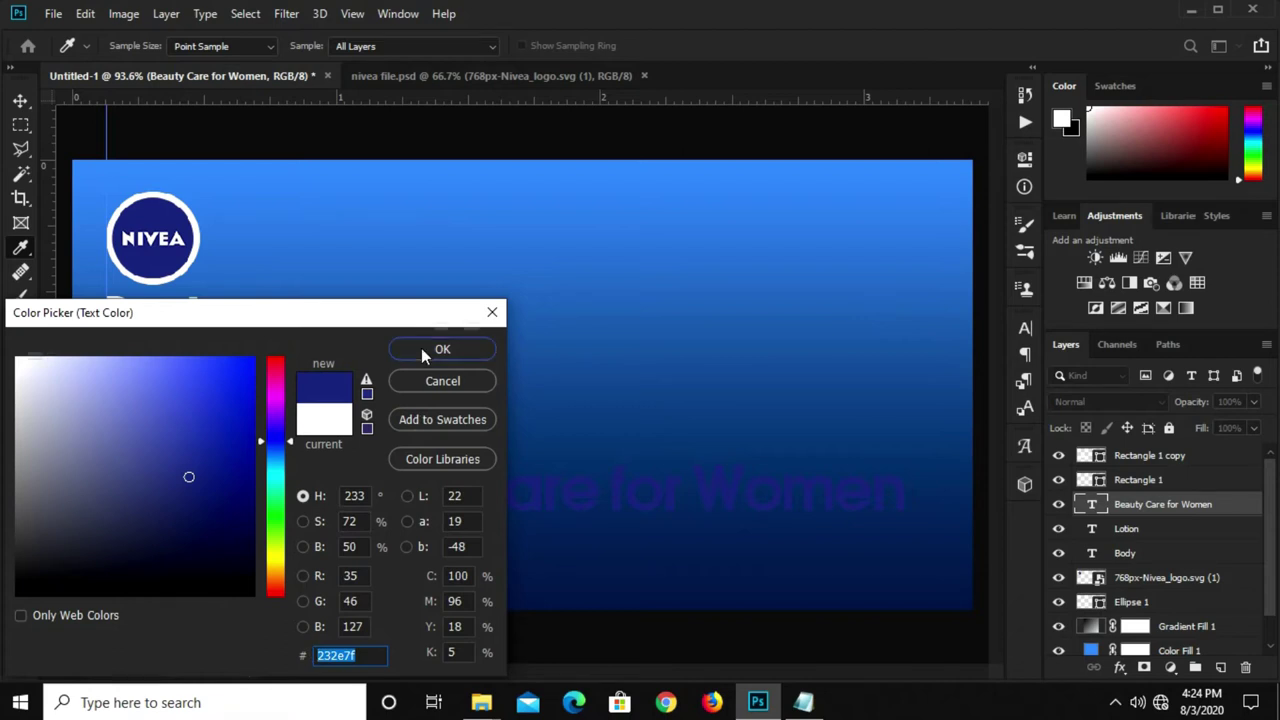
{"action": "left_click", "coordinate": [444, 348]}
{"action": "left_click", "coordinate": [21, 100]}
{"action": "key", "text": "shift+v"}
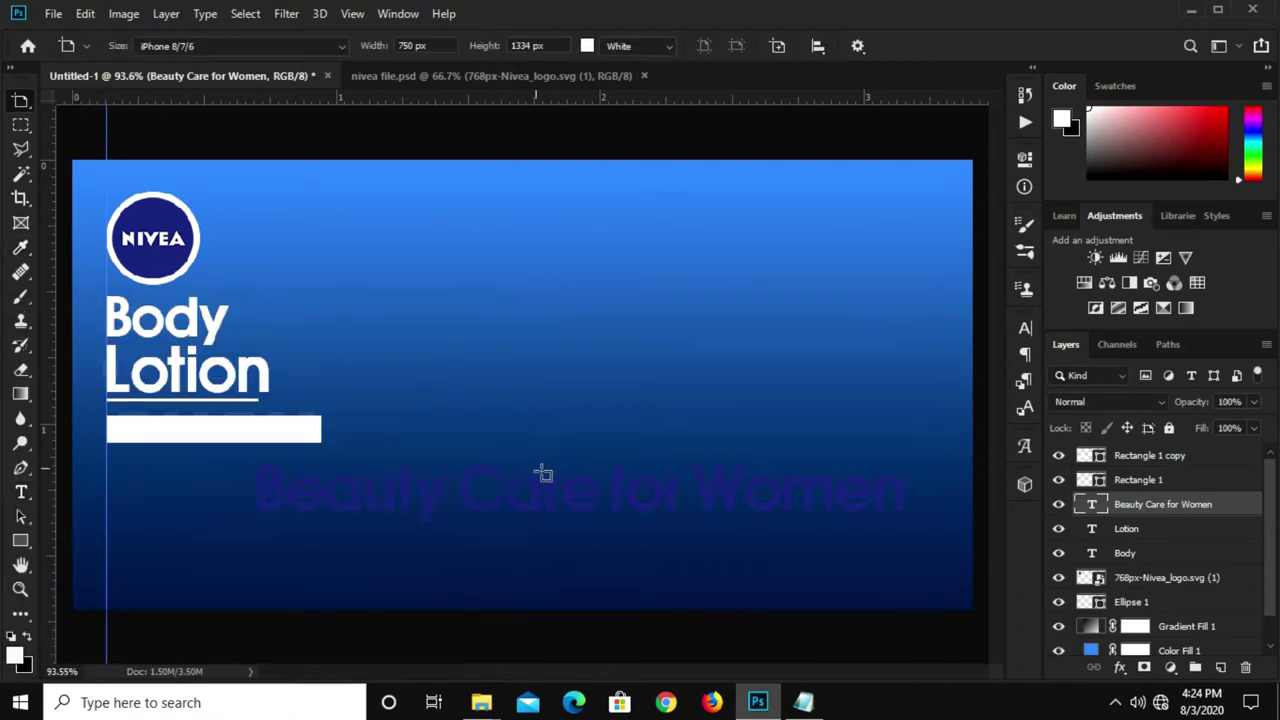
{"action": "right_click", "coordinate": [20, 100]}
Move the tagline onto the white bar and stack its layer above the bar
{"action": "left_click", "coordinate": [65, 105]}
{"action": "mouse_move", "coordinate": [511, 488]}
{"action": "left_mouse_down"}
{"action": "mouse_move", "coordinate": [395, 482]}
{"action": "mouse_move", "coordinate": [395, 428]}
{"action": "left_mouse_up"}
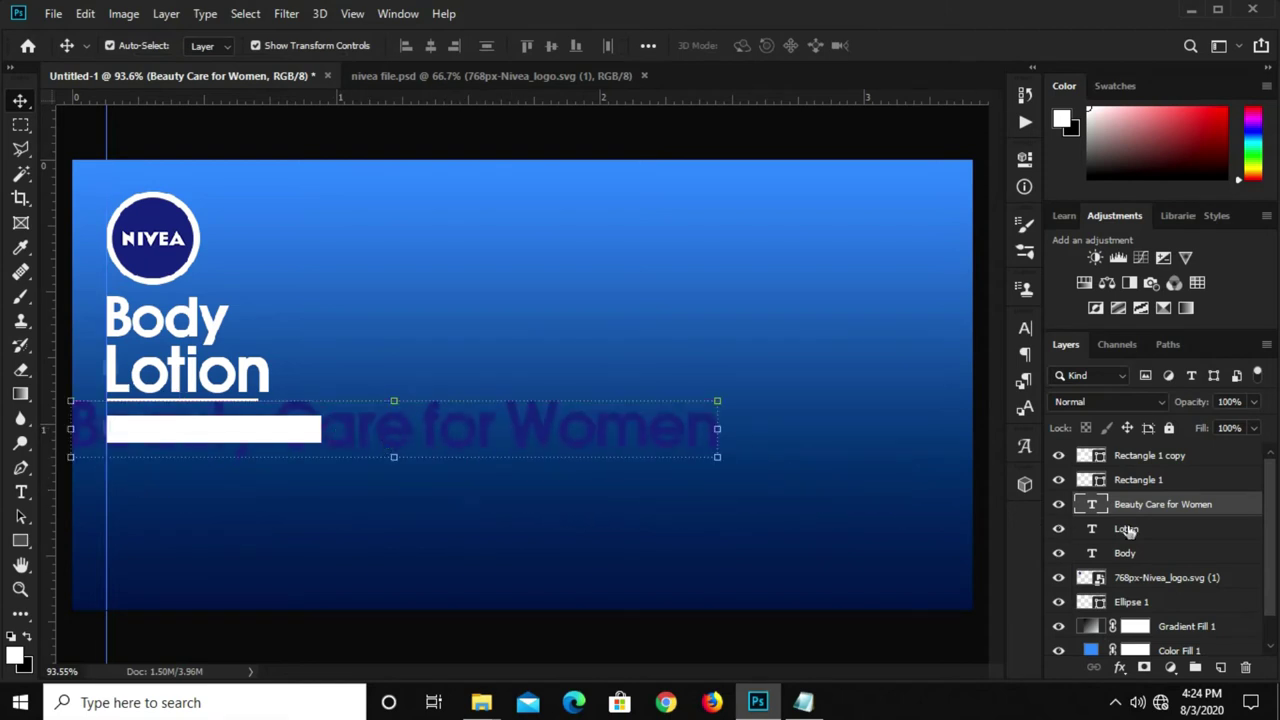
{"action": "left_click_drag", "start_coordinate": [1160, 507], "coordinate": [1160, 448]}
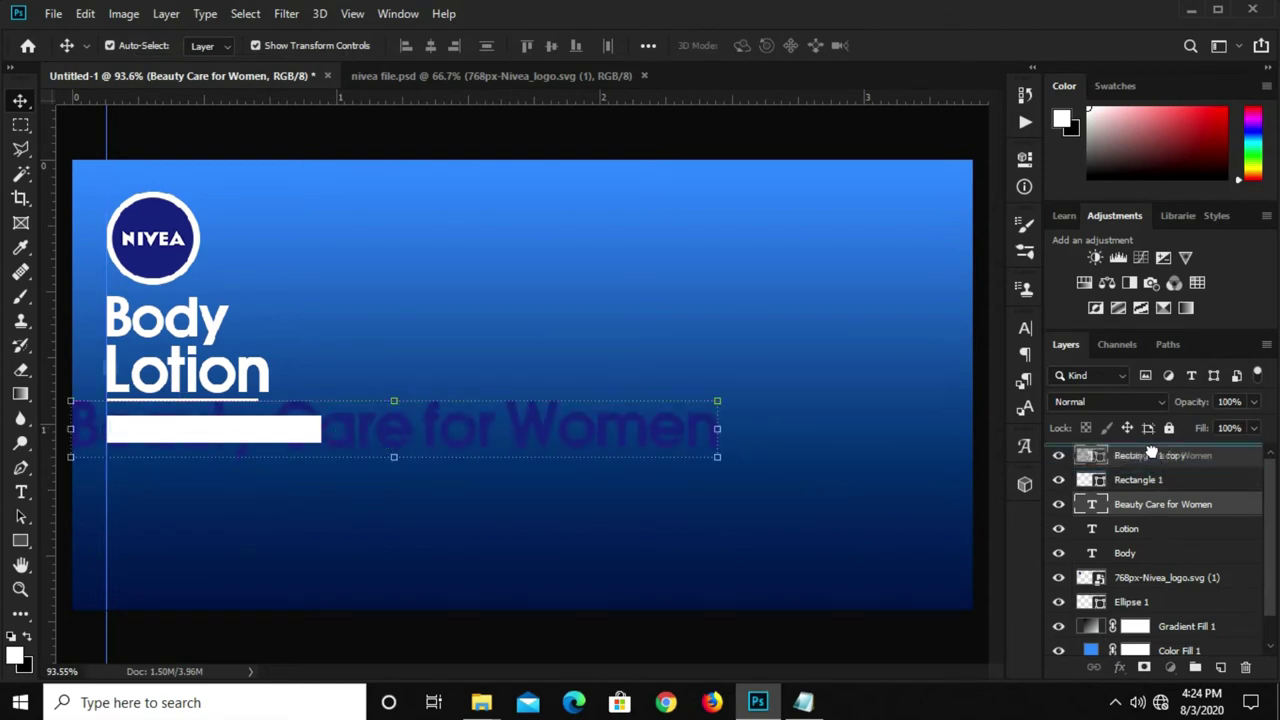
{"action": "key", "text": "Up"}
{"action": "key", "text": "Up"}
{"action": "key", "text": "Up"}
Scale the tagline to about 32% so it fits inside the white bar
{"action": "key", "text": "ctrl+t"}
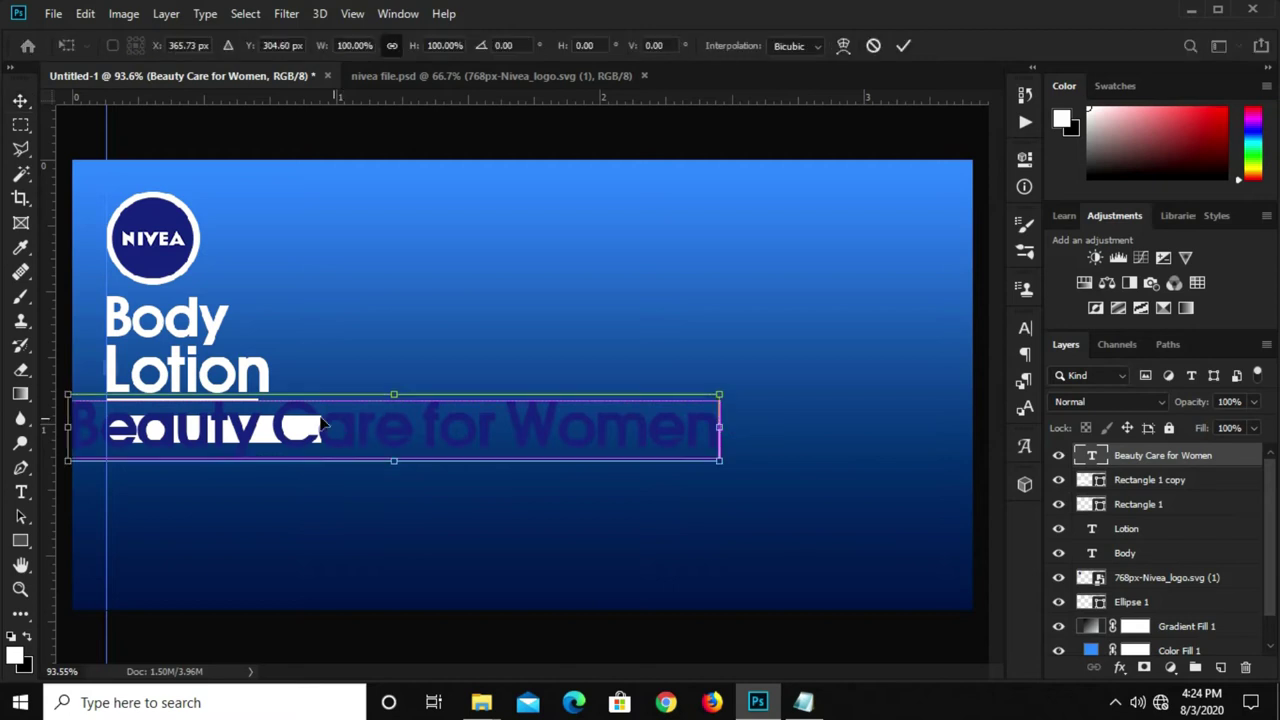
{"action": "mouse_move", "coordinate": [395, 393]}
{"action": "left_mouse_down"}
{"action": "mouse_move", "coordinate": [300, 435]}
{"action": "mouse_move", "coordinate": [230, 430]}
{"action": "left_mouse_up"}
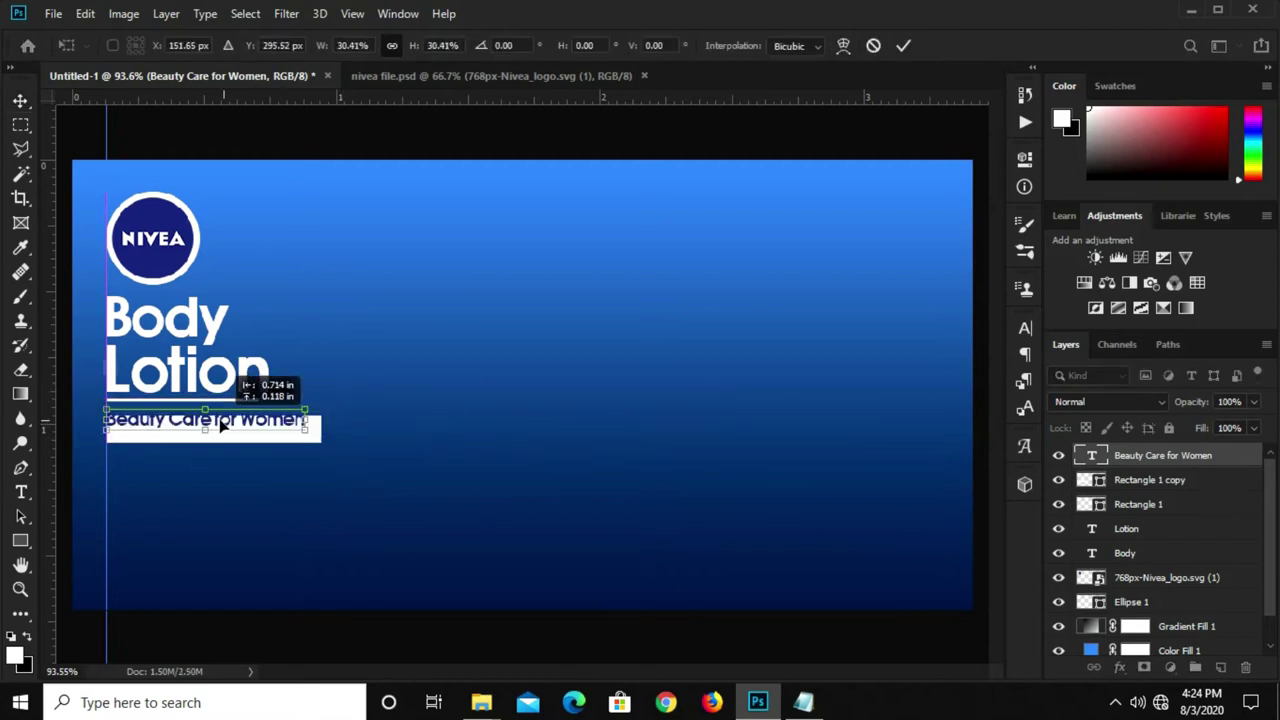
{"action": "left_click_drag", "start_coordinate": [318, 440], "coordinate": [323, 441]}
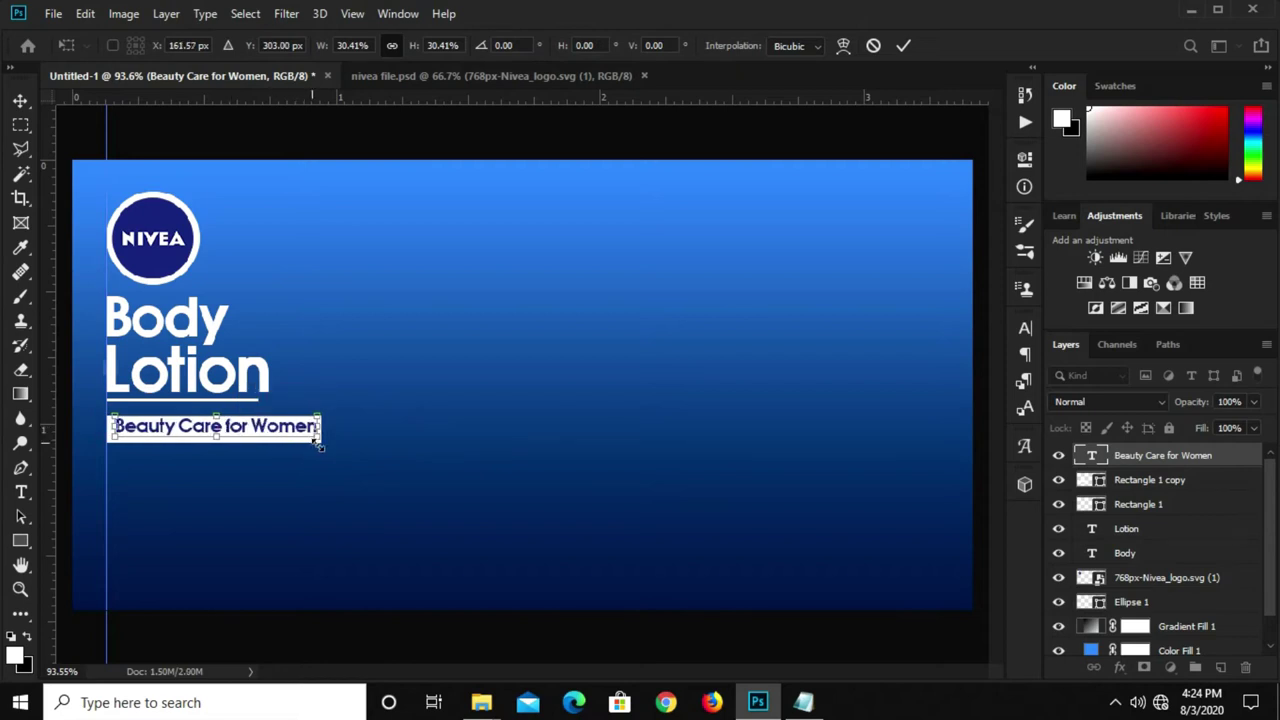
{"action": "left_click_drag", "start_coordinate": [111, 444], "coordinate": [106, 446]}
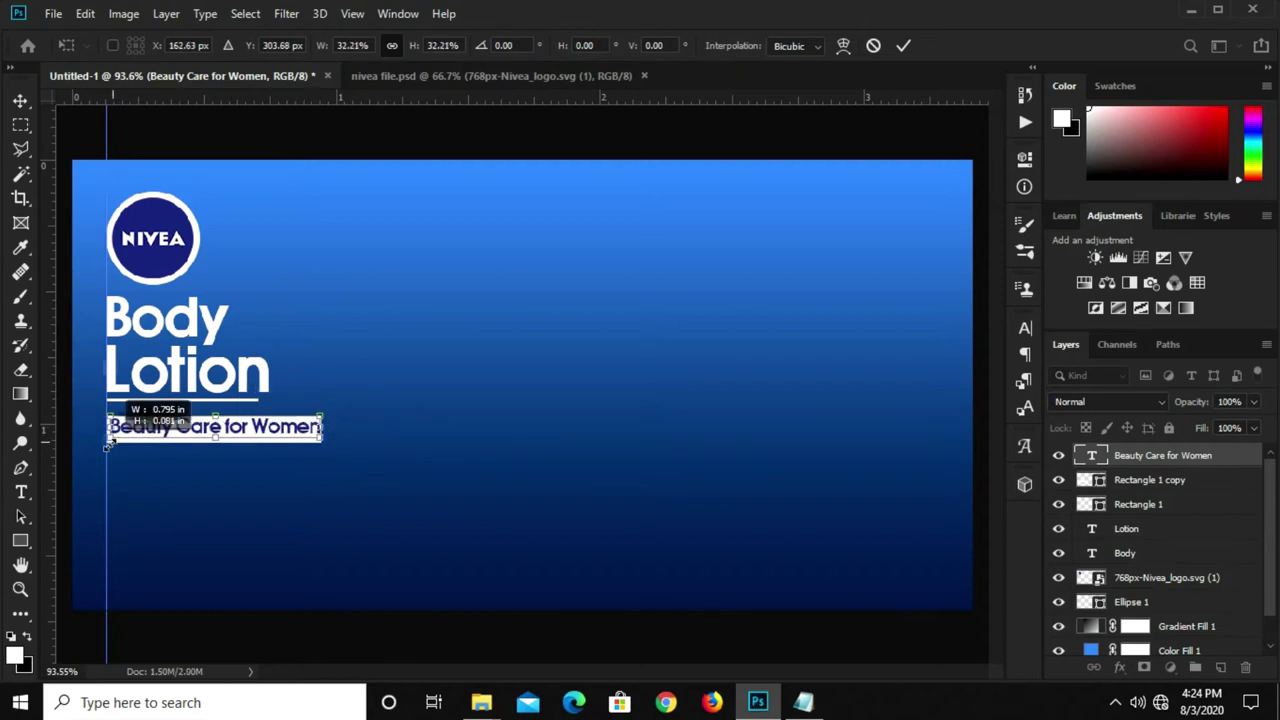
{"action": "key", "text": "Return"}
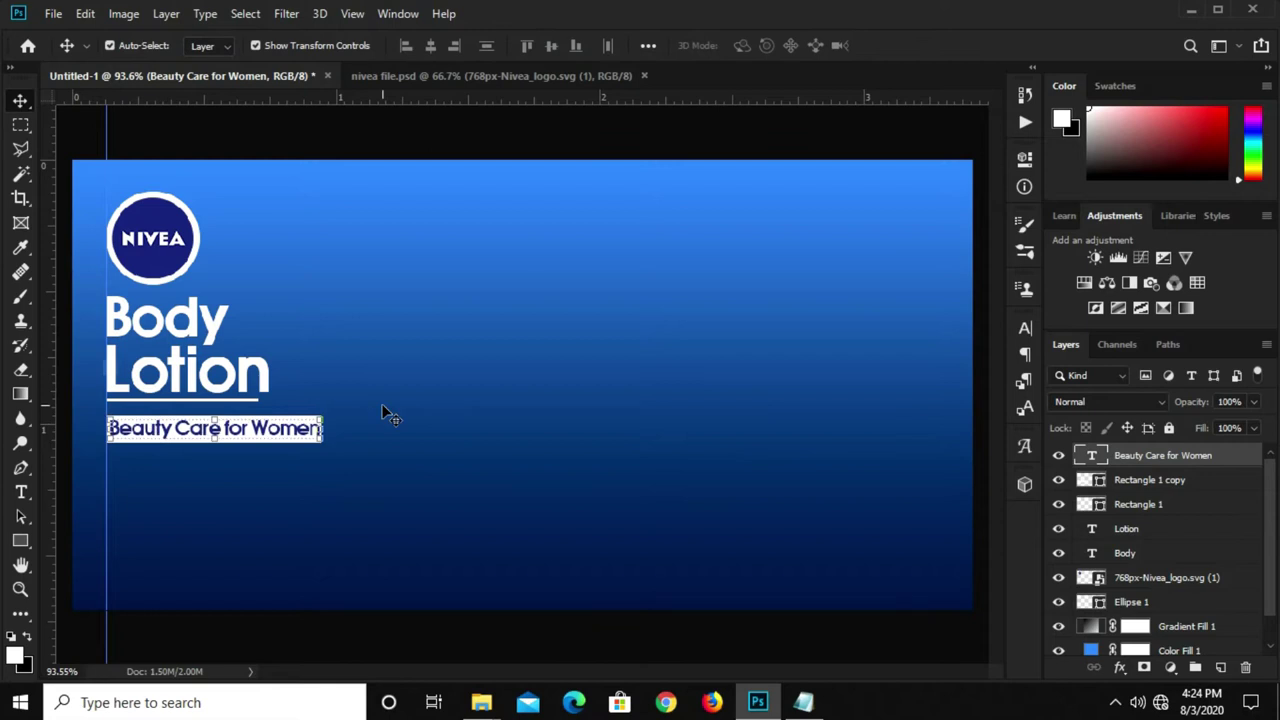
{"action": "left_click", "coordinate": [388, 414]}
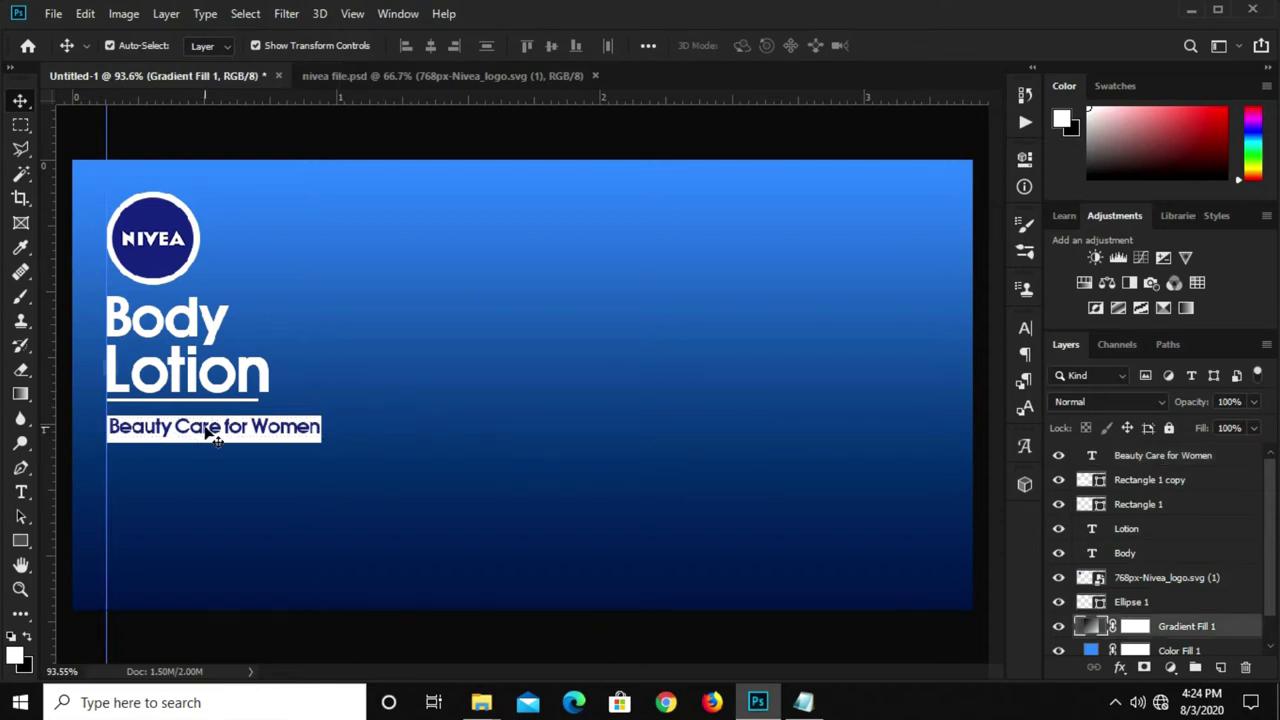
Make the white bar behind the tagline wider and taller
{"action": "left_click", "coordinate": [205, 438]}
{"action": "scroll", "coordinate": [220, 430], "scroll_direction": "up", "scroll_amount": 2}
{"action": "left_click", "coordinate": [611, 464]}
{"action": "left_click", "coordinate": [351, 443]}
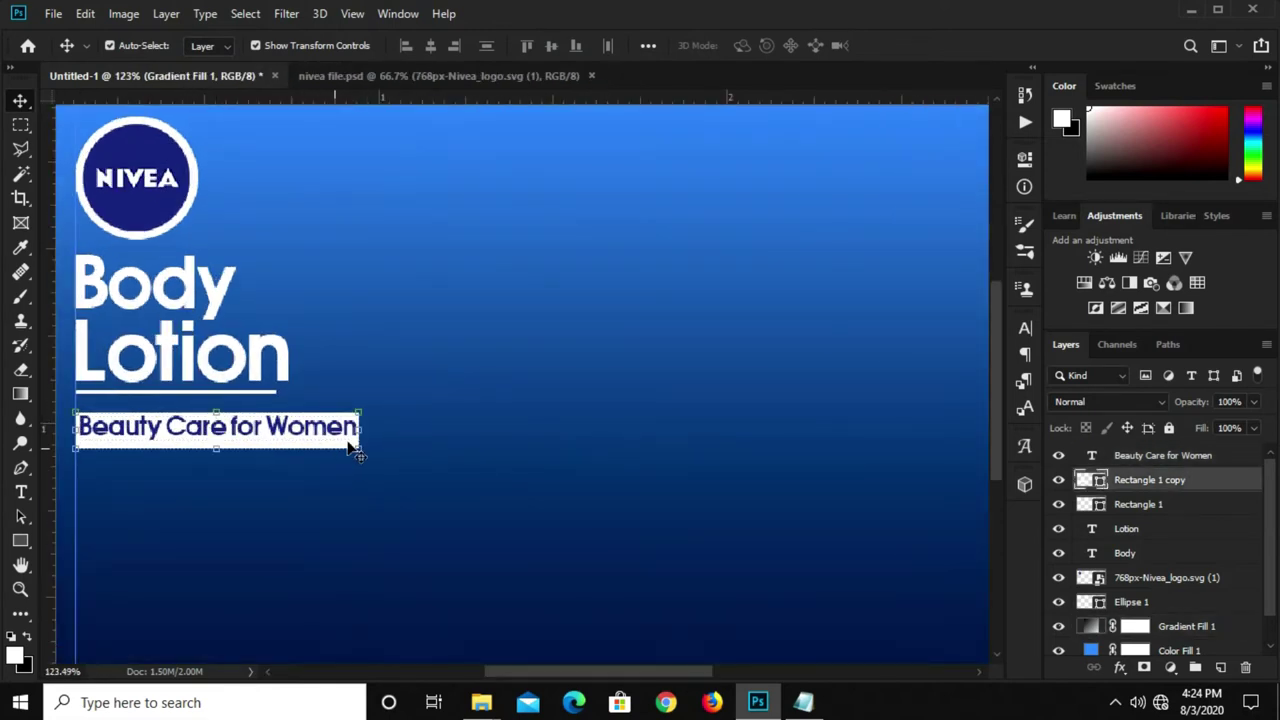
{"action": "key", "text": "ctrl+t"}
{"action": "mouse_move", "coordinate": [358, 448]}
{"action": "left_mouse_down"}
{"action": "mouse_move", "coordinate": [388, 462]}
{"action": "mouse_move", "coordinate": [388, 451]}
{"action": "left_mouse_up"}
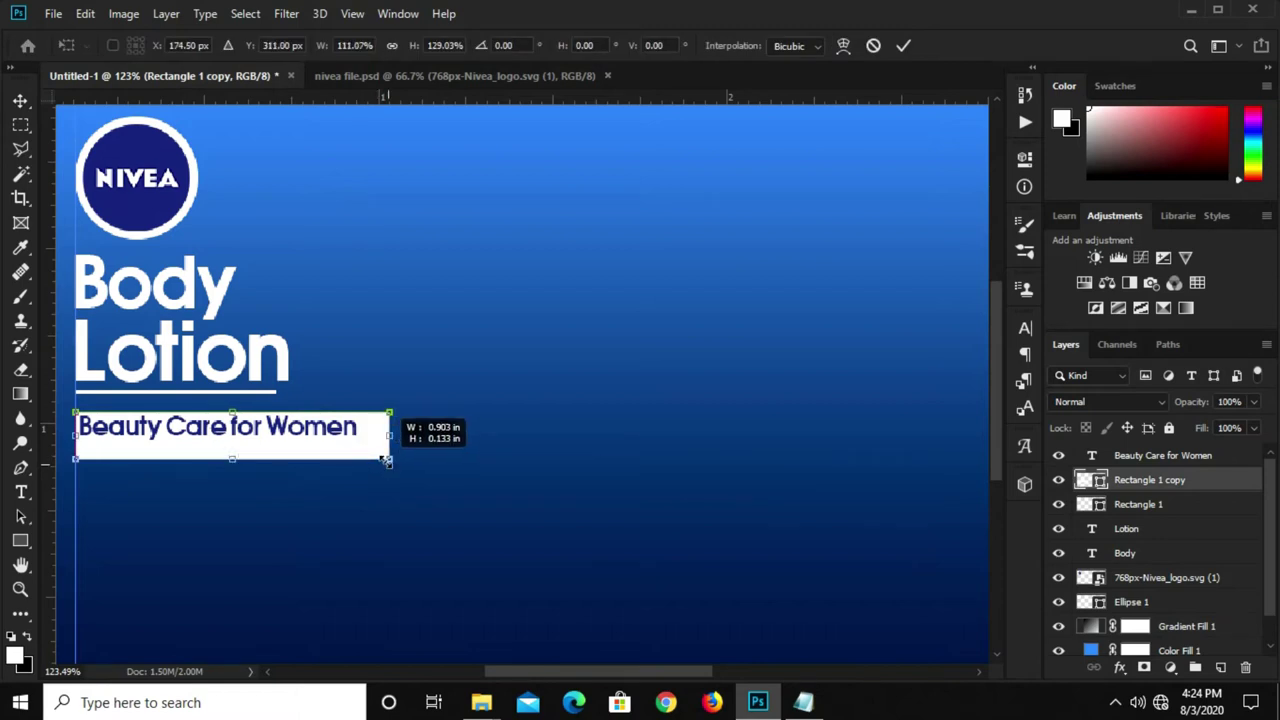
{"action": "key", "text": "Return"}
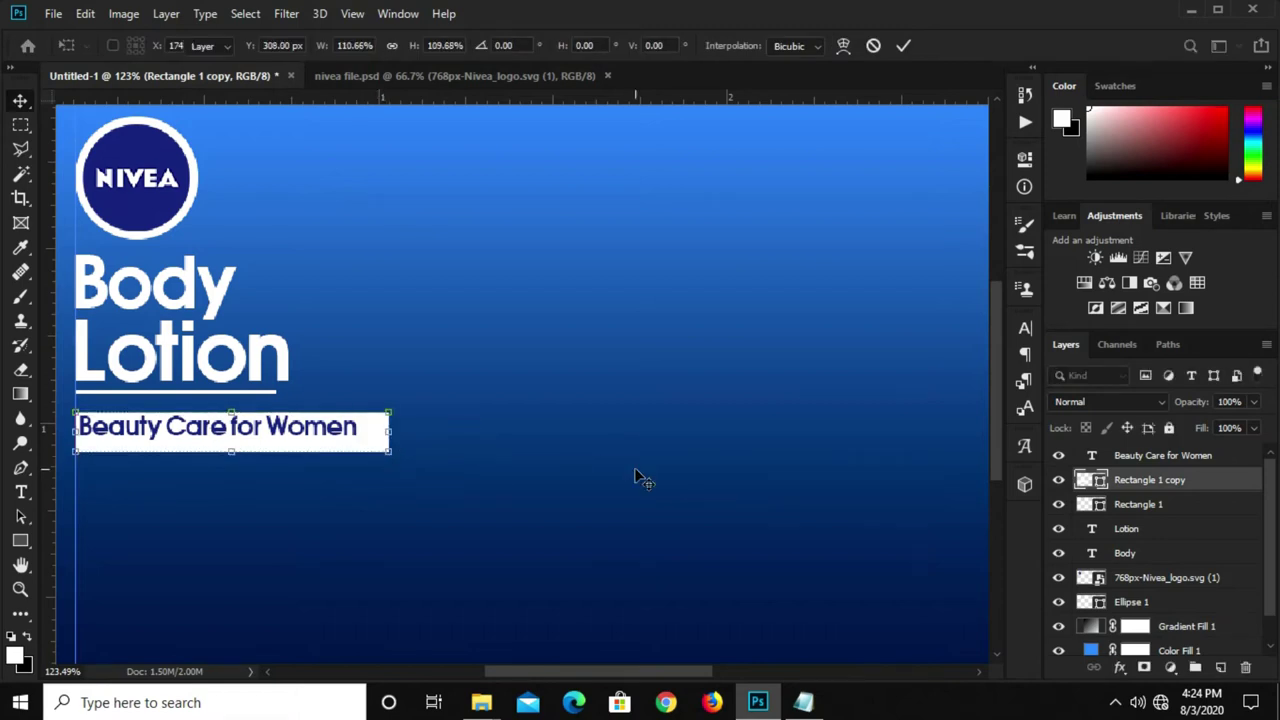
{"action": "left_click", "coordinate": [640, 477]}
Enlarge the 'Beauty Care for Women' tagline to fill the white bar
{"action": "left_click", "coordinate": [297, 437]}
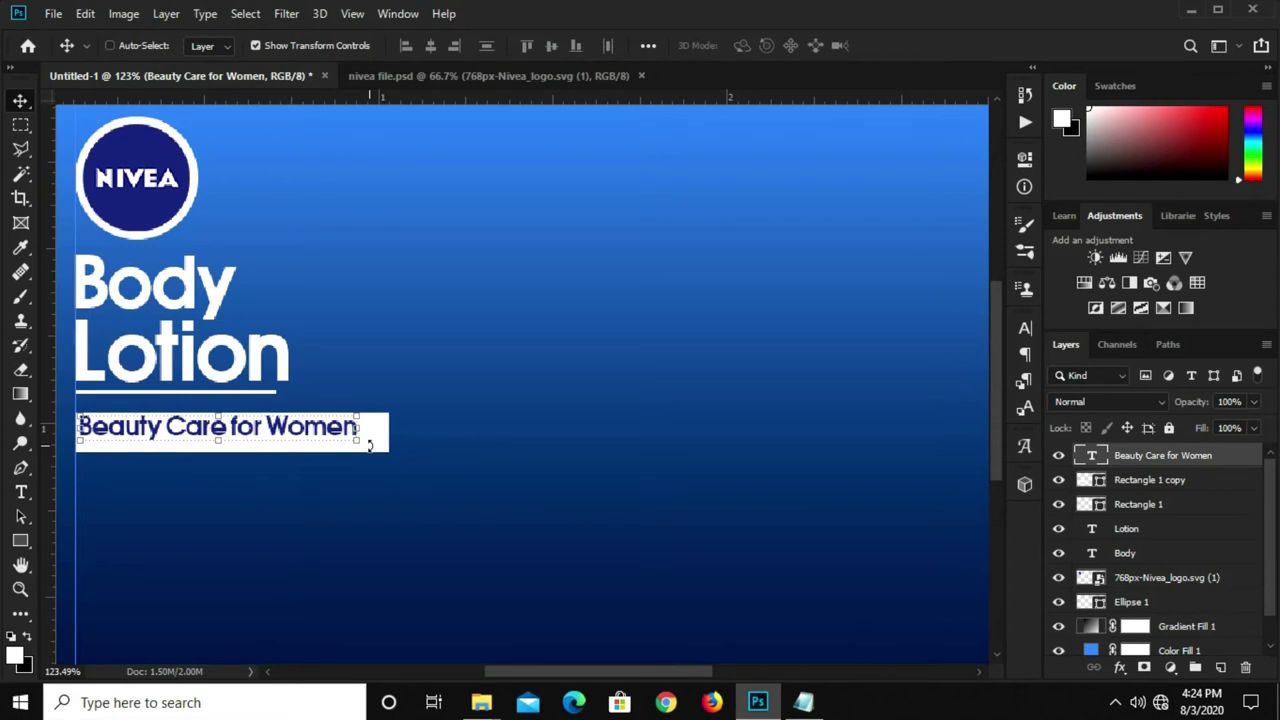
{"action": "left_click", "coordinate": [359, 447]}
{"action": "left_click_drag", "start_coordinate": [359, 447], "coordinate": [386, 457]}
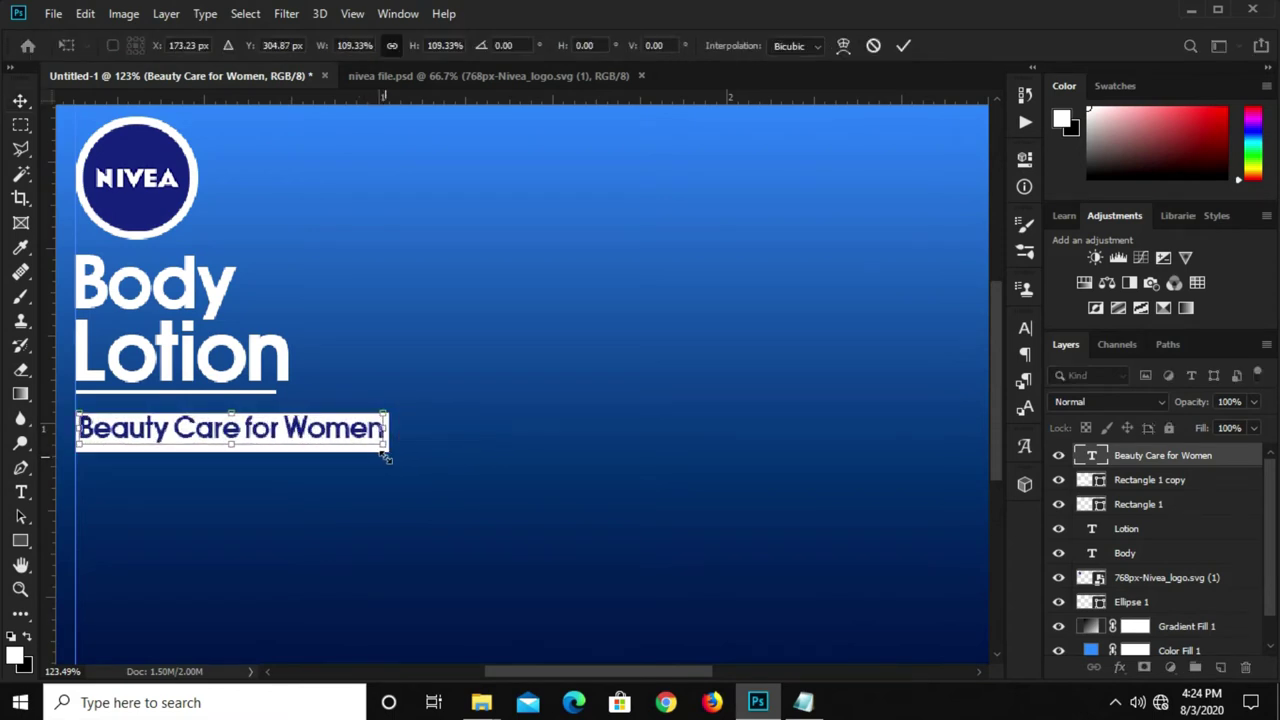
{"action": "key", "text": "Return"}
{"action": "left_click", "coordinate": [358, 477]}
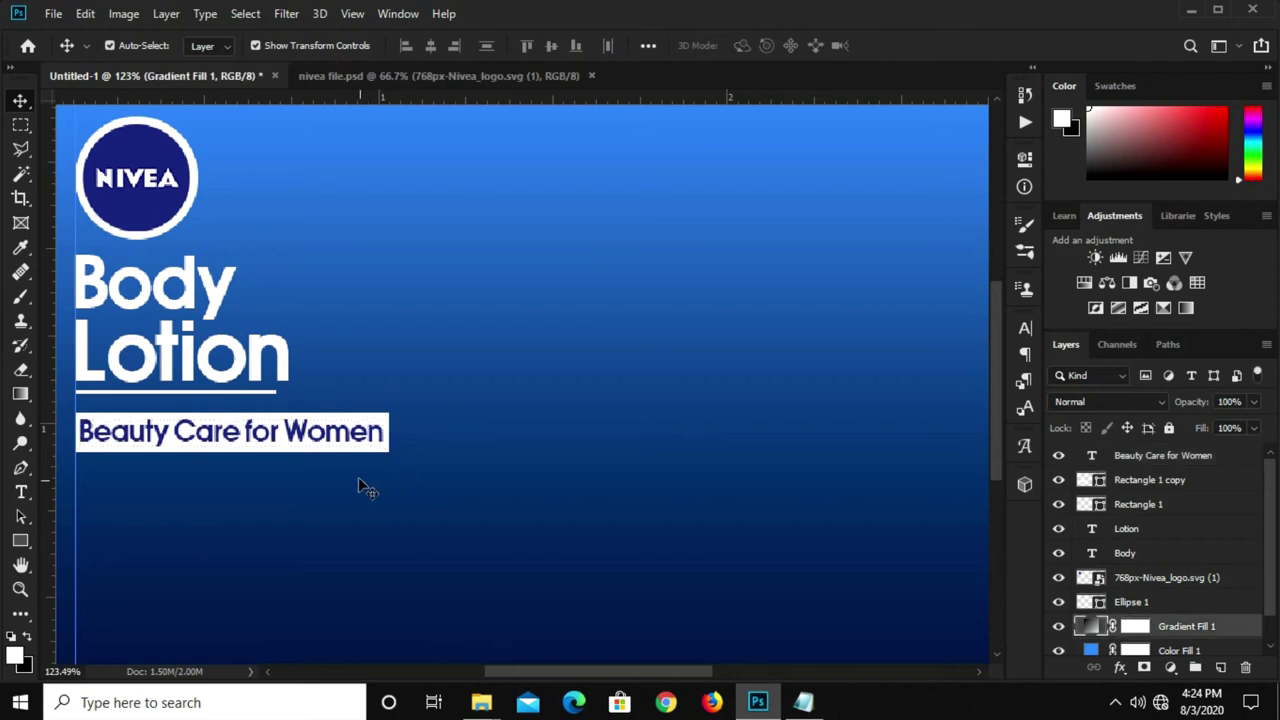
Fit the banner in view and nudge the white bar and tagline up together
{"action": "key", "text": "ctrl+0"}
{"action": "key", "text": "ctrl+minus"}
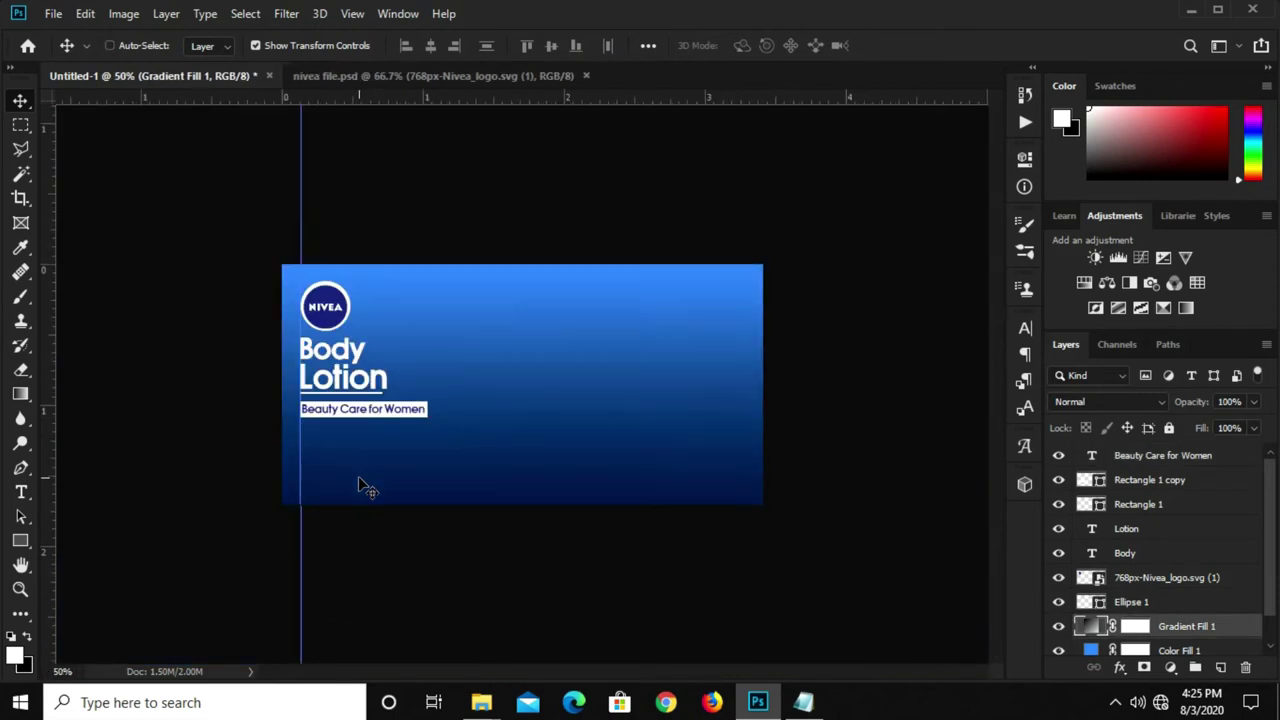
{"action": "key", "text": "ctrl+0"}
{"action": "left_click", "coordinate": [1150, 603]}
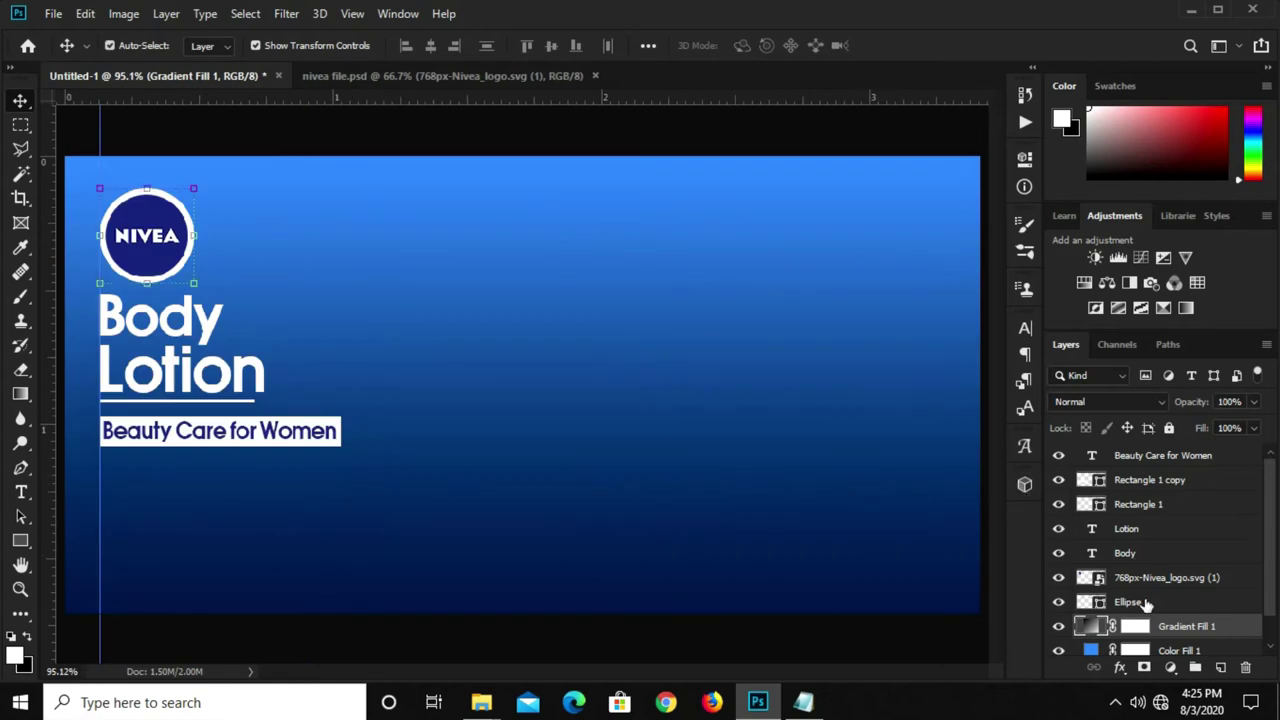
{"action": "left_click", "coordinate": [1171, 483]}
{"action": "left_click", "coordinate": [1175, 456], "text": "shift"}
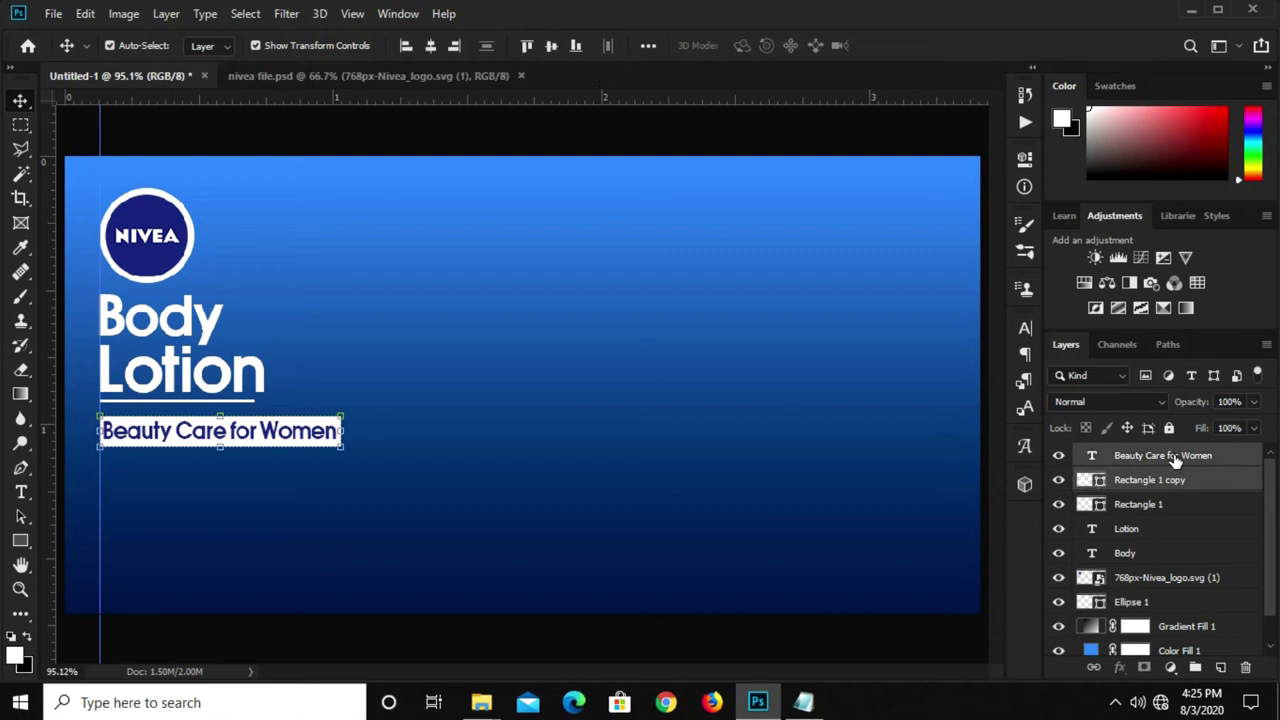
{"action": "key", "text": "Up"}
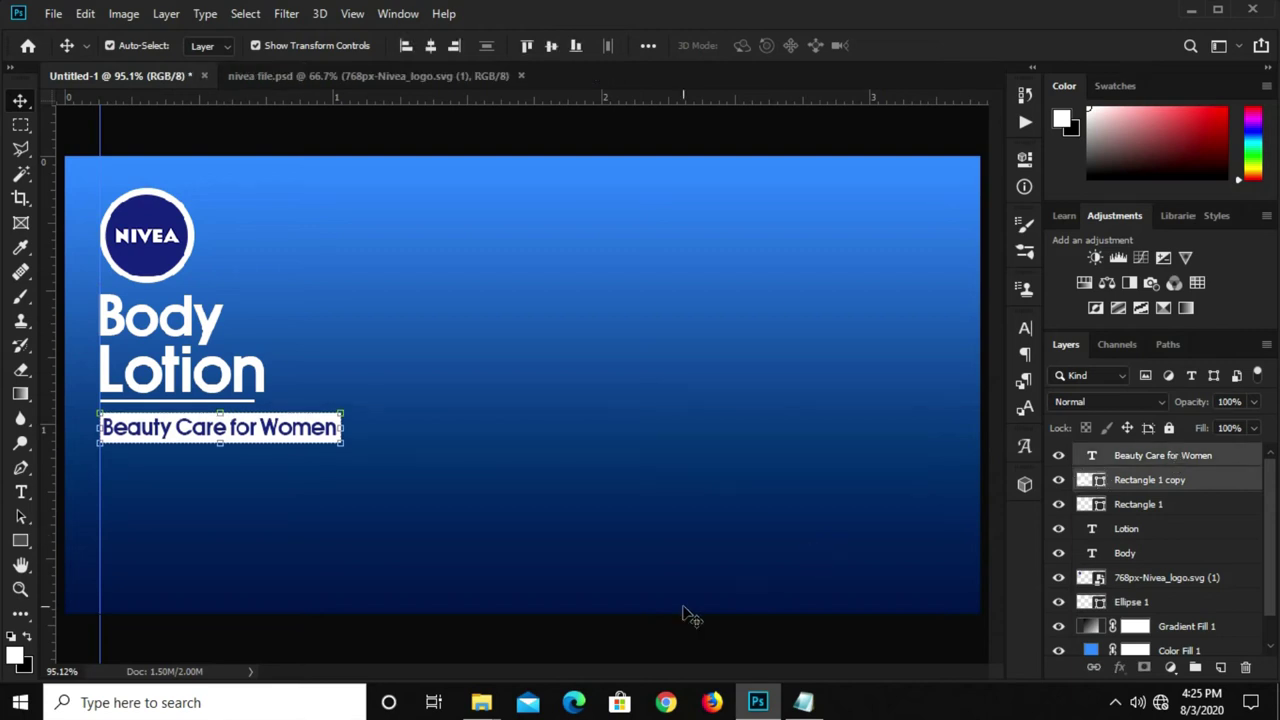
{"action": "key", "text": "Up"}
Copy the silky, smooth skin sentence from the Notepad notes and return to the banner
{"action": "left_click", "coordinate": [803, 702]}
{"action": "mouse_move", "coordinate": [735, 366]}
{"action": "left_mouse_down"}
{"action": "mouse_move", "coordinate": [575, 362]}
{"action": "mouse_move", "coordinate": [518, 341]}
{"action": "left_mouse_up"}
{"action": "right_click", "coordinate": [614, 352]}
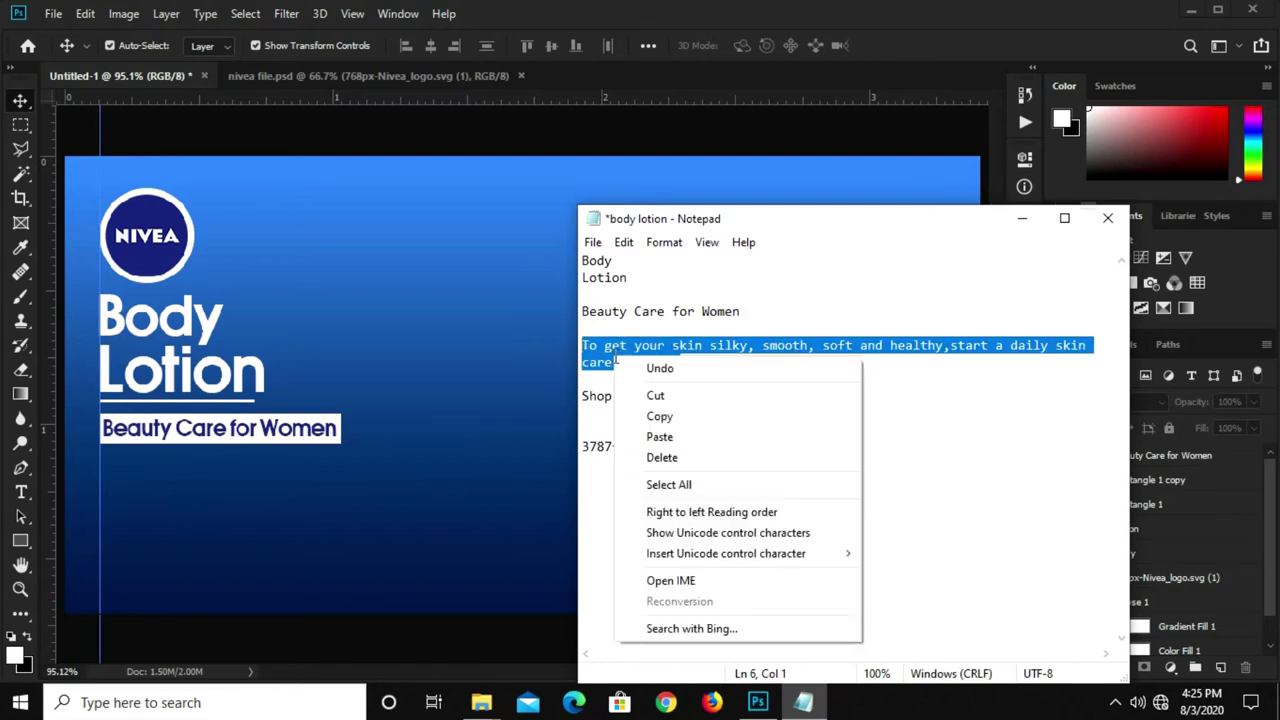
{"action": "left_click", "coordinate": [686, 417]}
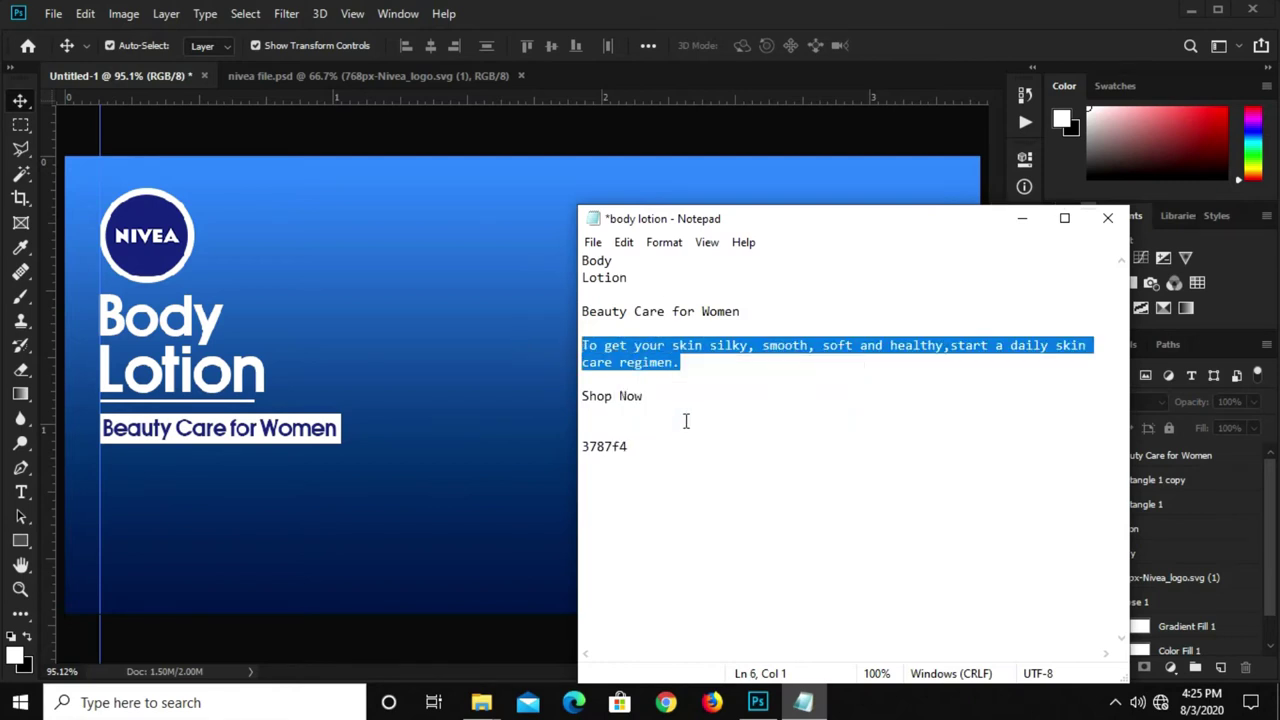
{"action": "left_click", "coordinate": [161, 509]}
Duplicate the 'Beauty Care for Women' text just below itself and make the copy white
{"action": "left_click", "coordinate": [222, 432]}
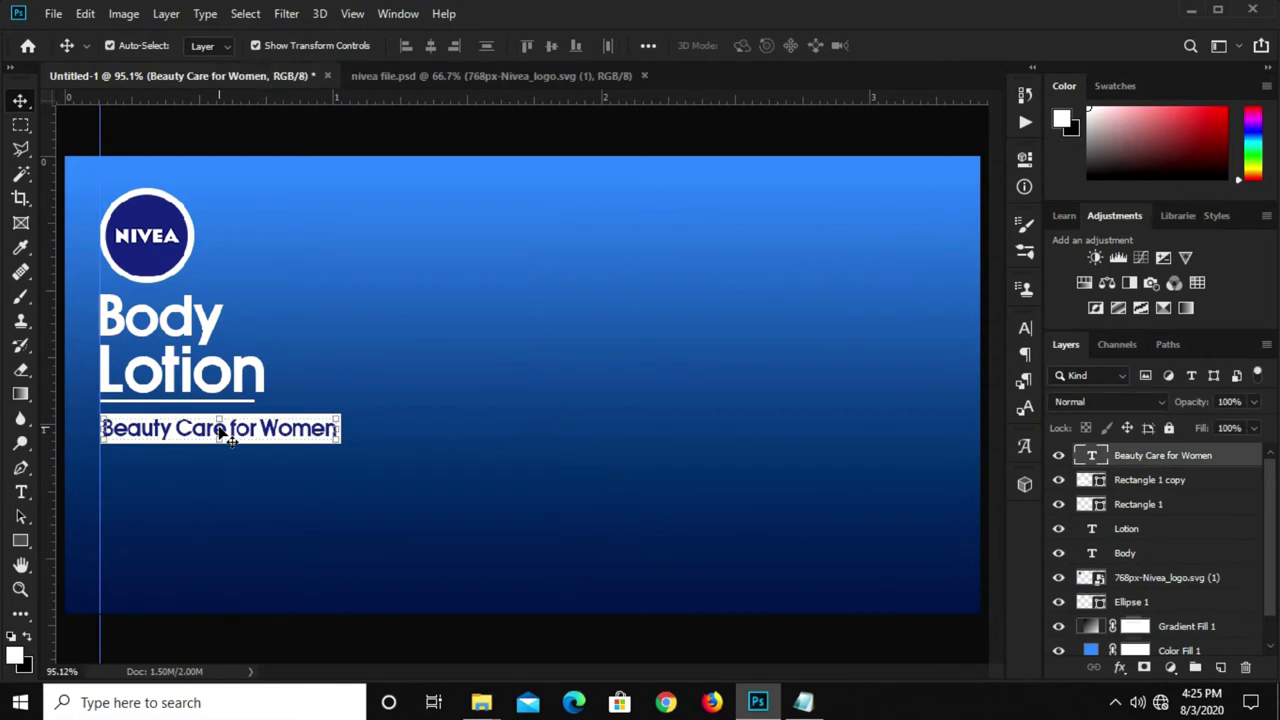
{"action": "left_click_drag", "start_coordinate": [228, 432], "coordinate": [226, 470]}
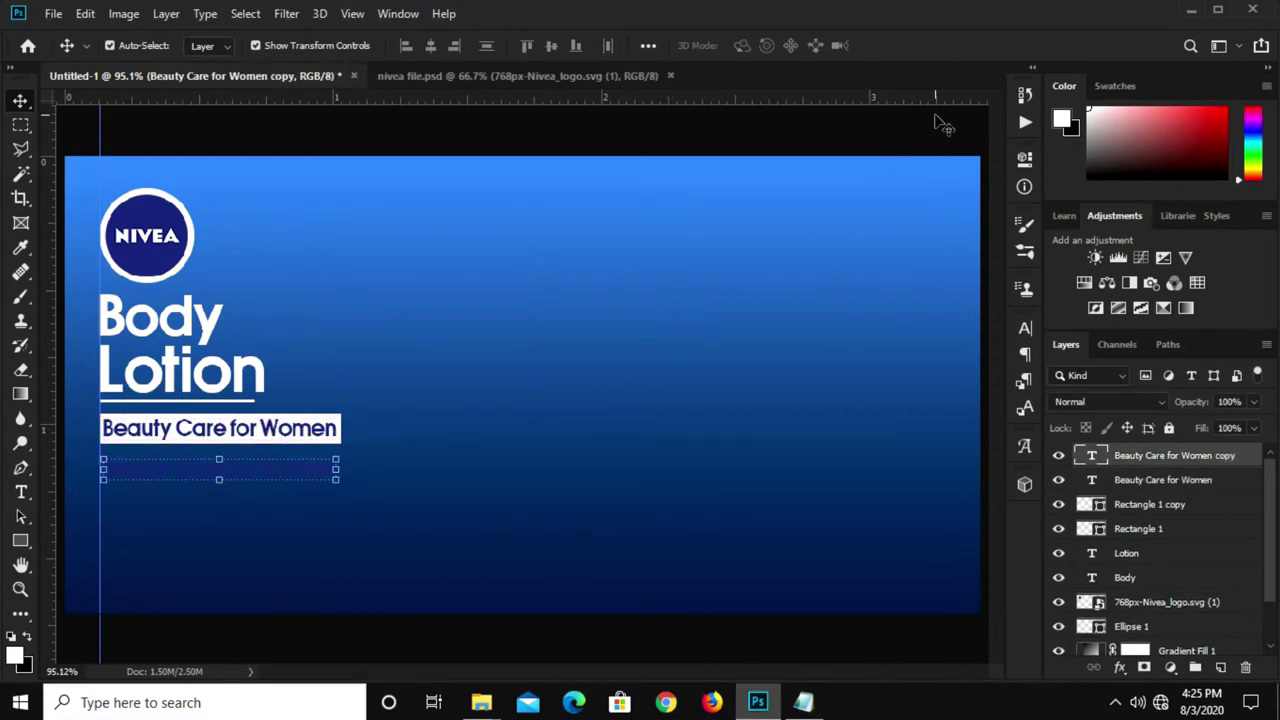
{"action": "left_click", "coordinate": [1024, 328]}
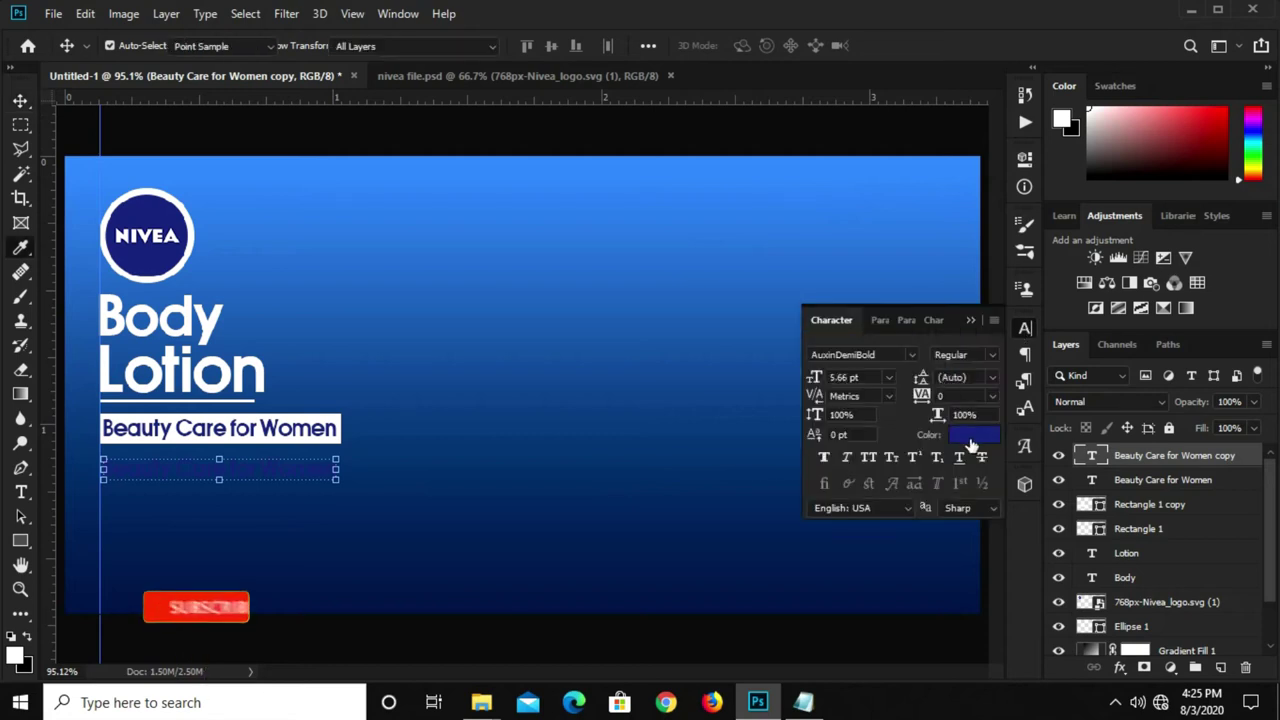
{"action": "left_click", "coordinate": [972, 434]}
{"action": "left_click_drag", "start_coordinate": [189, 474], "coordinate": [15, 347]}
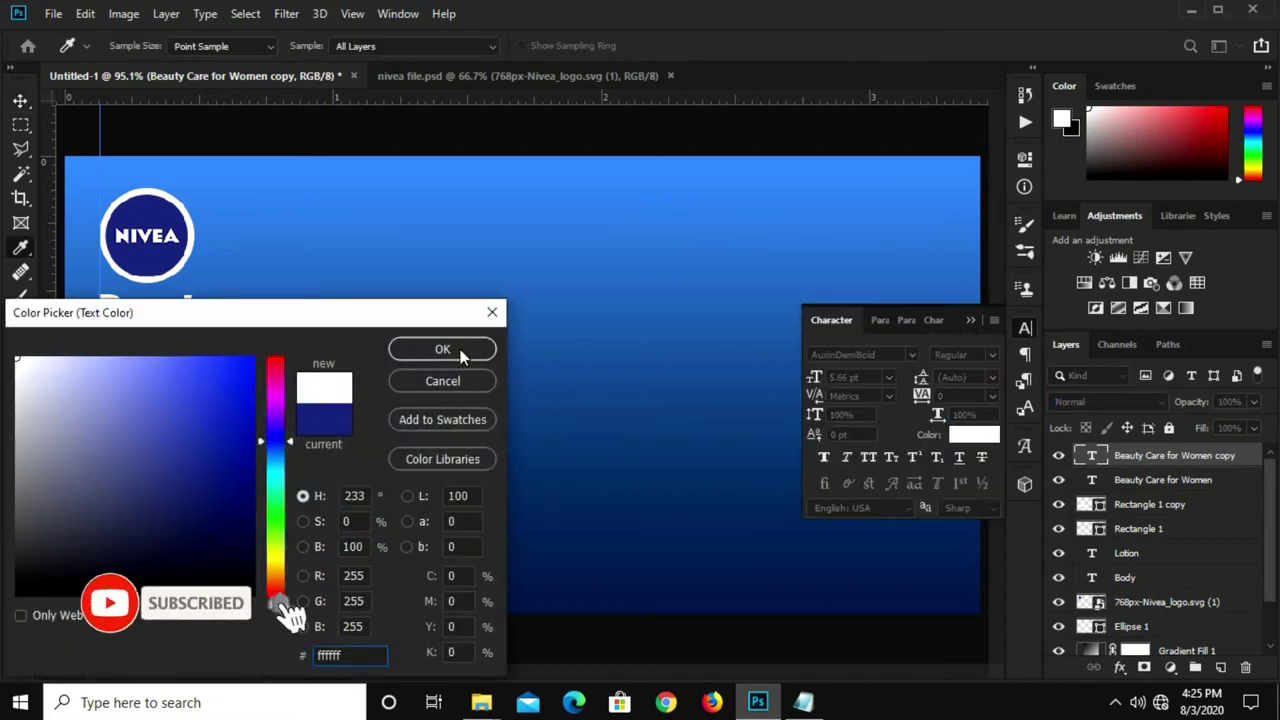
{"action": "left_click", "coordinate": [442, 349]}
{"action": "left_click", "coordinate": [970, 320]}
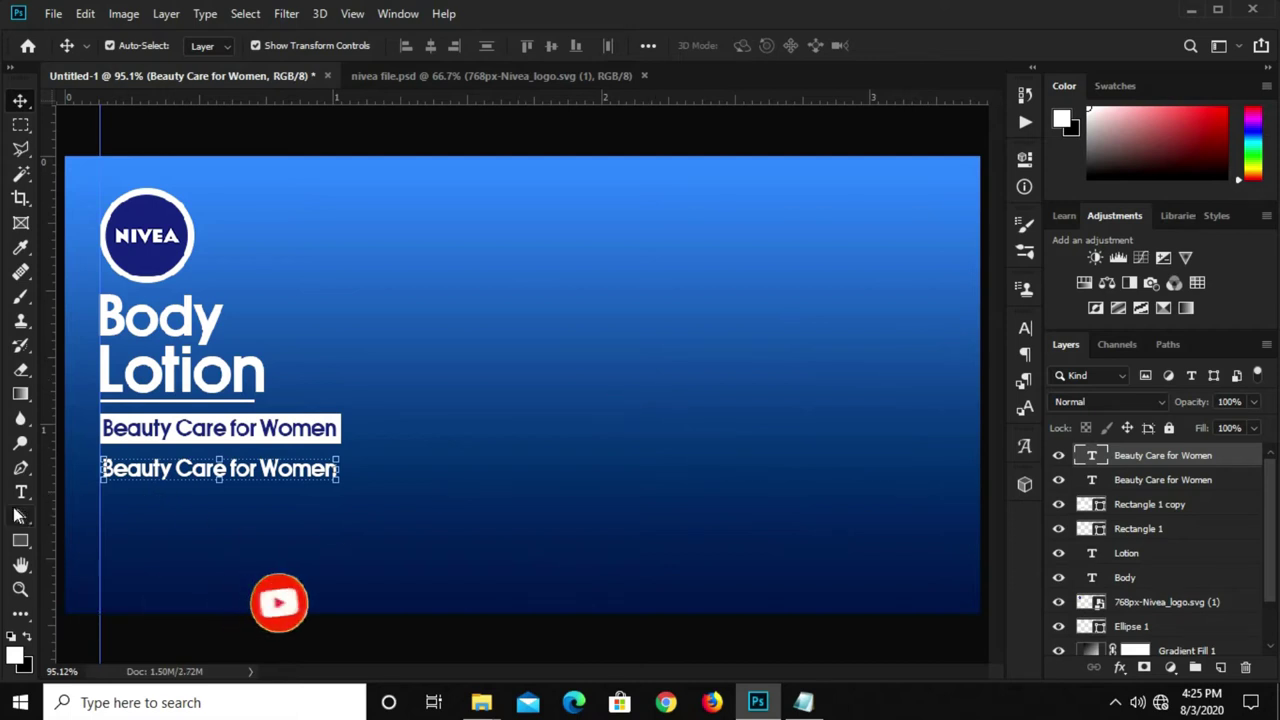
Paste the skin-care sentence into the copy, adding 'Shining' and breaking it into three lines
{"action": "left_click", "coordinate": [20, 492]}
{"action": "left_click", "coordinate": [188, 466]}
{"action": "key", "text": "ctrl+a"}
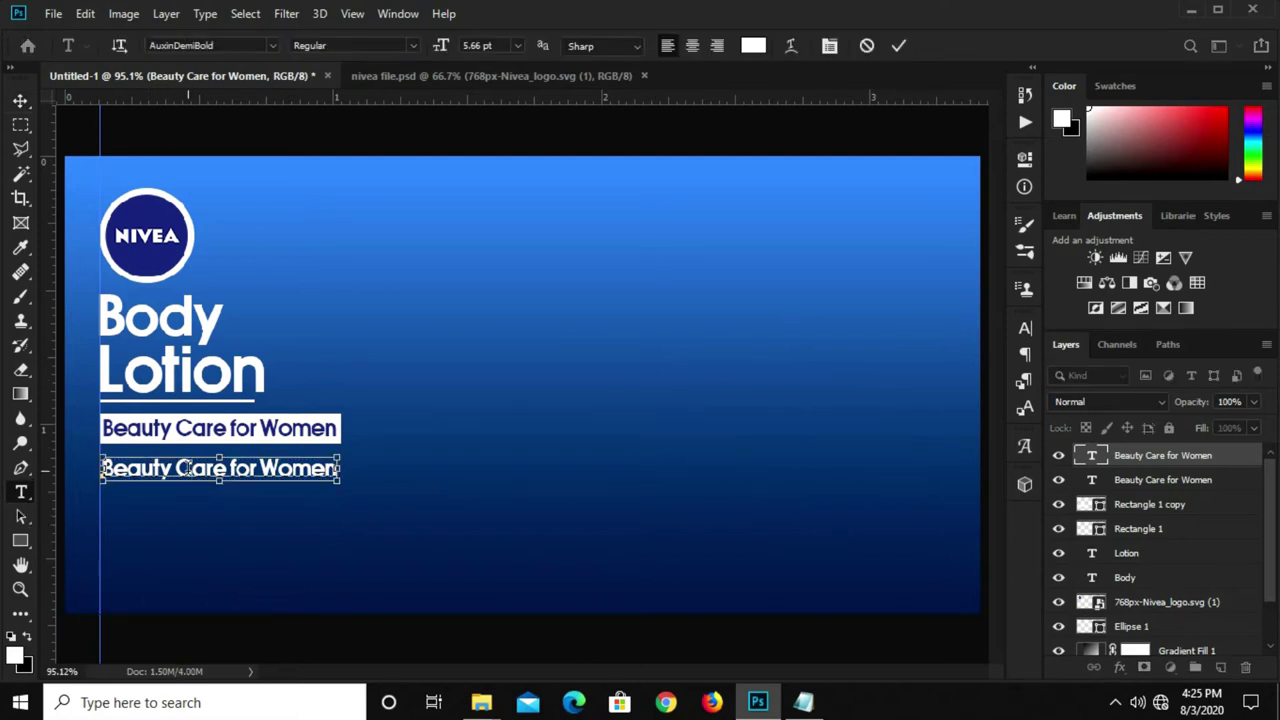
{"action": "key", "text": "ctrl+v"}
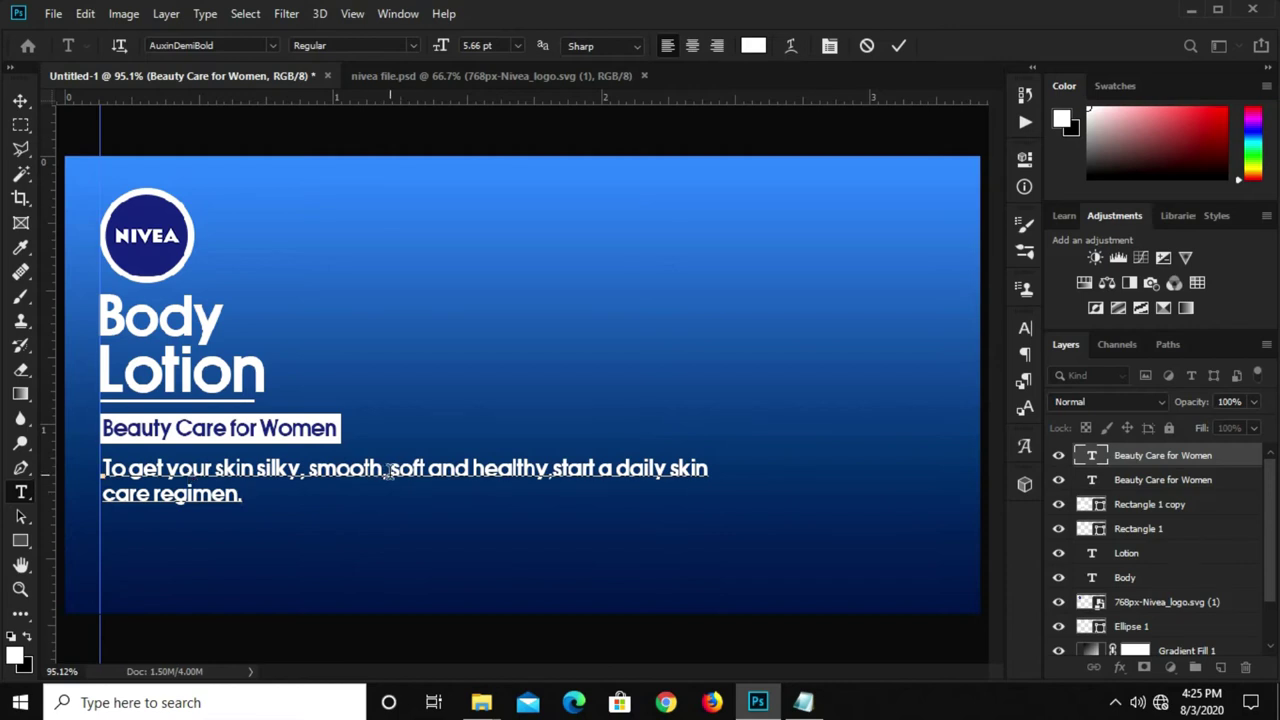
{"action": "left_click", "coordinate": [388, 469]}
{"action": "key", "text": "Return"}
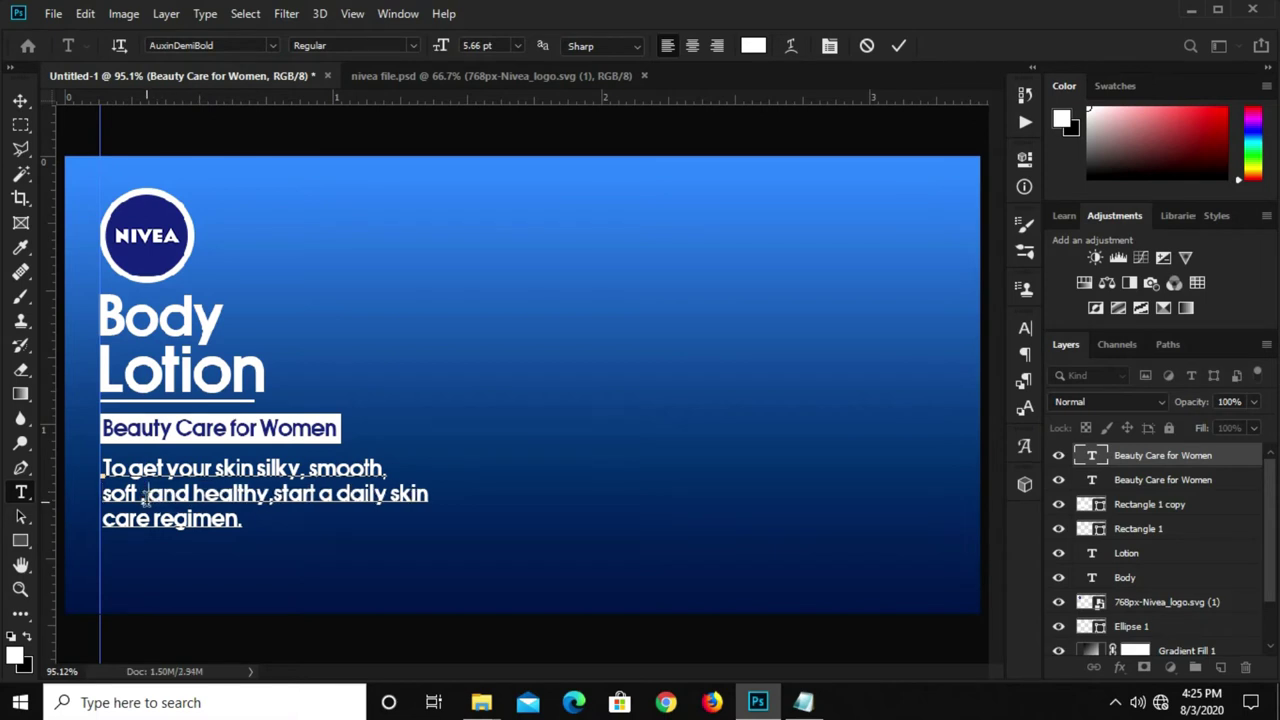
{"action": "type", "text": "Shinin"}
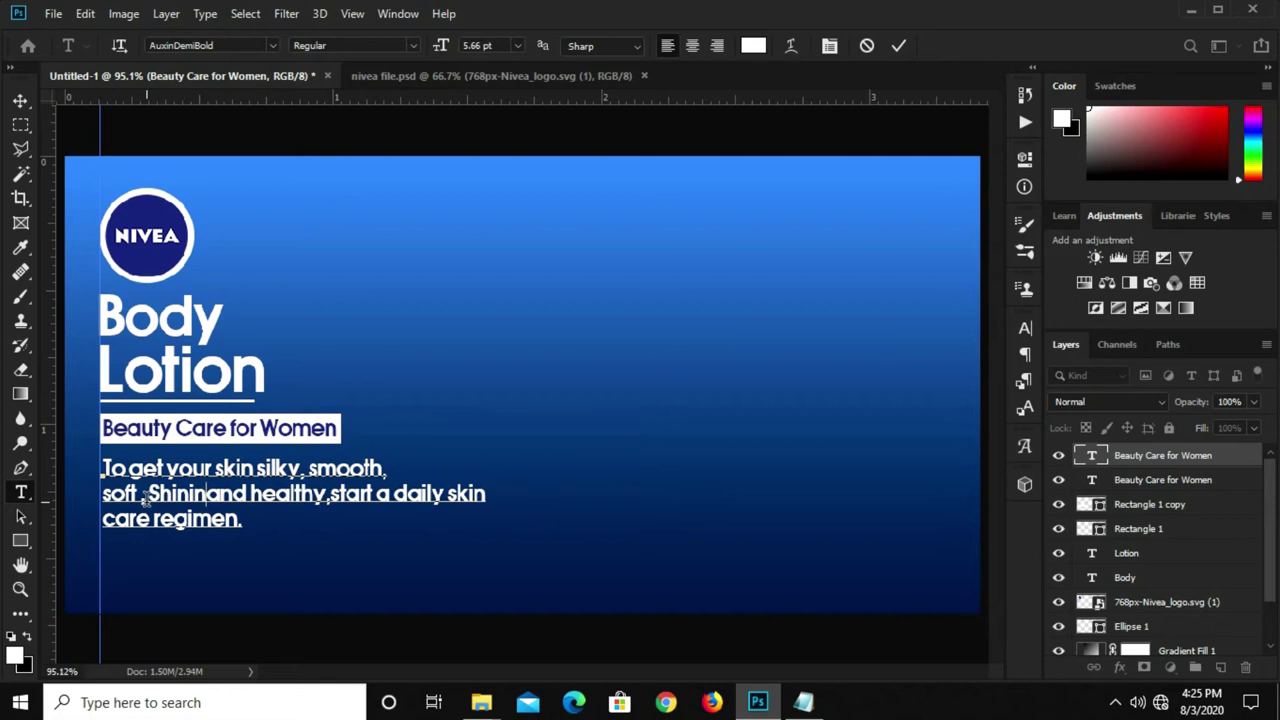
{"action": "type", "text": "g"}
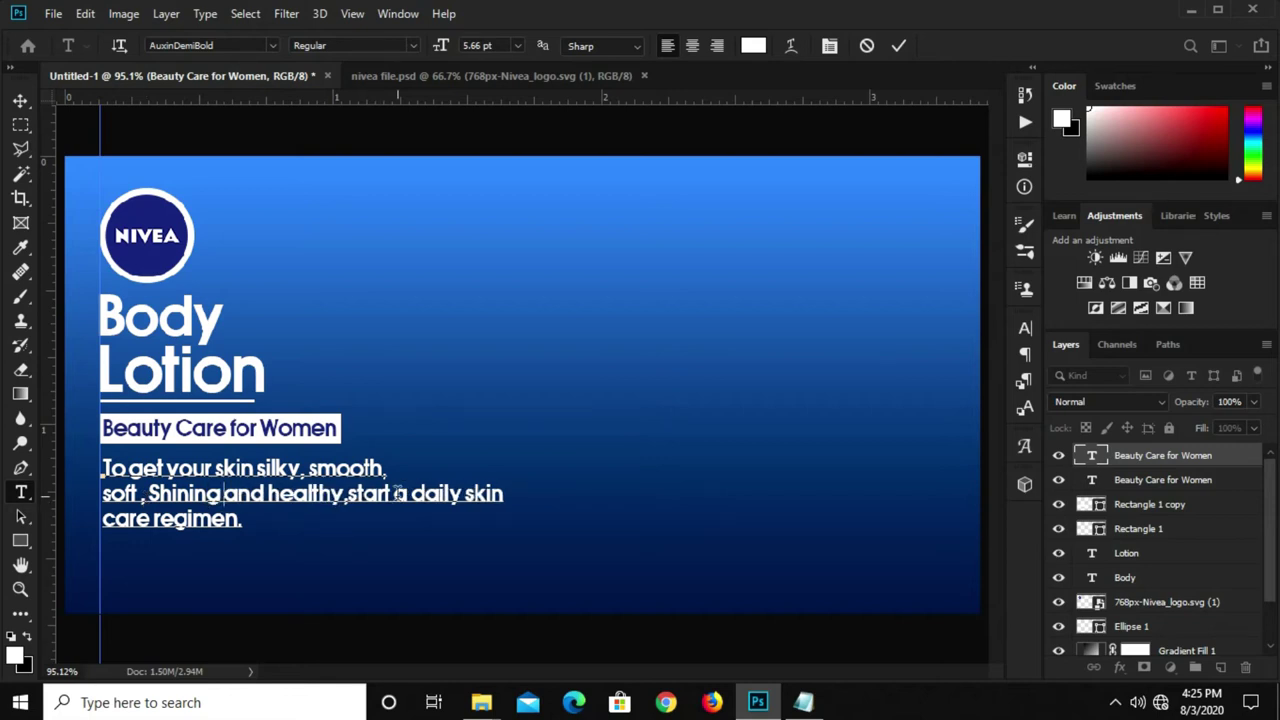
{"action": "left_click", "coordinate": [397, 493]}
{"action": "key", "text": "Return"}
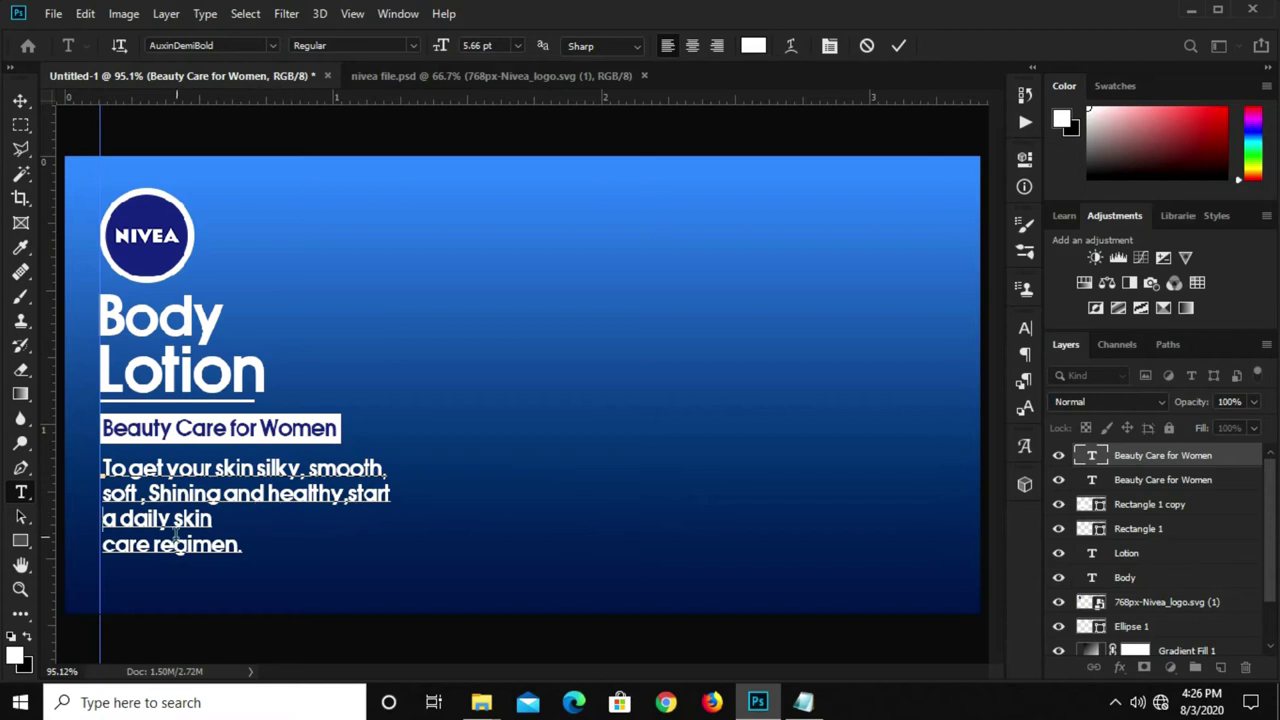
{"action": "key", "text": "Delete"}
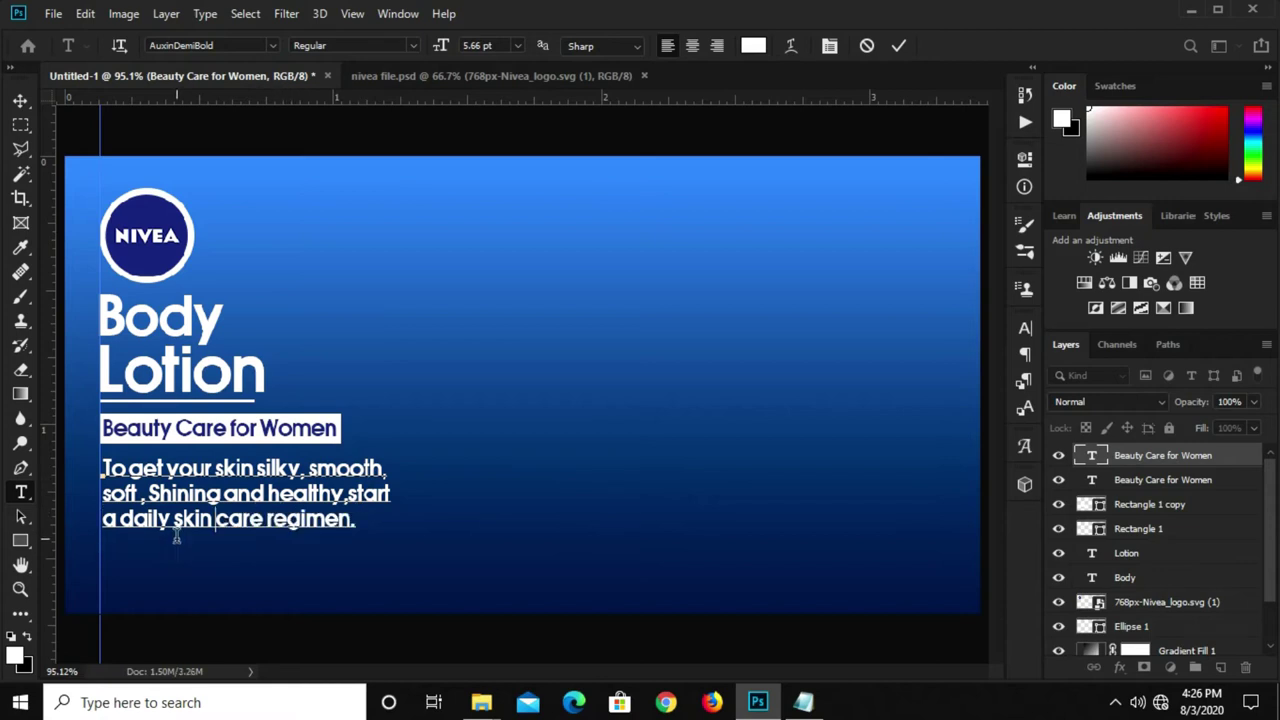
{"action": "key", "text": "ctrl+Return"}
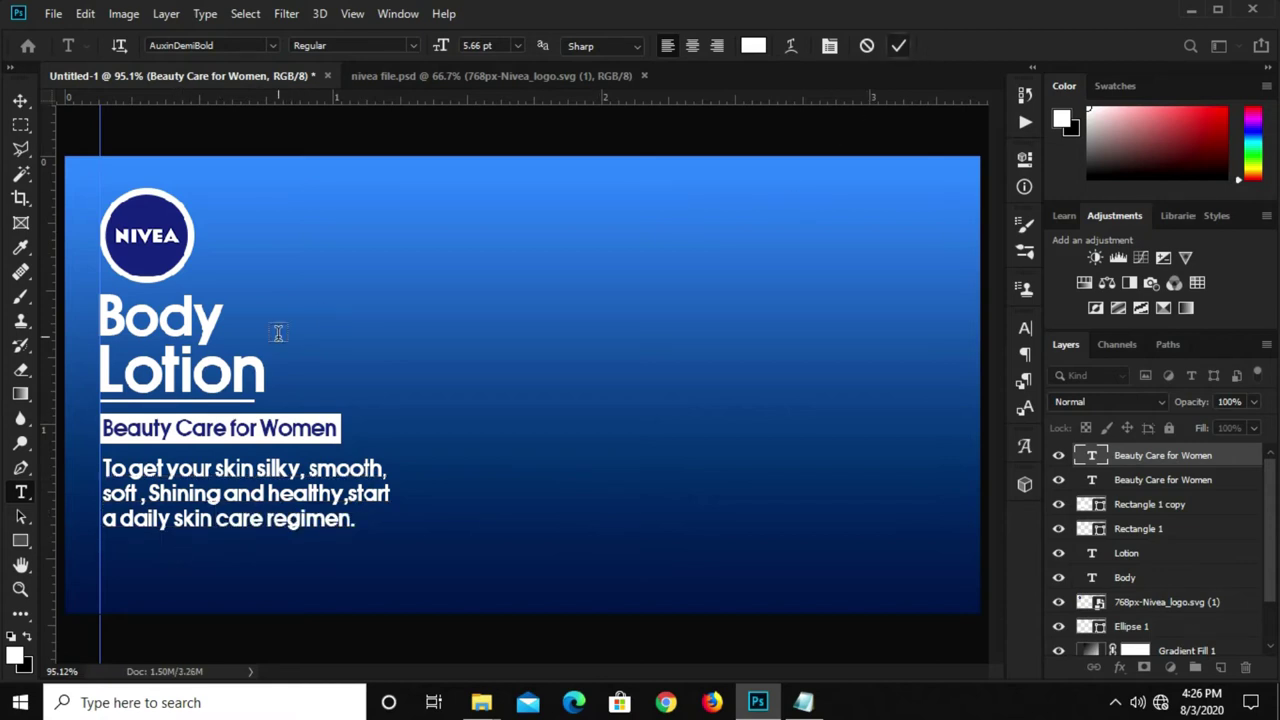
Scale the body paragraph down to about 82% and nudge it slightly lower
{"action": "key", "text": "v"}
{"action": "key", "text": "ctrl+t"}
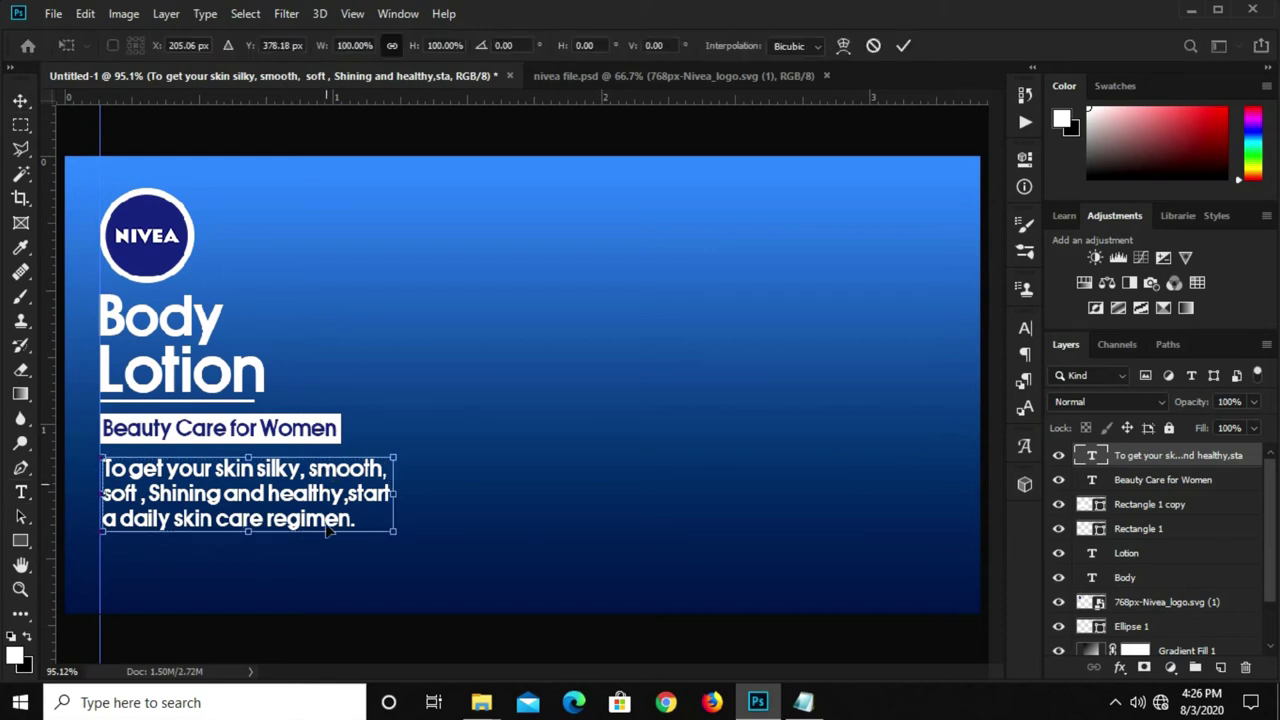
{"action": "left_click_drag", "start_coordinate": [389, 530], "coordinate": [345, 519]}
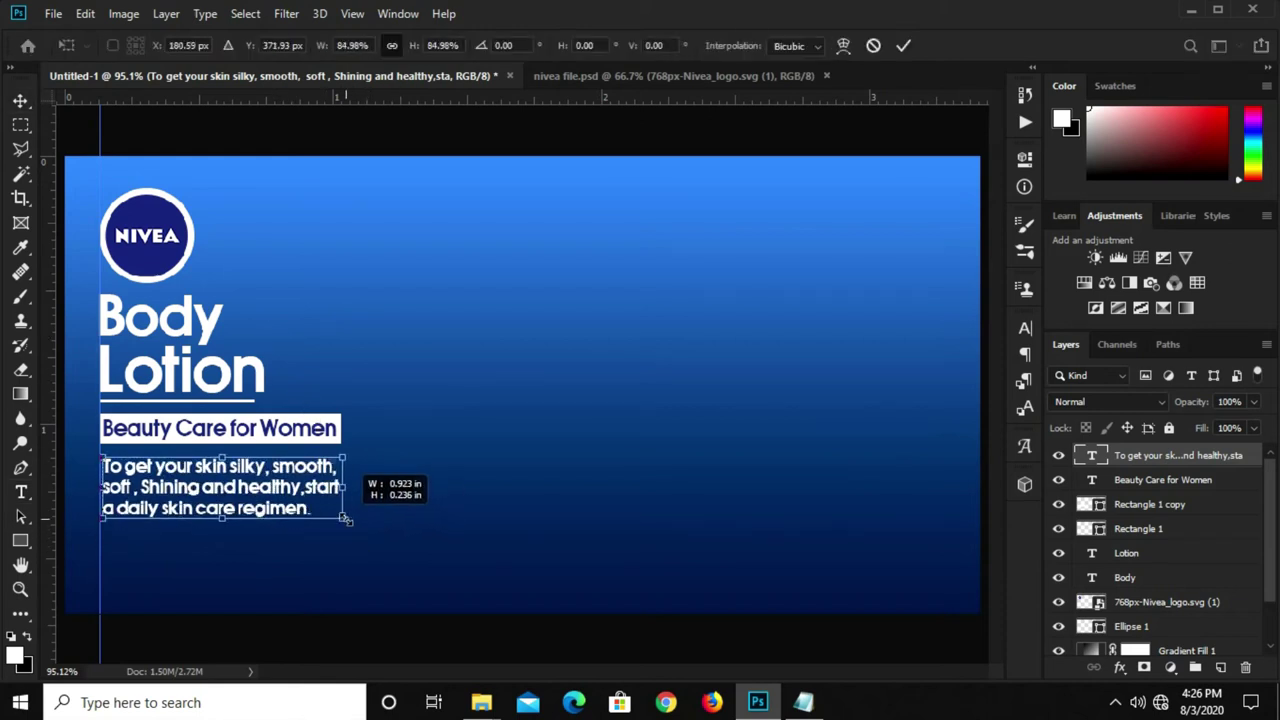
{"action": "key", "text": "Down"}
{"action": "key", "text": "Down"}
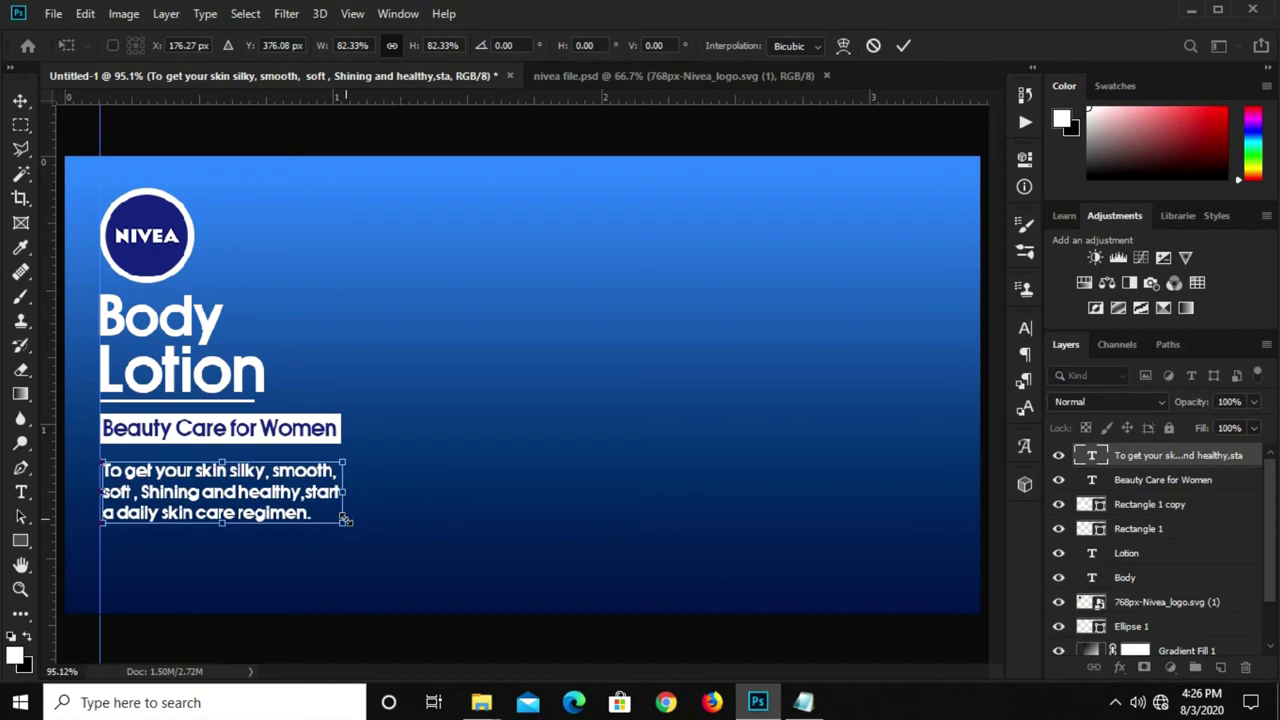
{"action": "key", "text": "Return"}
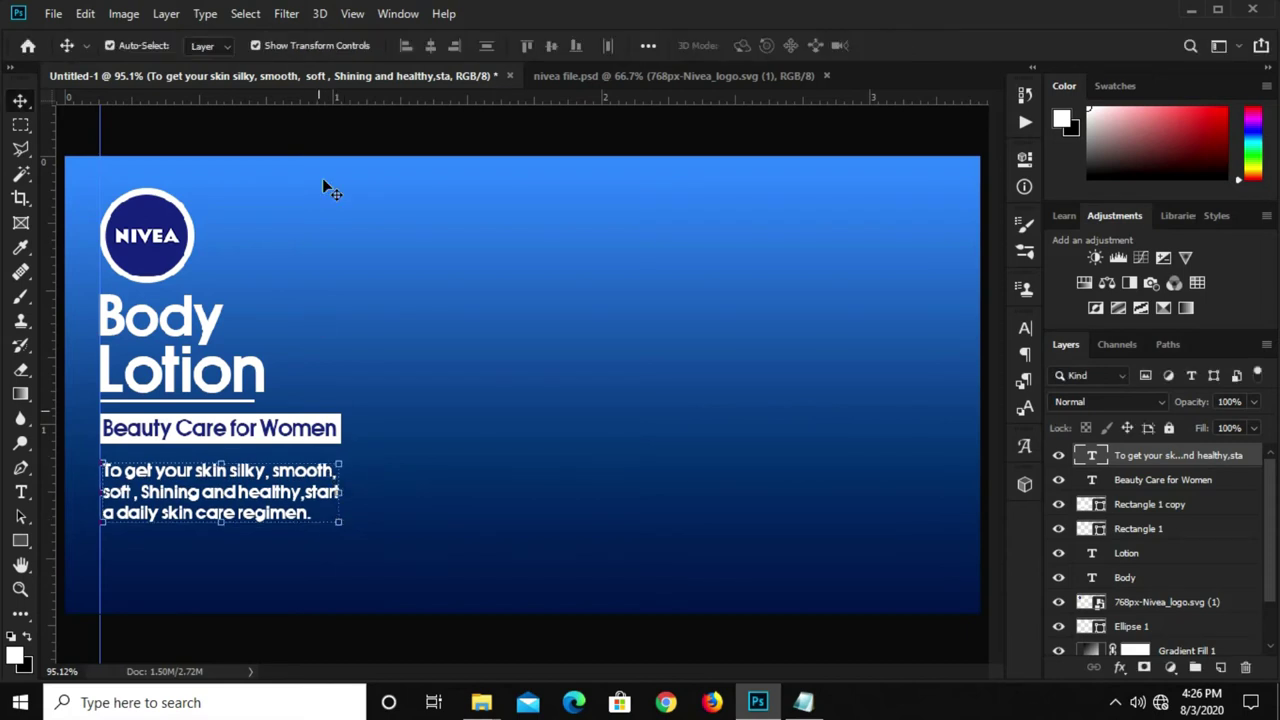
Recolour the 'Beauty Care for Women' text to navy 071474
{"action": "left_click", "coordinate": [262, 432]}
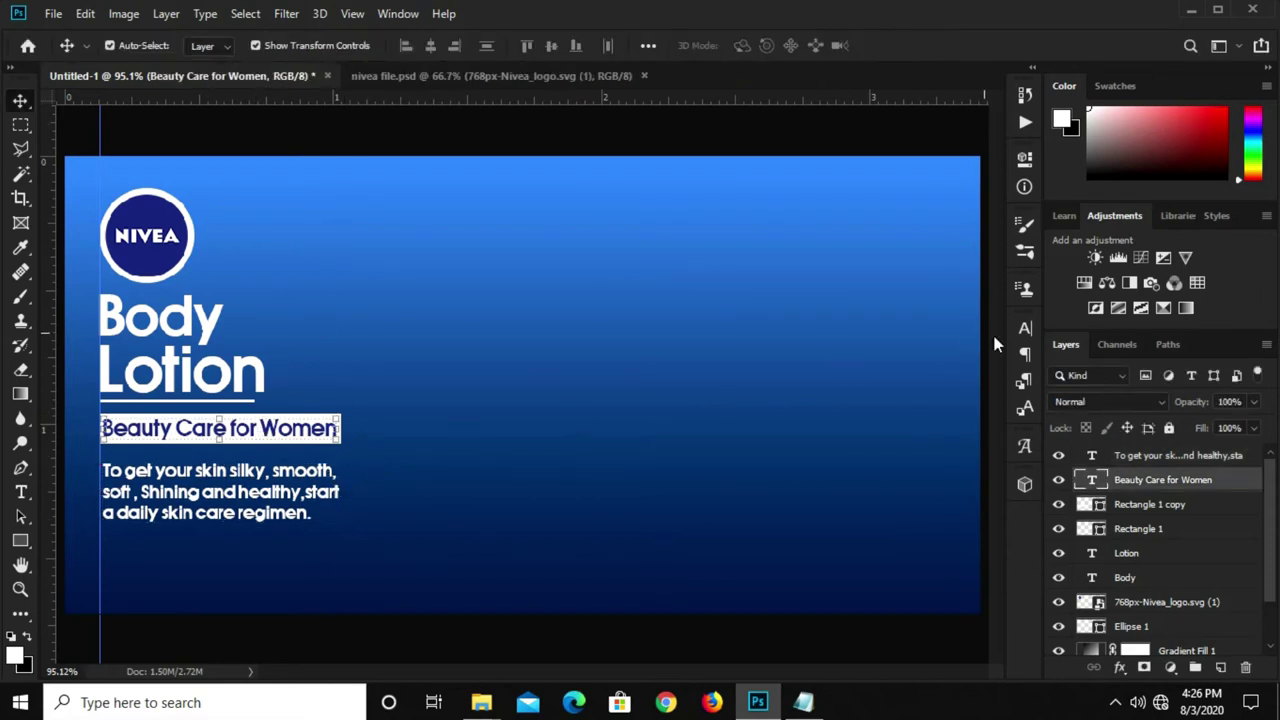
{"action": "left_click", "coordinate": [1024, 328]}
{"action": "left_click", "coordinate": [972, 435]}
{"action": "left_click", "coordinate": [972, 438]}
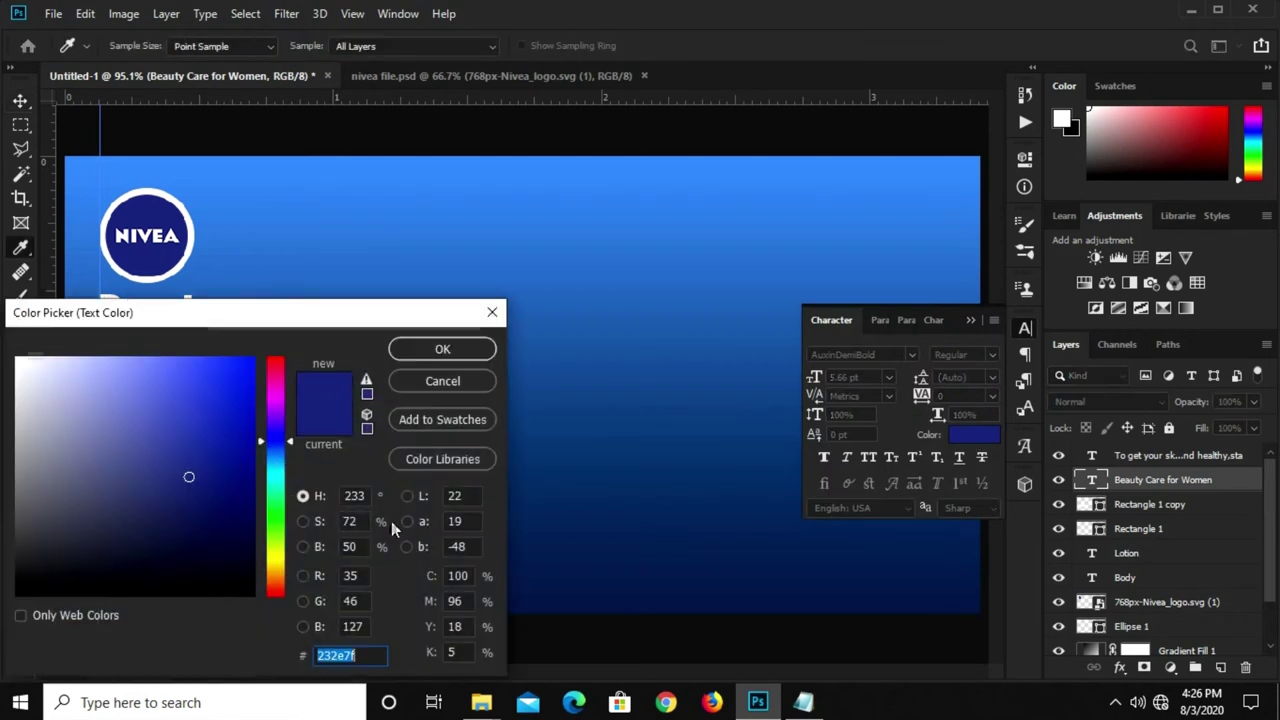
{"action": "double_click", "coordinate": [340, 655]}
{"action": "type", "text": "071474"}
{"action": "double_click", "coordinate": [339, 655]}
{"action": "left_click", "coordinate": [404, 352]}
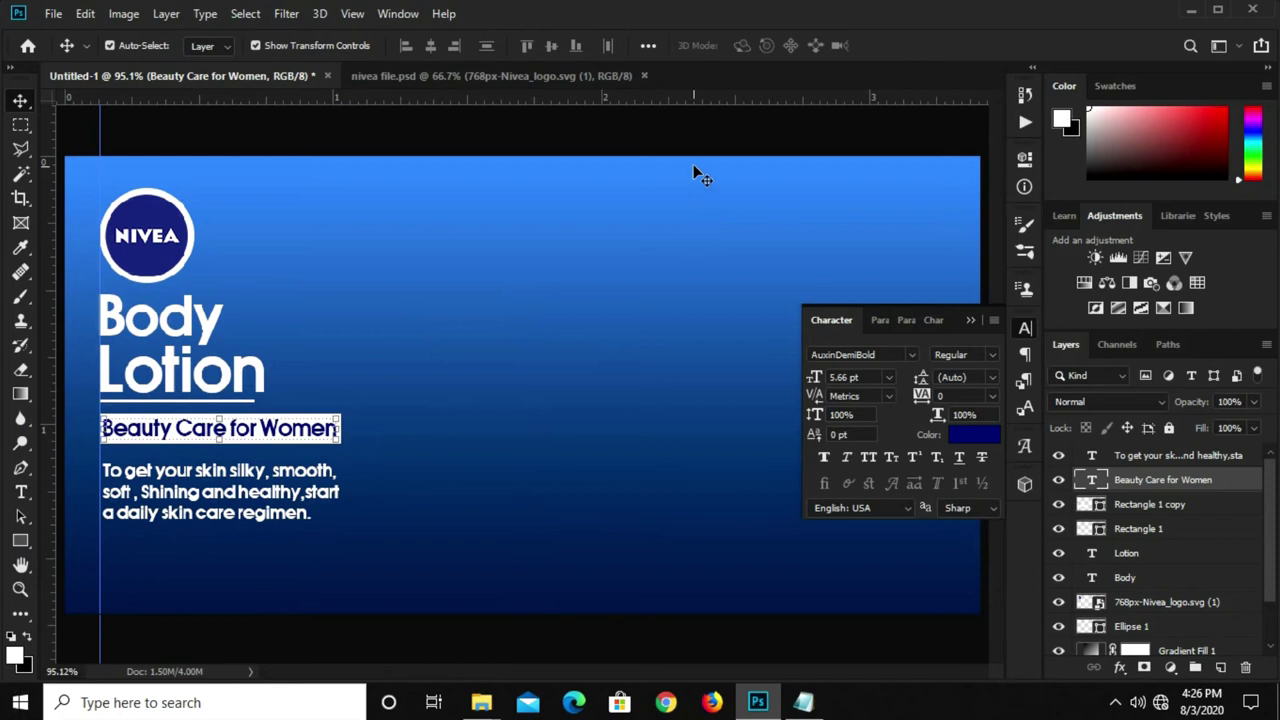
{"action": "left_click", "coordinate": [970, 320]}
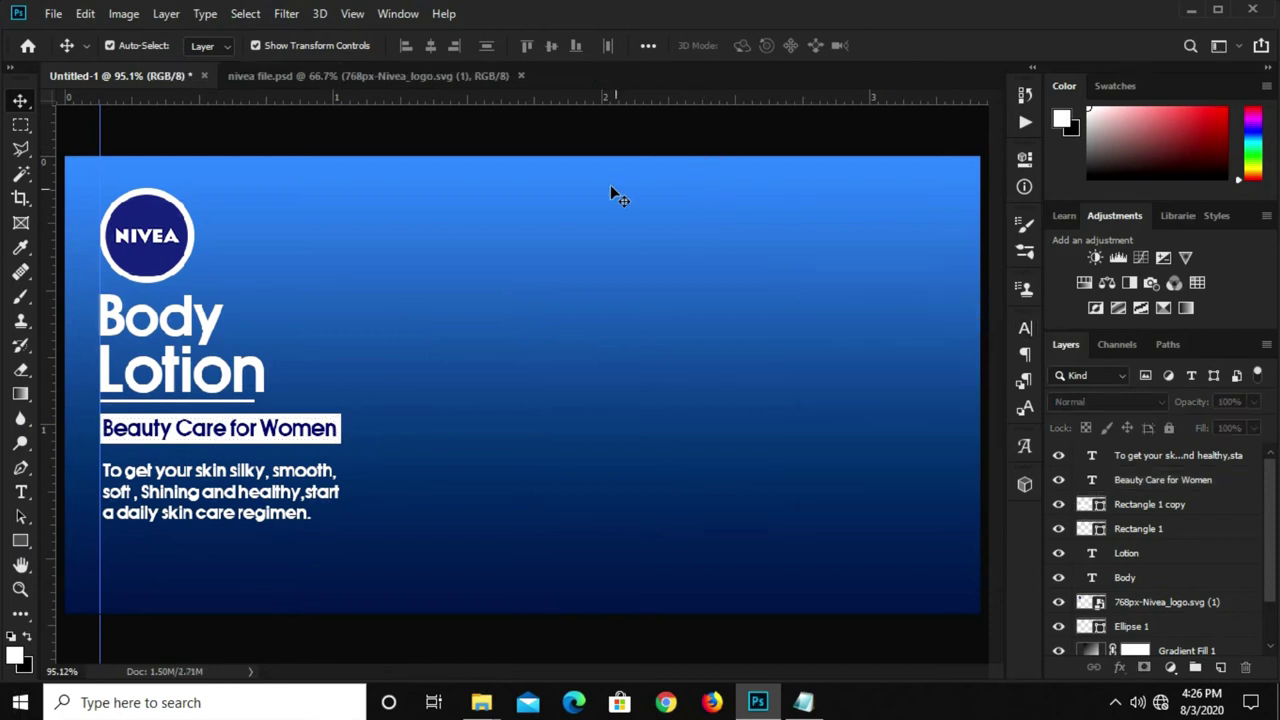
{"action": "left_click", "coordinate": [298, 447]}
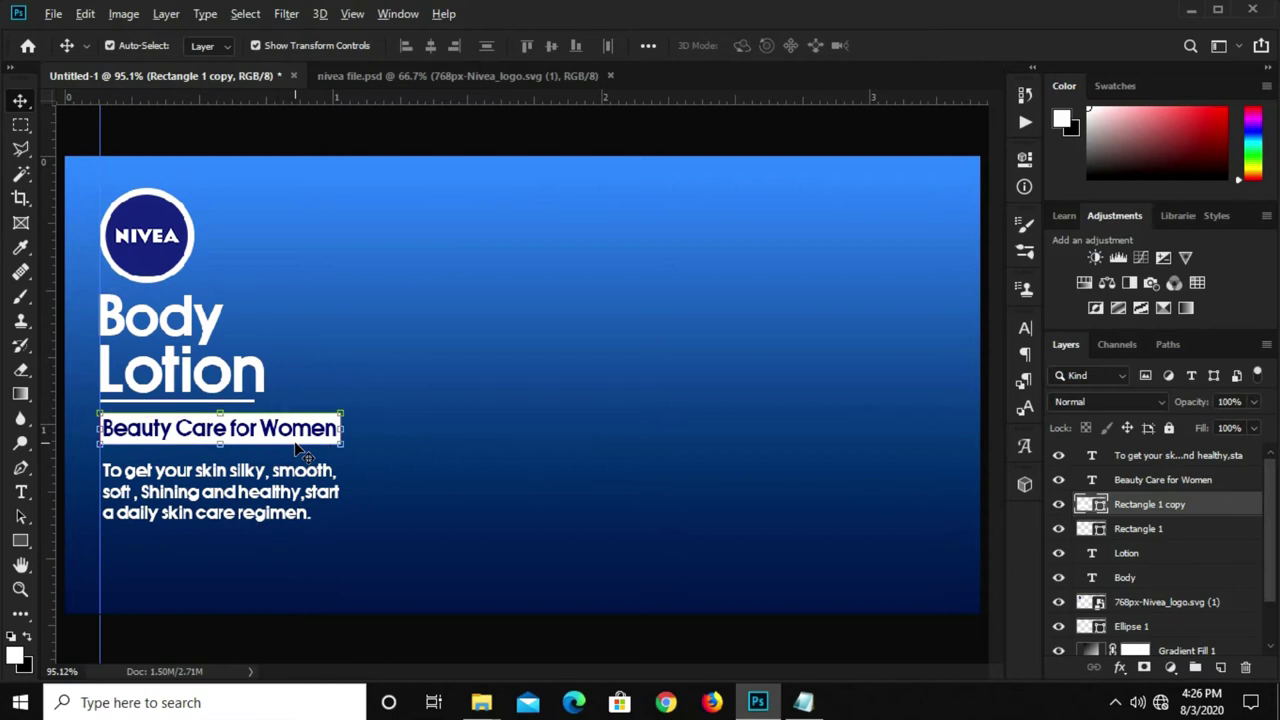
Duplicate the white rectangle below the paragraph, narrow it and round its corners to 17 px
{"action": "mouse_move", "coordinate": [308, 447]}
{"action": "left_mouse_down"}
{"action": "mouse_move", "coordinate": [302, 597]}
{"action": "mouse_move", "coordinate": [320, 584]}
{"action": "mouse_move", "coordinate": [194, 584]}
{"action": "left_mouse_up"}
{"action": "key", "text": "Down"}
{"action": "key", "text": "Down"}
{"action": "key", "text": "Down"}
{"action": "key", "text": "ctrl+t"}
{"action": "key", "text": "Return"}
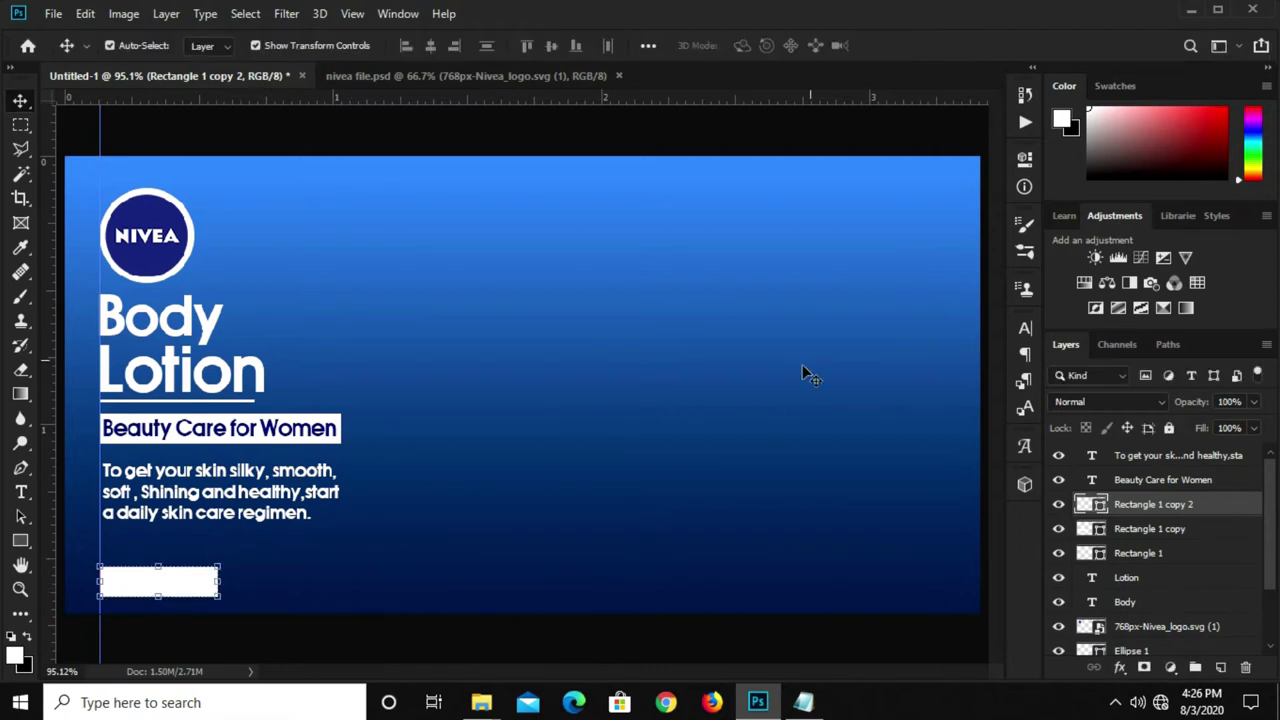
{"action": "left_click", "coordinate": [1024, 158]}
{"action": "left_click_drag", "start_coordinate": [912, 346], "coordinate": [990, 346]}
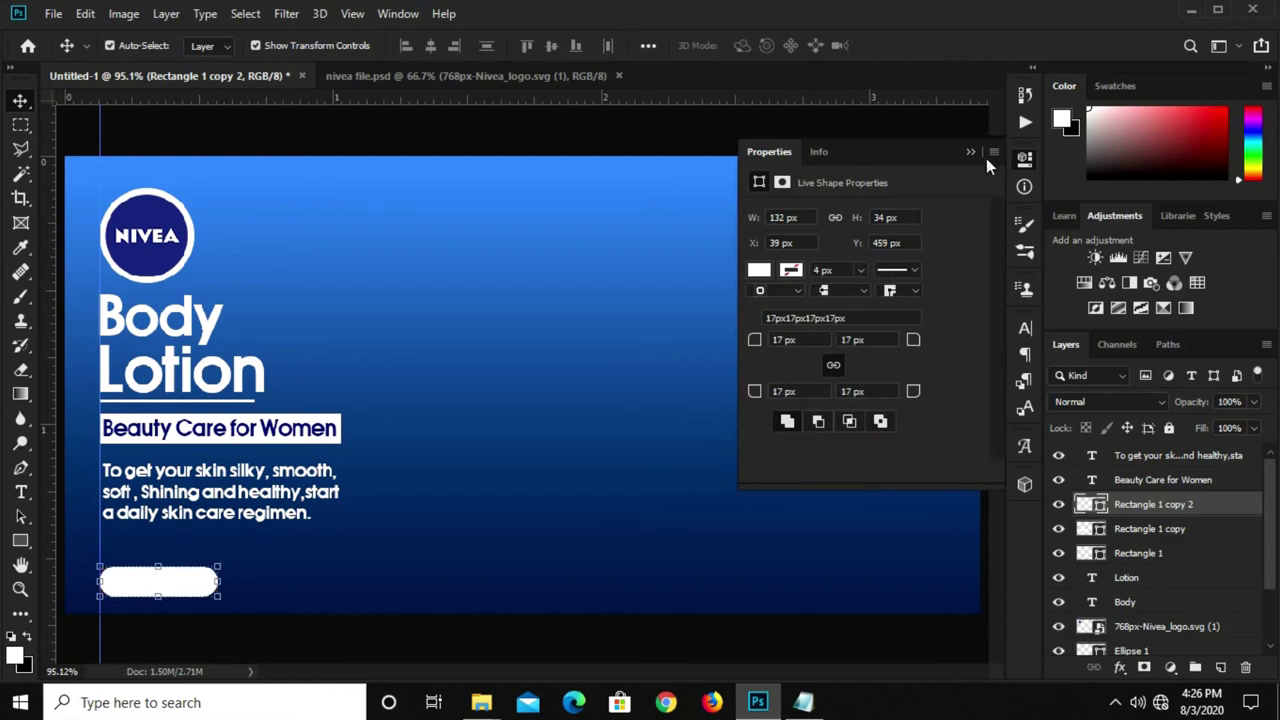
{"action": "left_click", "coordinate": [970, 152]}
Duplicate the paragraph, retype it as 'BUY NOW' and move it onto the button
{"action": "left_click", "coordinate": [200, 495]}
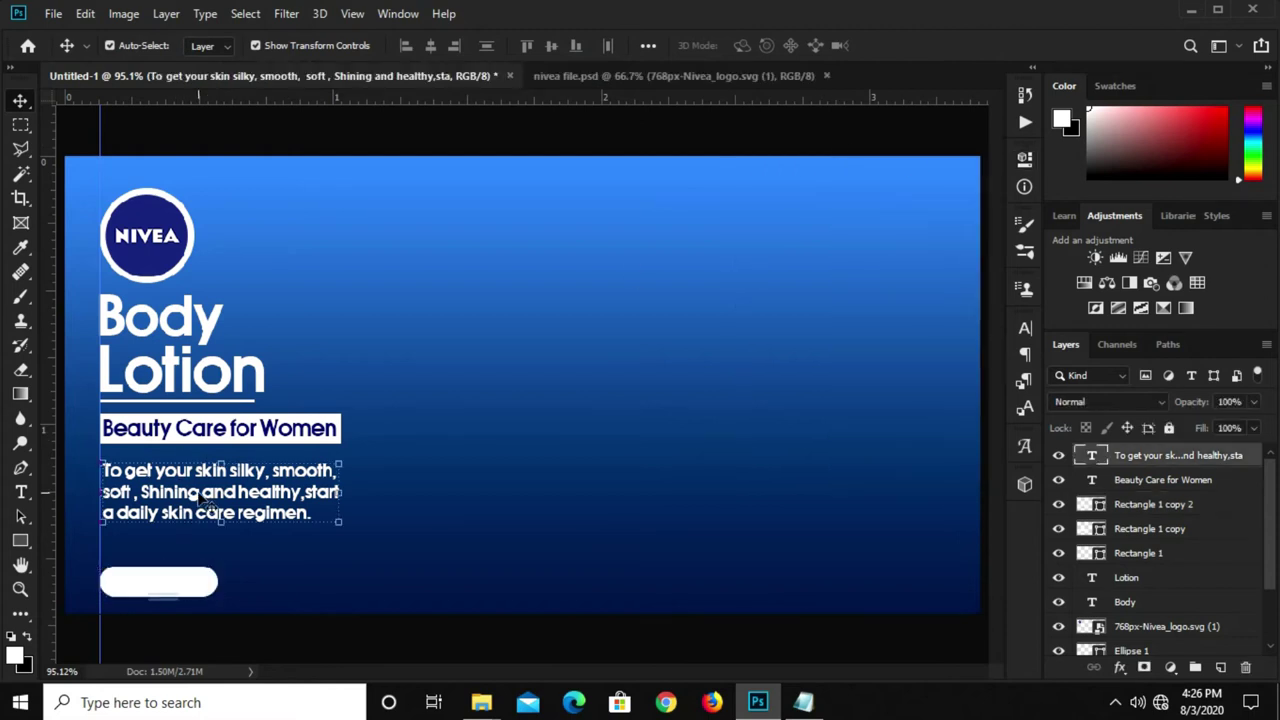
{"action": "left_click_drag", "start_coordinate": [201, 497], "coordinate": [340, 561]}
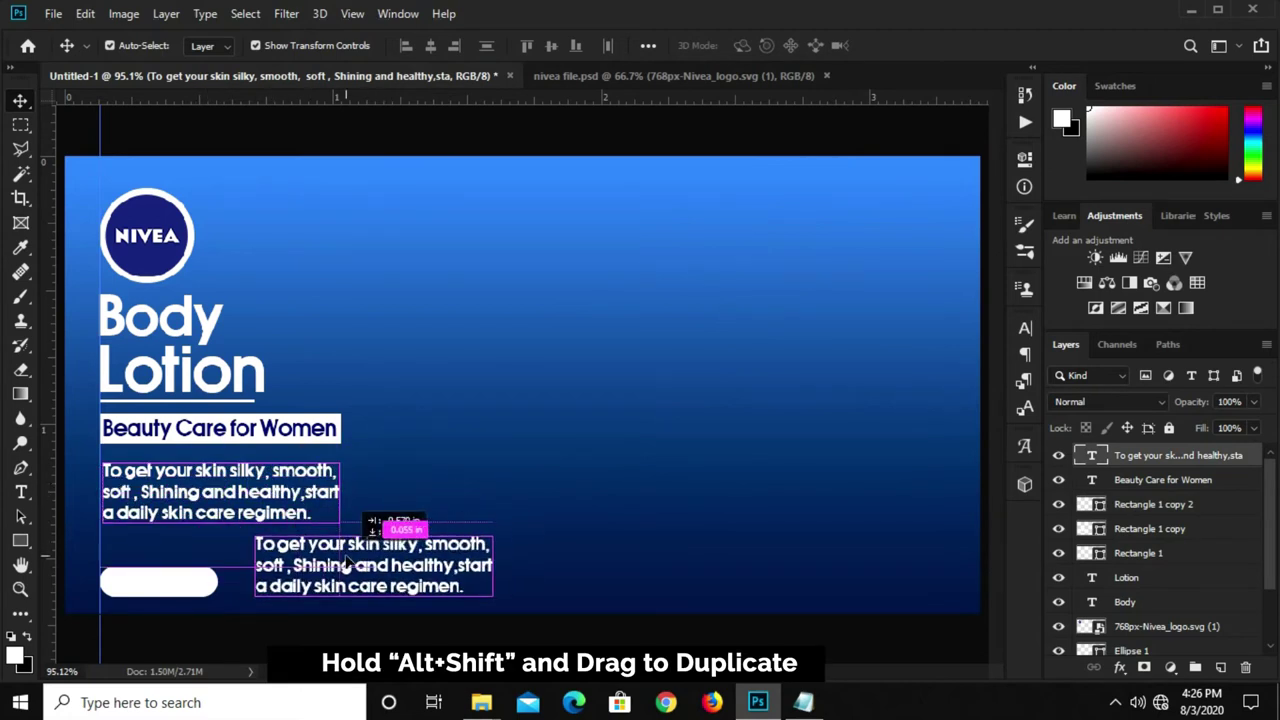
{"action": "key", "text": "t"}
{"action": "left_click", "coordinate": [330, 543]}
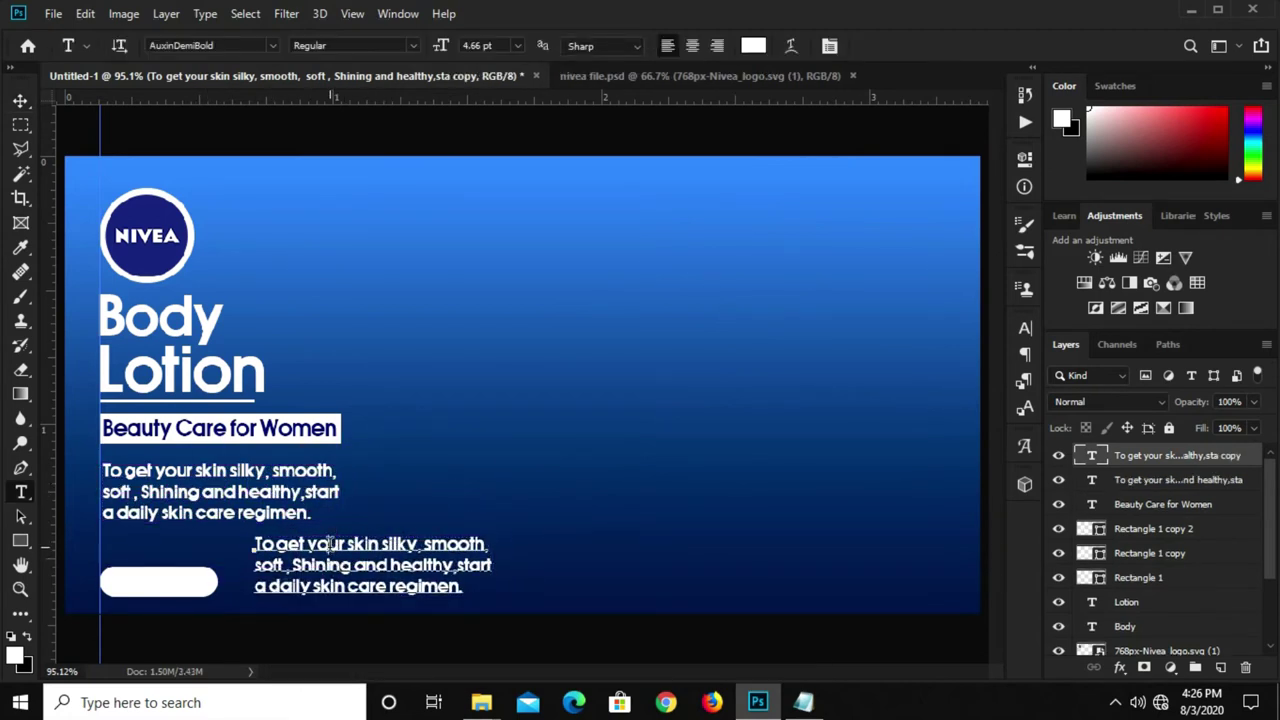
{"action": "key", "text": "ctrl+a"}
{"action": "type", "text": "B"}
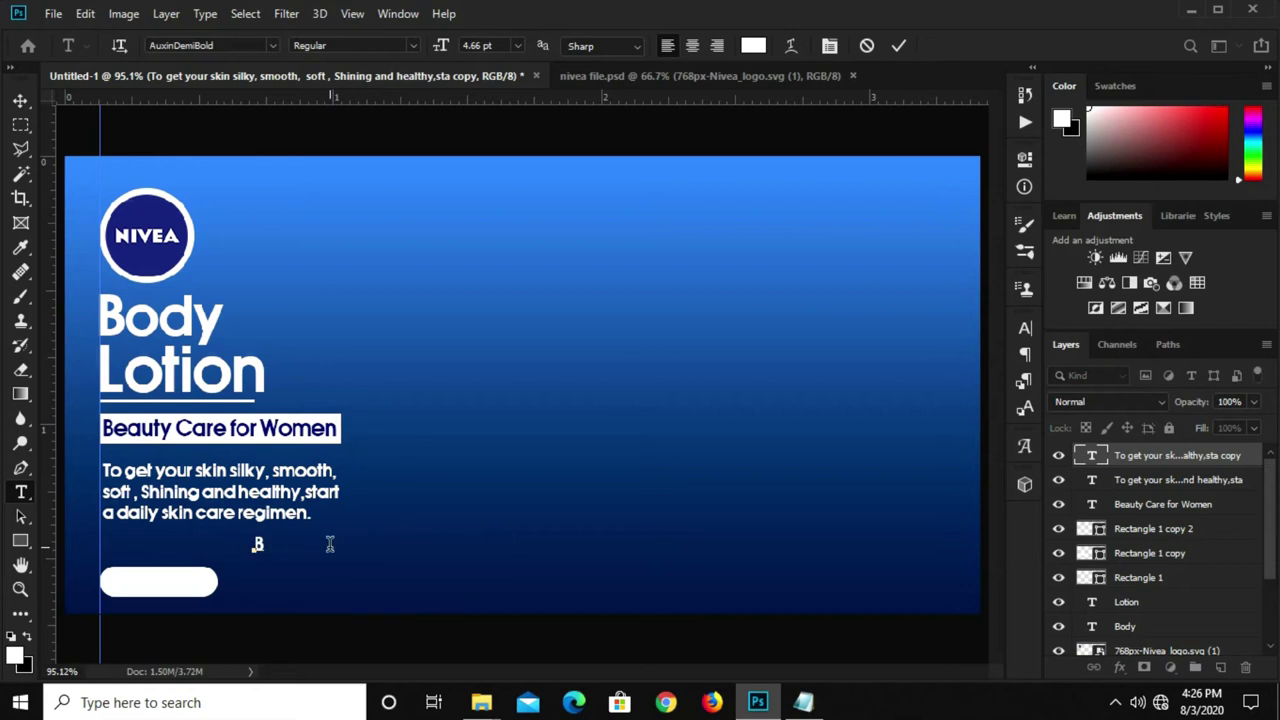
{"action": "type", "text": "UY NOW"}
{"action": "left_click", "coordinate": [899, 47]}
{"action": "key", "text": "v"}
{"action": "left_click_drag", "start_coordinate": [322, 543], "coordinate": [202, 583]}
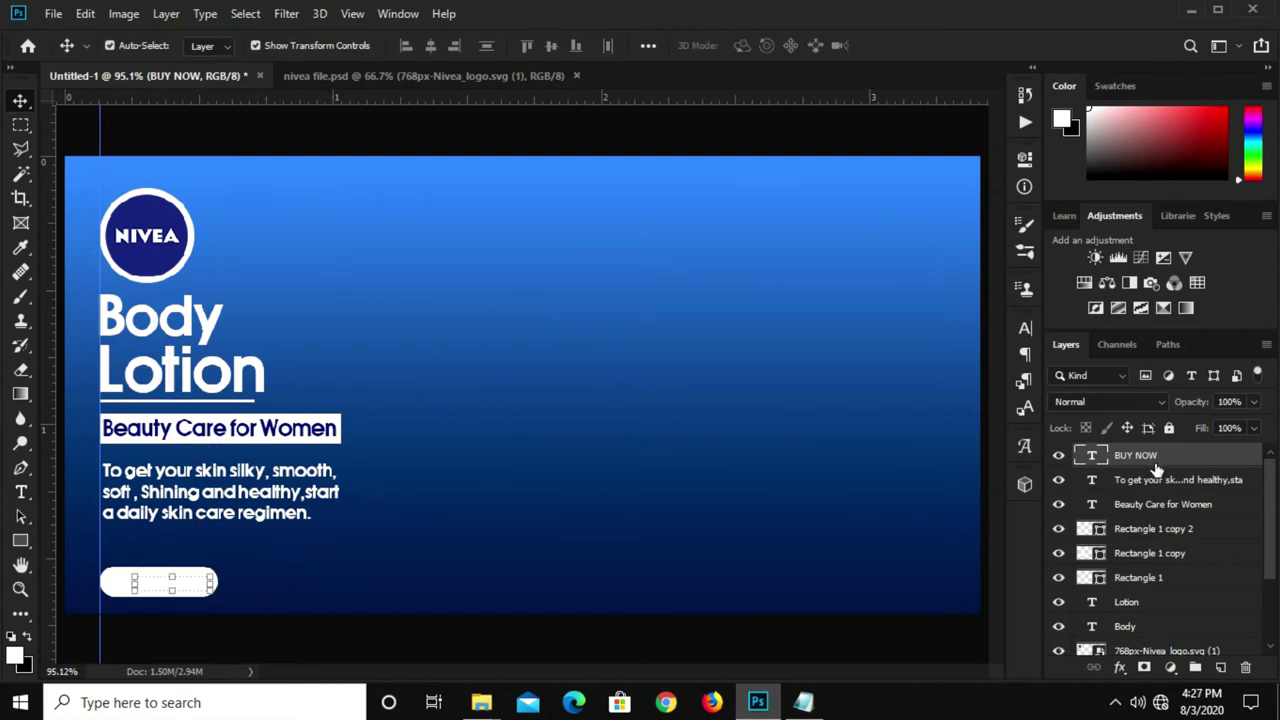
Try a colour sampled from the banner for the BUY NOW text
{"action": "left_click", "coordinate": [1024, 328]}
{"action": "left_click", "coordinate": [952, 445]}
{"action": "left_click", "coordinate": [1021, 328]}
{"action": "left_click", "coordinate": [963, 437]}
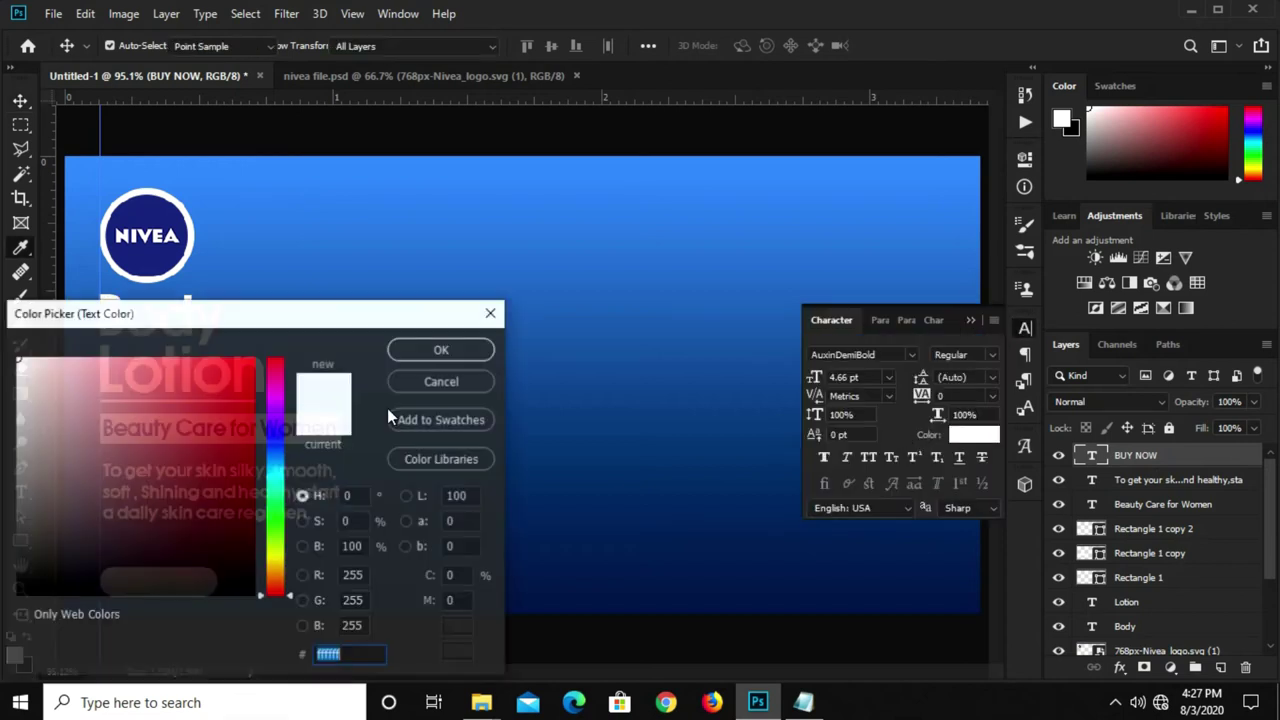
{"action": "left_click_drag", "start_coordinate": [300, 315], "coordinate": [265, 490]}
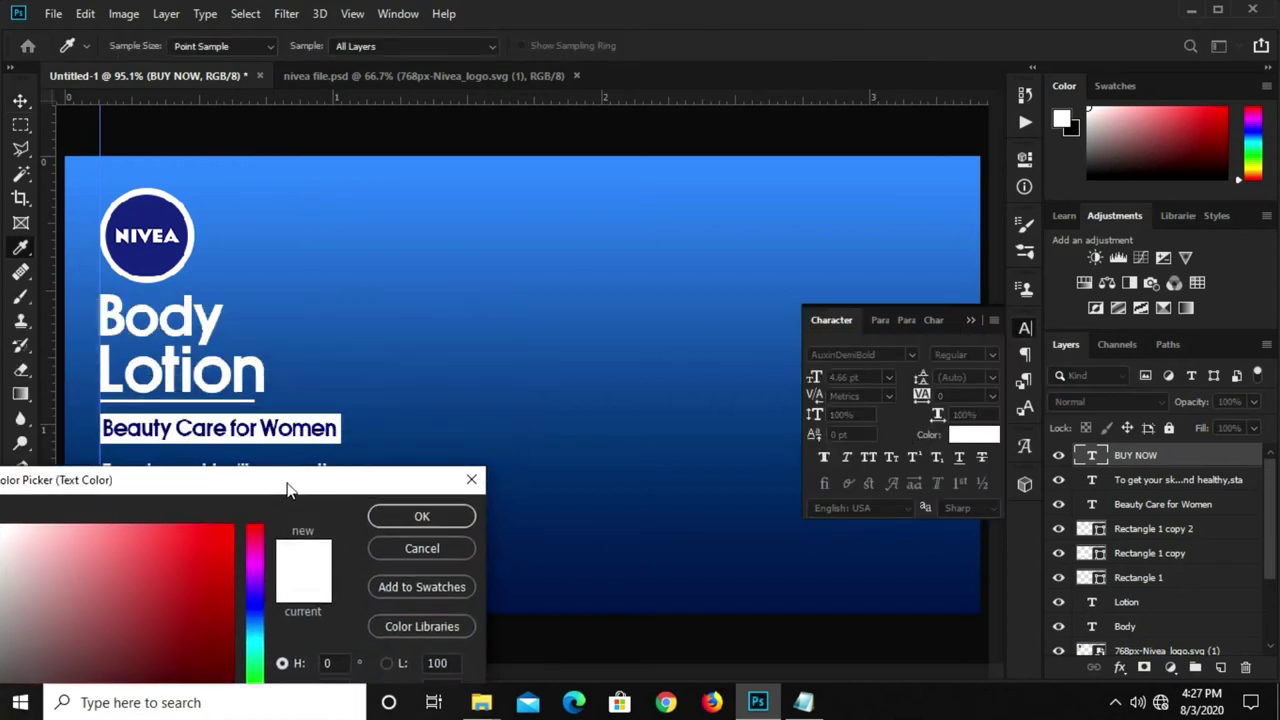
{"action": "left_click", "coordinate": [297, 425]}
{"action": "left_click_drag", "start_coordinate": [287, 490], "coordinate": [560, 264]}
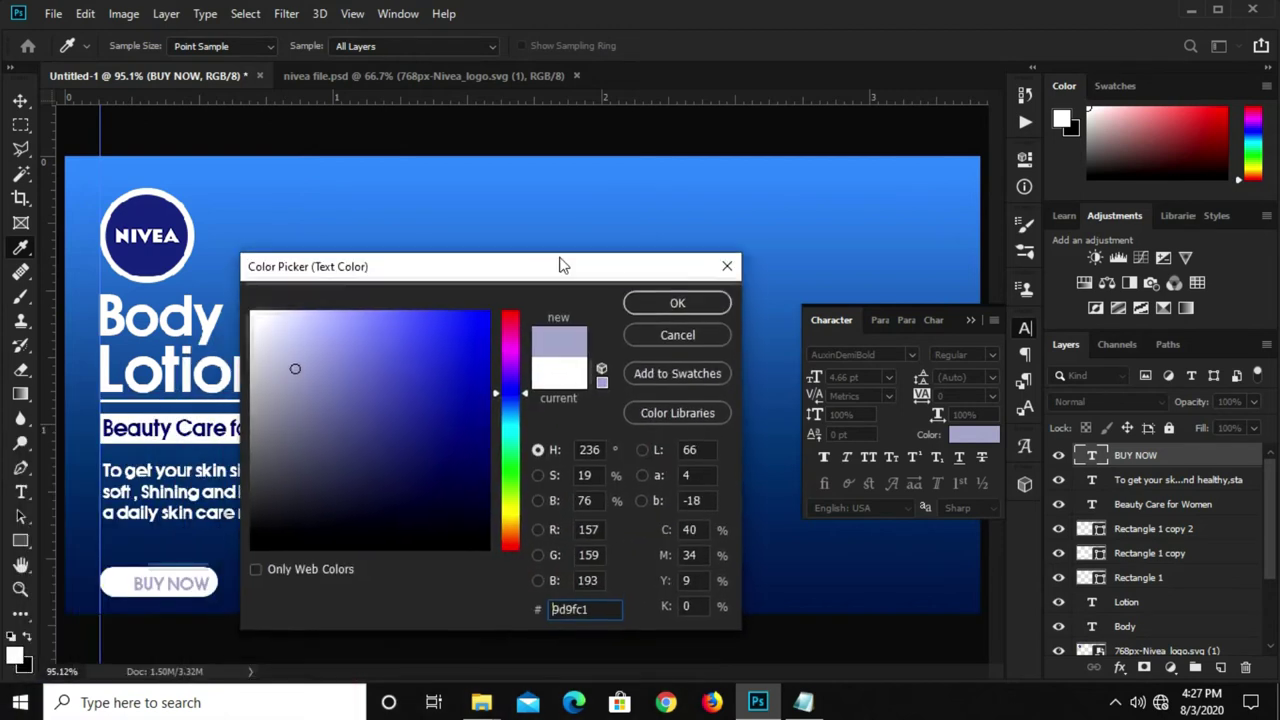
{"action": "left_click", "coordinate": [730, 261]}
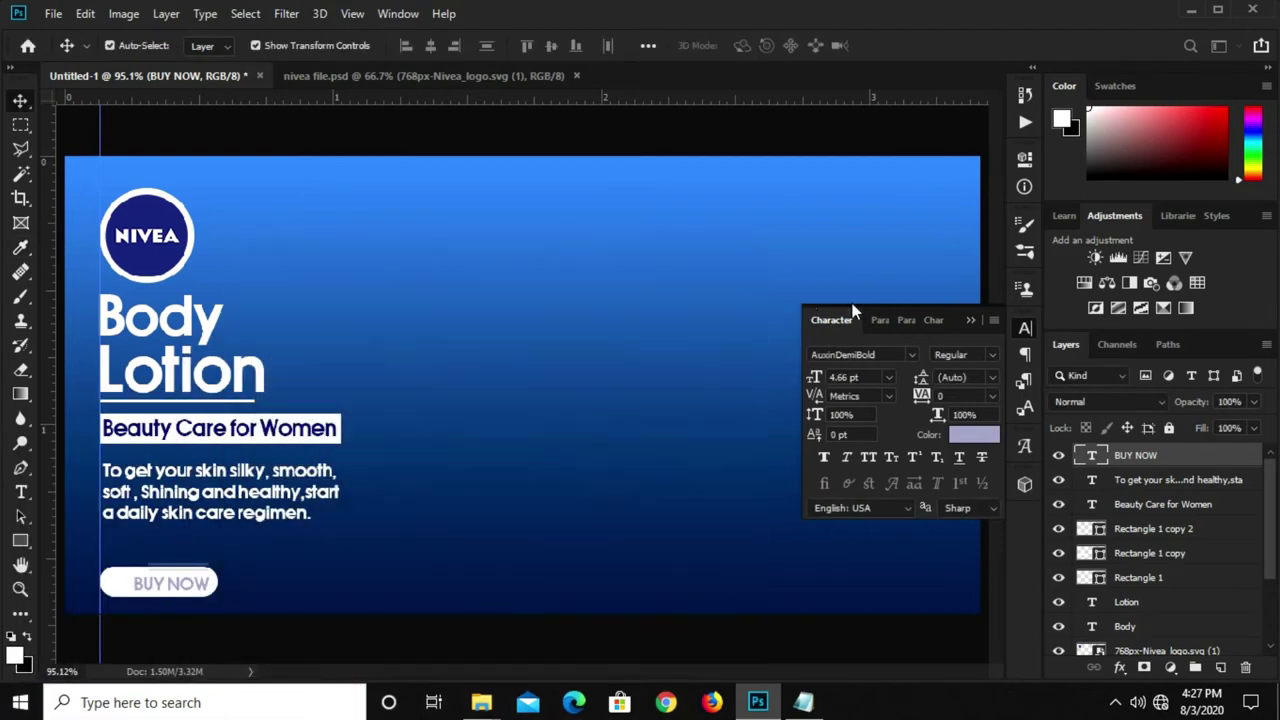
{"action": "left_click", "coordinate": [969, 320]}
Copy the navy hex code from the 'Beauty Care for Women' text colour
{"action": "left_click", "coordinate": [272, 433]}
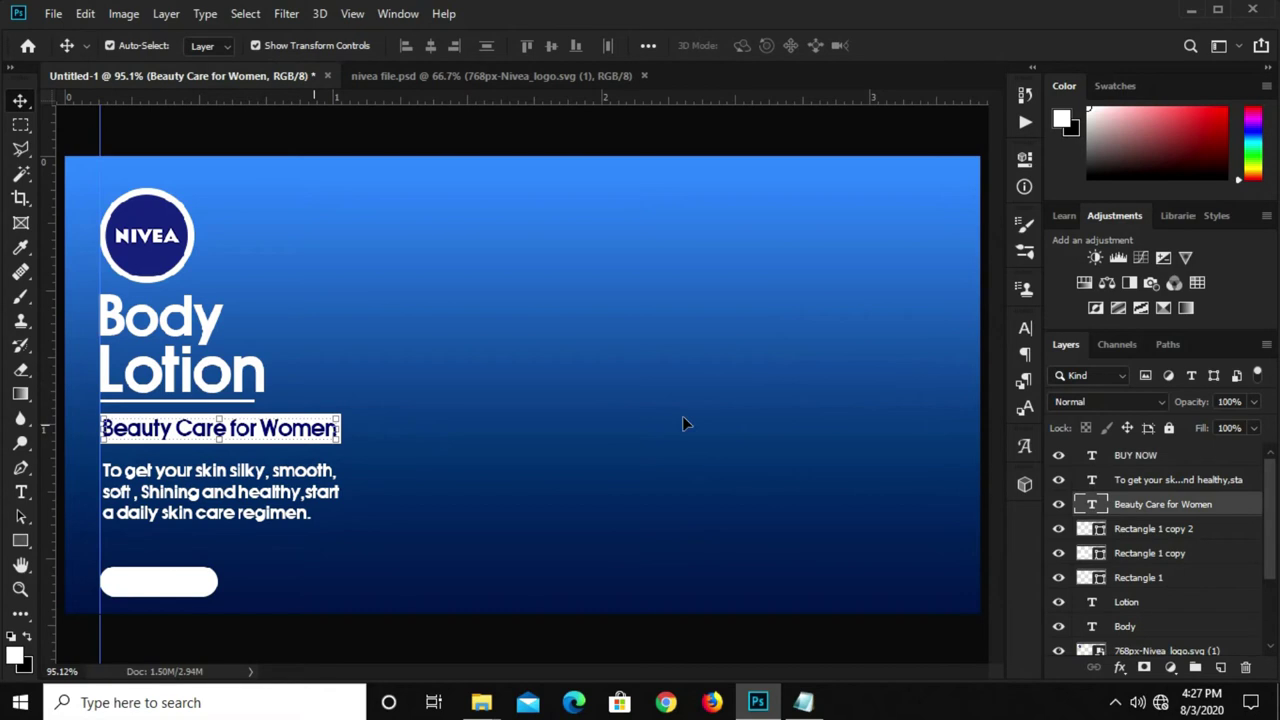
{"action": "left_click", "coordinate": [1025, 329]}
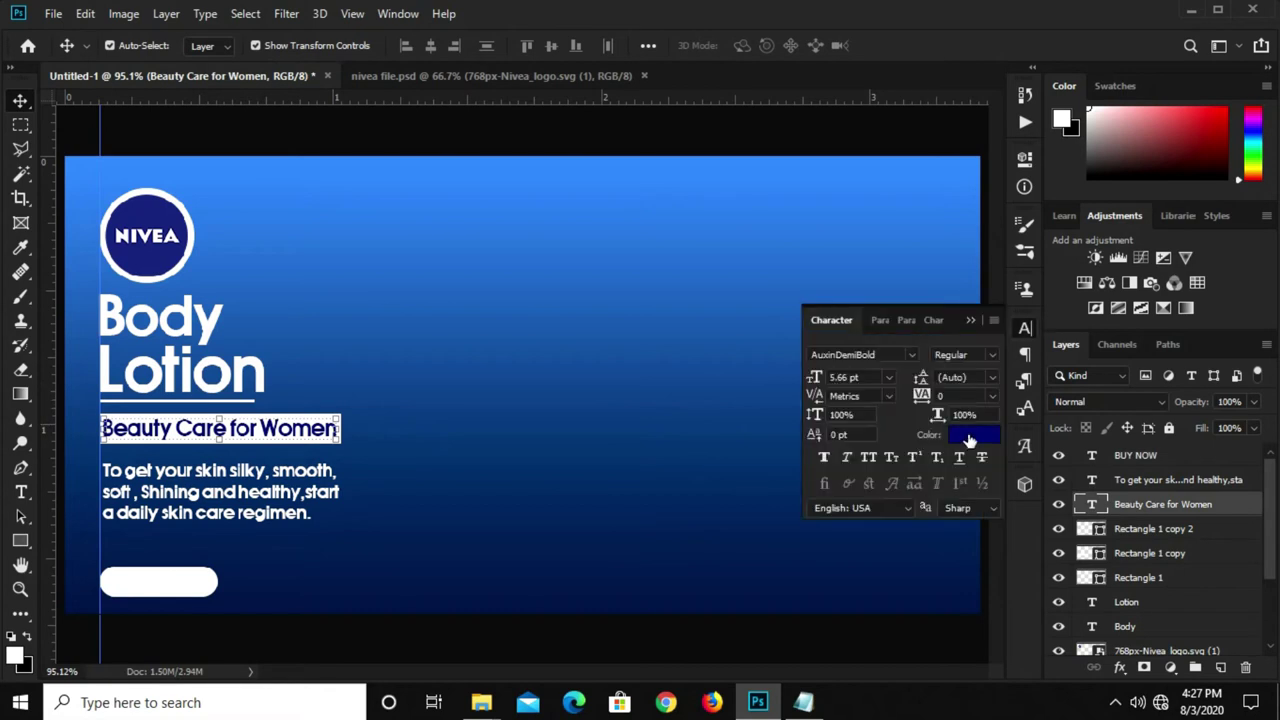
{"action": "left_click", "coordinate": [969, 437]}
{"action": "right_click", "coordinate": [574, 613]}
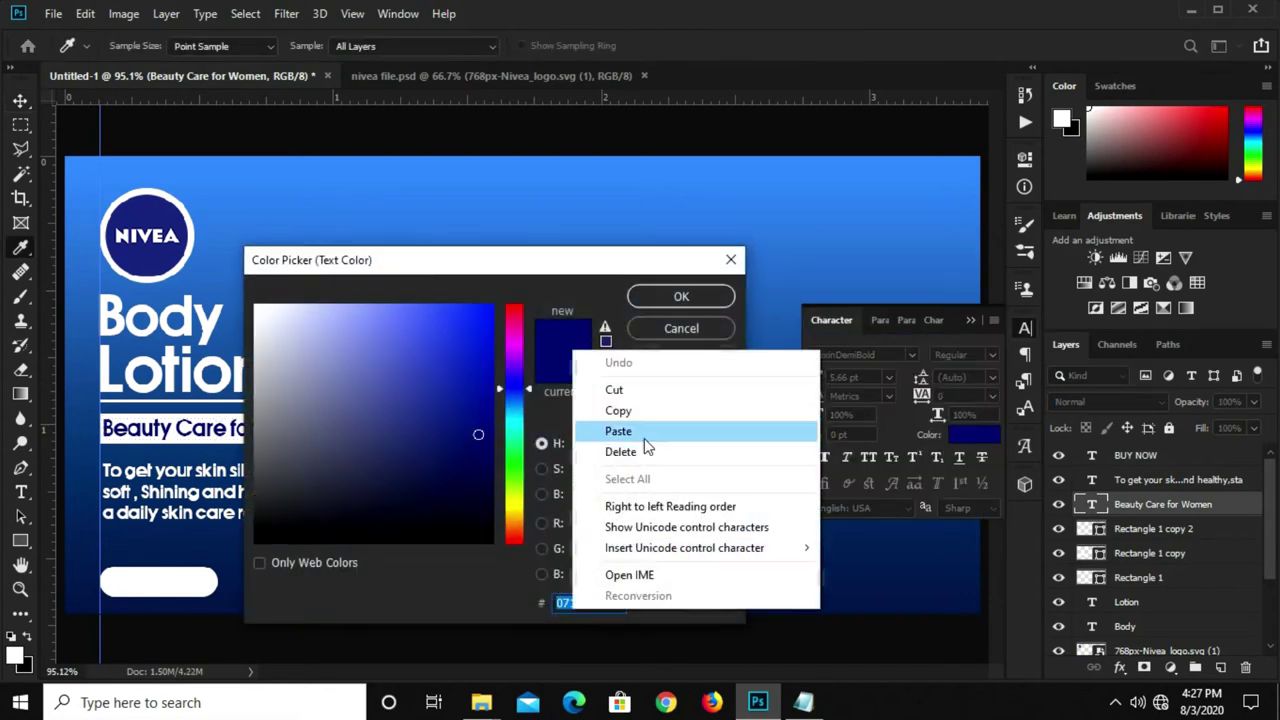
{"action": "left_click", "coordinate": [633, 407]}
{"action": "left_click", "coordinate": [672, 298]}
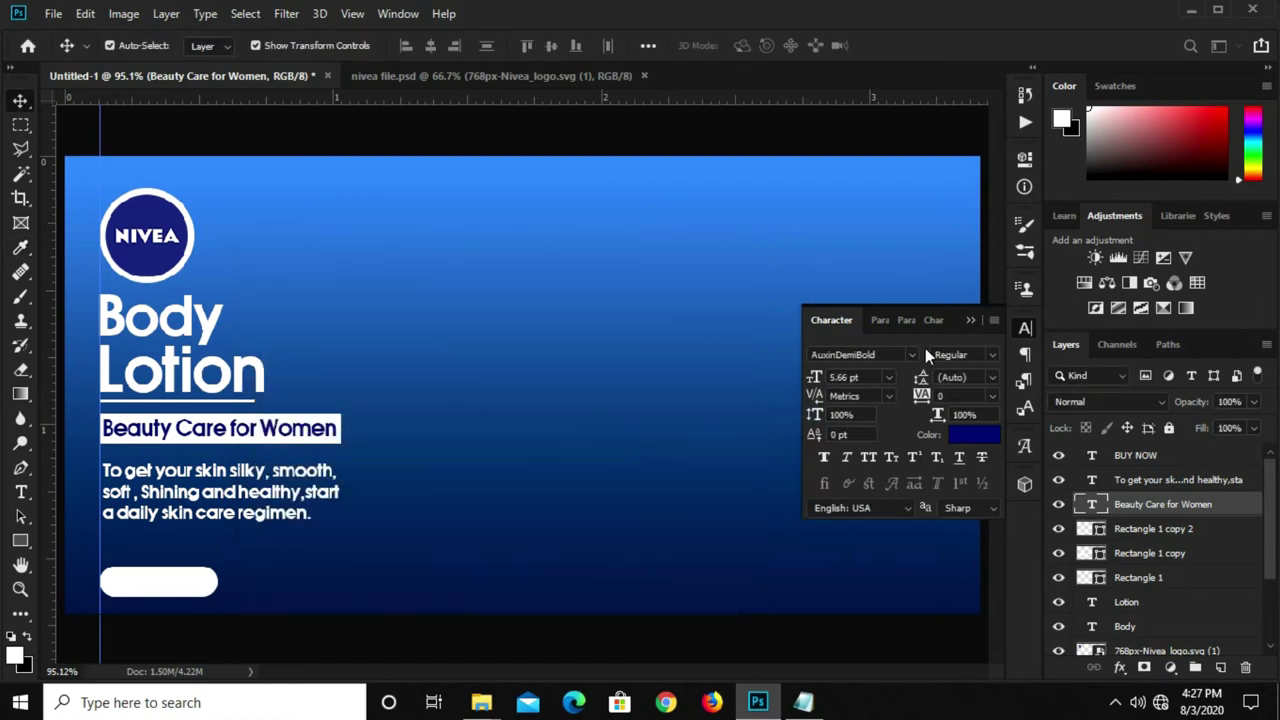
Paste navy 071474 as the BUY NOW text colour
{"action": "left_click", "coordinate": [970, 320]}
{"action": "left_click", "coordinate": [151, 582]}
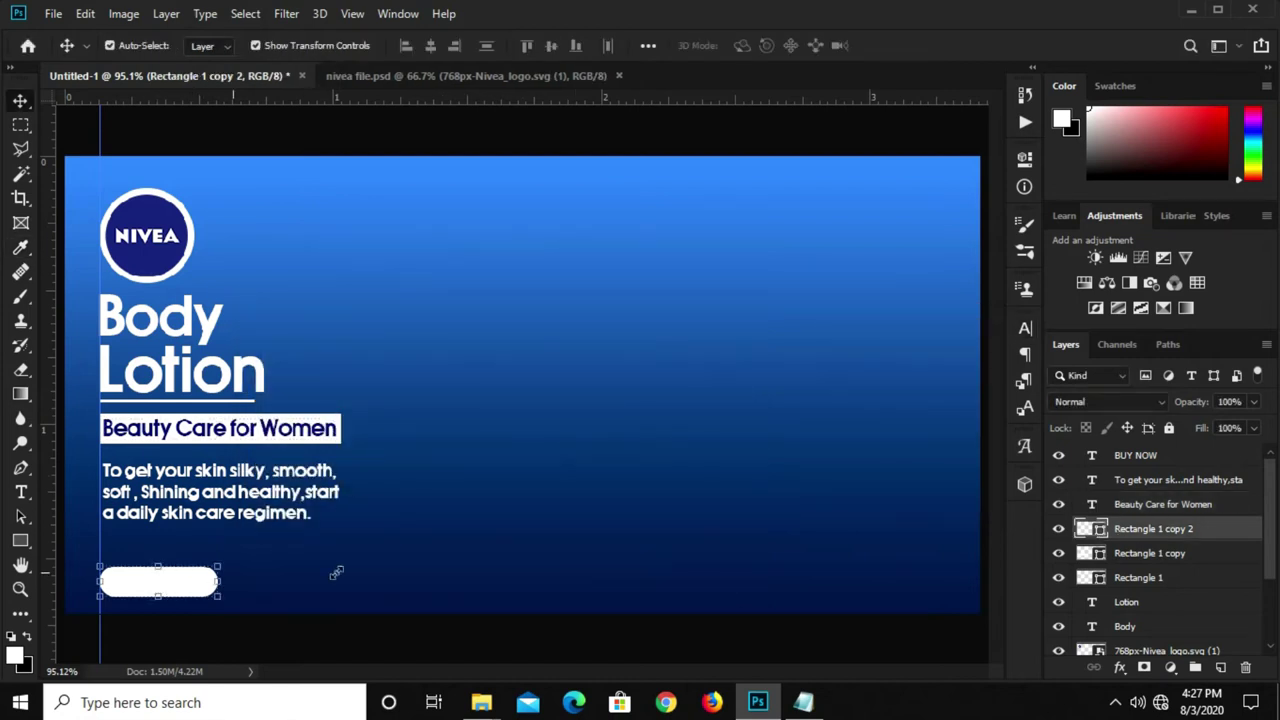
{"action": "left_click", "coordinate": [1090, 458]}
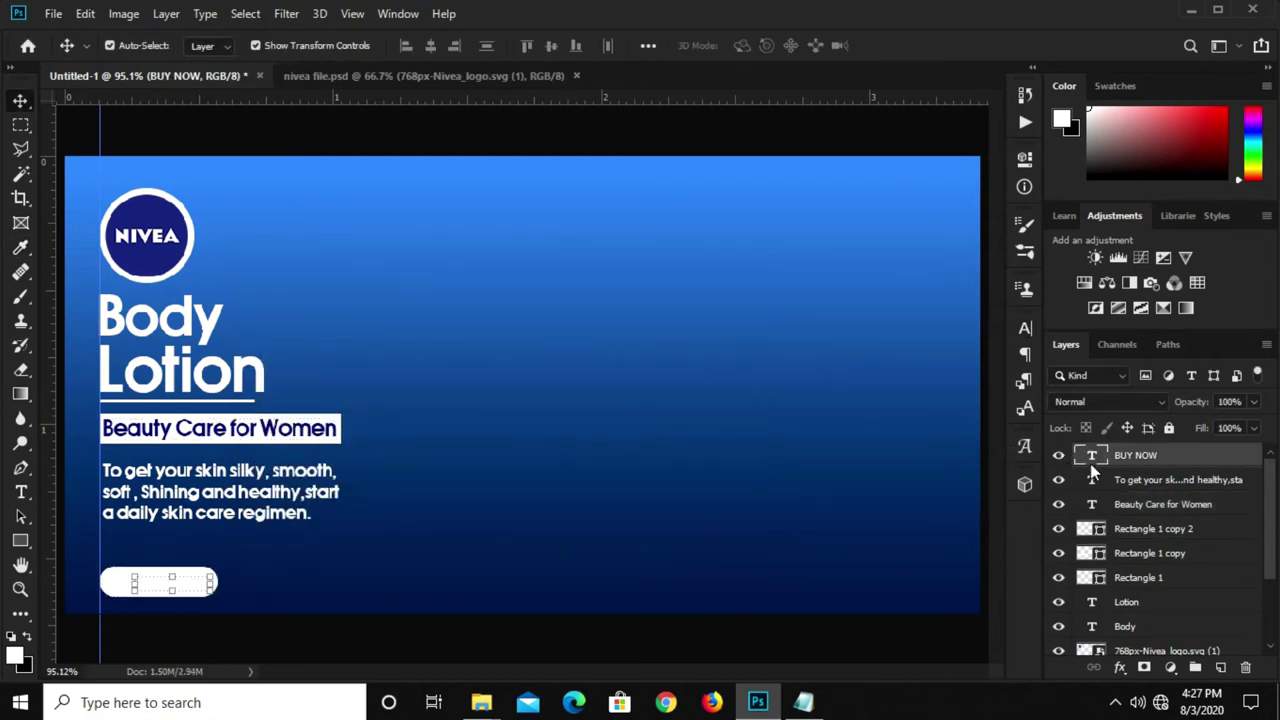
{"action": "left_click", "coordinate": [1024, 328]}
{"action": "left_click", "coordinate": [972, 436]}
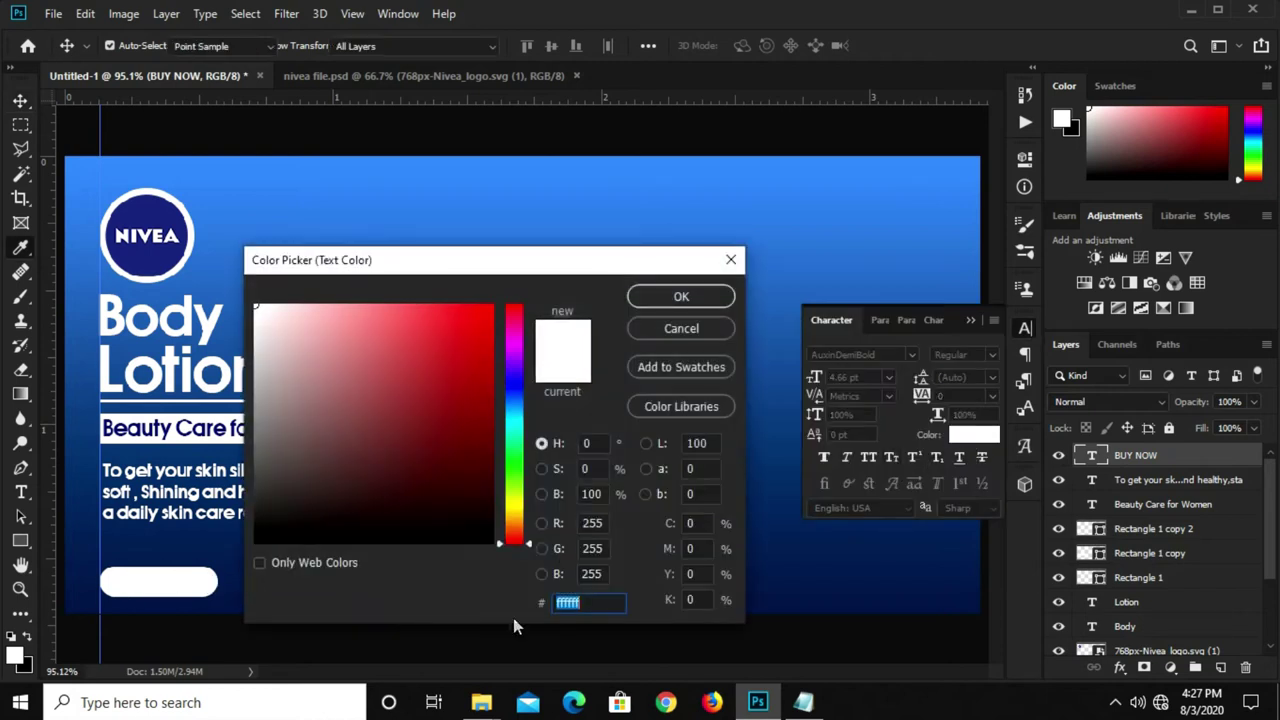
{"action": "right_click", "coordinate": [566, 605]}
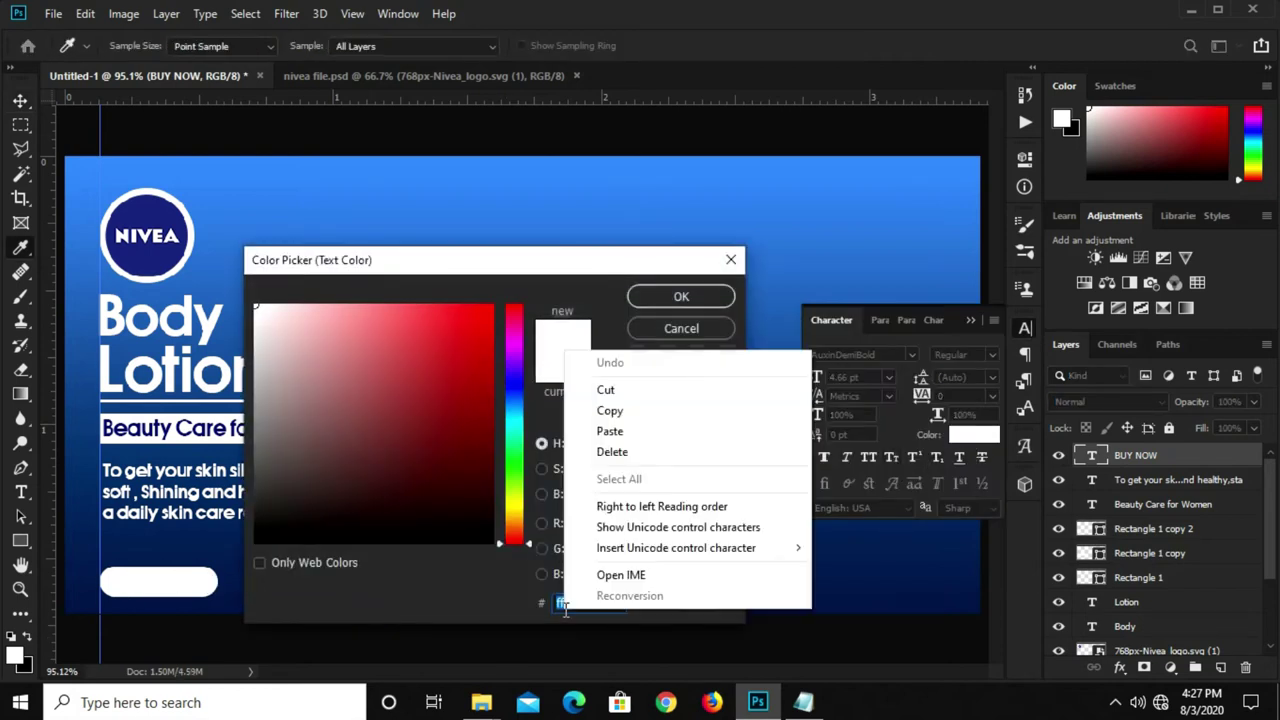
{"action": "left_click", "coordinate": [611, 430]}
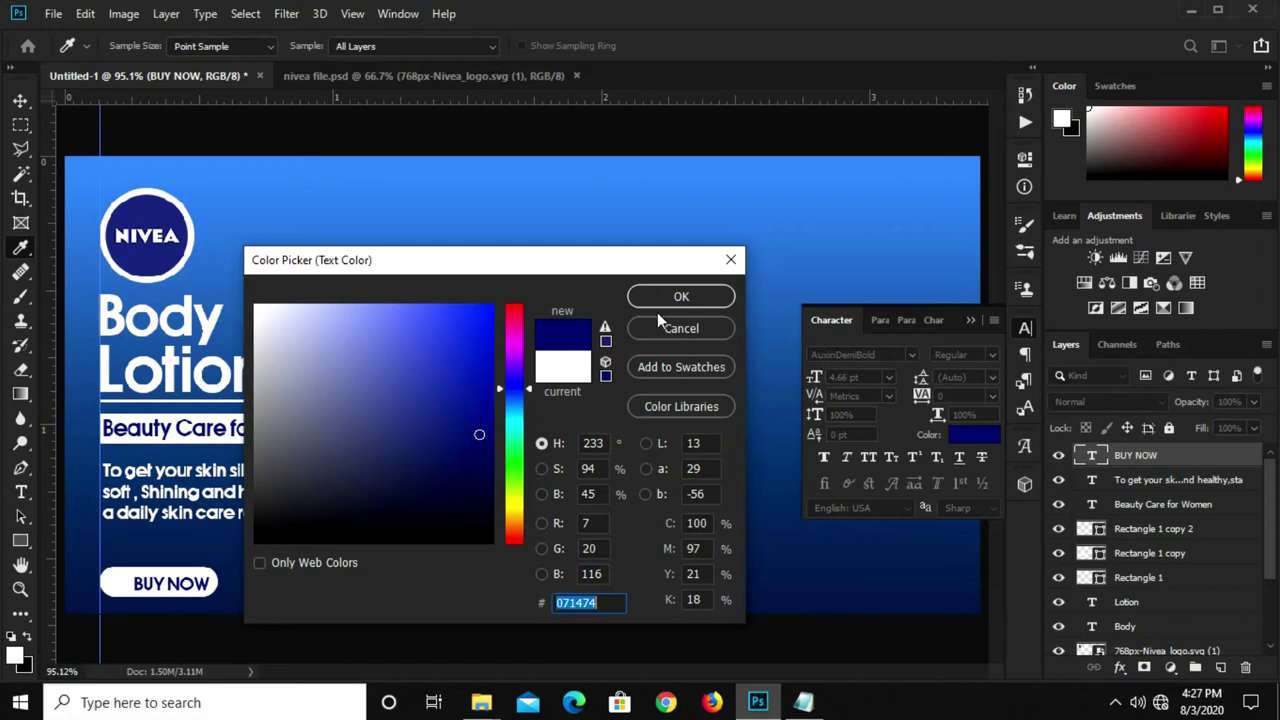
{"action": "left_click", "coordinate": [681, 296]}
Scale the BUY NOW text up to about 120% within its button
{"action": "key", "text": "v"}
{"action": "left_click", "coordinate": [992, 310]}
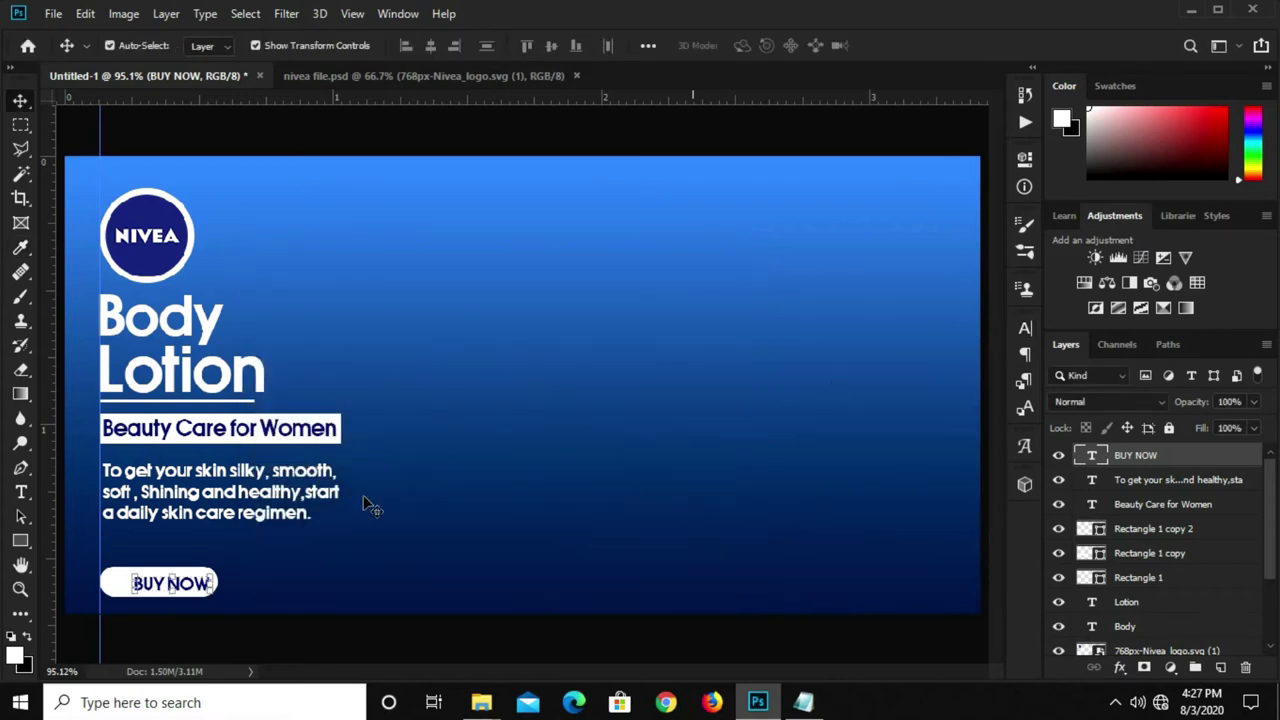
{"action": "key", "text": "ctrl+t"}
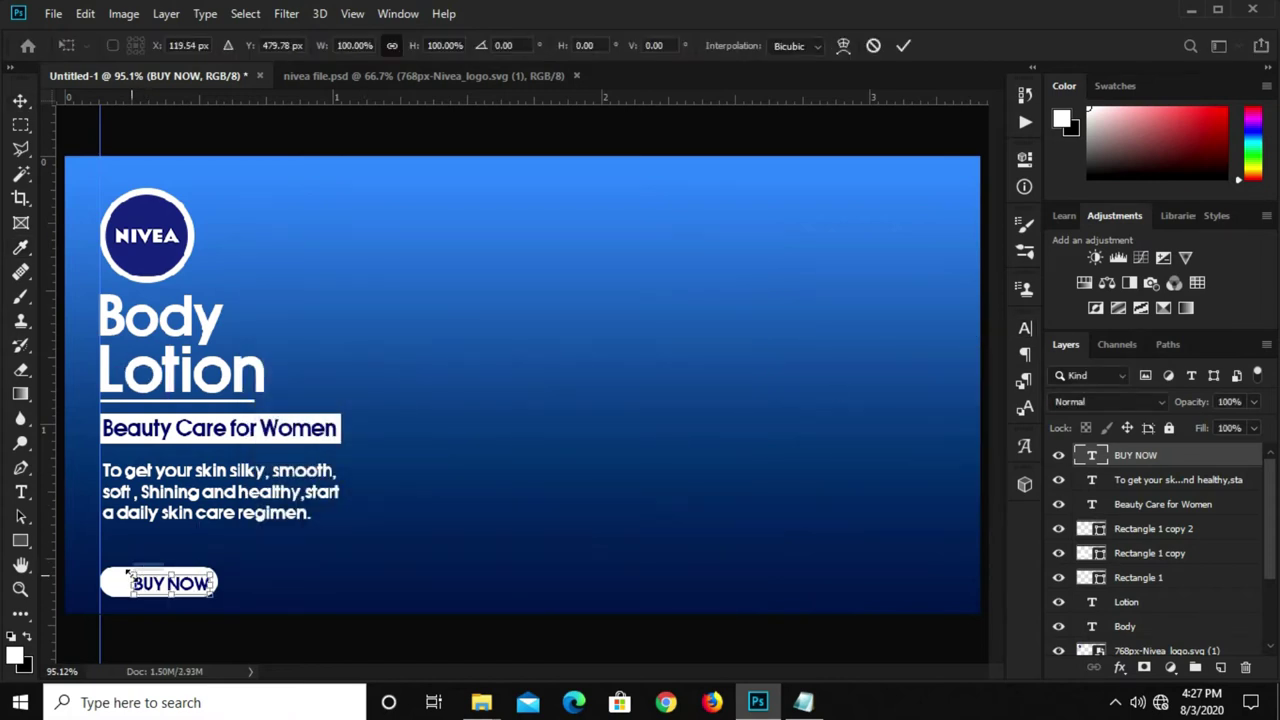
{"action": "mouse_move", "coordinate": [127, 573]}
{"action": "left_mouse_down"}
{"action": "mouse_move", "coordinate": [113, 568]}
{"action": "mouse_move", "coordinate": [138, 583]}
{"action": "left_mouse_up"}
{"action": "key", "text": "Return"}
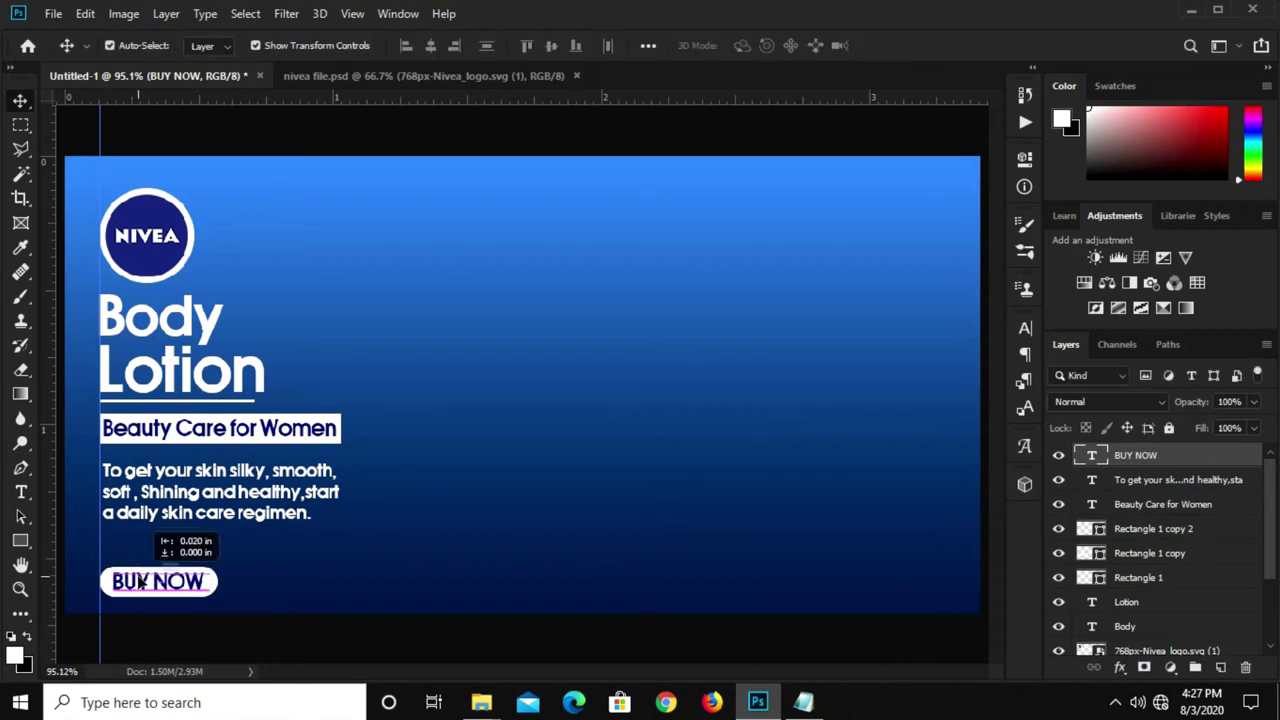
{"action": "left_click", "coordinate": [189, 628]}
{"action": "left_click", "coordinate": [189, 585]}
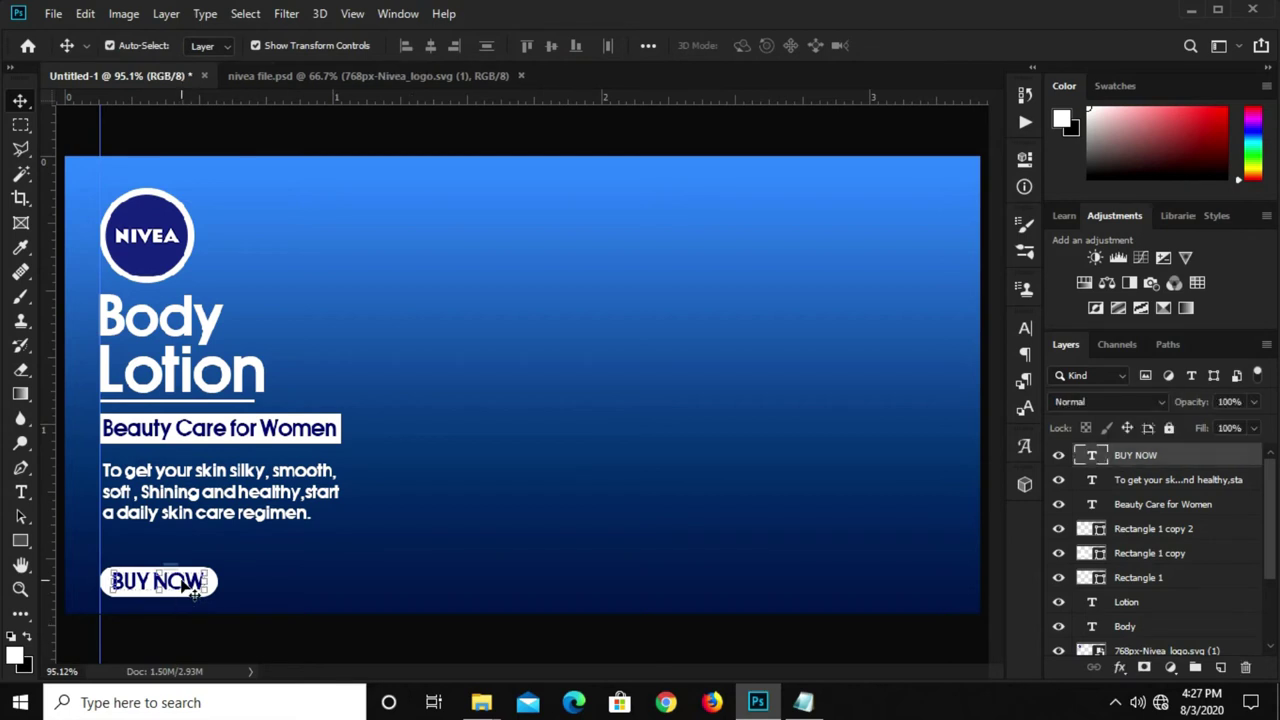
Raise the paragraph slightly and drag two horizontal guides across the banner
{"action": "left_click", "coordinate": [200, 640]}
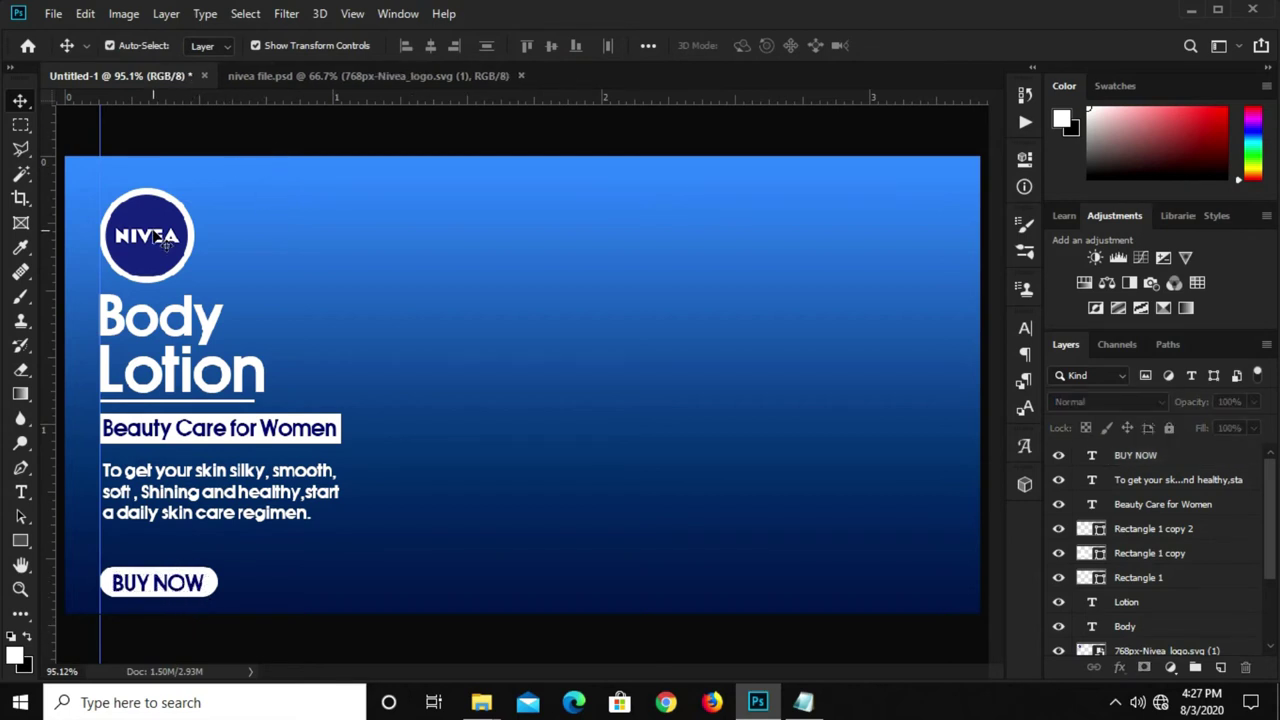
{"action": "left_click_drag", "start_coordinate": [200, 499], "coordinate": [200, 495]}
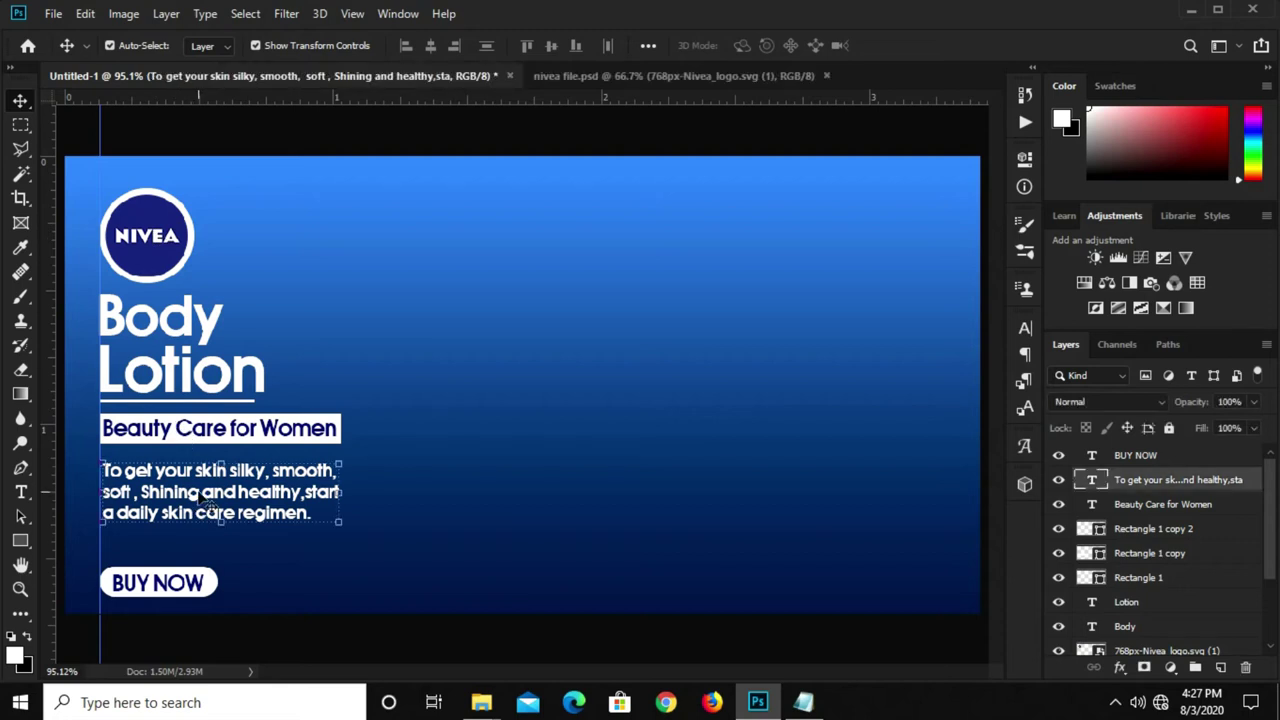
{"action": "key", "text": "Up"}
{"action": "key", "text": "Up"}
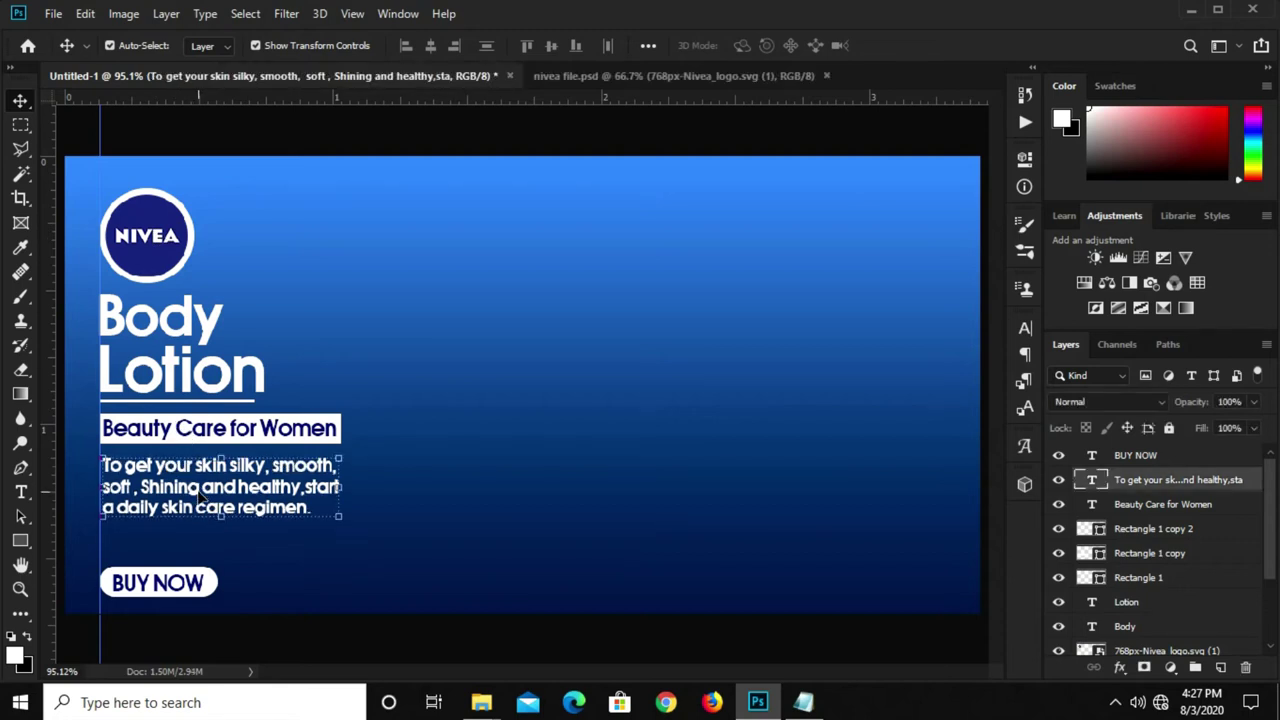
{"action": "left_click", "coordinate": [325, 123]}
{"action": "left_click_drag", "start_coordinate": [325, 98], "coordinate": [334, 528]}
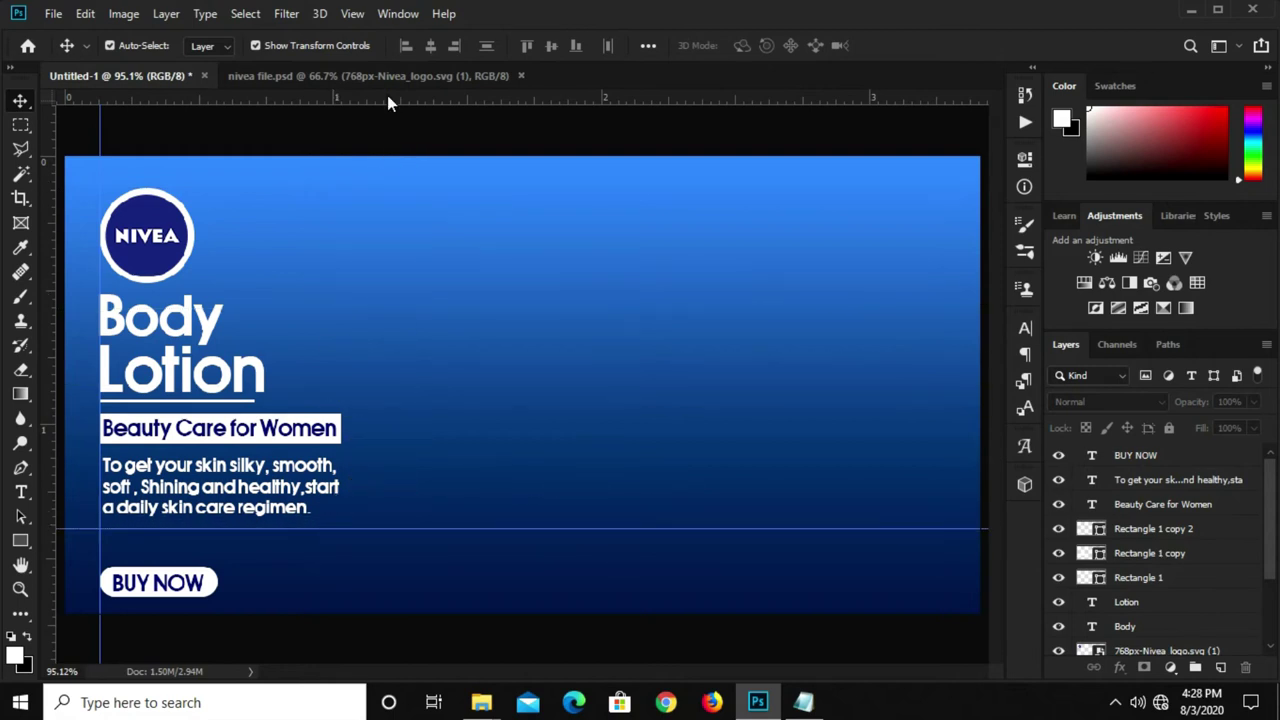
{"action": "mouse_move", "coordinate": [393, 228]}
{"action": "left_mouse_down"}
{"action": "mouse_move", "coordinate": [376, 552]}
{"action": "mouse_move", "coordinate": [329, 553]}
{"action": "left_mouse_up"}
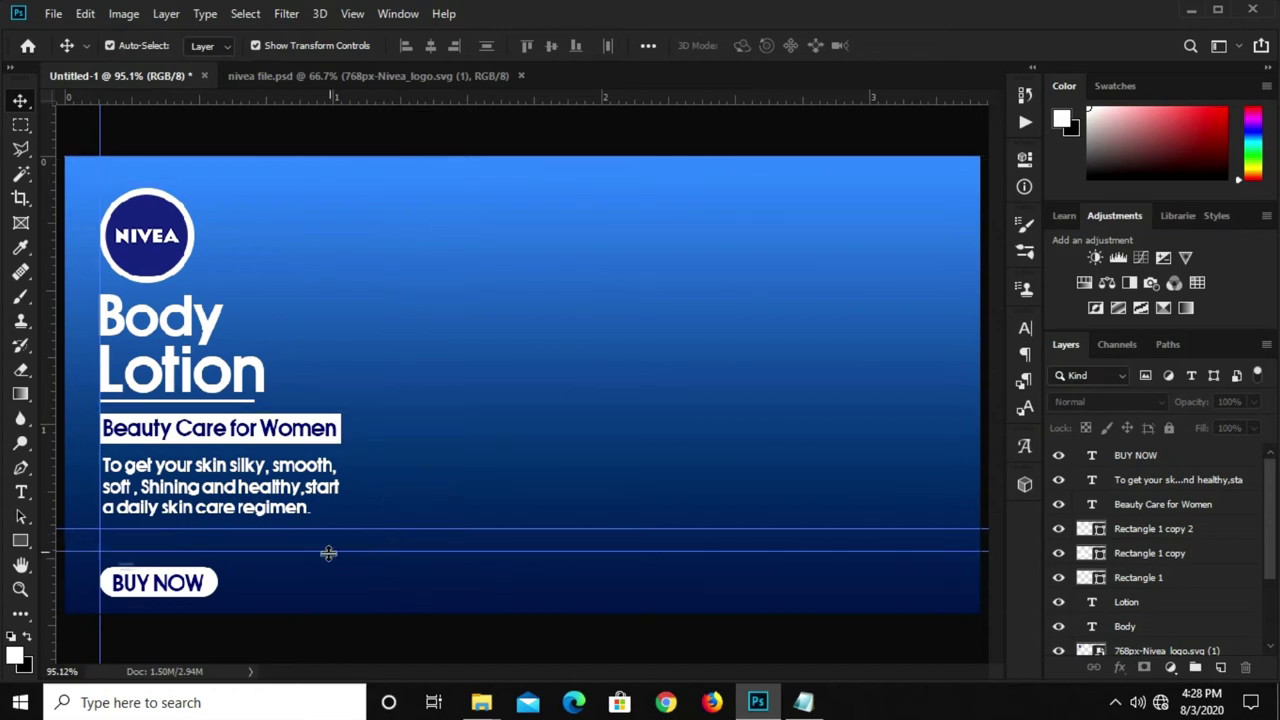
In the nivea file, reposition the bird logo circle and hide the milk splash and bottle layers
{"action": "left_click", "coordinate": [395, 76]}
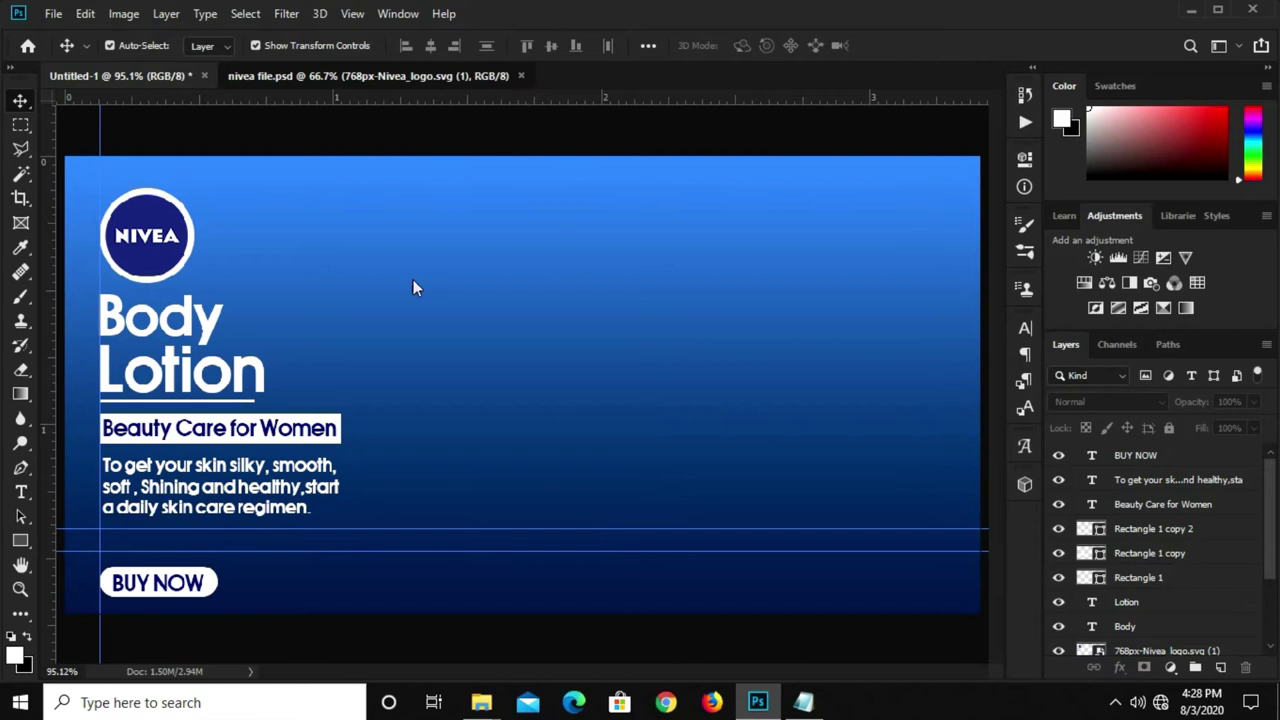
{"action": "left_click", "coordinate": [380, 410]}
{"action": "left_click_drag", "start_coordinate": [380, 410], "coordinate": [321, 344]}
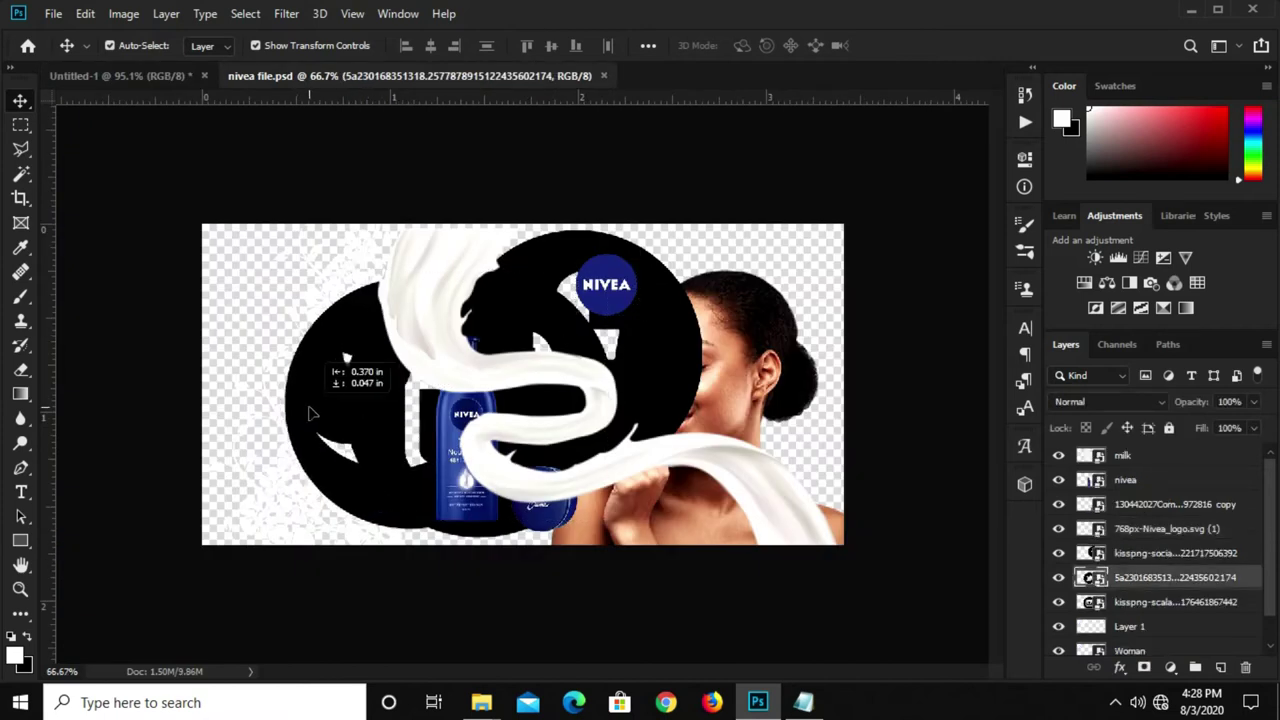
{"action": "left_click", "coordinate": [398, 340]}
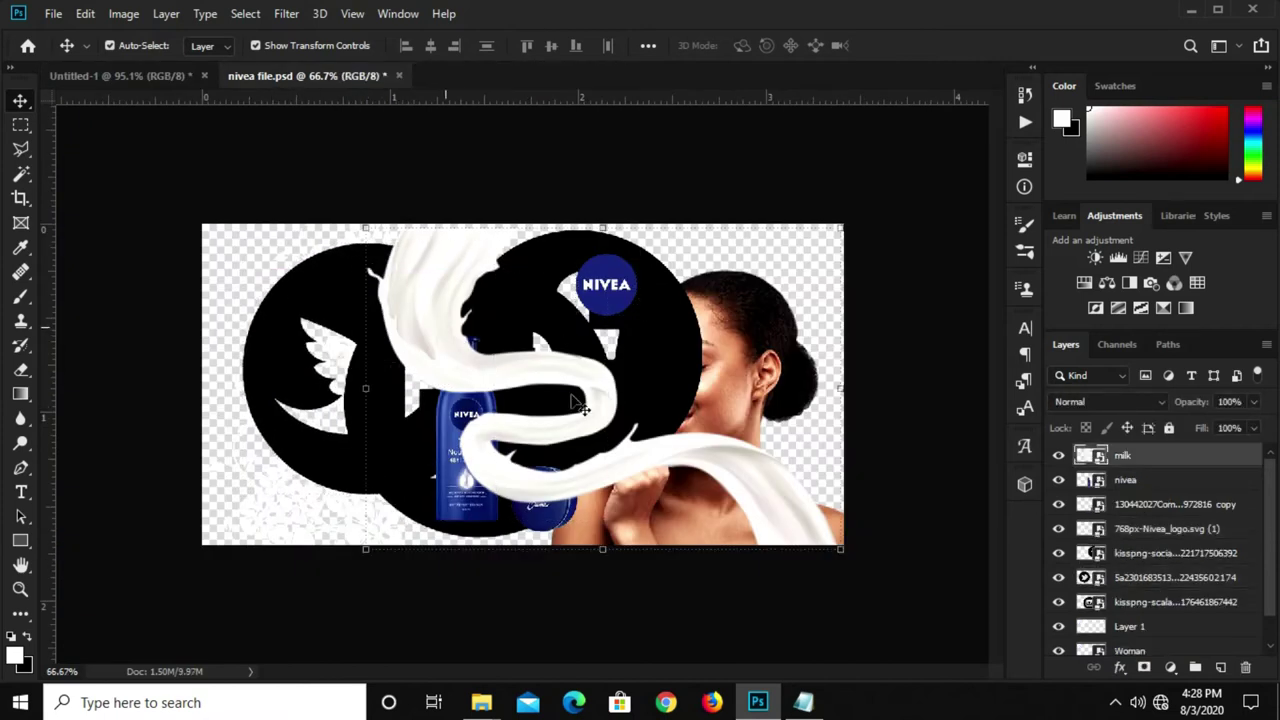
{"action": "left_click", "coordinate": [1058, 480]}
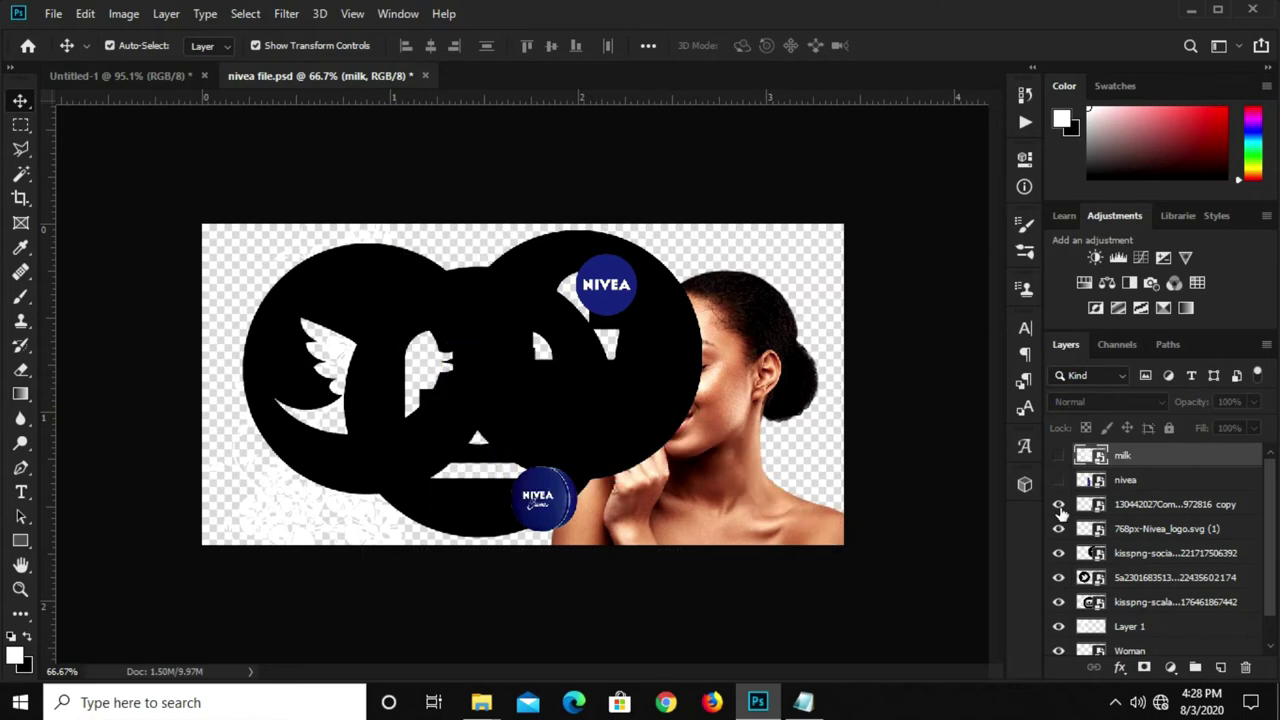
{"action": "left_click", "coordinate": [1058, 504]}
{"action": "left_click", "coordinate": [354, 283]}
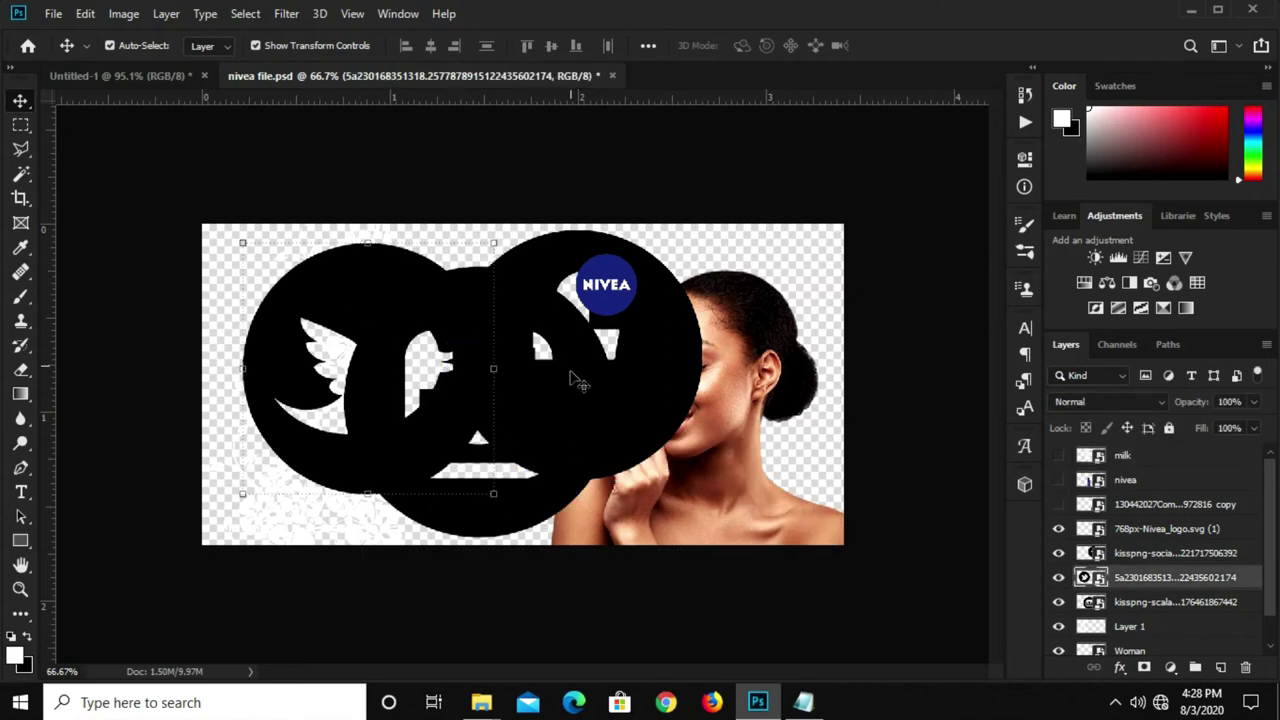
{"action": "left_click_drag", "start_coordinate": [387, 258], "coordinate": [353, 276]}
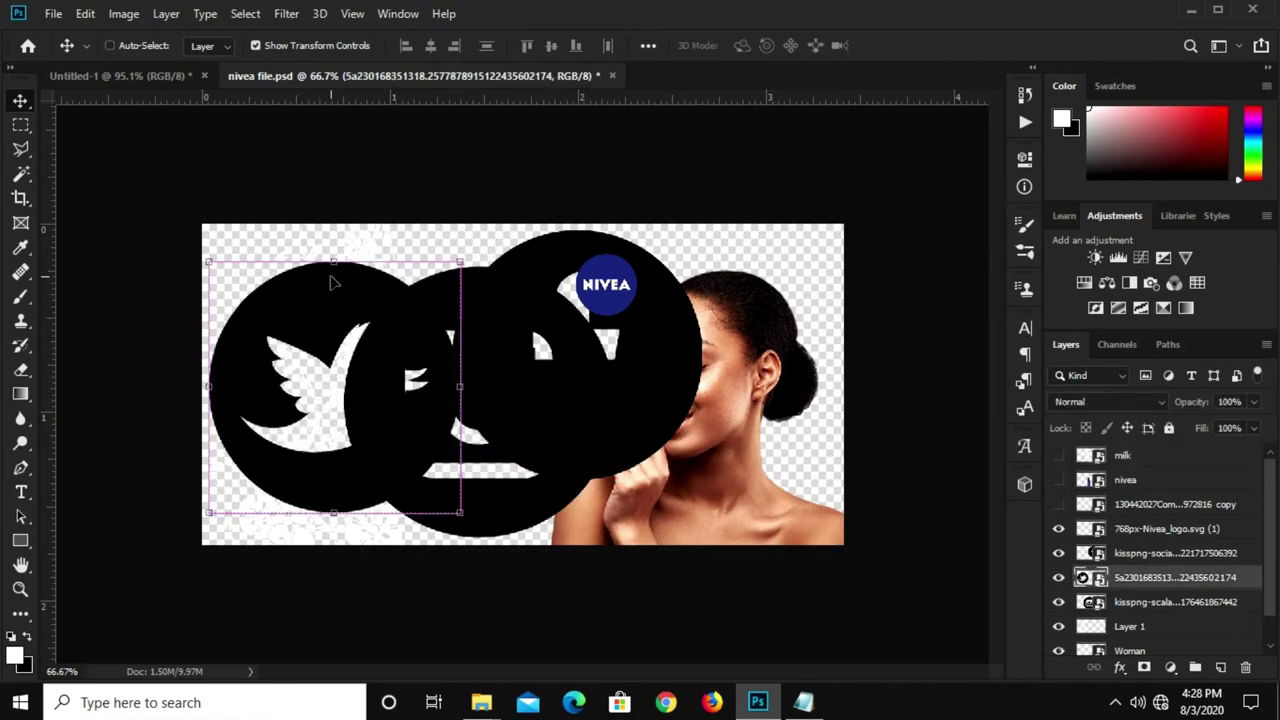
Bring the bird logo circle into the banner, try shrinking it, then undo
{"action": "left_click", "coordinate": [131, 82]}
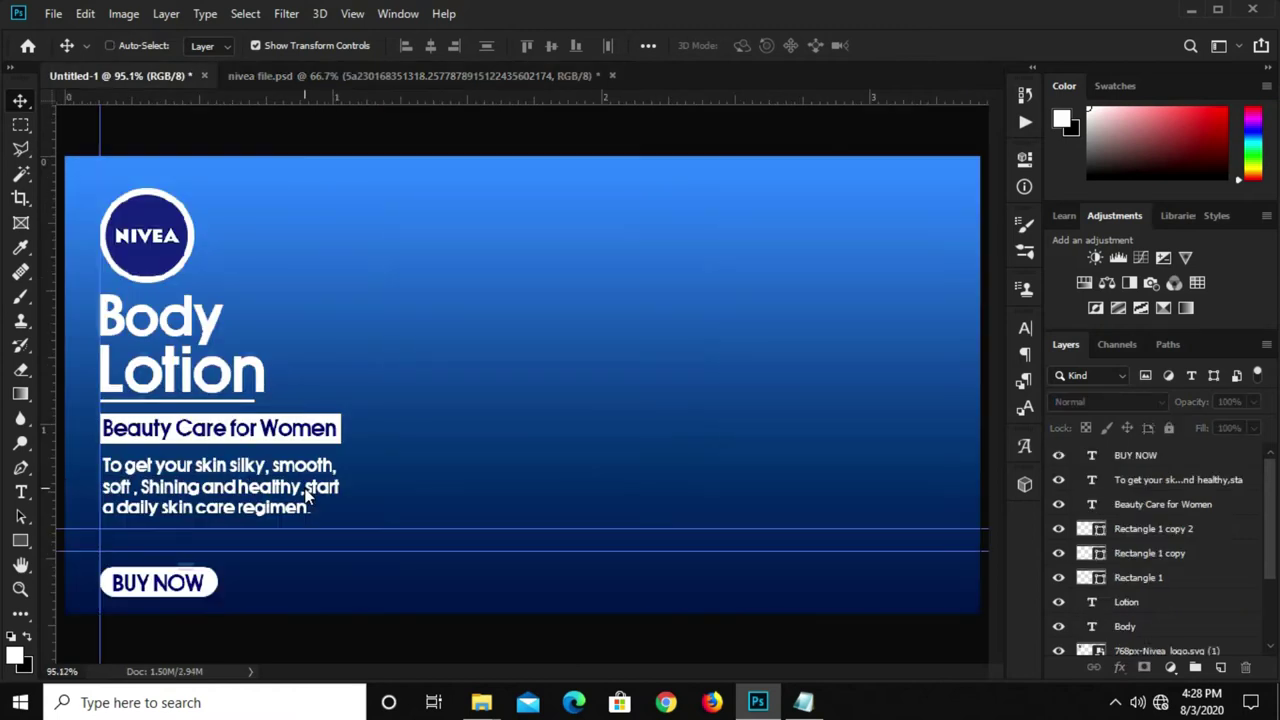
{"action": "left_click_drag", "start_coordinate": [307, 494], "coordinate": [307, 494]}
{"action": "key", "text": "ctrl+t"}
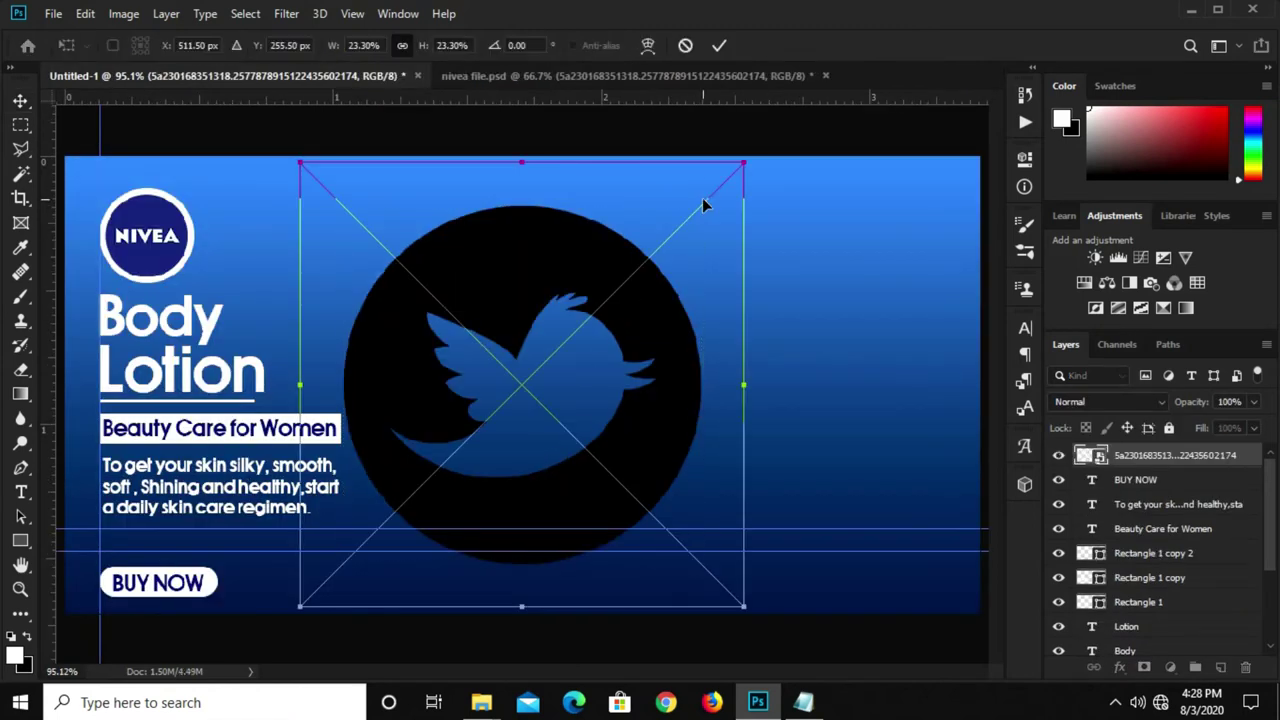
{"action": "mouse_move", "coordinate": [740, 165]}
{"action": "left_mouse_down"}
{"action": "mouse_move", "coordinate": [407, 540]}
{"action": "mouse_move", "coordinate": [369, 550]}
{"action": "left_mouse_up"}
{"action": "key", "text": "Return"}
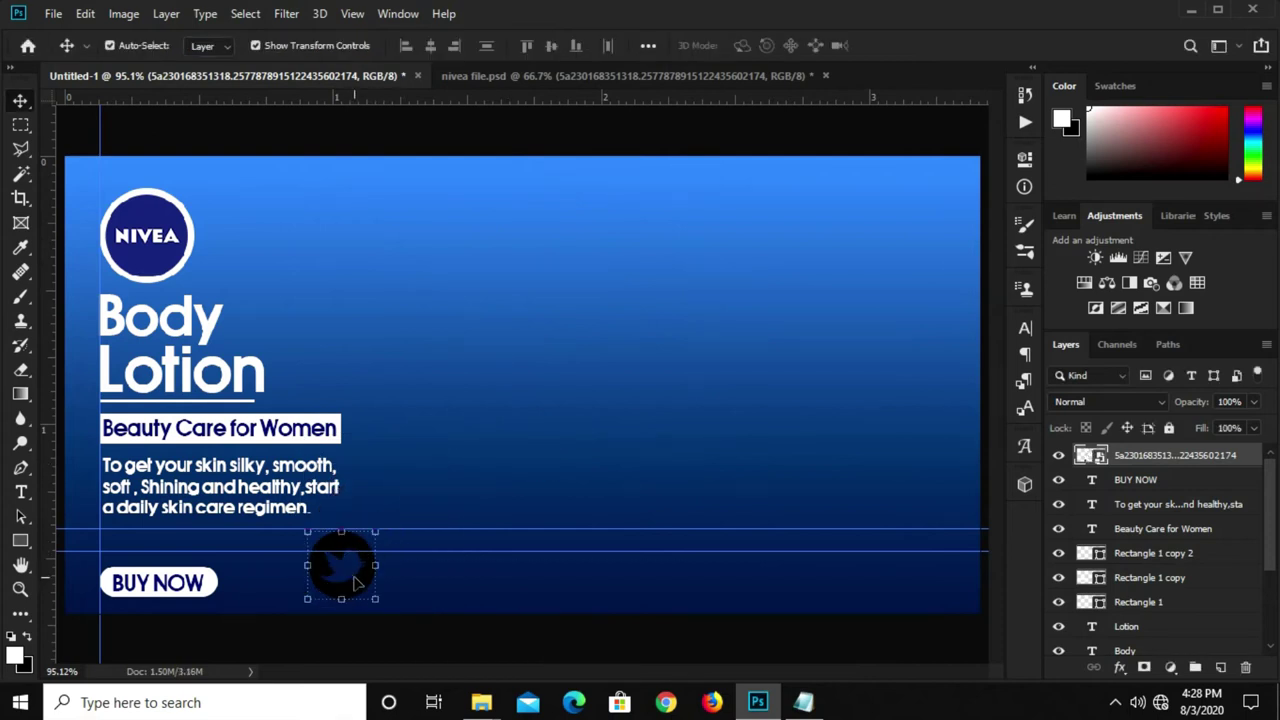
{"action": "key", "text": "ctrl+z"}
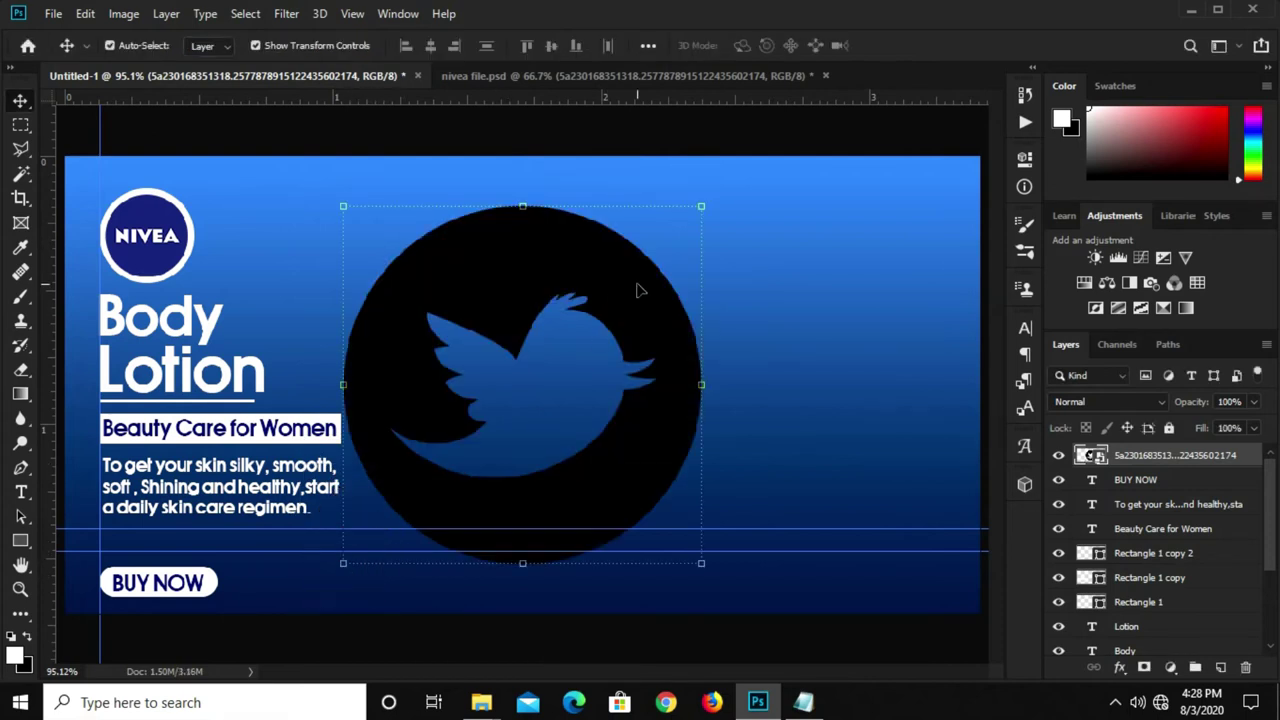
Shrink the bird circle to a small icon and place it just above BUY NOW
{"action": "key", "text": "ctrl+t"}
{"action": "left_click_drag", "start_coordinate": [743, 162], "coordinate": [369, 538]}
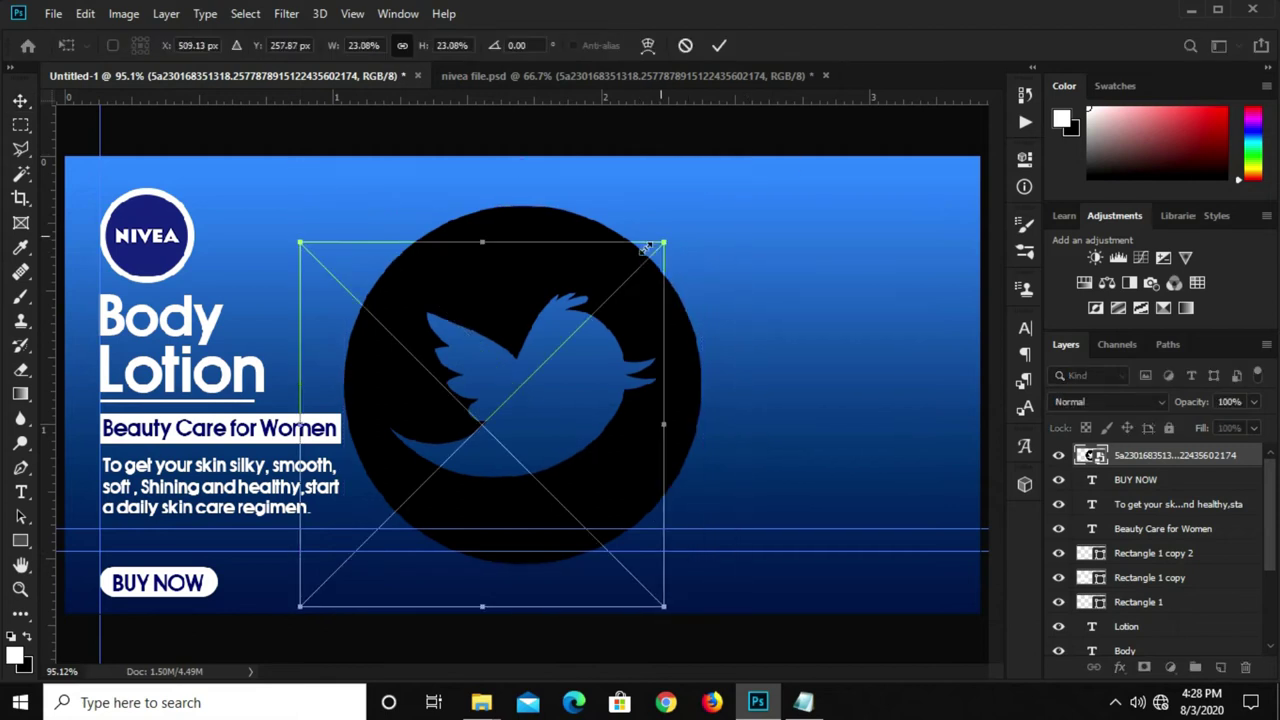
{"action": "mouse_move", "coordinate": [338, 580]}
{"action": "left_mouse_down"}
{"action": "mouse_move", "coordinate": [203, 586]}
{"action": "mouse_move", "coordinate": [183, 550]}
{"action": "mouse_move", "coordinate": [165, 550]}
{"action": "mouse_move", "coordinate": [174, 560]}
{"action": "left_mouse_up"}
{"action": "scroll", "coordinate": [177, 560], "scroll_direction": "up", "scroll_amount": 1}
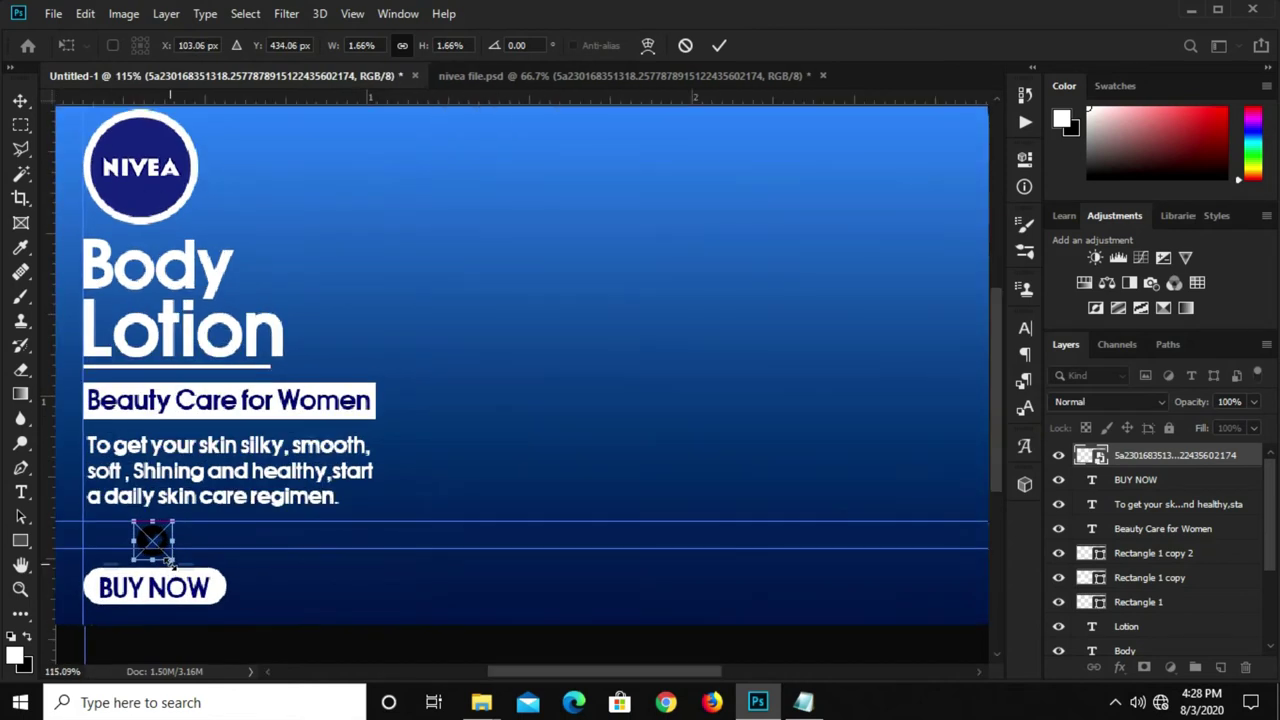
{"action": "key", "text": "Up"}
{"action": "key", "text": "Up"}
{"action": "key", "text": "Up"}
{"action": "key", "text": "Up"}
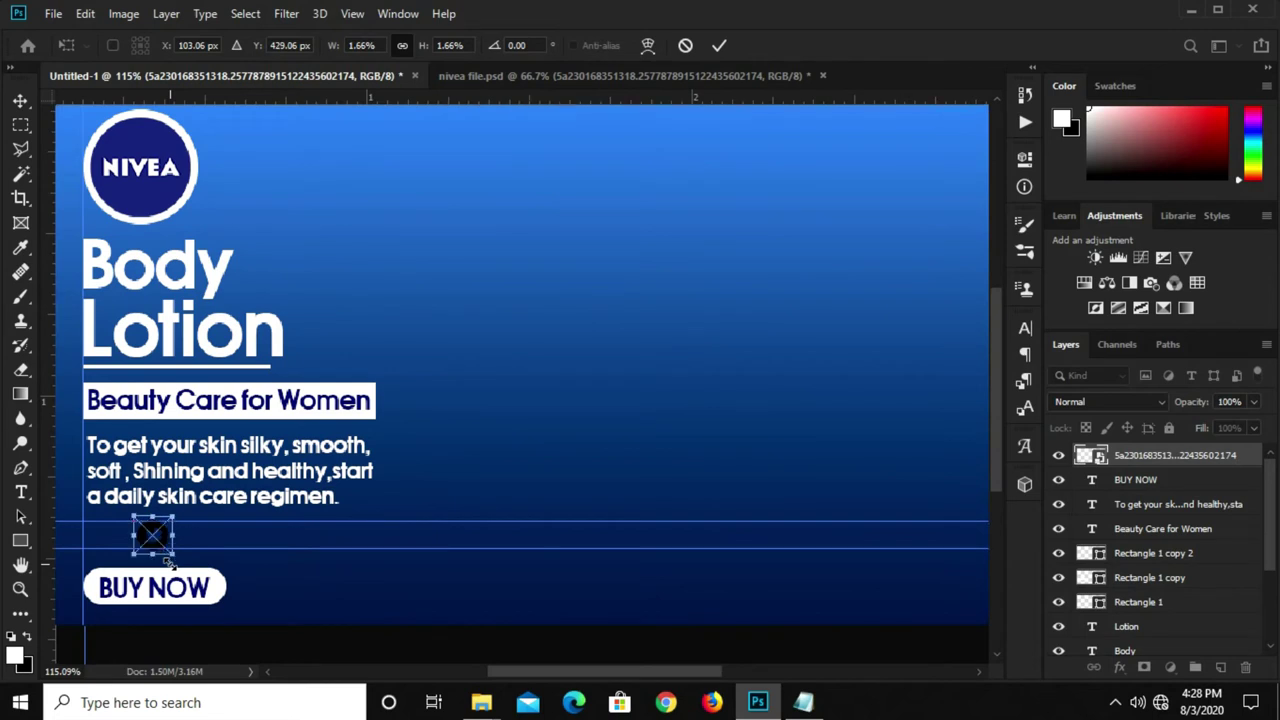
{"action": "key", "text": "Return"}
{"action": "left_click", "coordinate": [530, 608]}
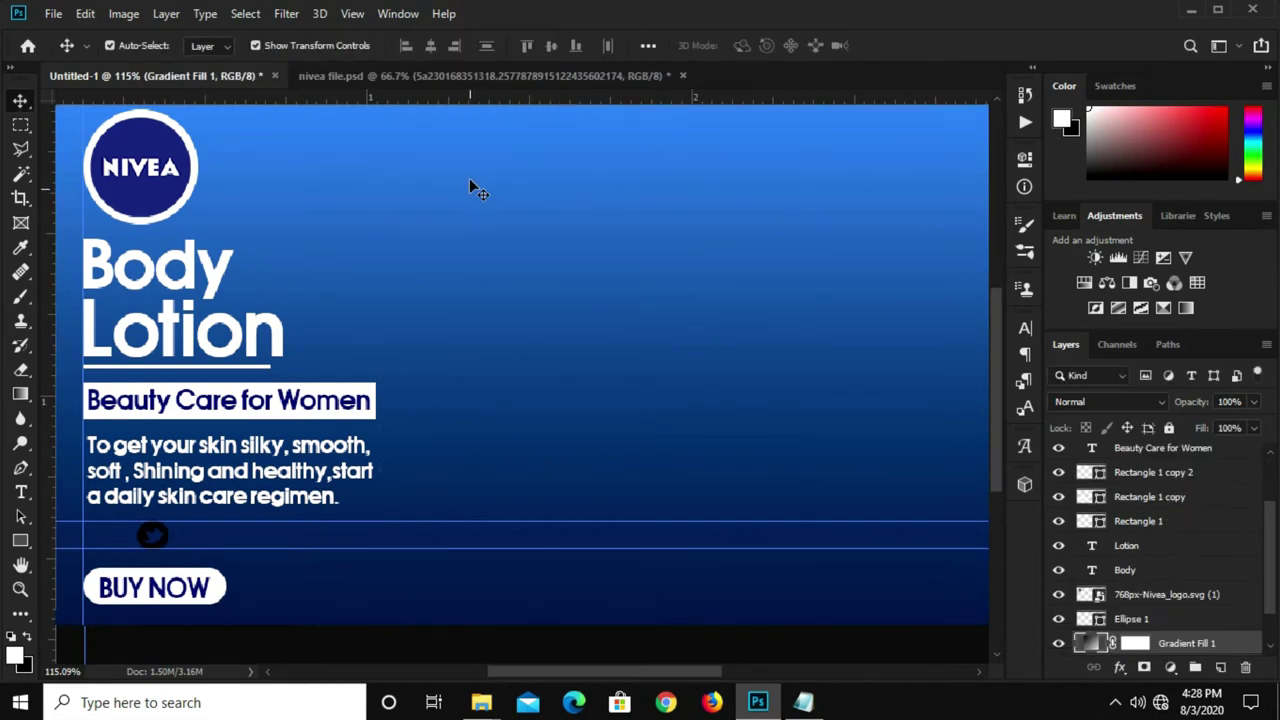
Copy the Instagram circle from nivea file.psd and paste it into the banner
{"action": "left_click", "coordinate": [496, 76]}
{"action": "mouse_move", "coordinate": [535, 408]}
{"action": "left_mouse_down"}
{"action": "mouse_move", "coordinate": [577, 437]}
{"action": "mouse_move", "coordinate": [666, 443]}
{"action": "left_mouse_up"}
{"action": "left_click", "coordinate": [480, 510]}
{"action": "key", "text": "ctrl"}
{"action": "left_click", "coordinate": [172, 77]}
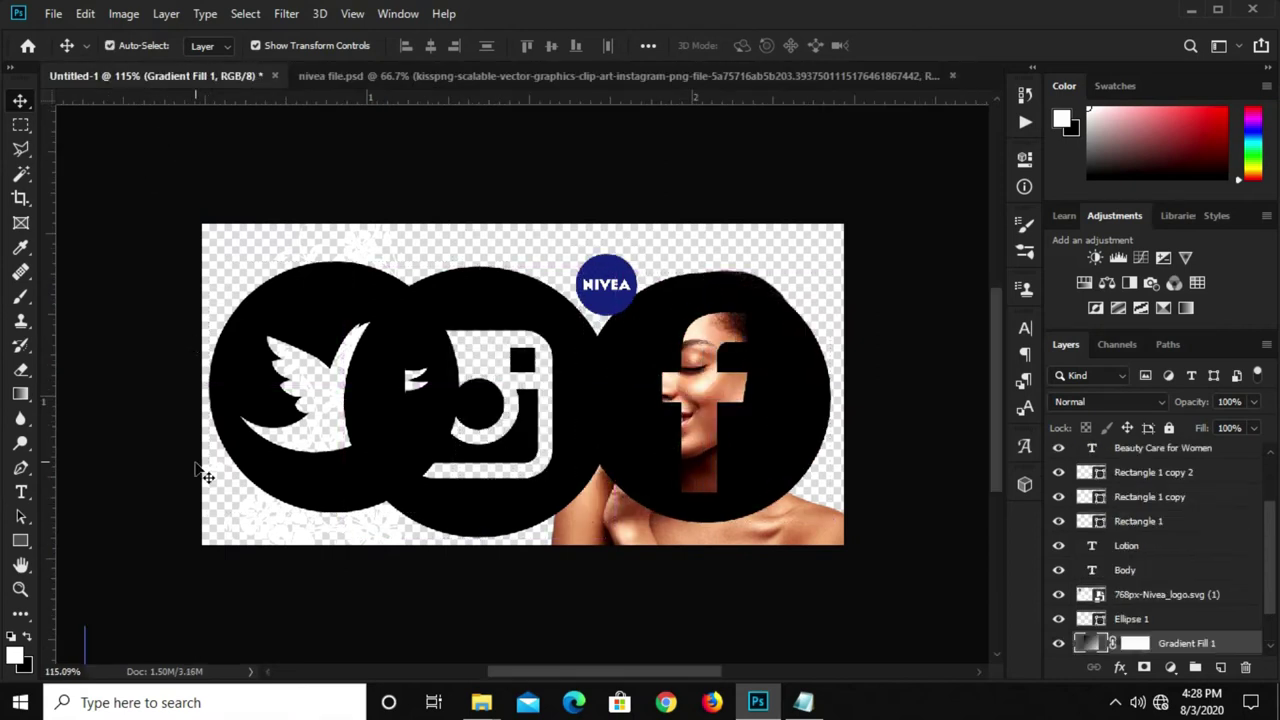
{"action": "key", "text": "ctrl+v"}
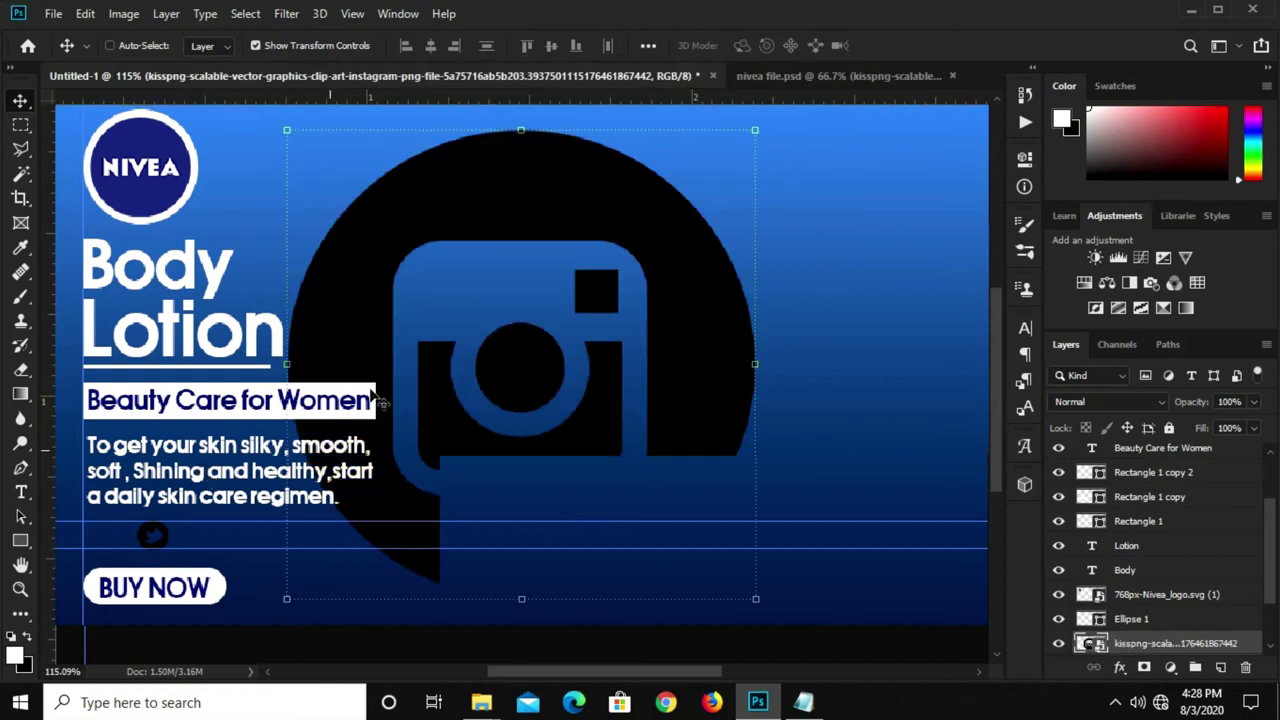
Scale the Instagram icon down to about 1.48% and place it beside the Twitter icon
{"action": "key", "text": "ctrl+t"}
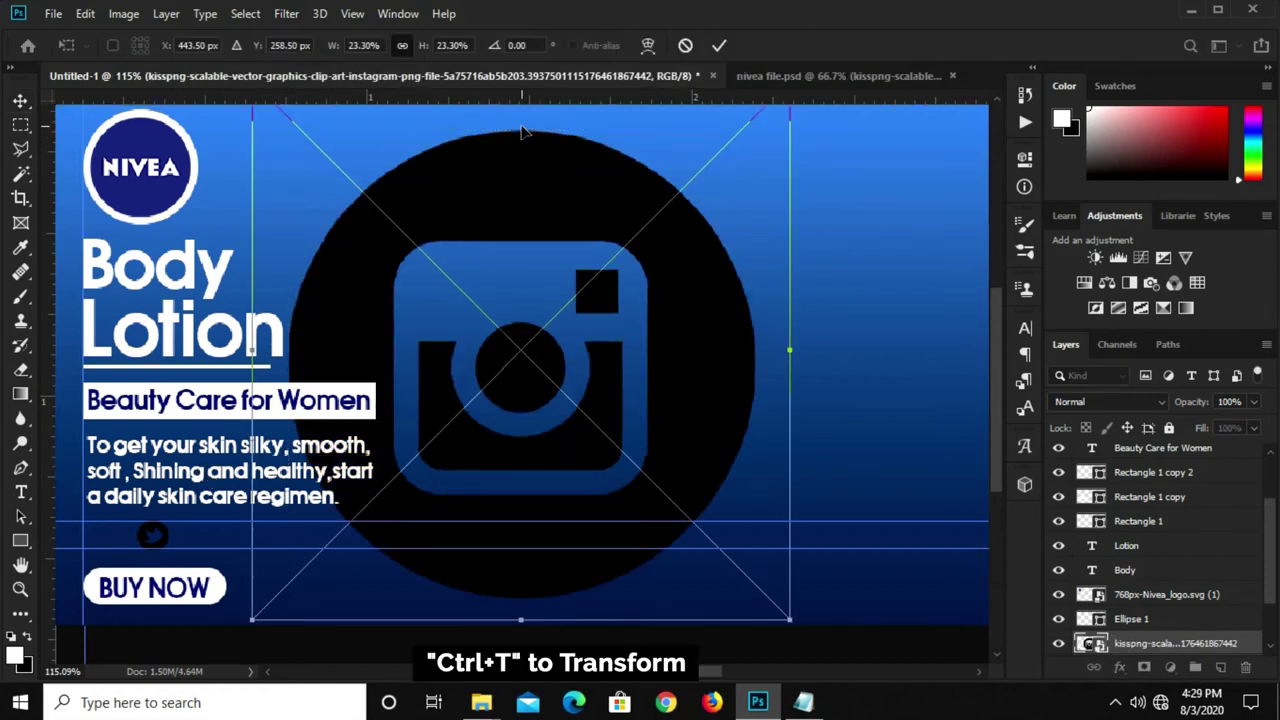
{"action": "key", "text": "ctrl+0"}
{"action": "left_click_drag", "start_coordinate": [472, 203], "coordinate": [471, 474]}
{"action": "mouse_move", "coordinate": [517, 570]}
{"action": "left_mouse_down"}
{"action": "mouse_move", "coordinate": [219, 553]}
{"action": "mouse_move", "coordinate": [140, 467]}
{"action": "left_mouse_up"}
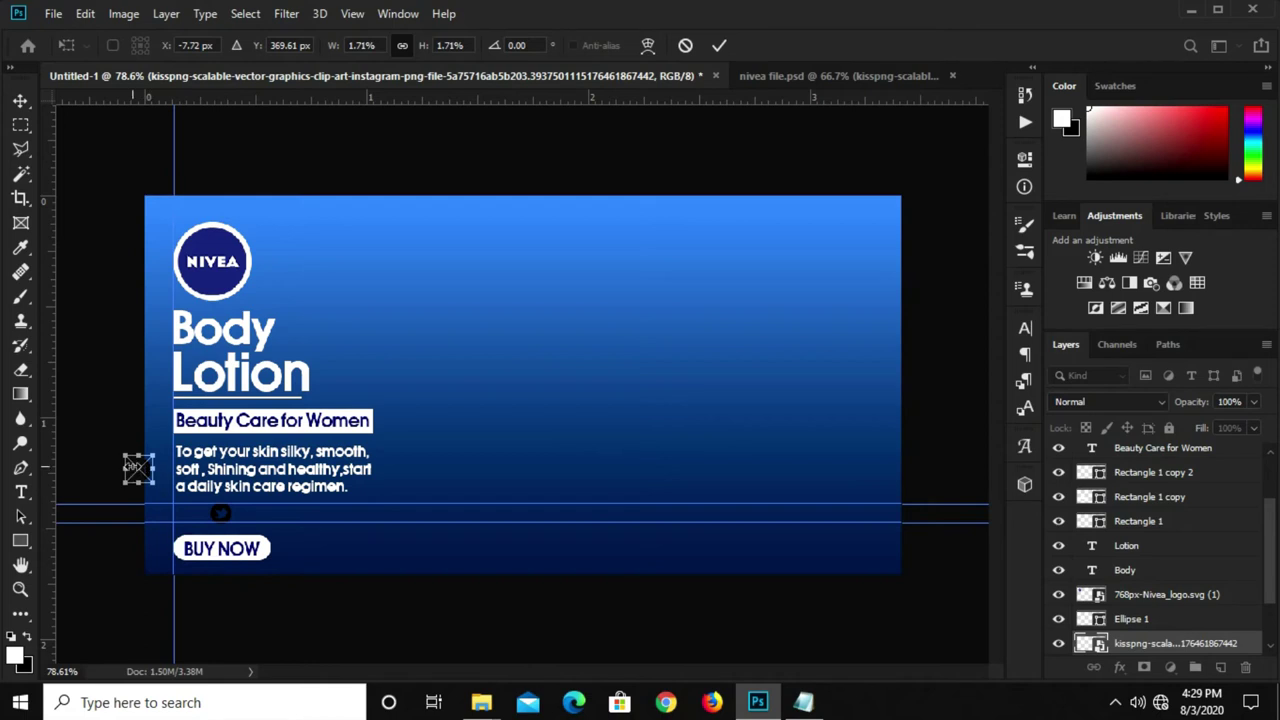
{"action": "scroll", "coordinate": [60, 490], "scroll_direction": "up", "scroll_amount": 3}
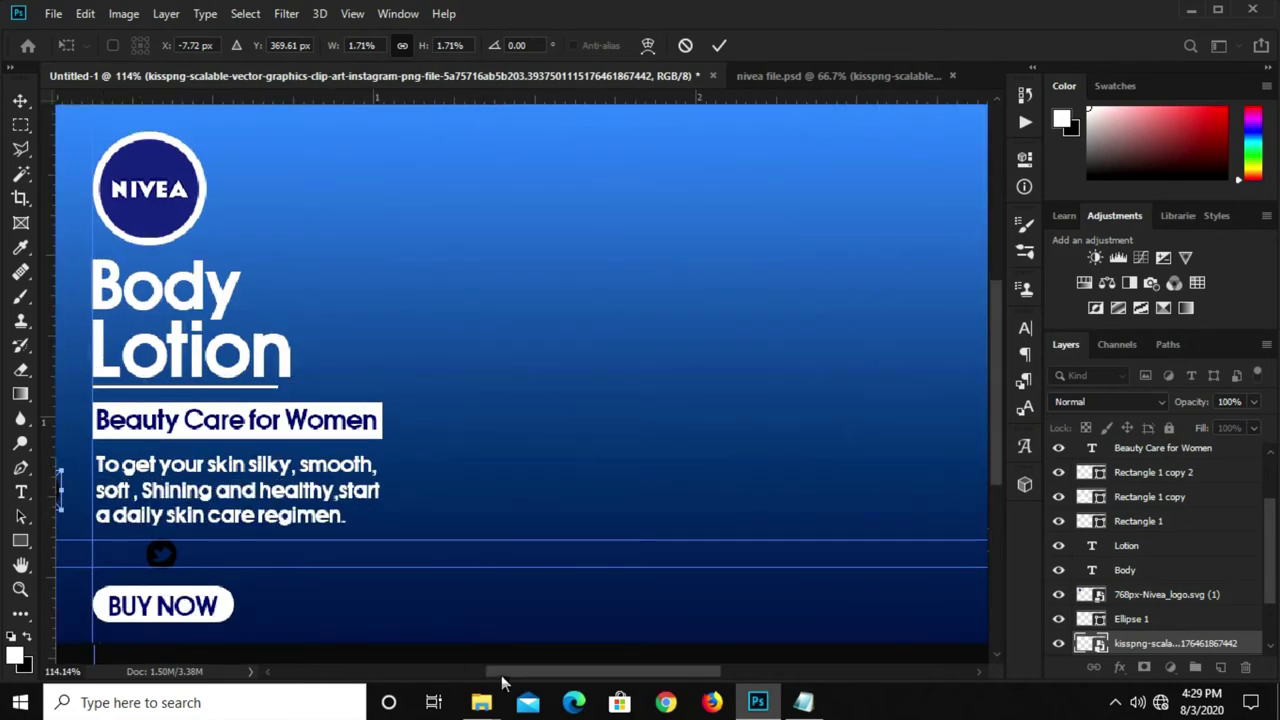
{"action": "scroll", "coordinate": [503, 678], "scroll_direction": "left", "scroll_amount": 3}
{"action": "left_click_drag", "start_coordinate": [149, 490], "coordinate": [221, 562]}
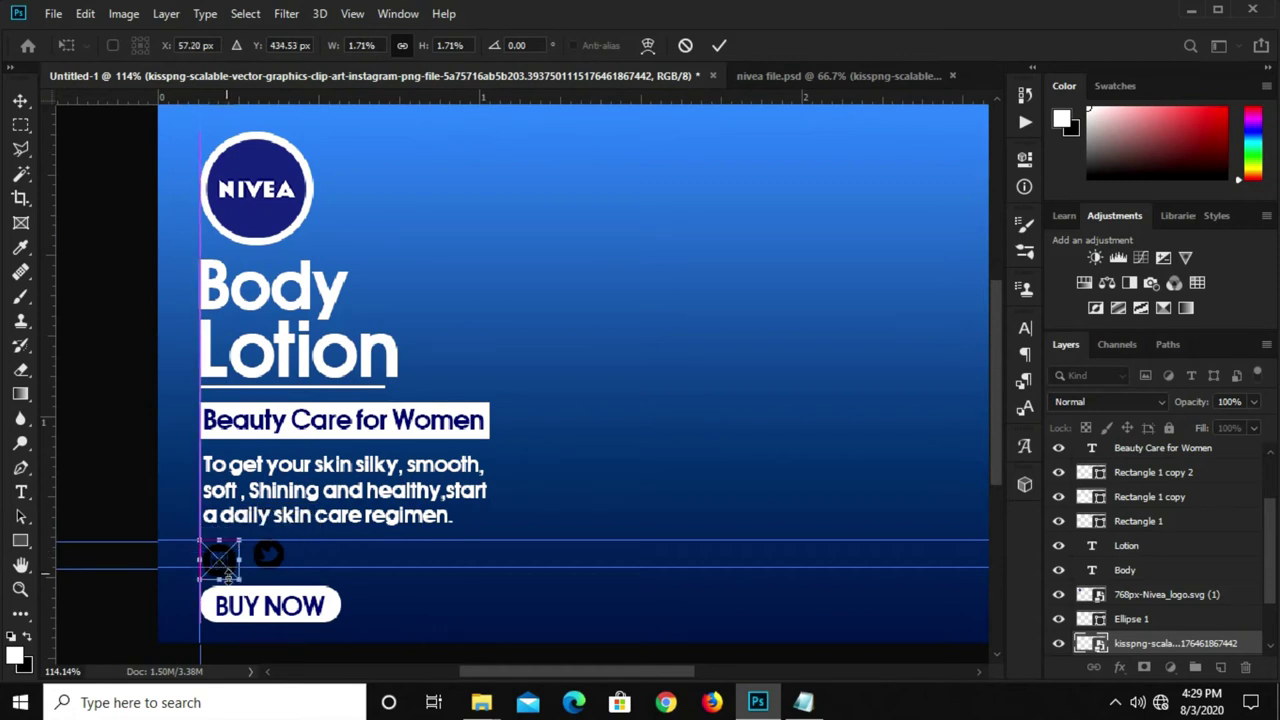
{"action": "left_click_drag", "start_coordinate": [239, 578], "coordinate": [240, 568]}
{"action": "key", "text": "Up"}
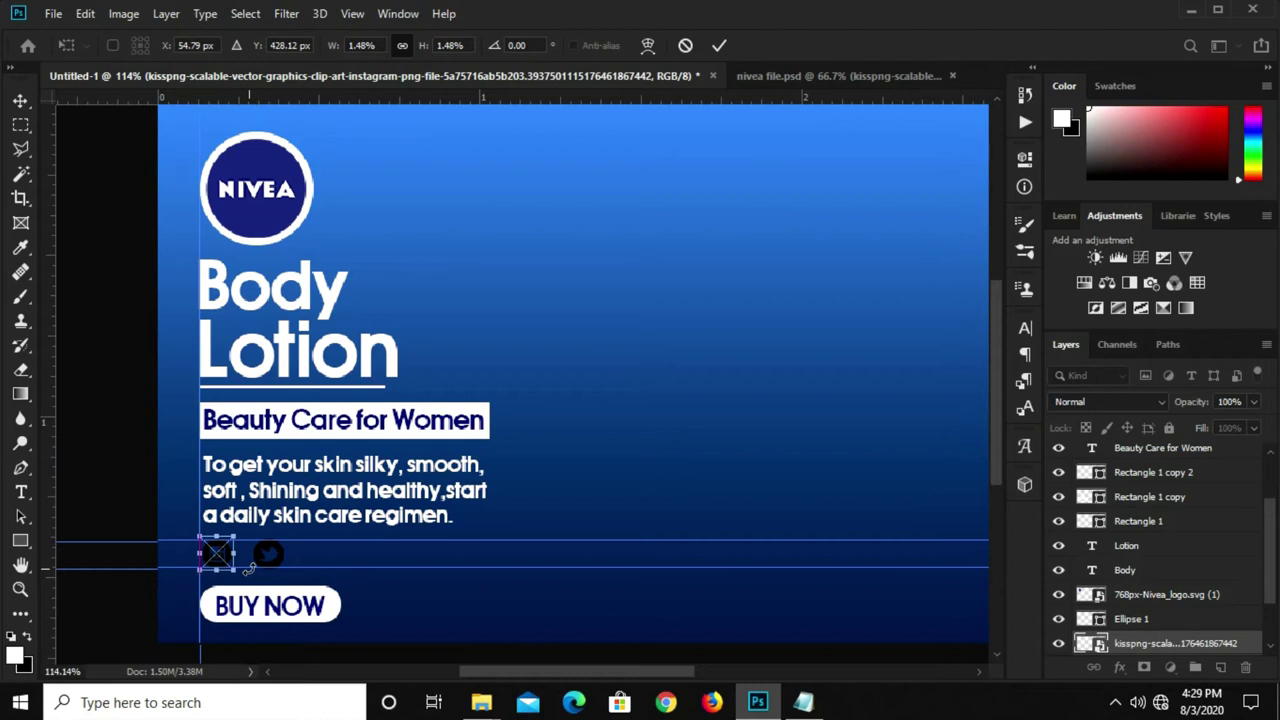
{"action": "key", "text": "Return"}
{"action": "left_click", "coordinate": [270, 565]}
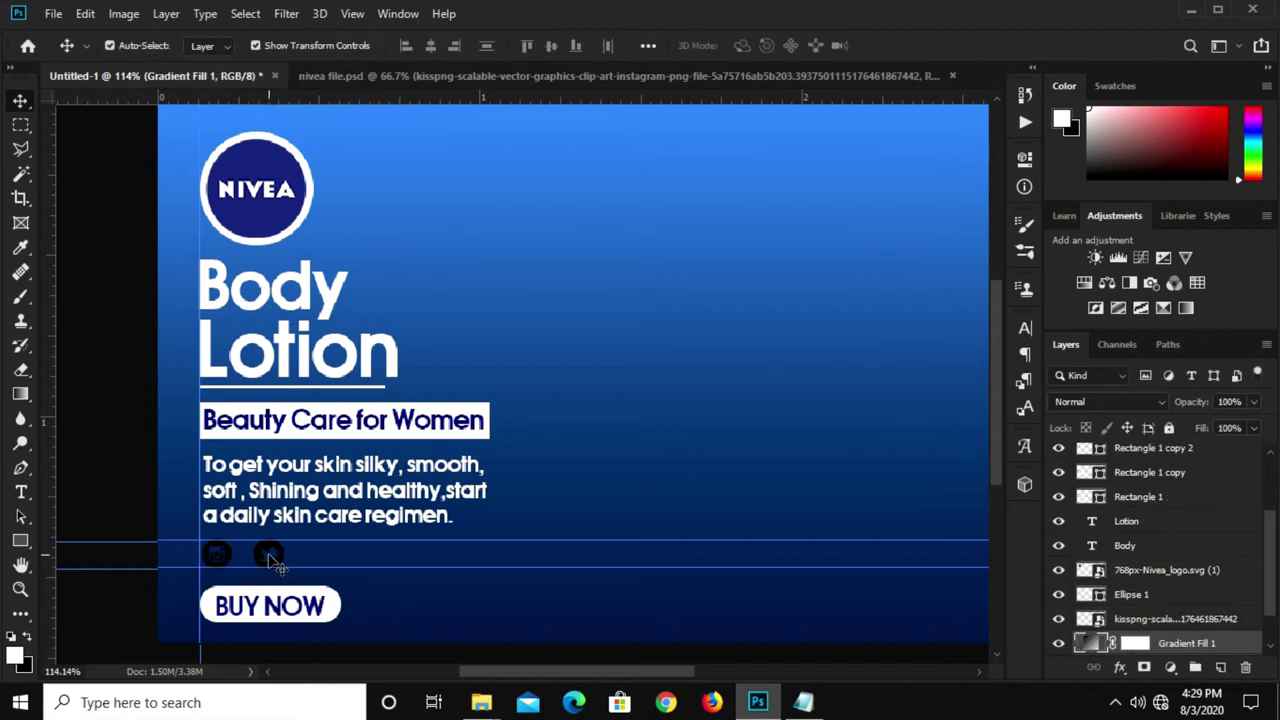
Nudge the Twitter icon left and bring the Facebook circle from nivea file.psd into the banner
{"action": "left_click", "coordinate": [270, 558]}
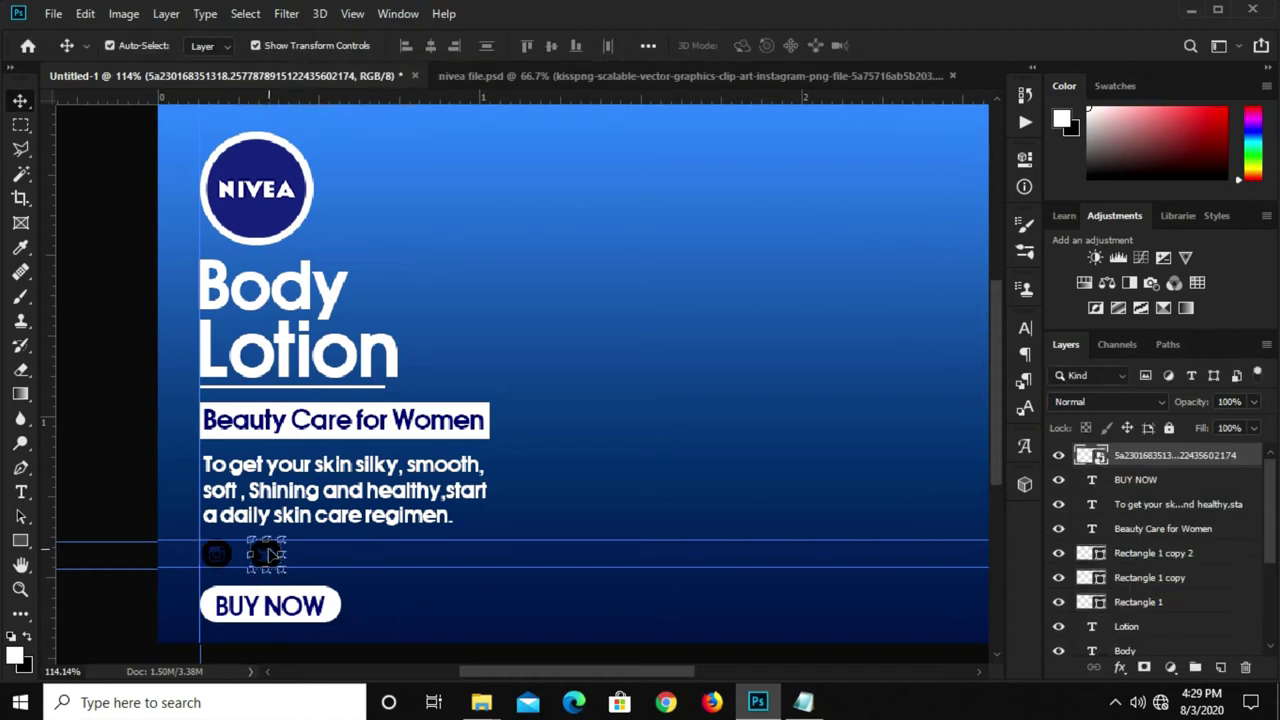
{"action": "key", "text": "Left"}
{"action": "key", "text": "Left"}
{"action": "key", "text": "Left"}
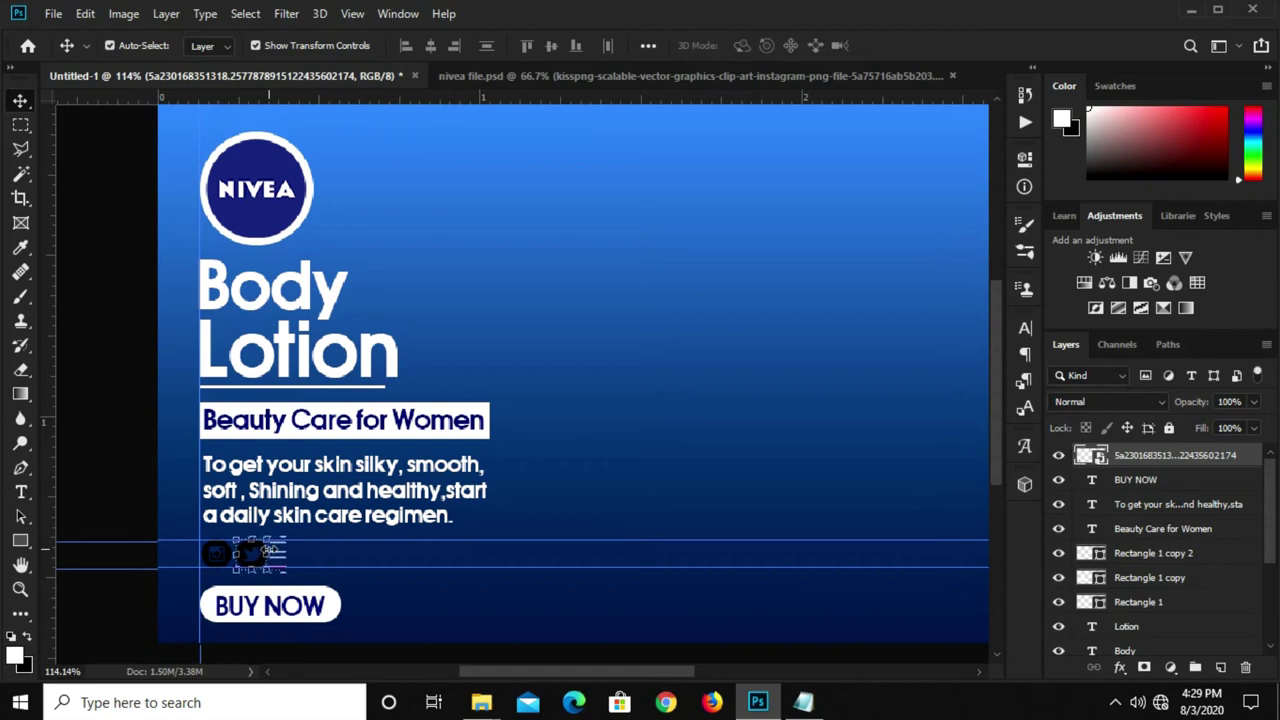
{"action": "left_click", "coordinate": [733, 79]}
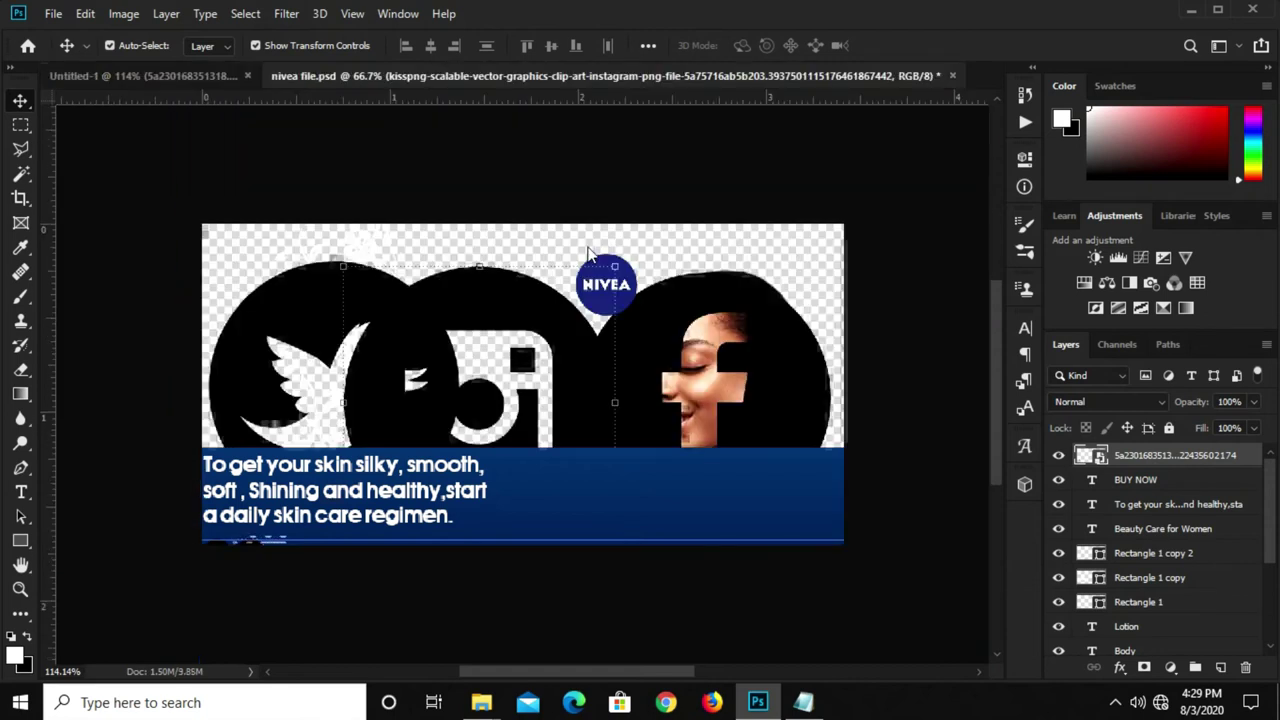
{"action": "left_click", "coordinate": [781, 430], "text": "ctrl"}
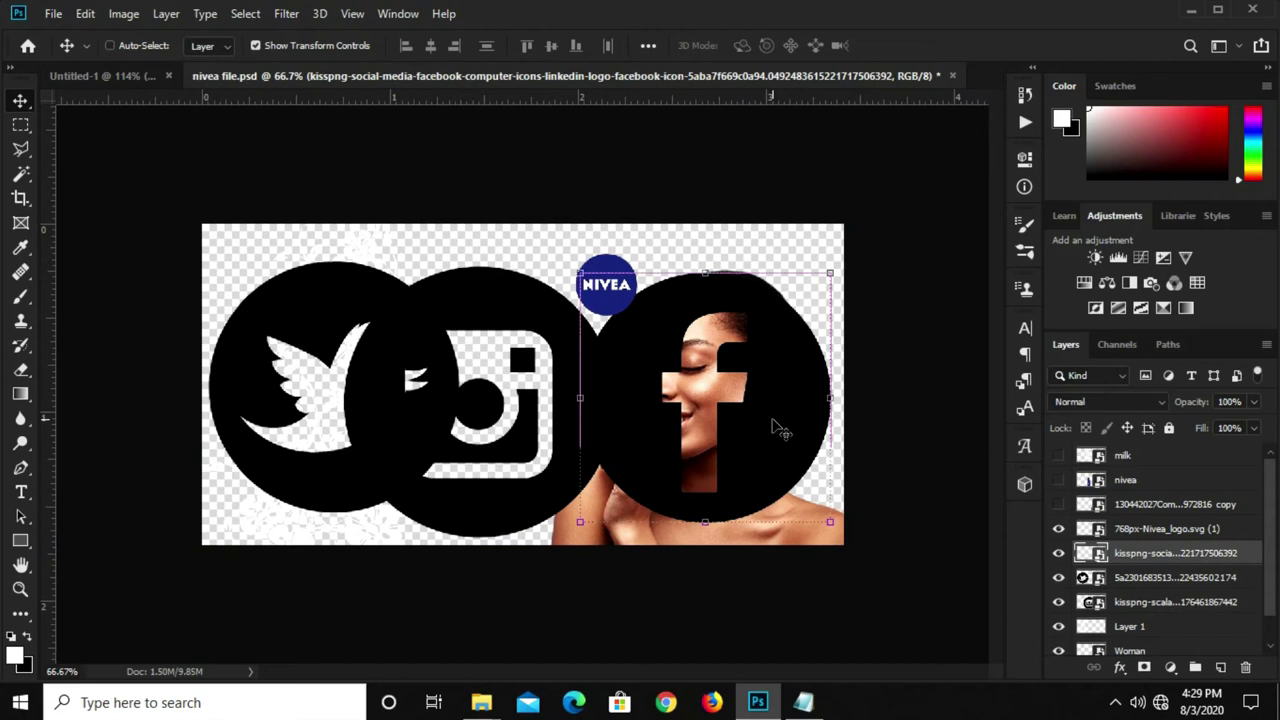
{"action": "left_click_drag", "start_coordinate": [638, 345], "coordinate": [168, 310]}
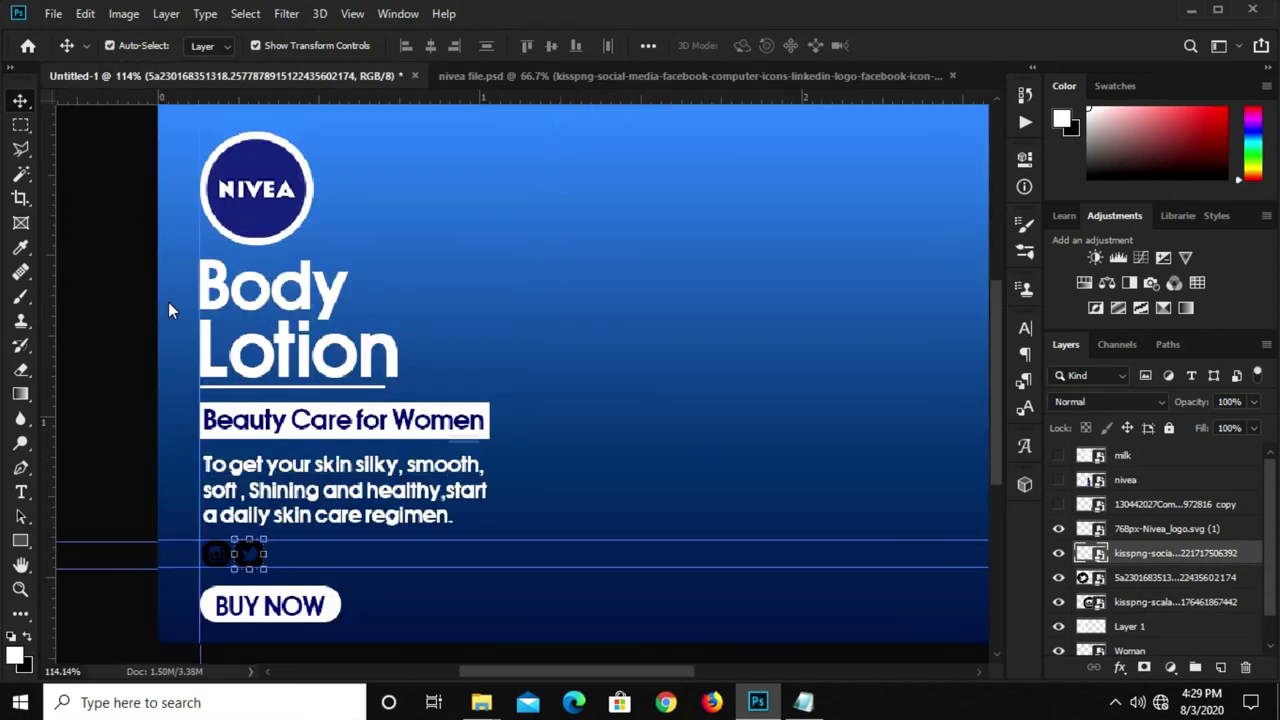
{"action": "left_click", "coordinate": [560, 76]}
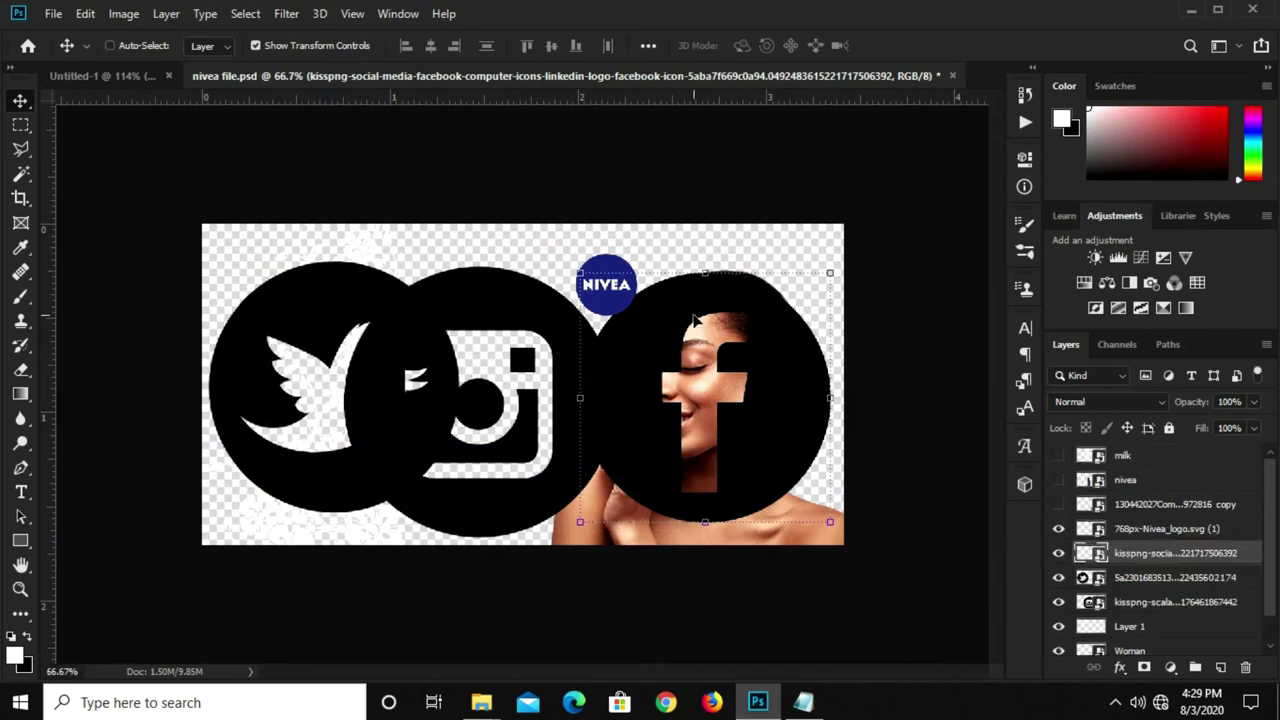
{"action": "mouse_move", "coordinate": [250, 115]}
{"action": "left_mouse_down"}
{"action": "mouse_move", "coordinate": [145, 232]}
{"action": "mouse_move", "coordinate": [343, 357]}
{"action": "left_mouse_up"}
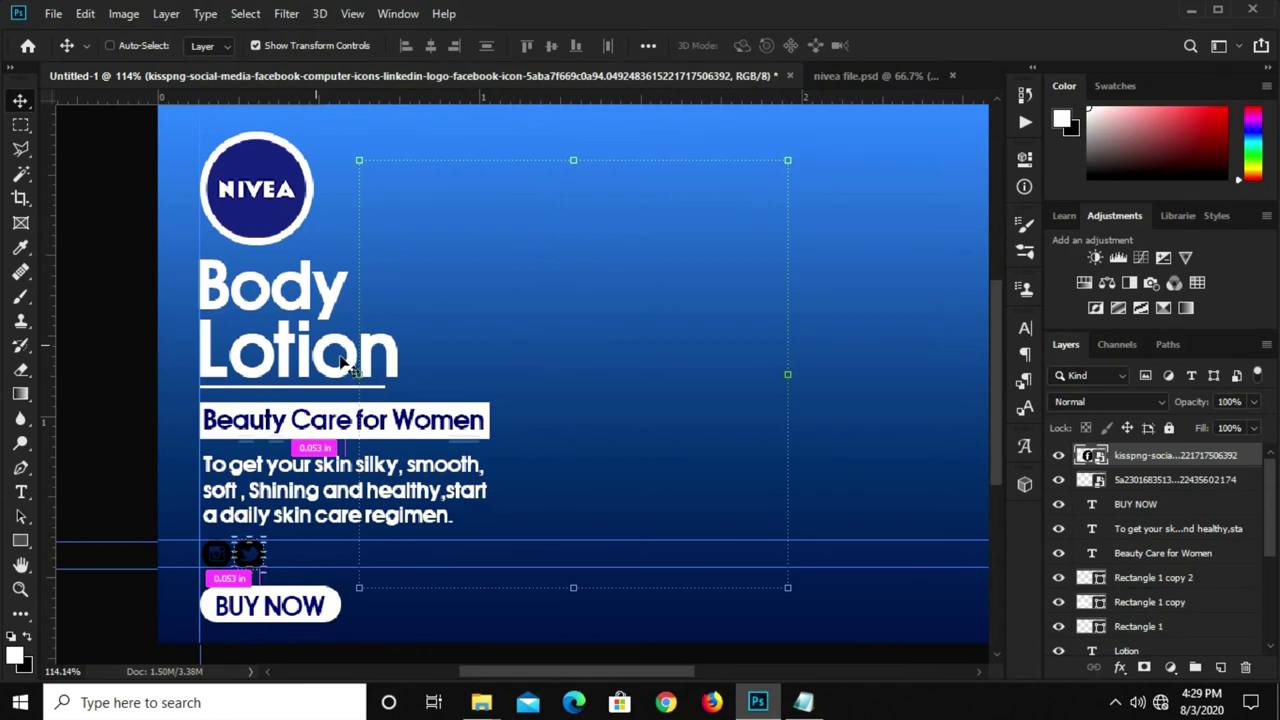
Shrink the Facebook icon into the icon row and enlarge the Twitter icon slightly
{"action": "mouse_move", "coordinate": [787, 160]}
{"action": "left_mouse_down"}
{"action": "mouse_move", "coordinate": [486, 440]}
{"action": "mouse_move", "coordinate": [405, 537]}
{"action": "mouse_move", "coordinate": [291, 558]}
{"action": "mouse_move", "coordinate": [306, 580]}
{"action": "mouse_move", "coordinate": [285, 565]}
{"action": "mouse_move", "coordinate": [294, 574]}
{"action": "left_mouse_up"}
{"action": "scroll", "coordinate": [291, 558], "scroll_direction": "up", "scroll_amount": 2}
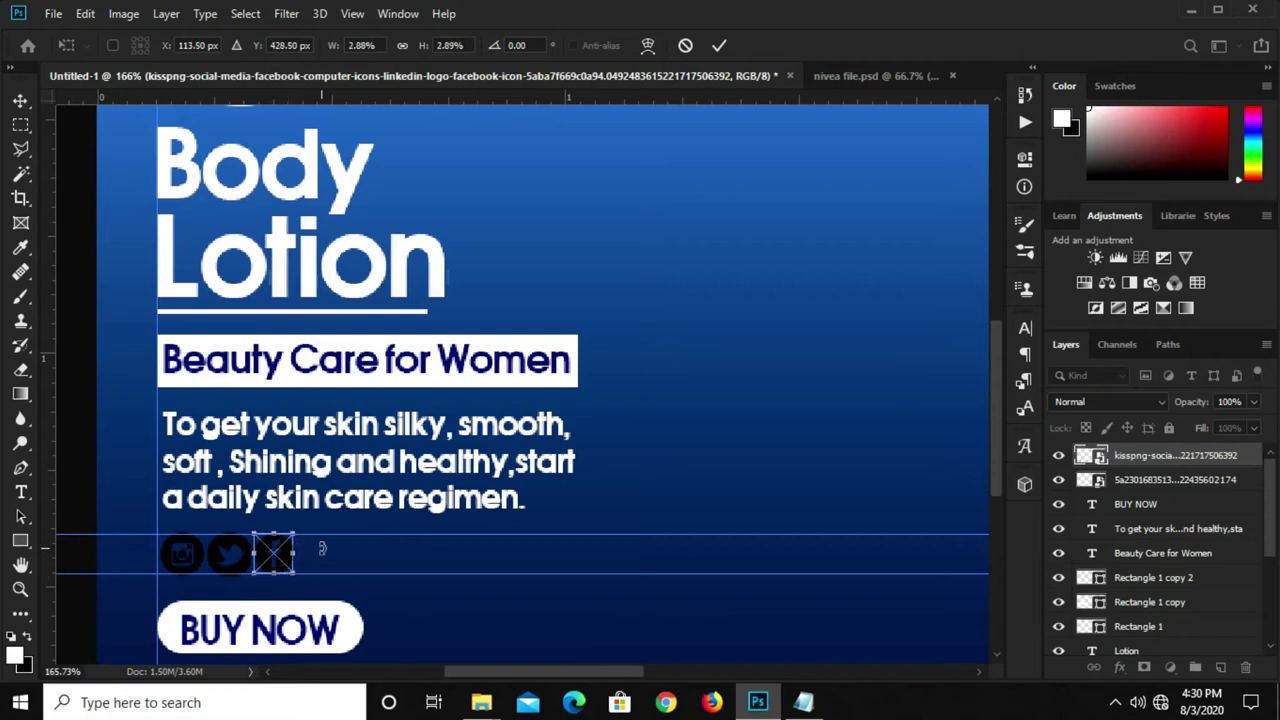
{"action": "key", "text": "Return"}
{"action": "left_click", "coordinate": [357, 554]}
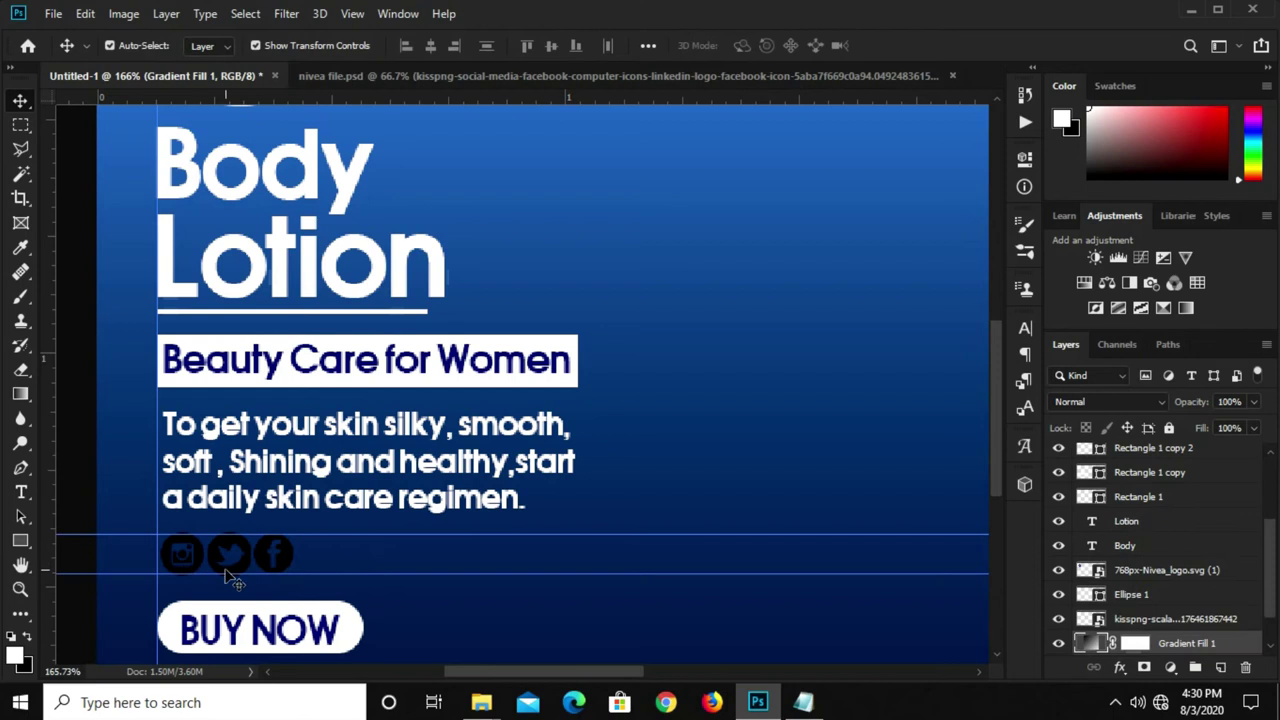
{"action": "left_click", "coordinate": [228, 570]}
{"action": "left_click_drag", "start_coordinate": [254, 578], "coordinate": [251, 574]}
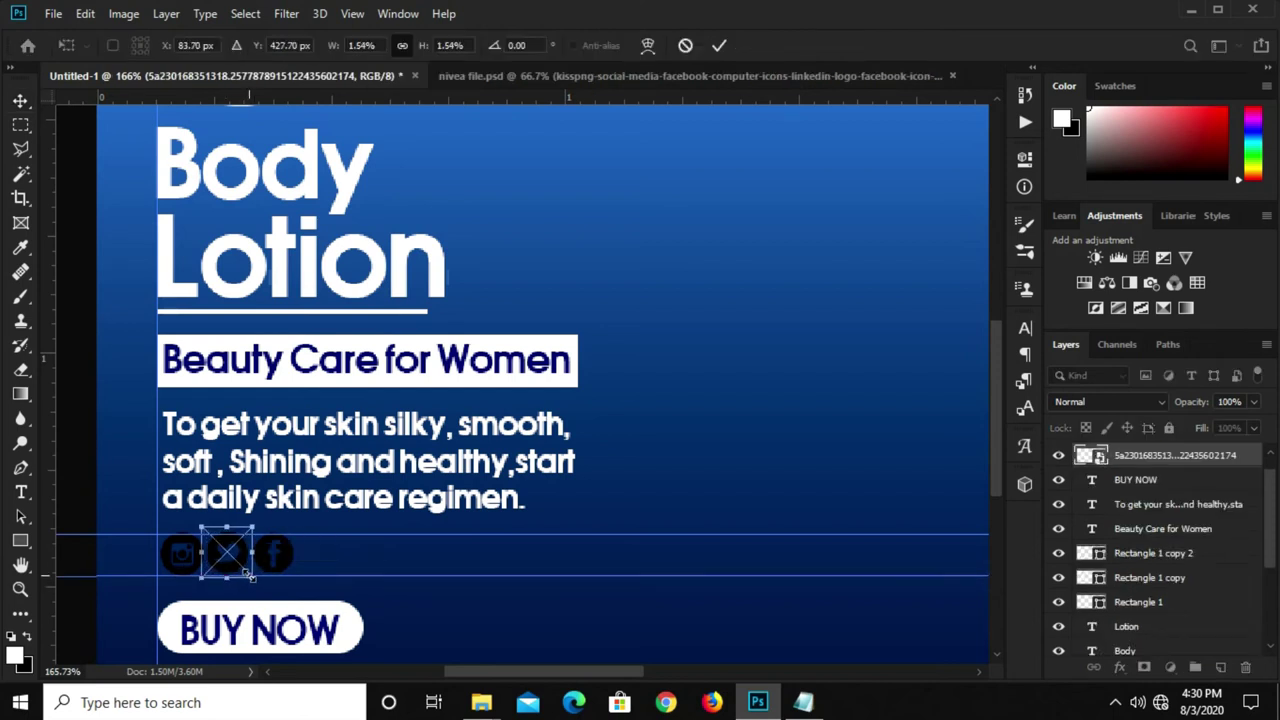
{"action": "key", "text": "Return"}
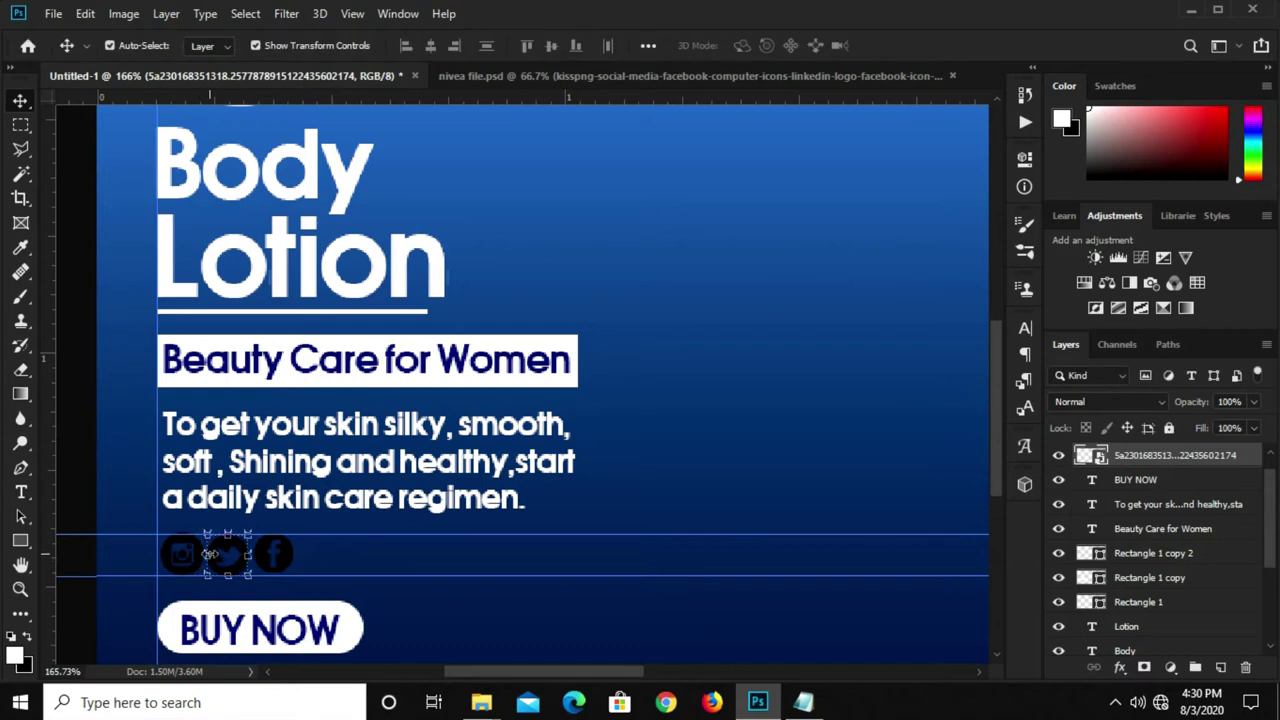
{"action": "left_click", "coordinate": [475, 572]}
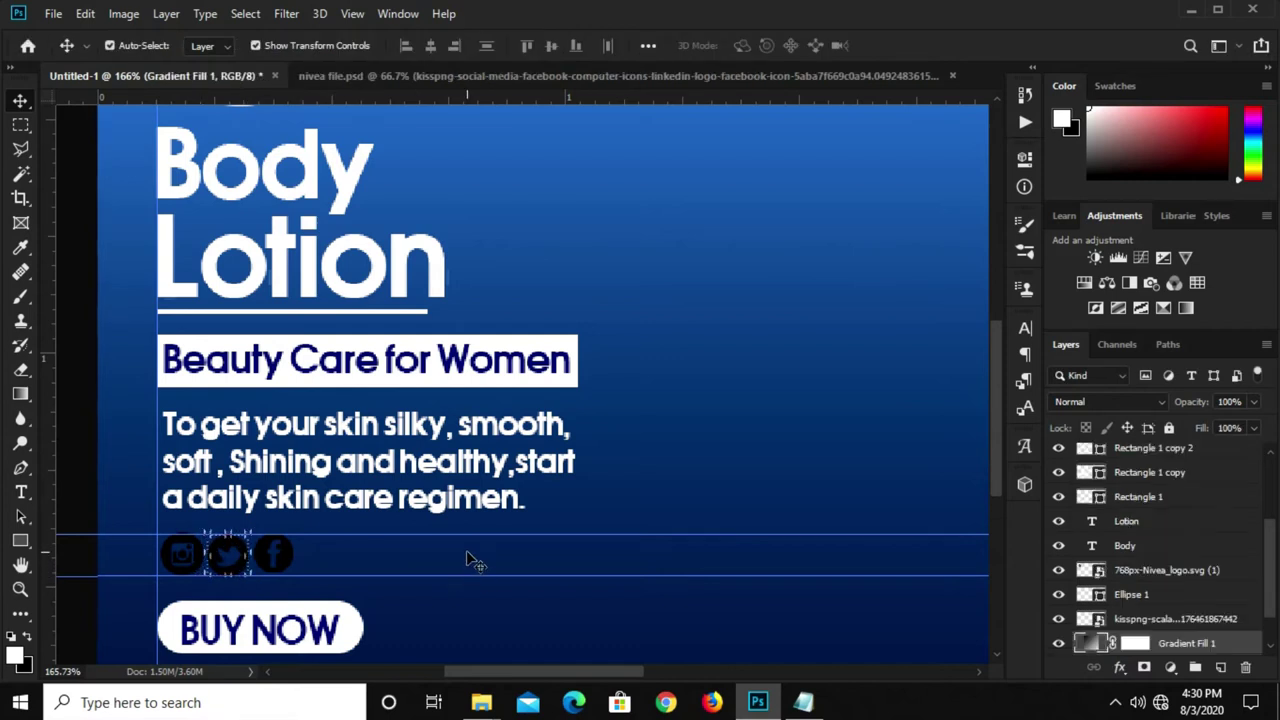
Bring the Facebook icon to the front and enlarge it slightly to match the others
{"action": "left_click", "coordinate": [290, 550]}
{"action": "key", "text": "ctrl+shift+bracketright"}
{"action": "left_click_drag", "start_coordinate": [292, 537], "coordinate": [292, 536]}
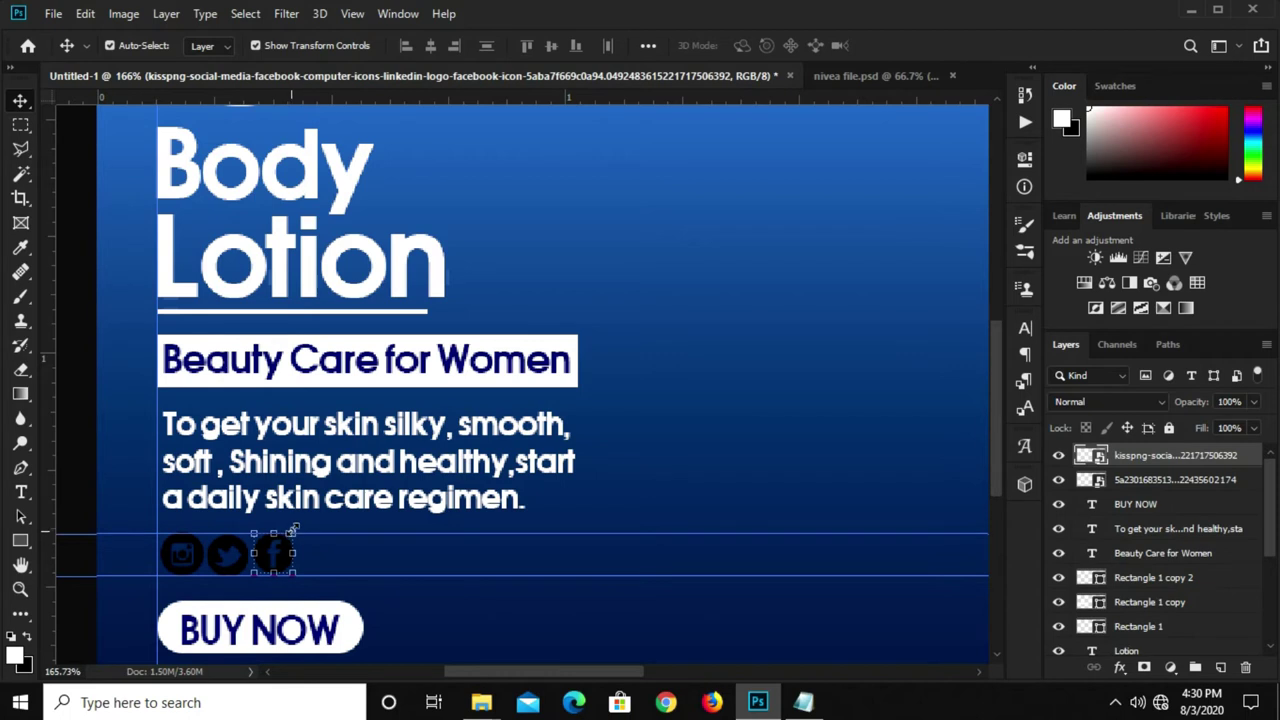
{"action": "key", "text": "ctrl+t"}
{"action": "left_click_drag", "start_coordinate": [249, 575], "coordinate": [247, 578]}
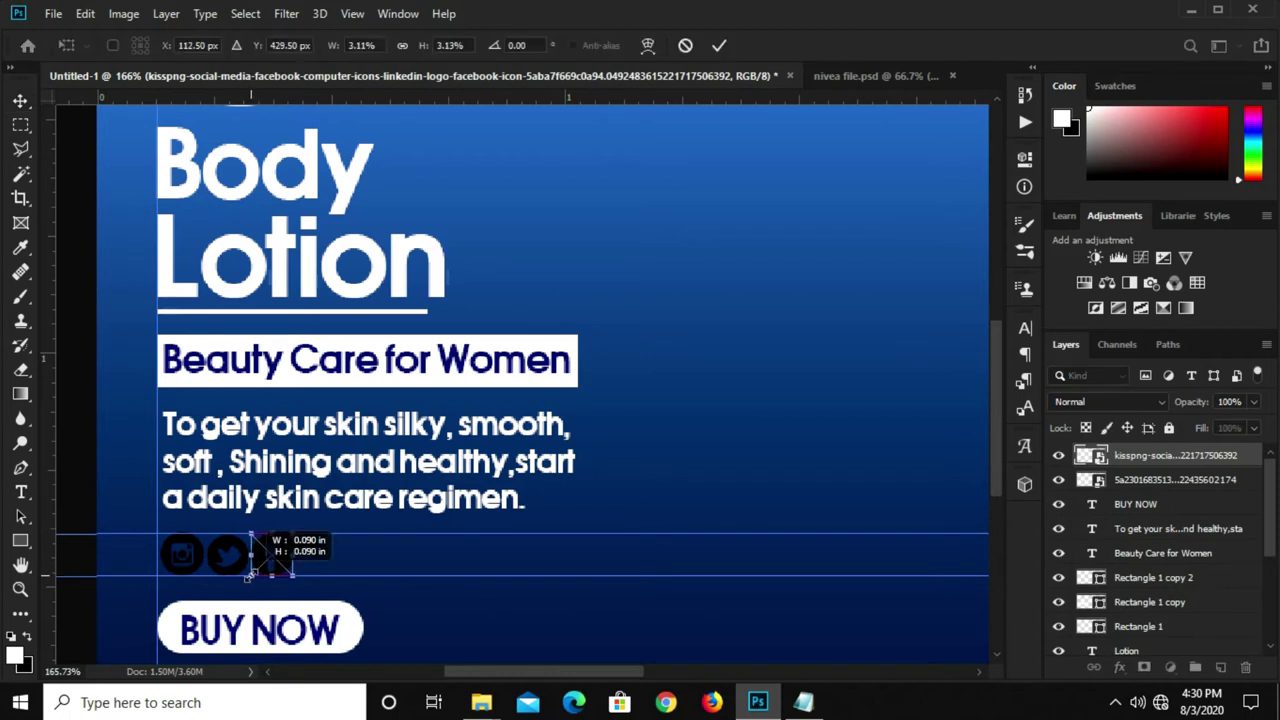
{"action": "key", "text": "Return"}
{"action": "left_click", "coordinate": [640, 514]}
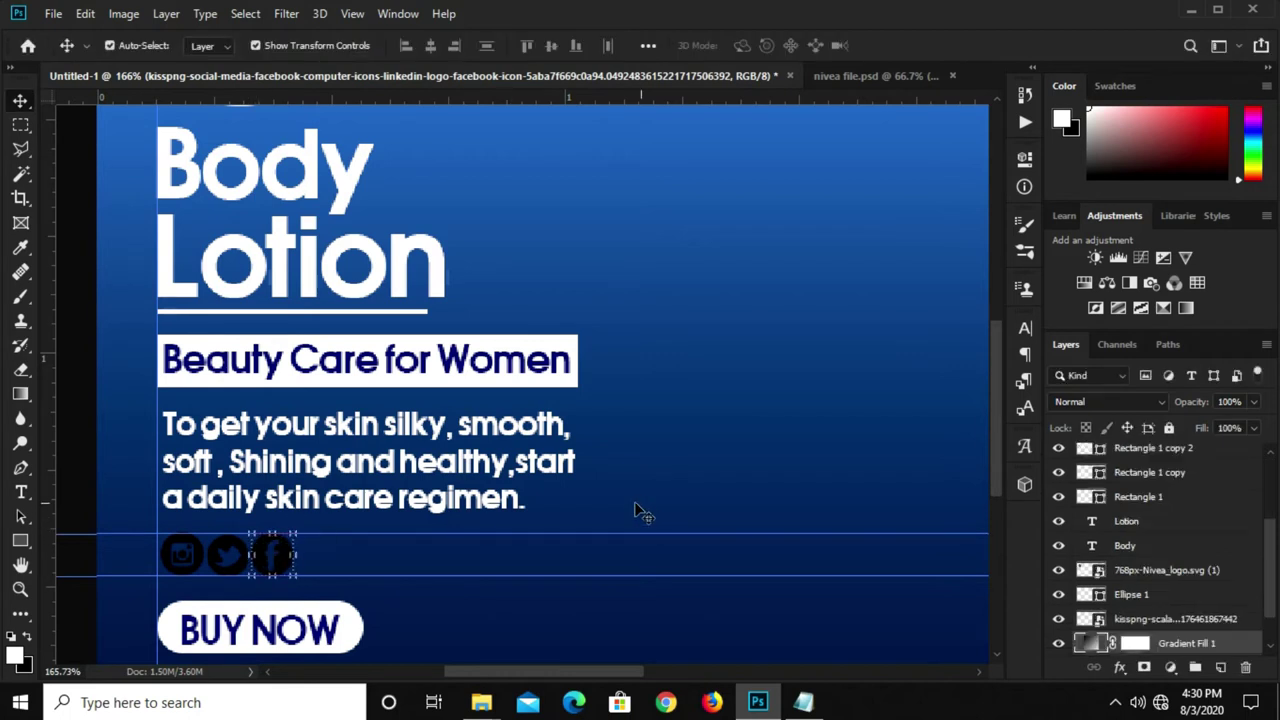
{"action": "scroll", "coordinate": [557, 484], "scroll_direction": "down", "scroll_amount": 1}
{"action": "scroll", "coordinate": [557, 484], "scroll_direction": "down", "scroll_amount": 1}
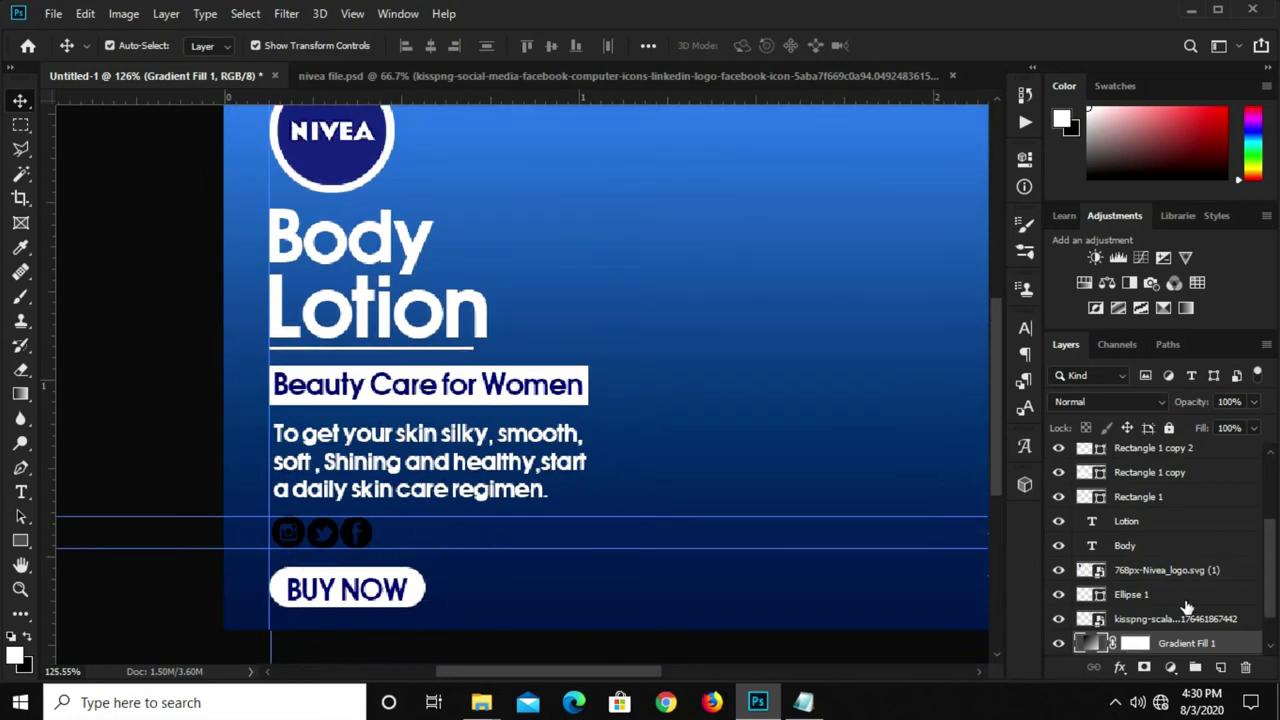
{"action": "scroll", "coordinate": [1186, 607], "scroll_direction": "up", "scroll_amount": 3}
{"action": "scroll", "coordinate": [1180, 595], "scroll_direction": "up", "scroll_amount": 2}
Select the Twitter, Instagram and Facebook icon layers together in the Layers panel
{"action": "left_click", "coordinate": [1175, 483]}
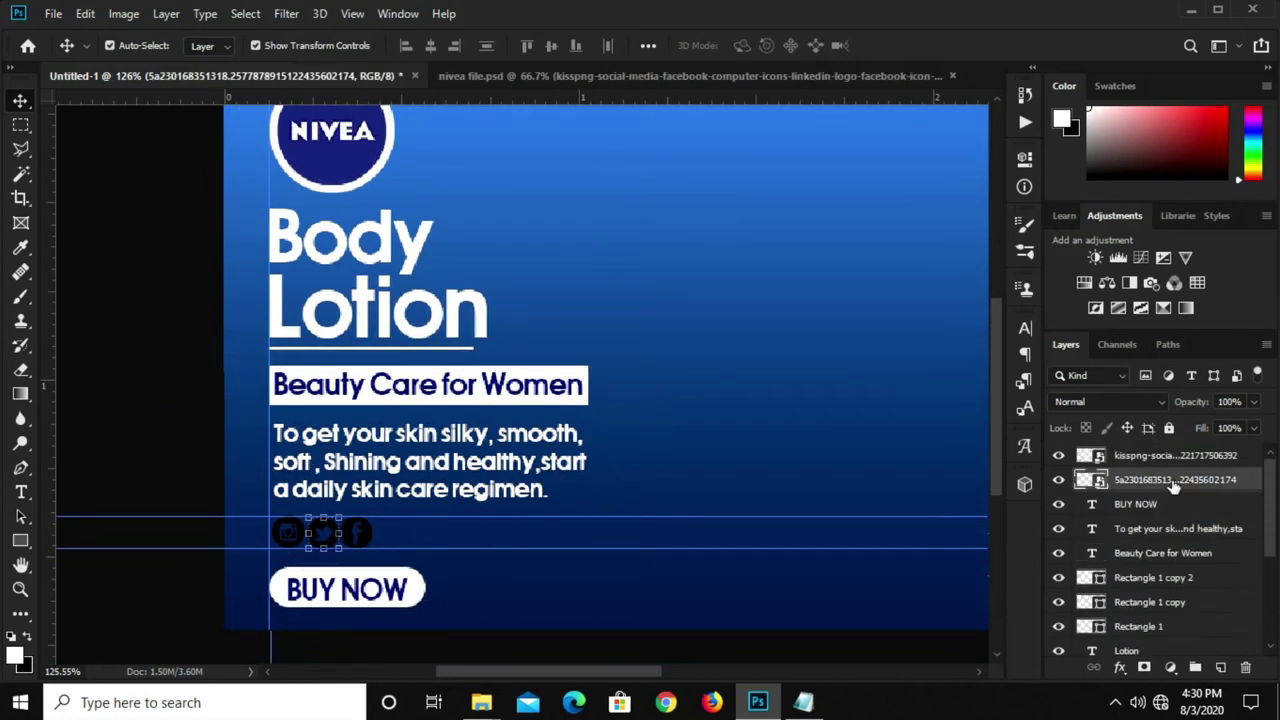
{"action": "left_click", "coordinate": [1172, 460], "text": "shift"}
{"action": "scroll", "coordinate": [1172, 480], "scroll_direction": "down", "scroll_amount": 2}
{"action": "scroll", "coordinate": [1170, 520], "scroll_direction": "down", "scroll_amount": 3}
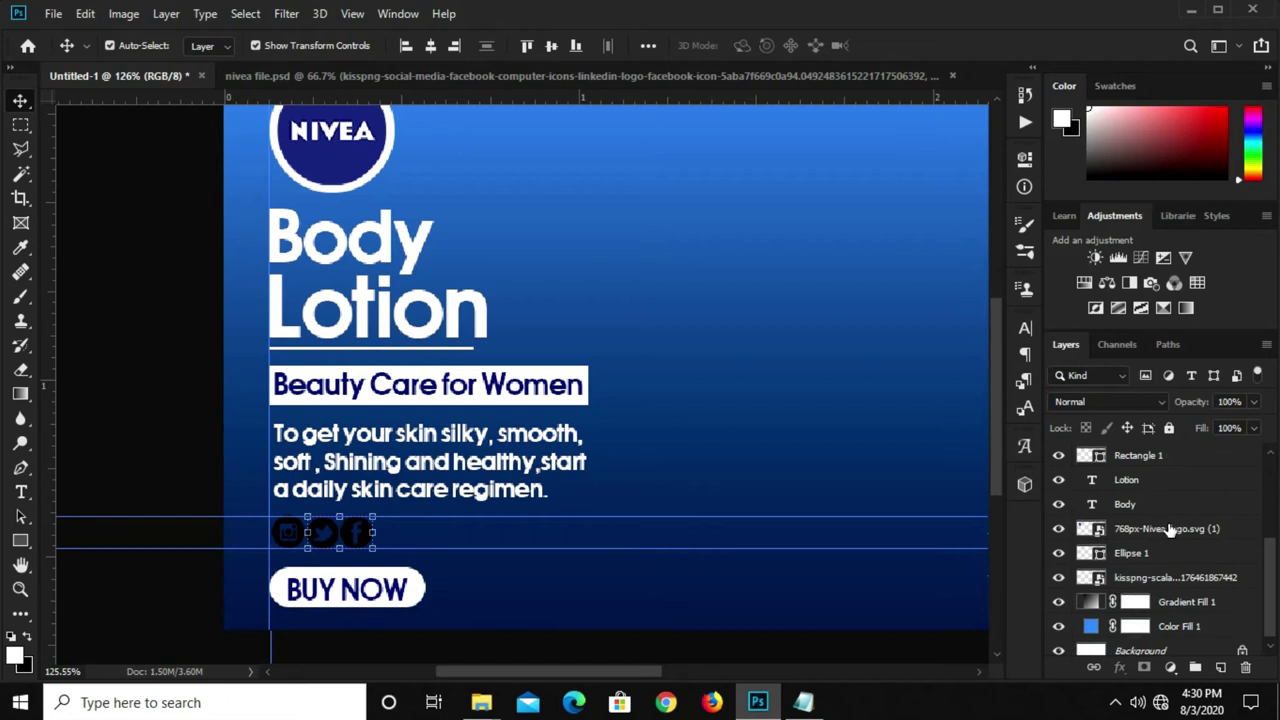
{"action": "left_click", "coordinate": [1168, 577], "text": "ctrl"}
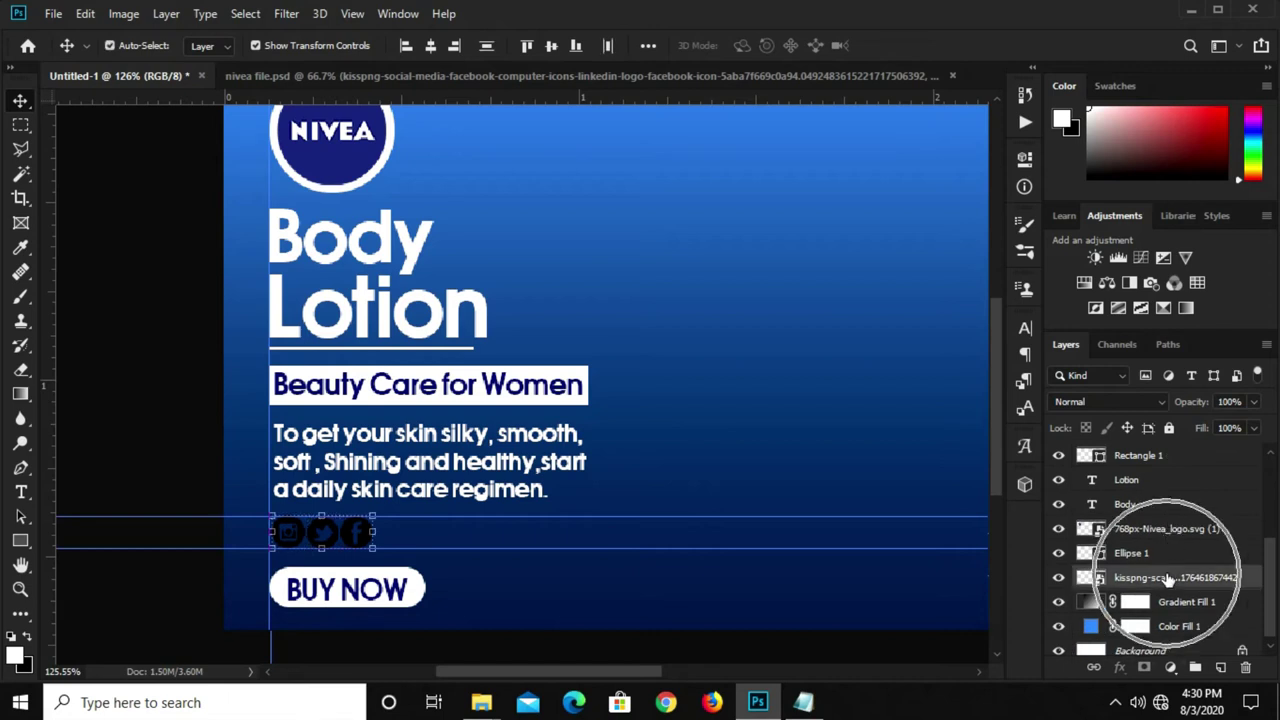
{"action": "scroll", "coordinate": [1167, 540], "scroll_direction": "up", "scroll_amount": 5}
Group the three icon layers as Group 1 and give it a white Color Overlay
{"action": "key", "text": "ctrl+g"}
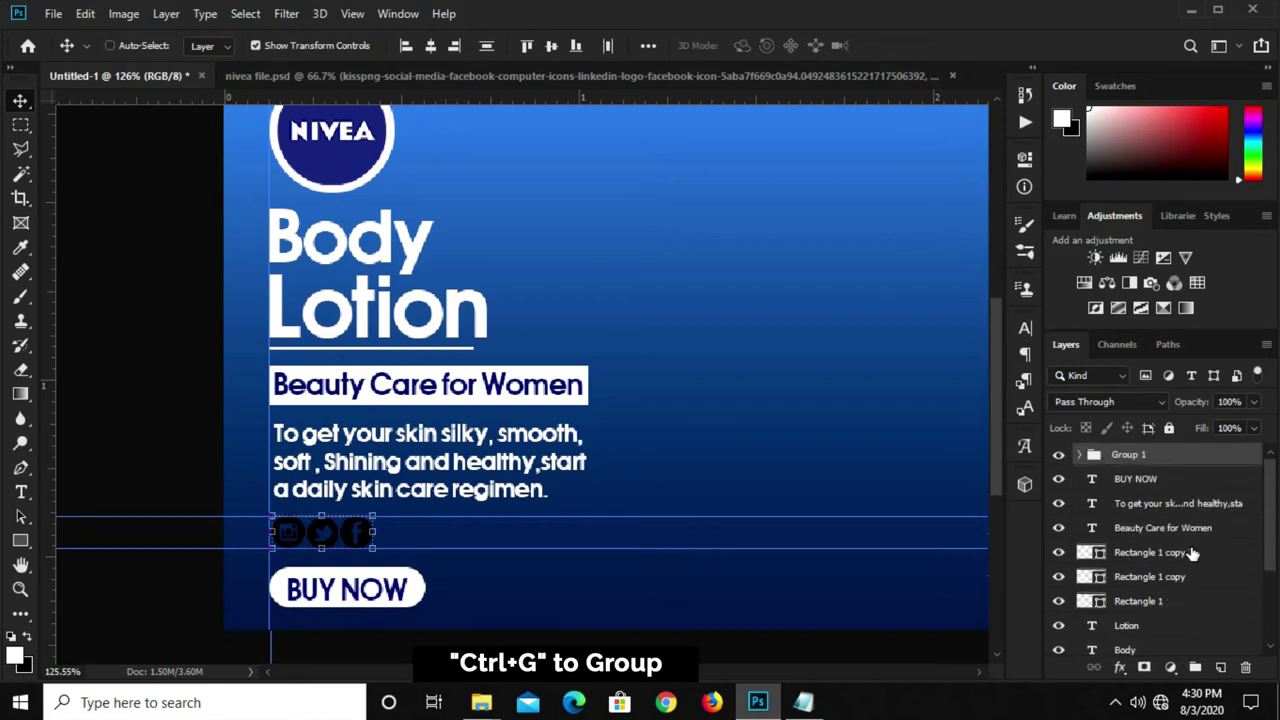
{"action": "left_click", "coordinate": [1059, 455]}
{"action": "left_click", "coordinate": [1059, 456]}
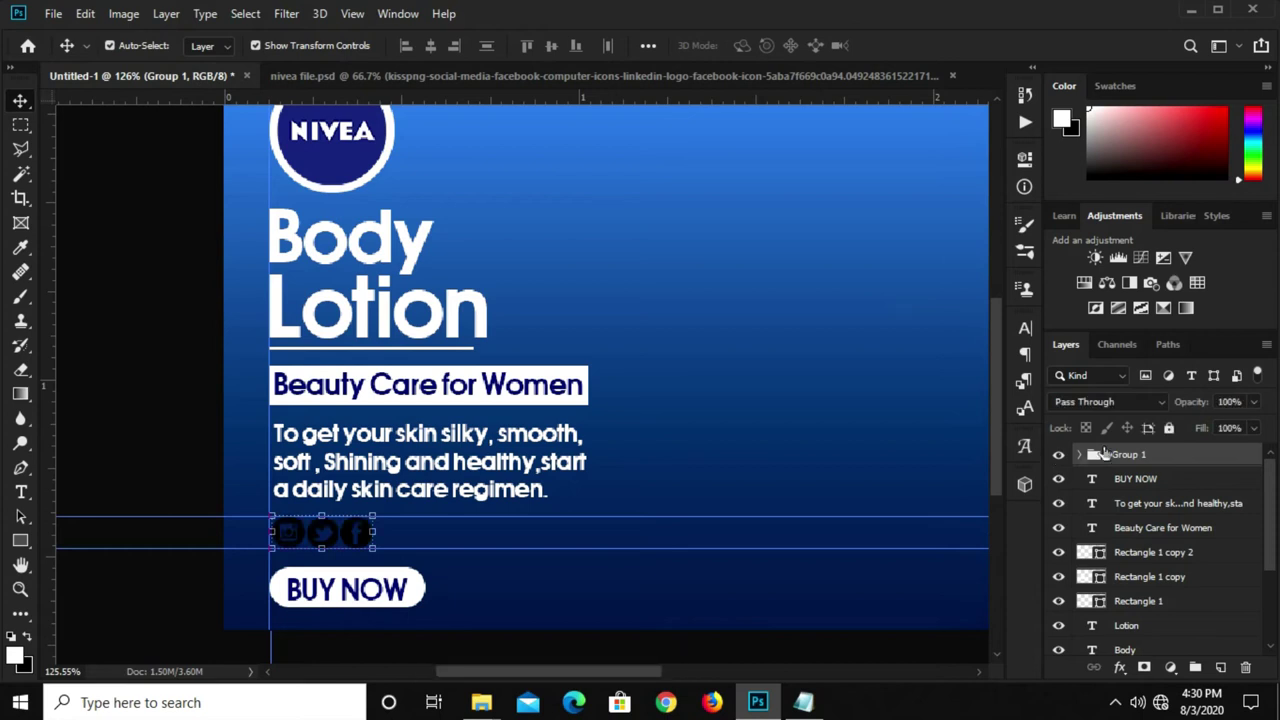
{"action": "left_click", "coordinate": [1119, 668]}
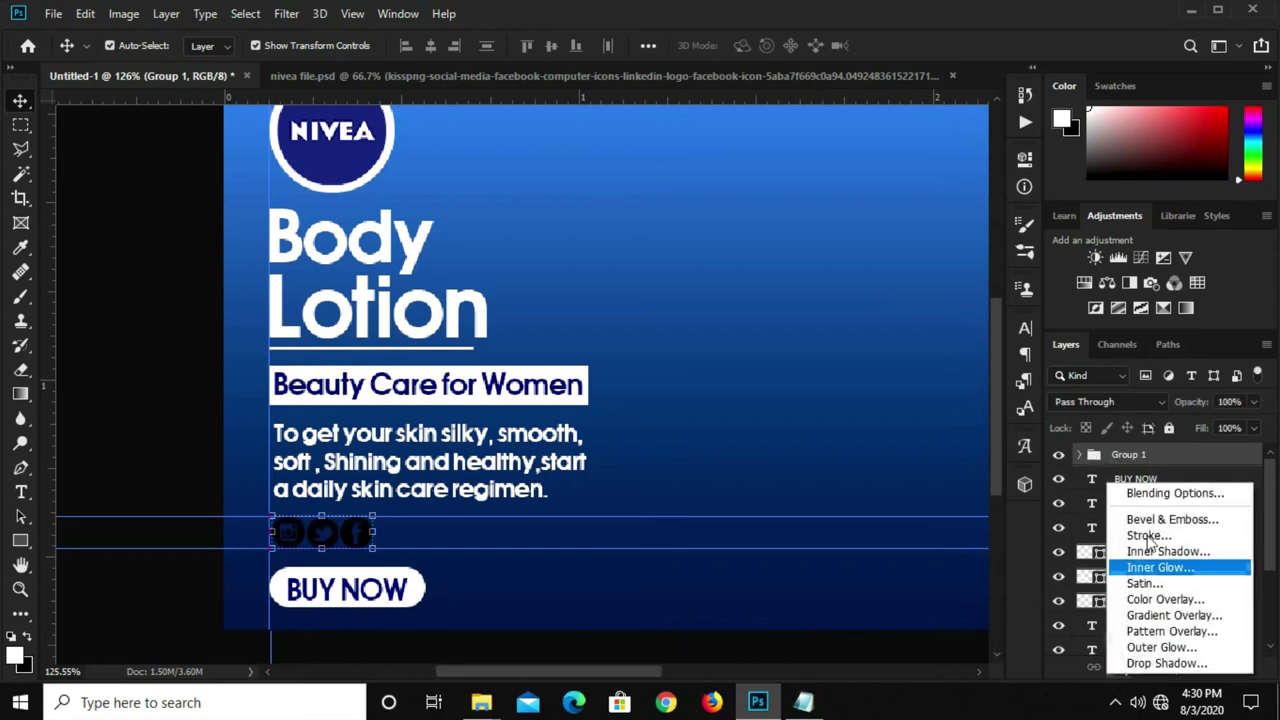
{"action": "left_click", "coordinate": [1138, 604]}
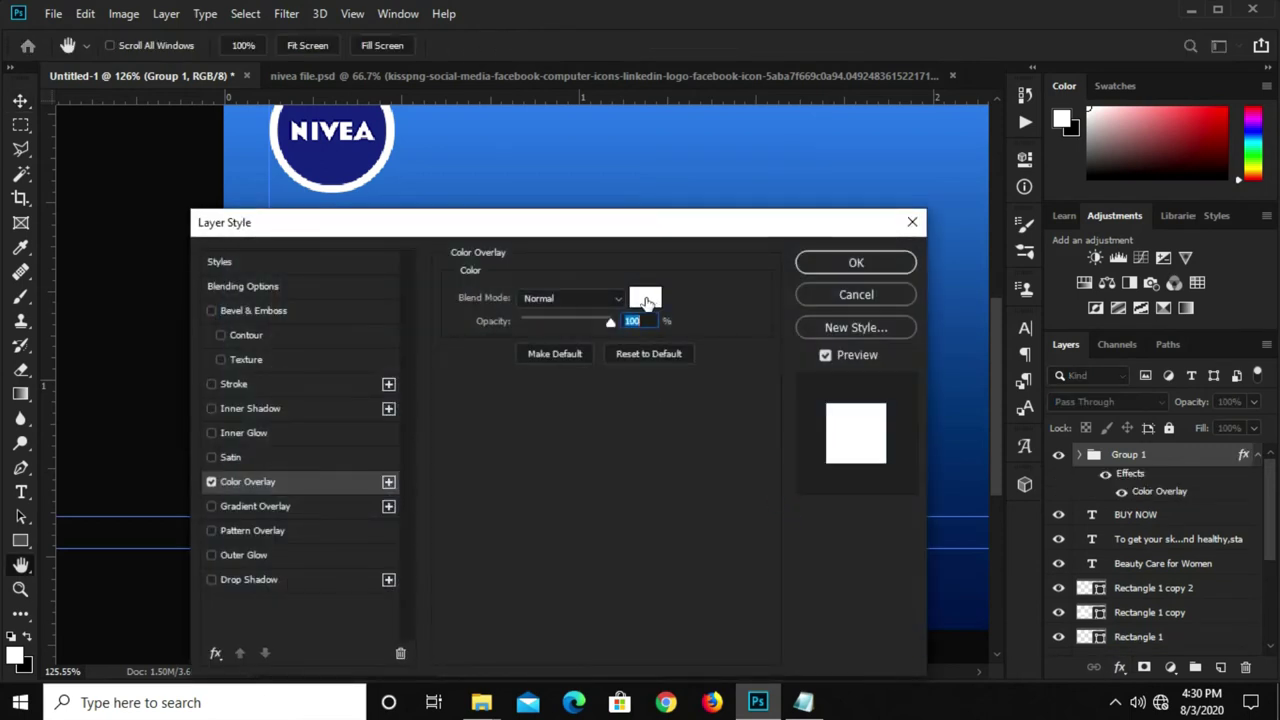
{"action": "left_click", "coordinate": [646, 295]}
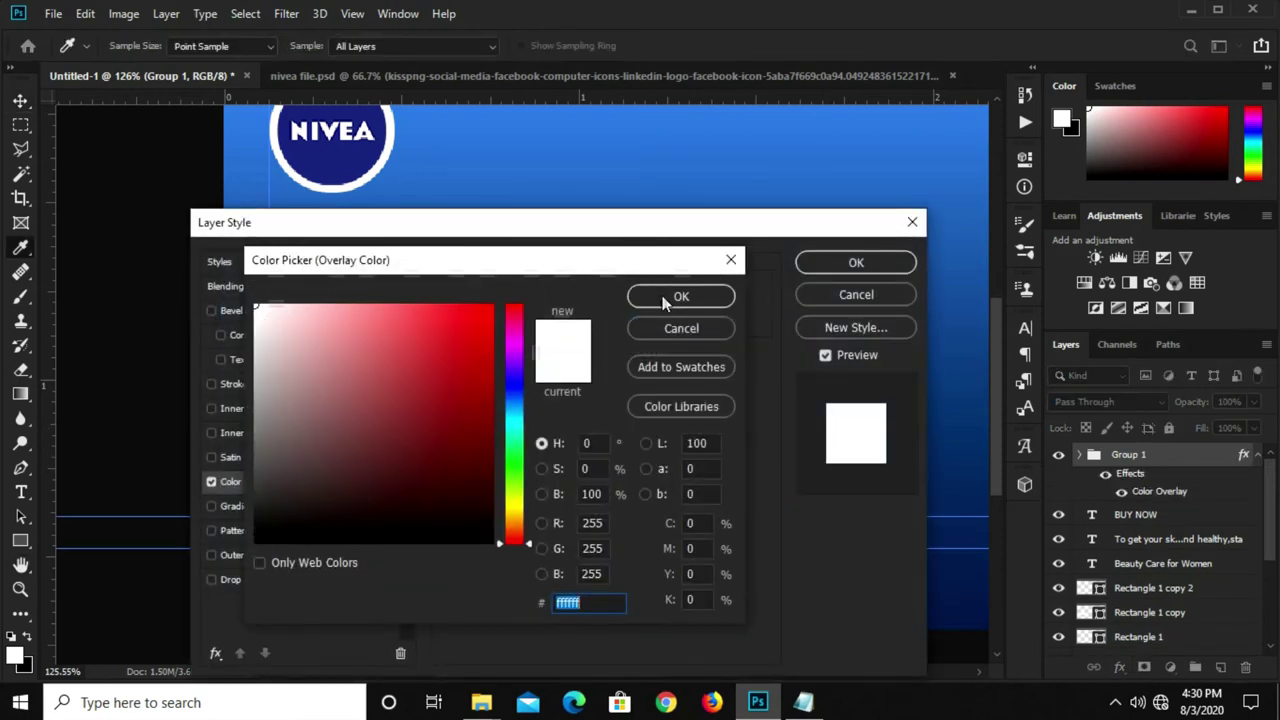
{"action": "left_click", "coordinate": [664, 298]}
{"action": "left_click", "coordinate": [830, 266]}
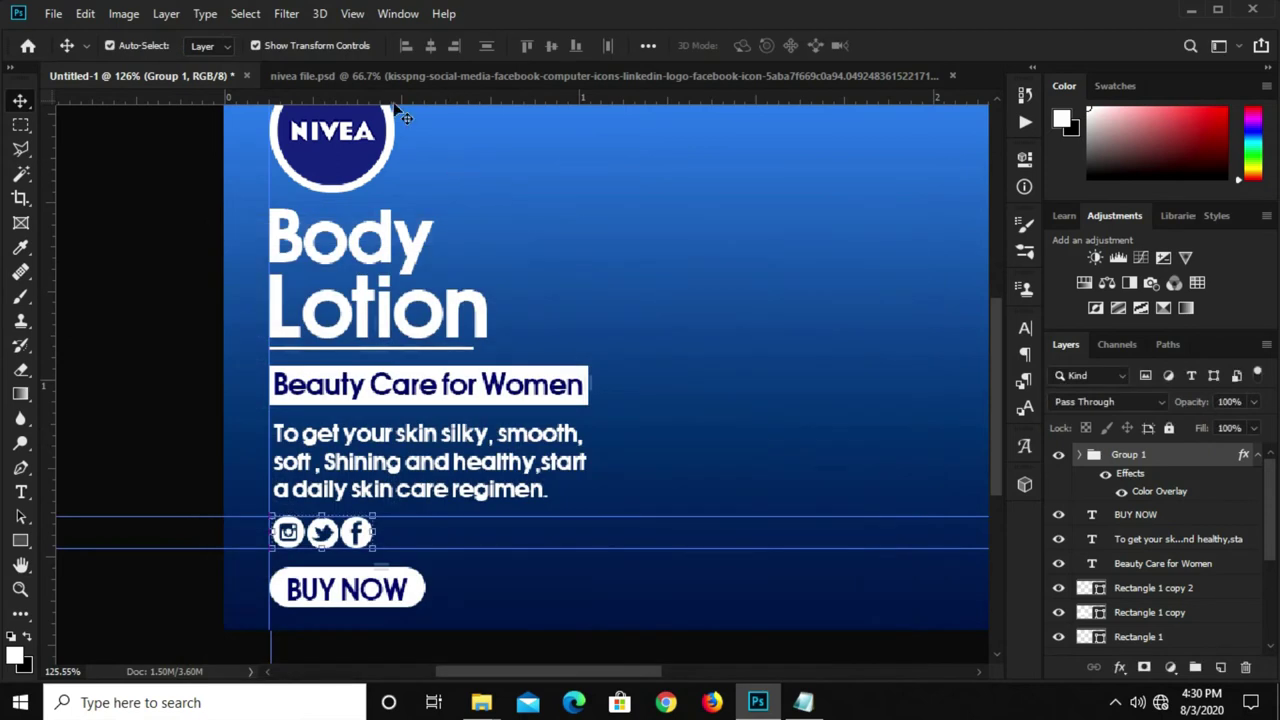
Clear all guides, view the banner at 100%, and select the BUY NOW text layer
{"action": "left_click", "coordinate": [352, 13]}
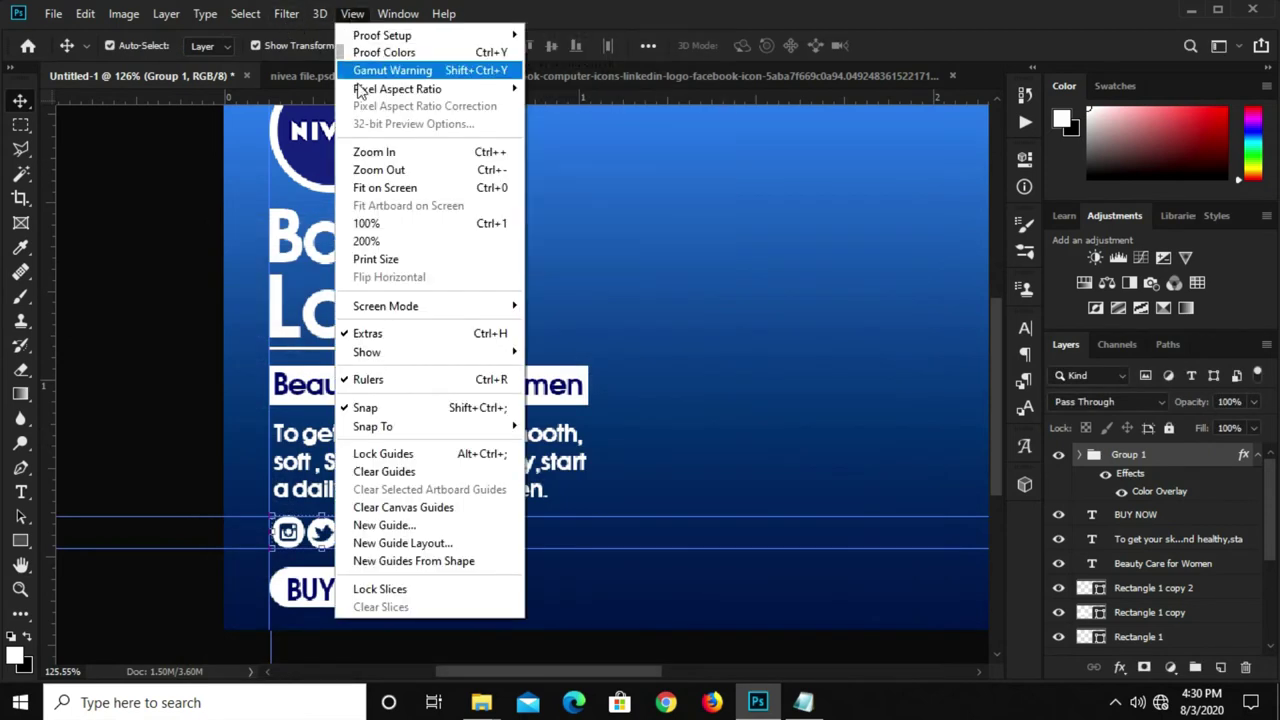
{"action": "left_click", "coordinate": [365, 476]}
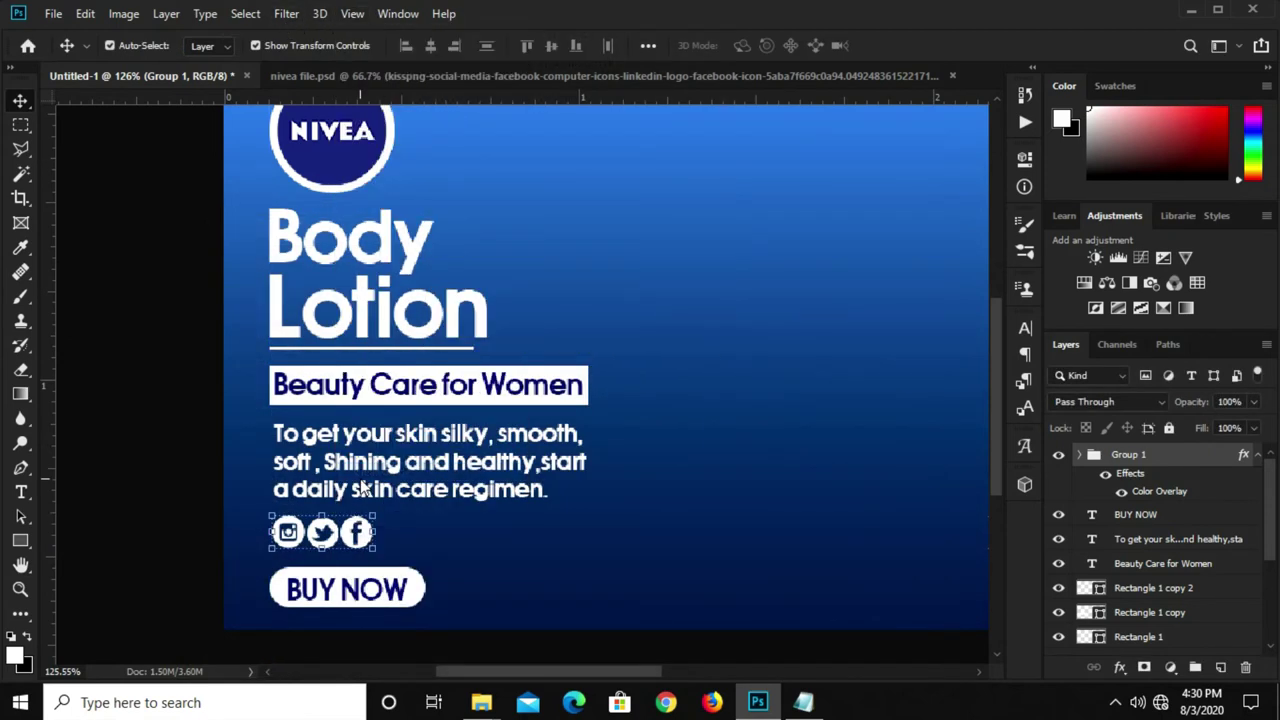
{"action": "key", "text": "ctrl+1"}
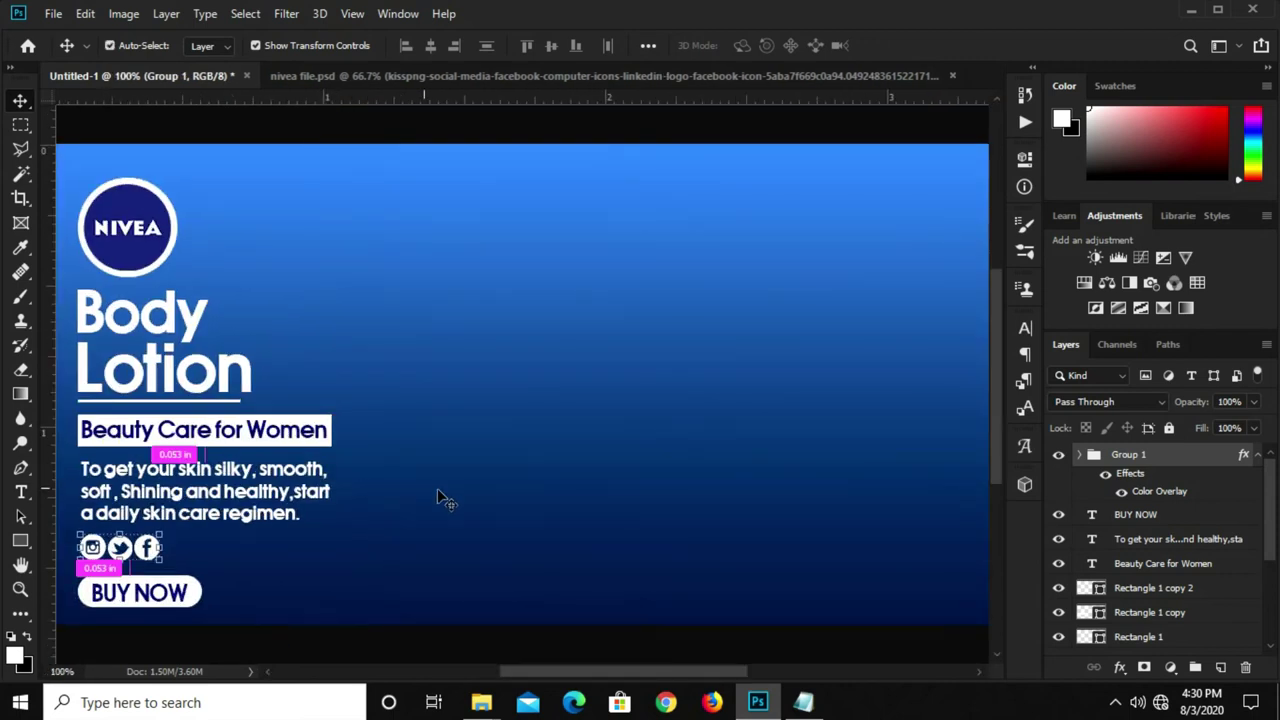
{"action": "left_click", "coordinate": [440, 497]}
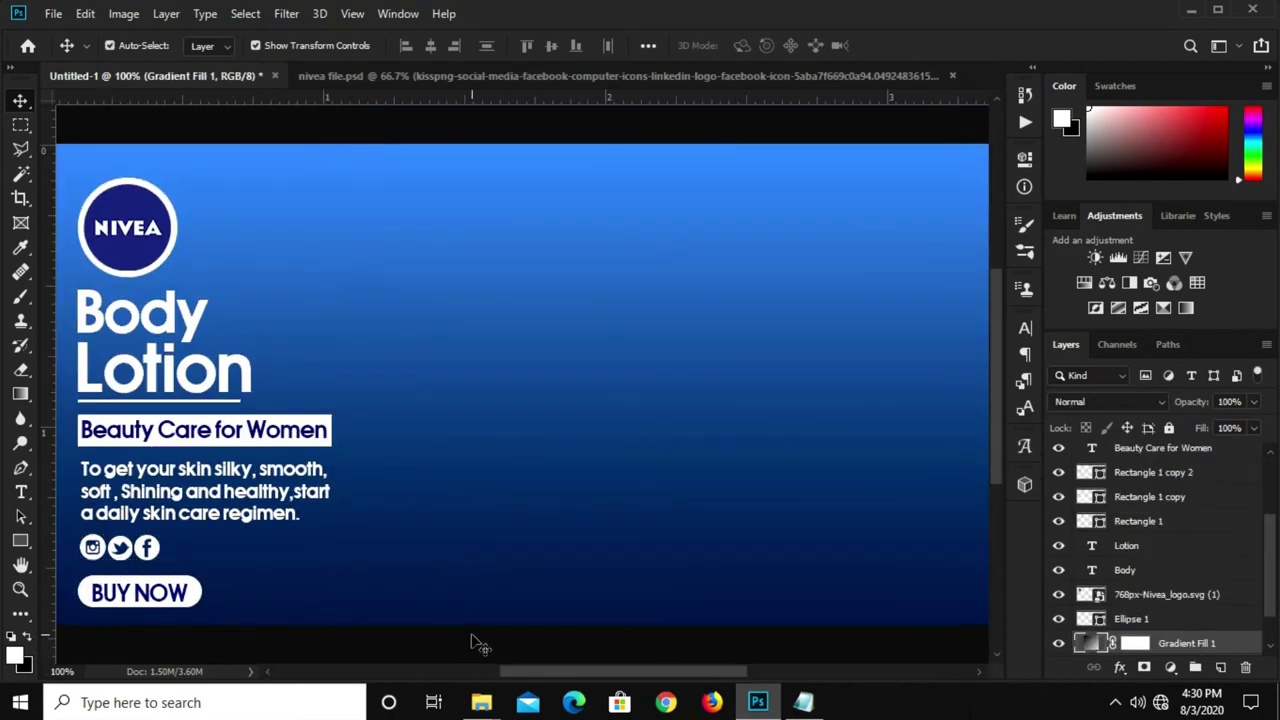
{"action": "left_click", "coordinate": [127, 597]}
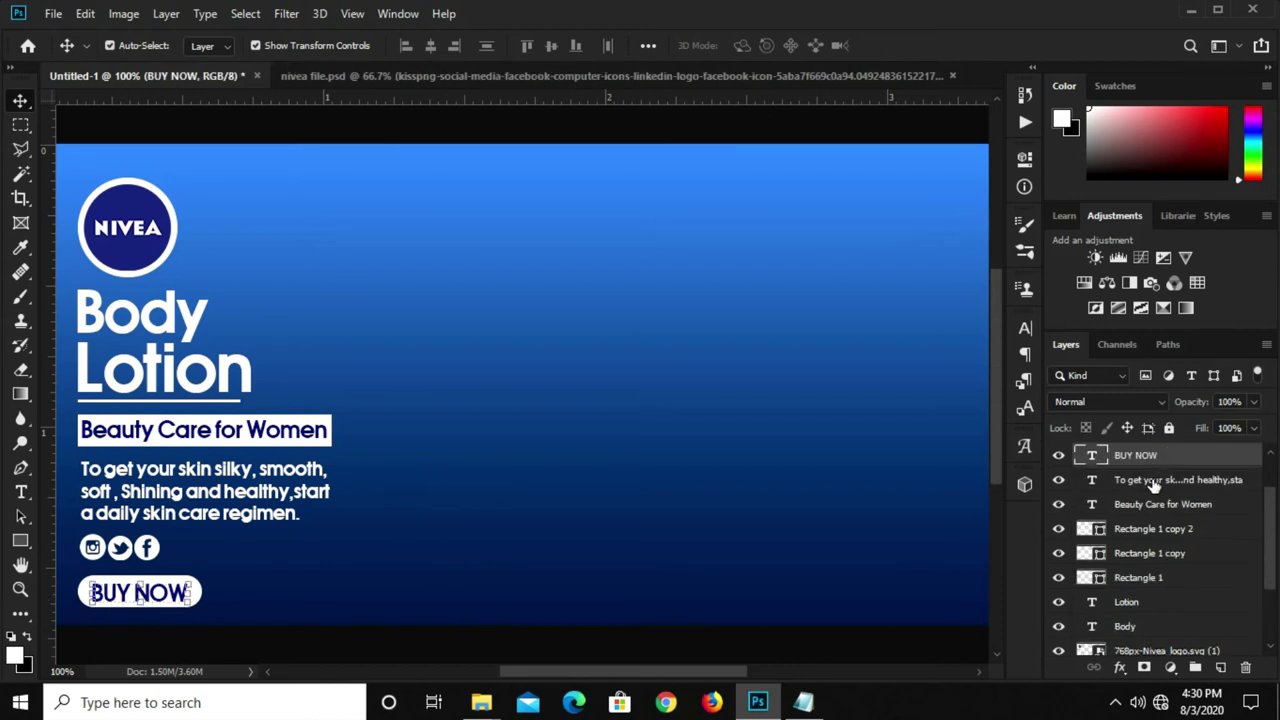
{"action": "scroll", "coordinate": [1155, 485], "scroll_direction": "up", "scroll_amount": 3}
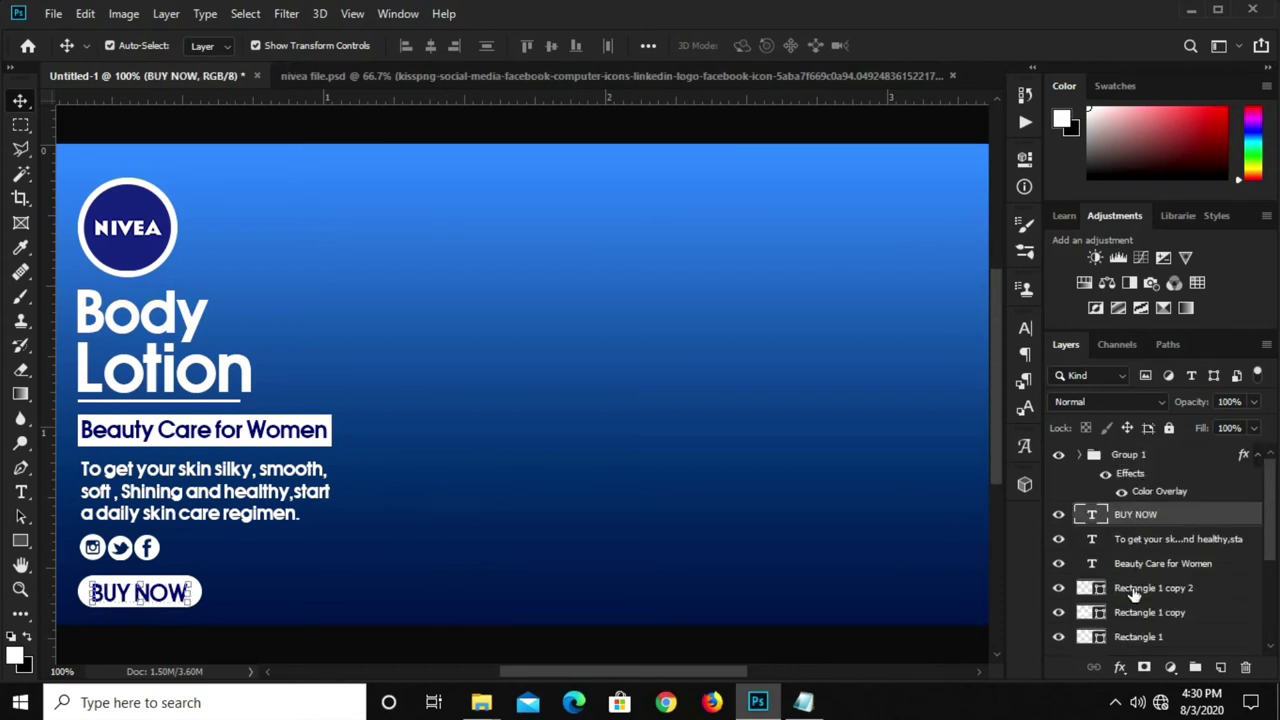
Scale the BUY NOW text and Rectangle 1 copy 2 shape to about 88% and nudge into place
{"action": "left_click", "coordinate": [1133, 592], "text": "shift"}
{"action": "left_click", "coordinate": [1133, 592]}
{"action": "left_click", "coordinate": [1140, 515], "text": "ctrl"}
{"action": "key", "text": "ctrl+t"}
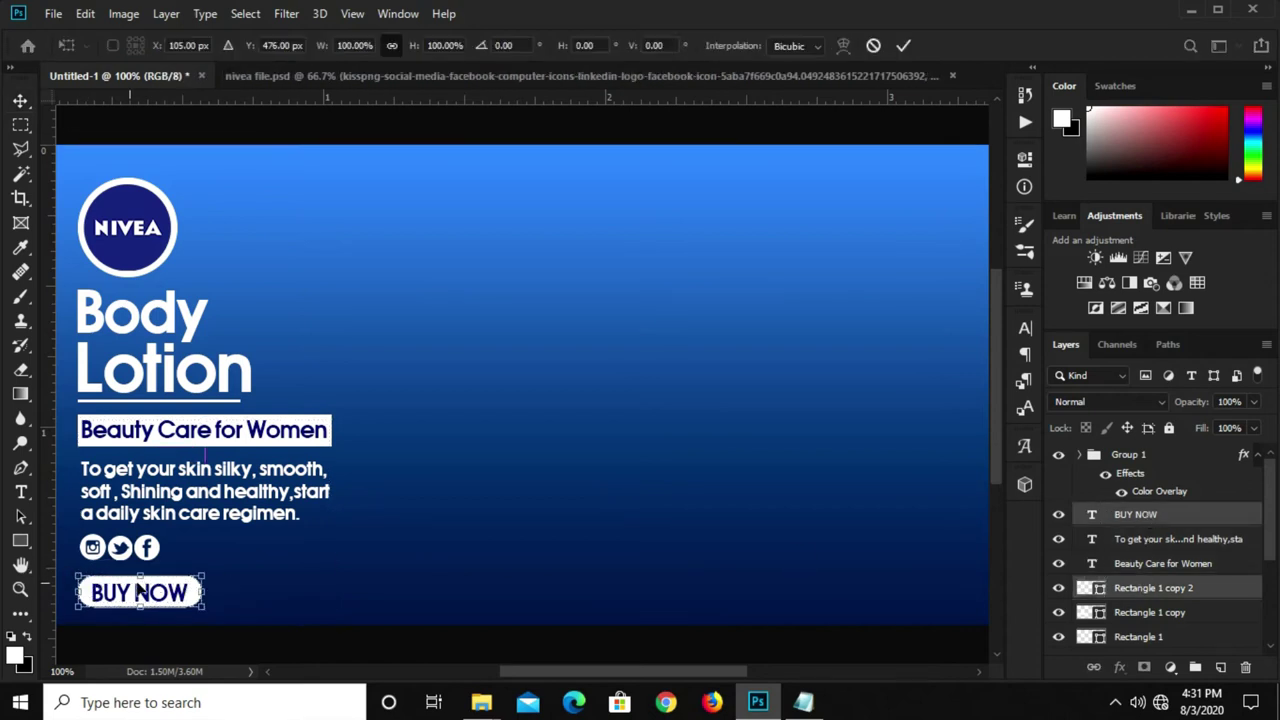
{"action": "left_click_drag", "start_coordinate": [200, 568], "coordinate": [185, 577]}
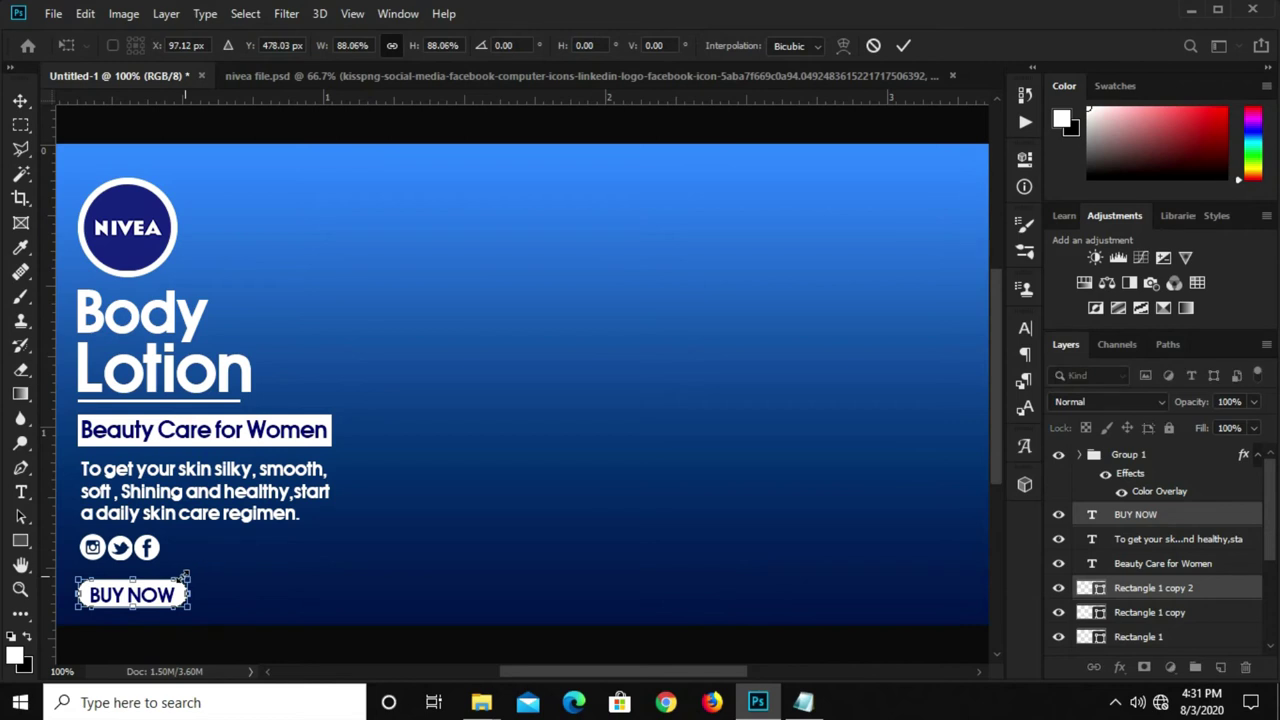
{"action": "key", "text": "Down"}
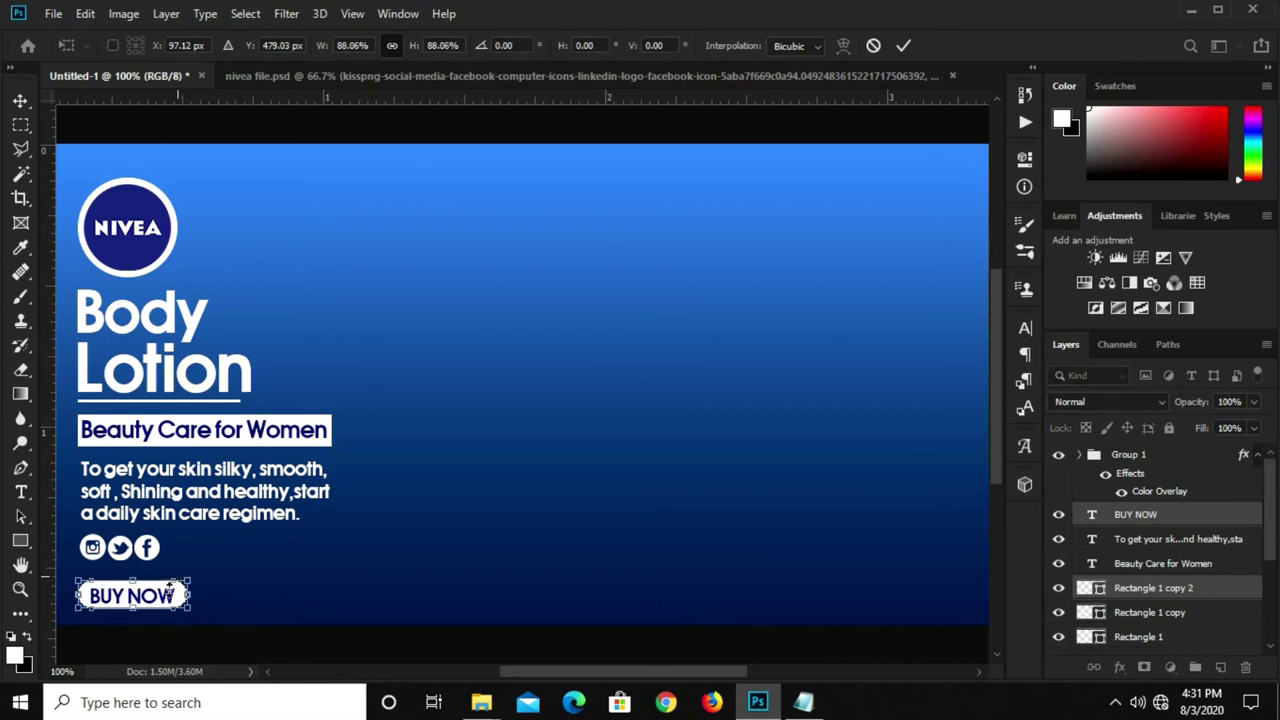
{"action": "key", "text": "Return"}
{"action": "left_click", "coordinate": [163, 602]}
{"action": "key", "text": "Up"}
{"action": "key", "text": "Up"}
{"action": "left_click", "coordinate": [172, 638]}
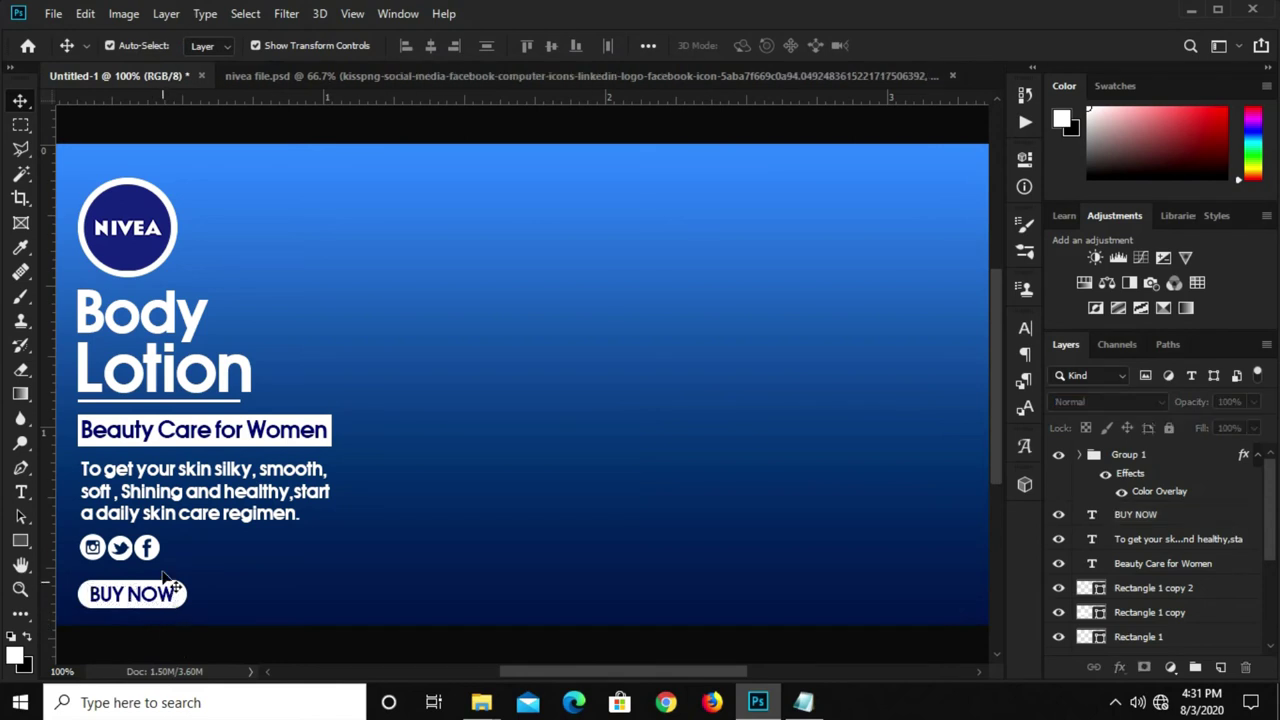
Move the Body Lotion heading, Rectangle 1 and Beauty Care for Women tag up two pixels
{"action": "left_click", "coordinate": [175, 390]}
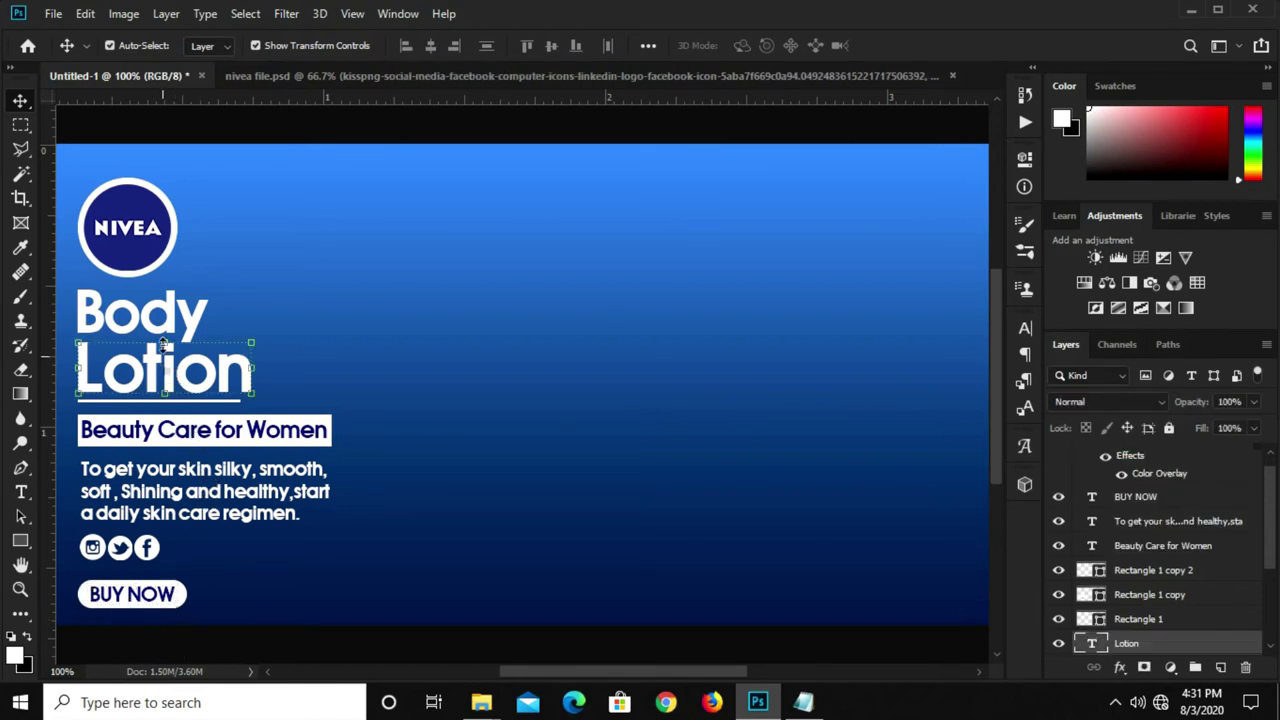
{"action": "left_click", "coordinate": [1163, 621], "text": "shift"}
{"action": "scroll", "coordinate": [1160, 600], "scroll_direction": "down", "scroll_amount": 2}
{"action": "scroll", "coordinate": [1155, 575], "scroll_direction": "down", "scroll_amount": 2}
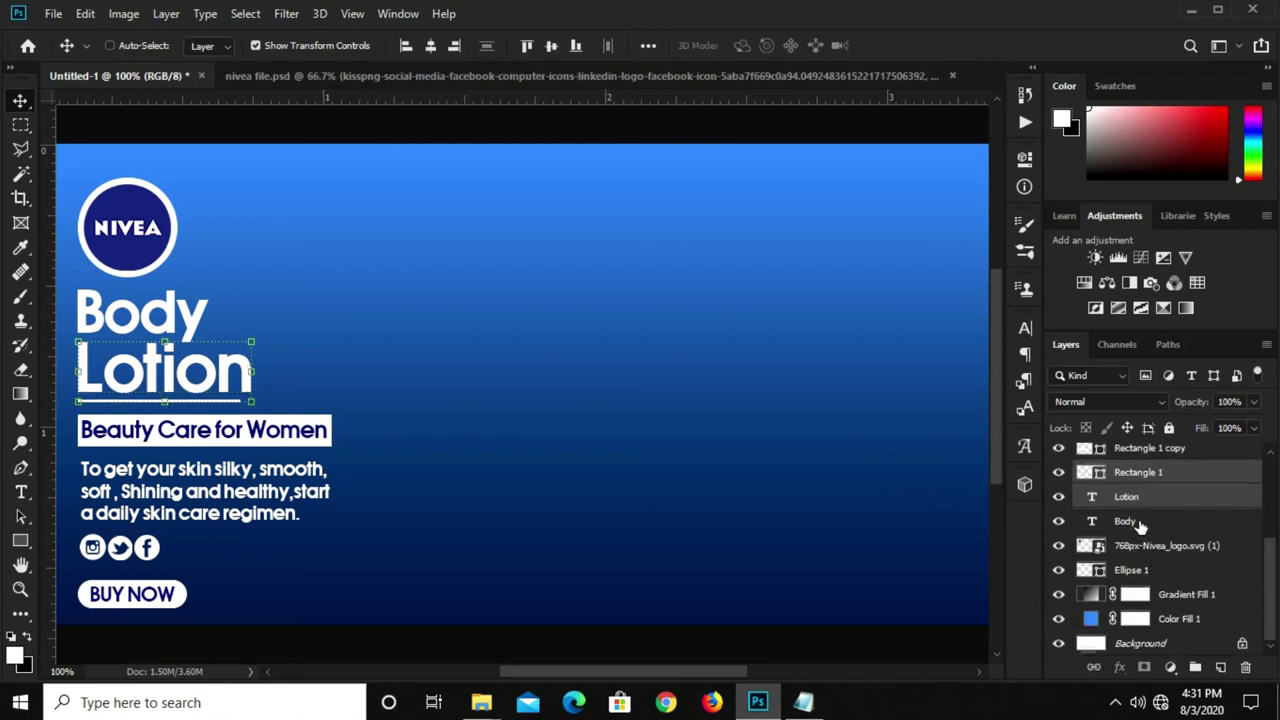
{"action": "left_click", "coordinate": [1140, 522], "text": "shift"}
{"action": "scroll", "coordinate": [1145, 524], "scroll_direction": "up", "scroll_amount": 3}
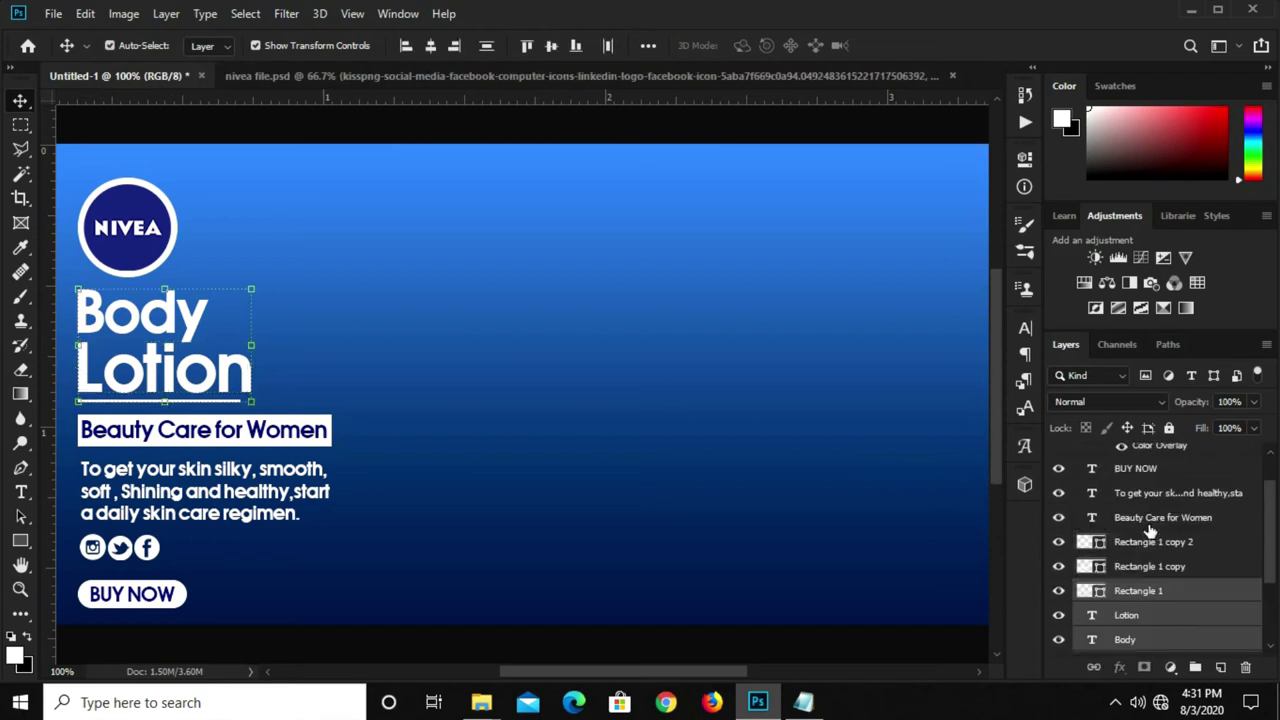
{"action": "left_click", "coordinate": [1160, 567], "text": "shift"}
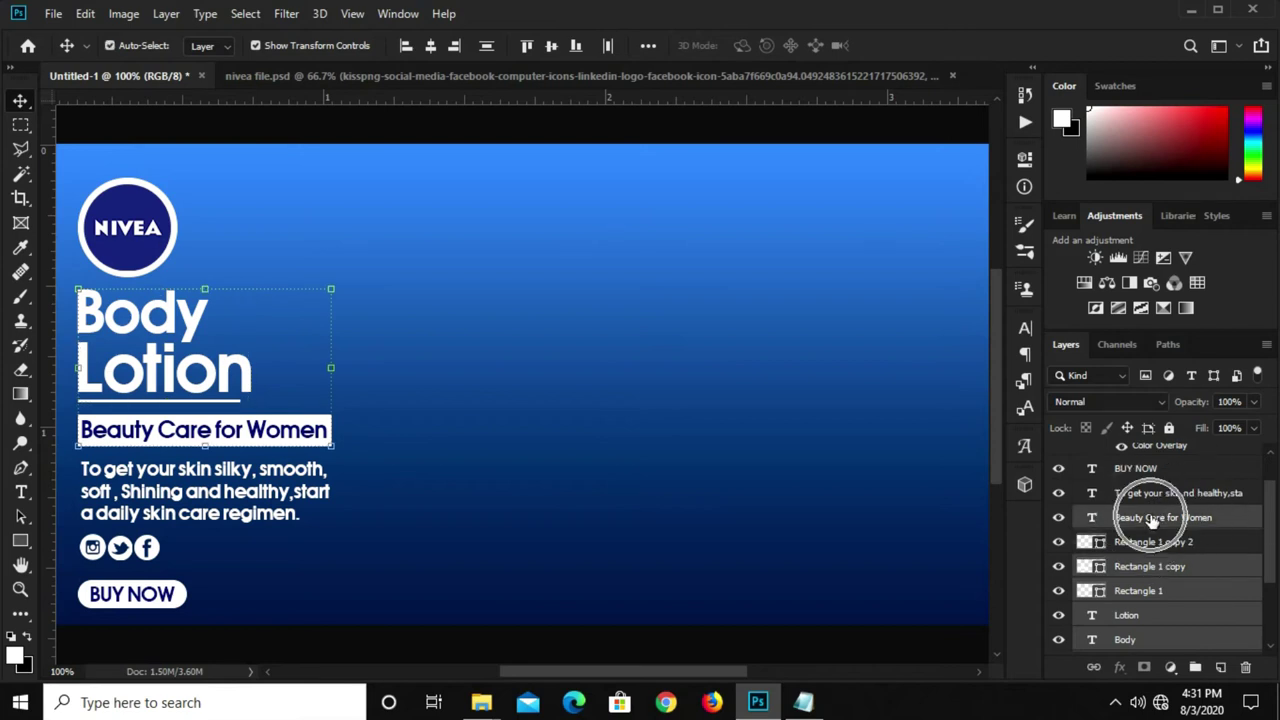
{"action": "left_click", "coordinate": [1152, 518], "text": "shift"}
{"action": "key", "text": "Up"}
{"action": "key", "text": "Up"}
{"action": "key", "text": "Up"}
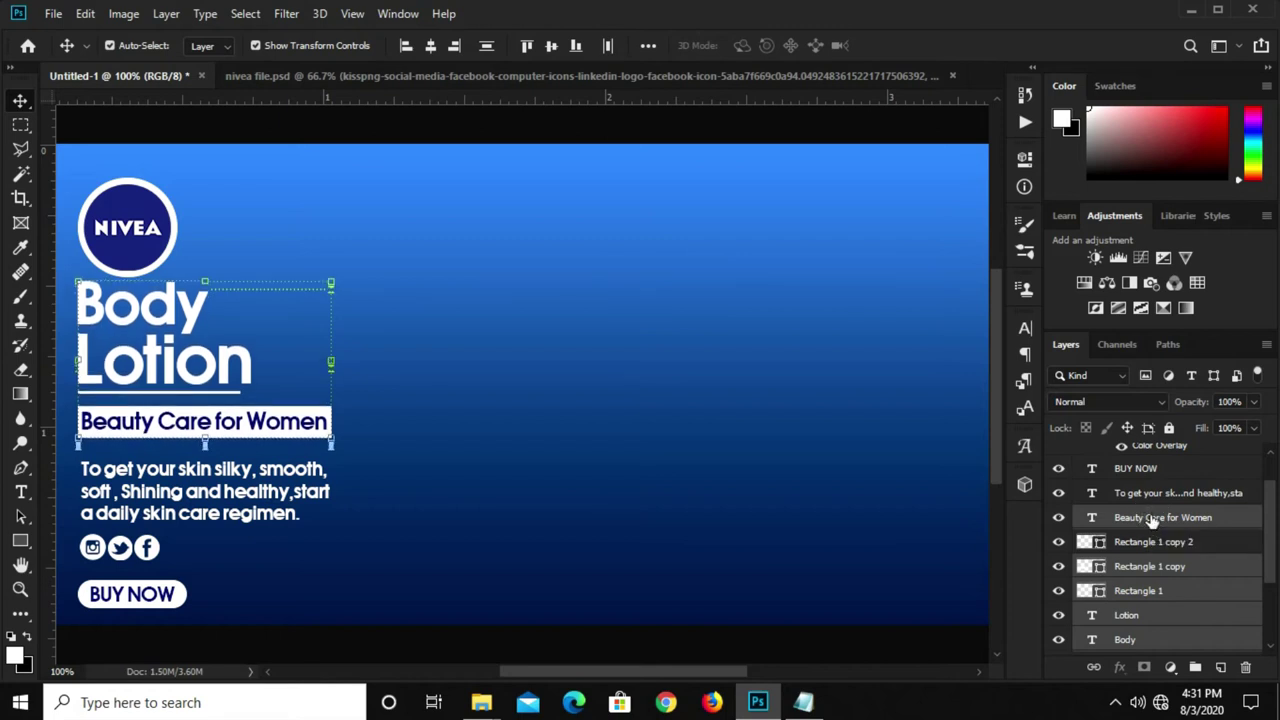
{"action": "key", "text": "Up"}
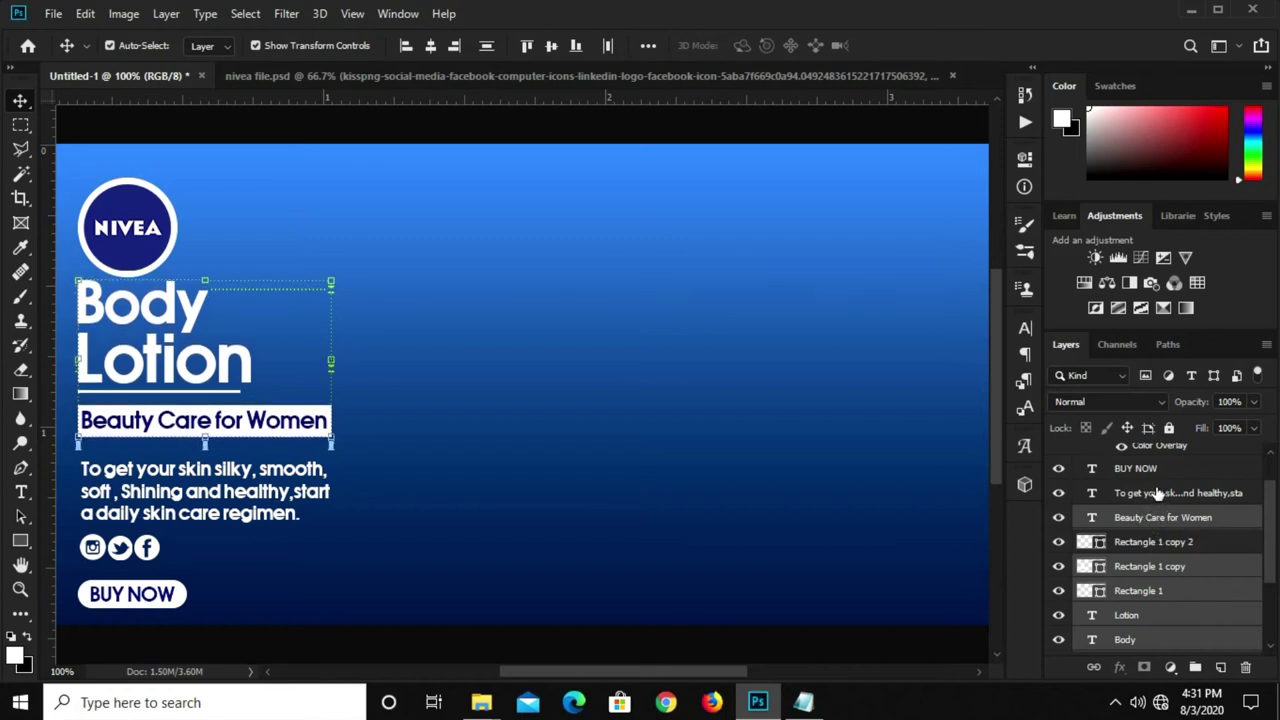
Nudge the description paragraph and the NIVEA logo with its white circle slightly higher
{"action": "left_click", "coordinate": [1157, 492]}
{"action": "key", "text": "Up"}
{"action": "key", "text": "Up"}
{"action": "key", "text": "Up"}
{"action": "key", "text": "Up"}
{"action": "key", "text": "Up"}
{"action": "key", "text": "Up"}
{"action": "key", "text": "Up"}
{"action": "key", "text": "Up"}
{"action": "key", "text": "Up"}
{"action": "key", "text": "Up"}
{"action": "key", "text": "Up"}
{"action": "key", "text": "Up"}
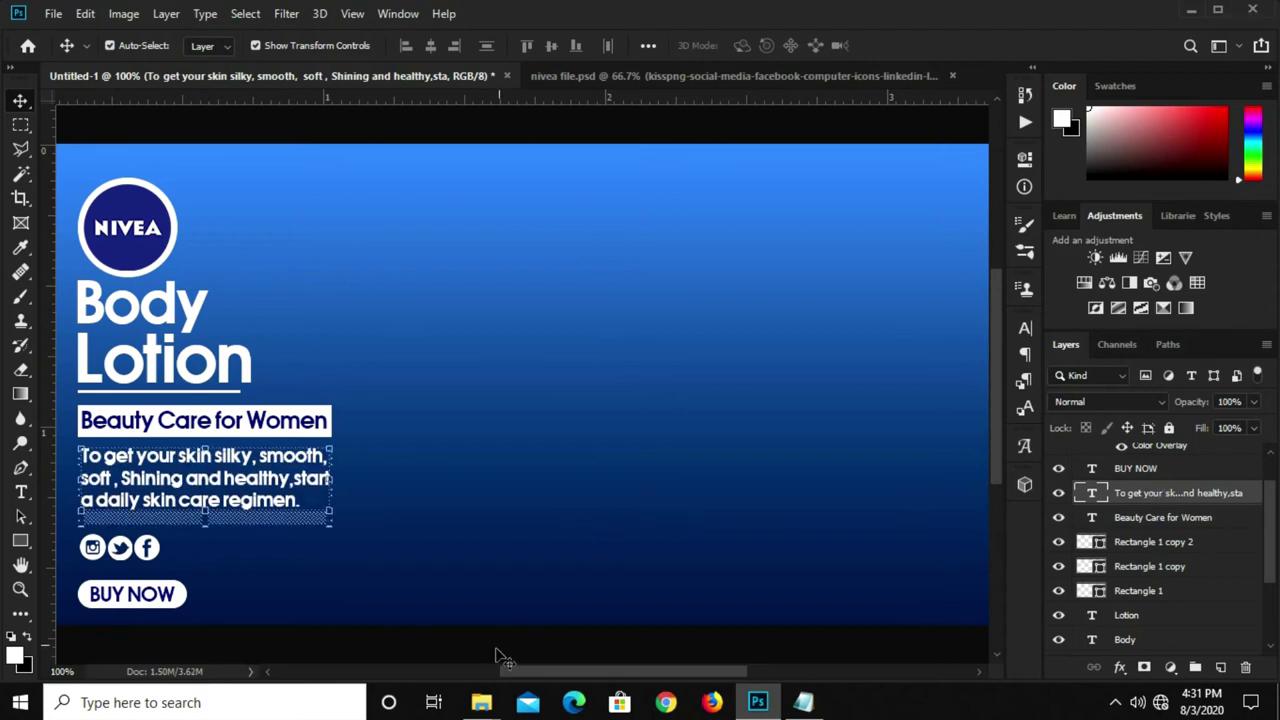
{"action": "left_click", "coordinate": [495, 657]}
{"action": "left_click", "coordinate": [131, 252]}
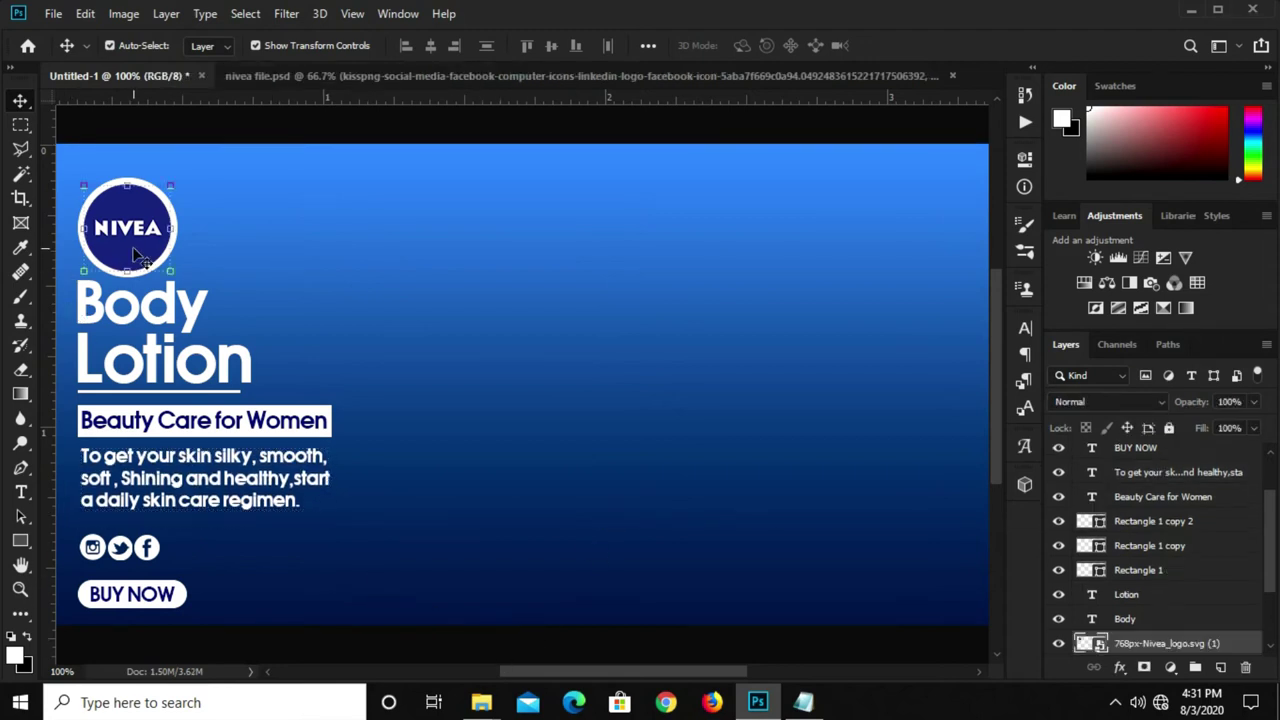
{"action": "scroll", "coordinate": [1197, 583], "scroll_direction": "down", "scroll_amount": 3}
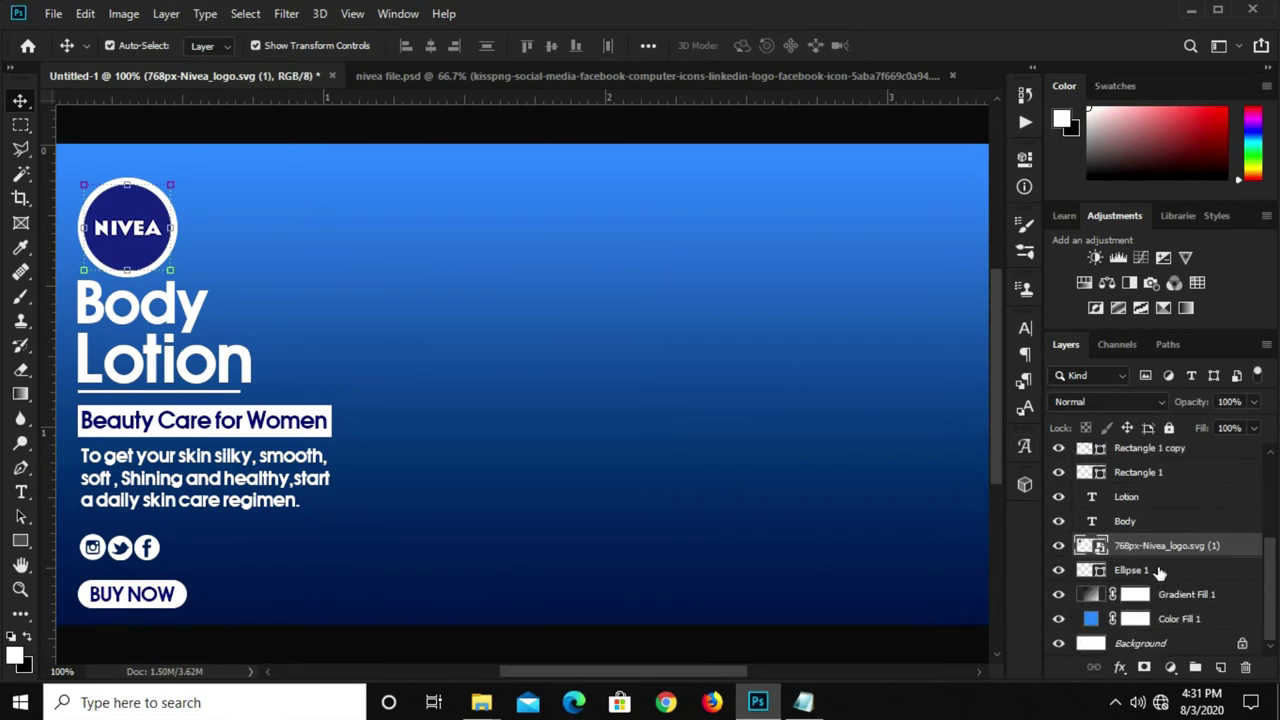
{"action": "left_click", "coordinate": [1159, 570], "text": "shift"}
{"action": "key", "text": "Up"}
{"action": "key", "text": "Up"}
{"action": "key", "text": "Up"}
{"action": "key", "text": "Up"}
{"action": "key", "text": "Up"}
{"action": "key", "text": "Up"}
{"action": "key", "text": "Up"}
{"action": "key", "text": "Up"}
{"action": "key", "text": "Up"}
{"action": "key", "text": "Up"}
{"action": "key", "text": "Up"}
{"action": "key", "text": "Up"}
{"action": "key", "text": "Up"}
{"action": "key", "text": "Up"}
{"action": "key", "text": "Up"}
{"action": "key", "text": "ctrl+minus"}
{"action": "key", "text": "ctrl+plus"}
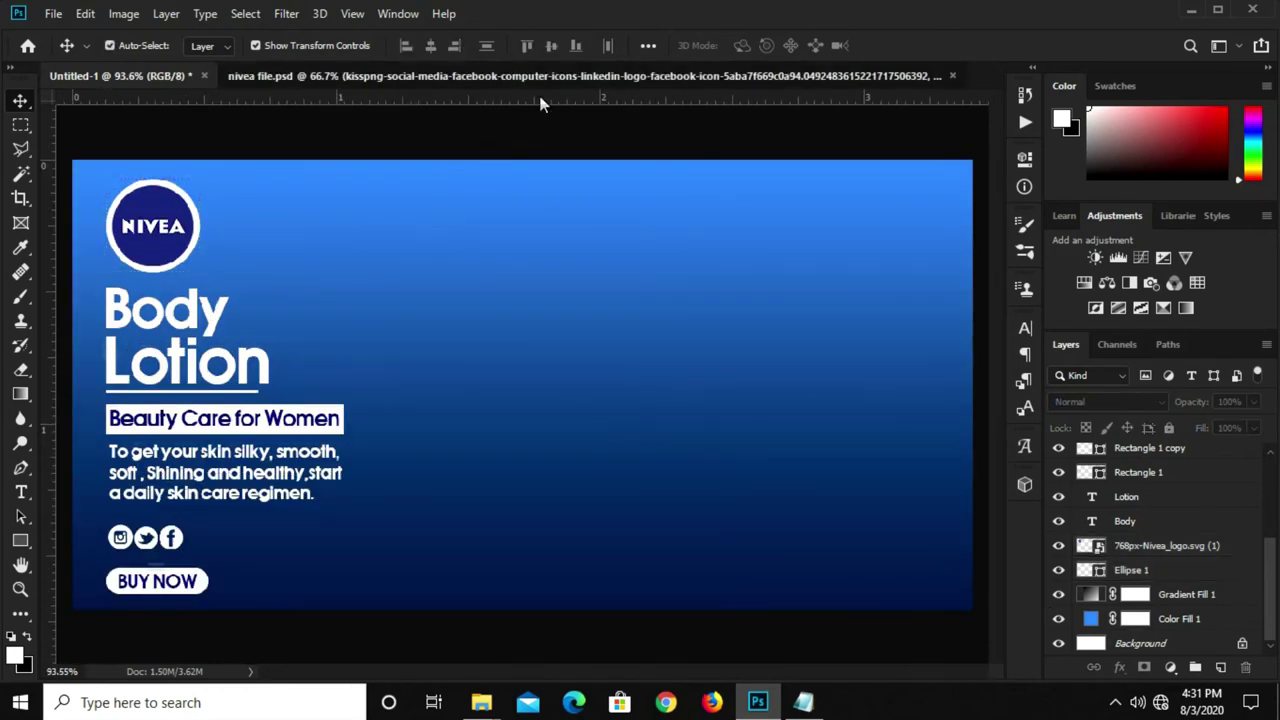
Hide the icon and logo layers in nivea file.psd and copy the Woman photo into Untitled-1
{"action": "left_click", "coordinate": [543, 75]}
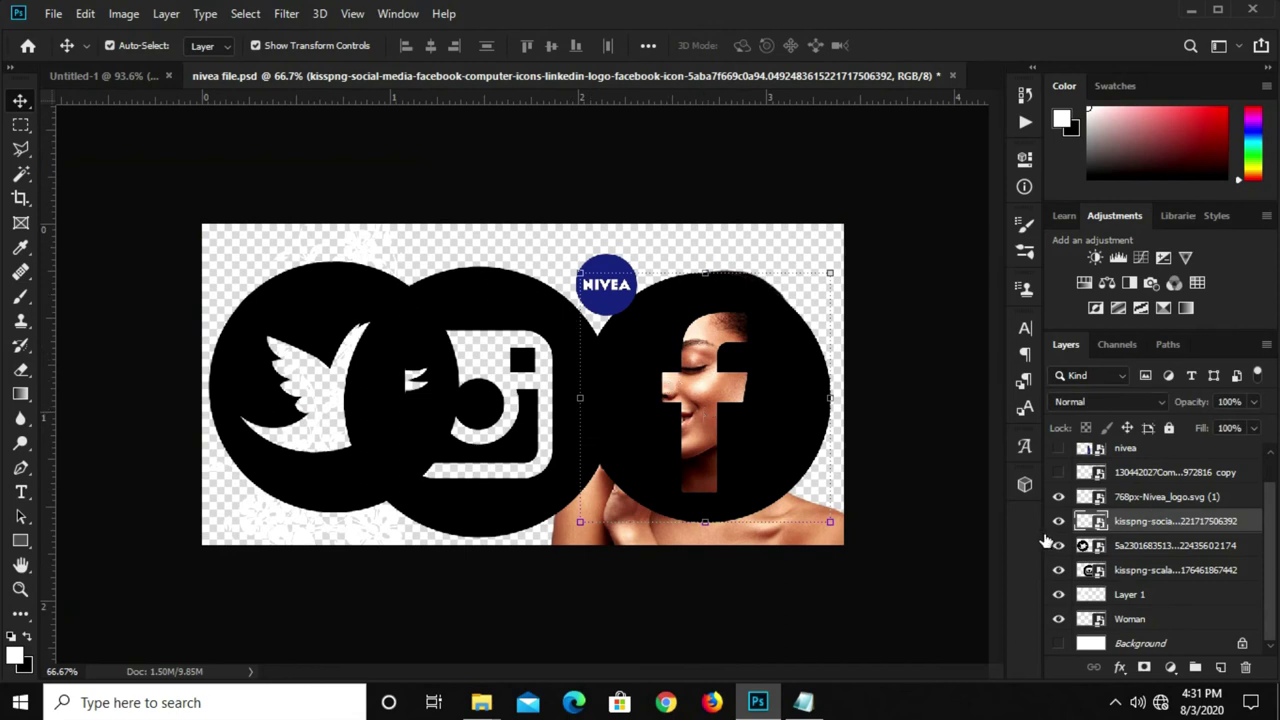
{"action": "left_click", "coordinate": [1058, 545]}
{"action": "left_click", "coordinate": [1058, 496]}
{"action": "left_click", "coordinate": [1058, 521]}
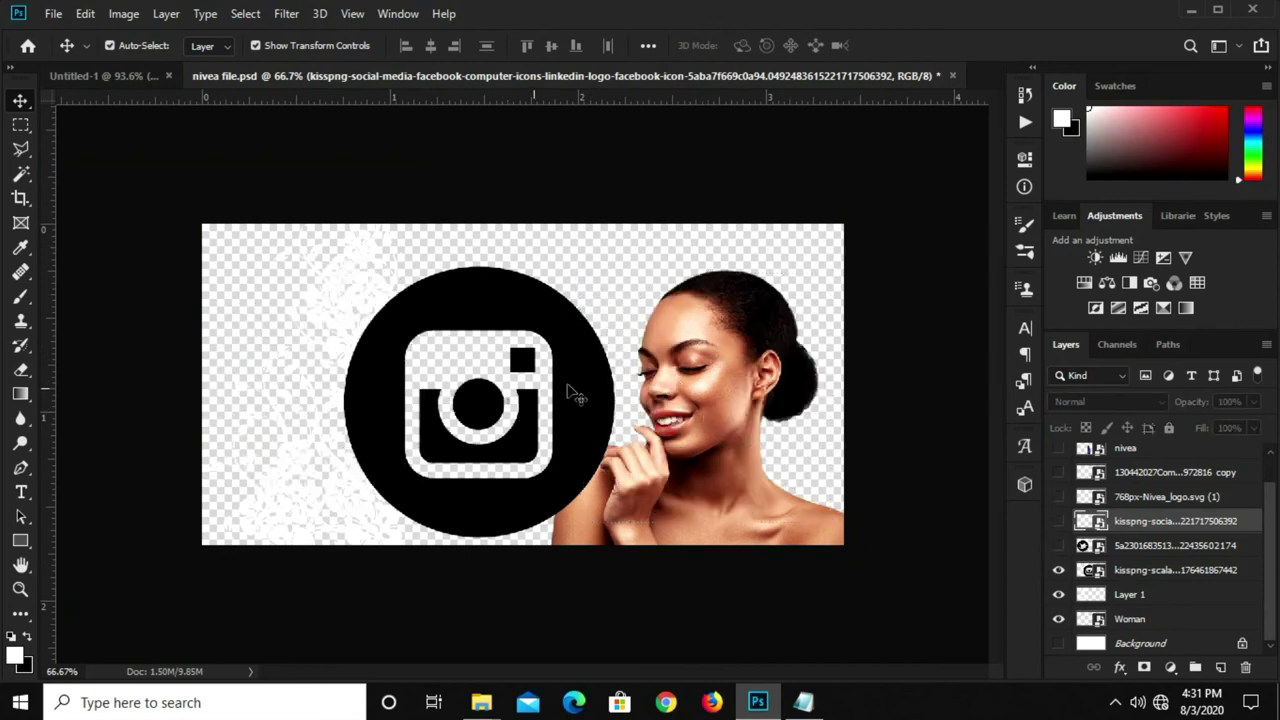
{"action": "left_click", "coordinate": [717, 382]}
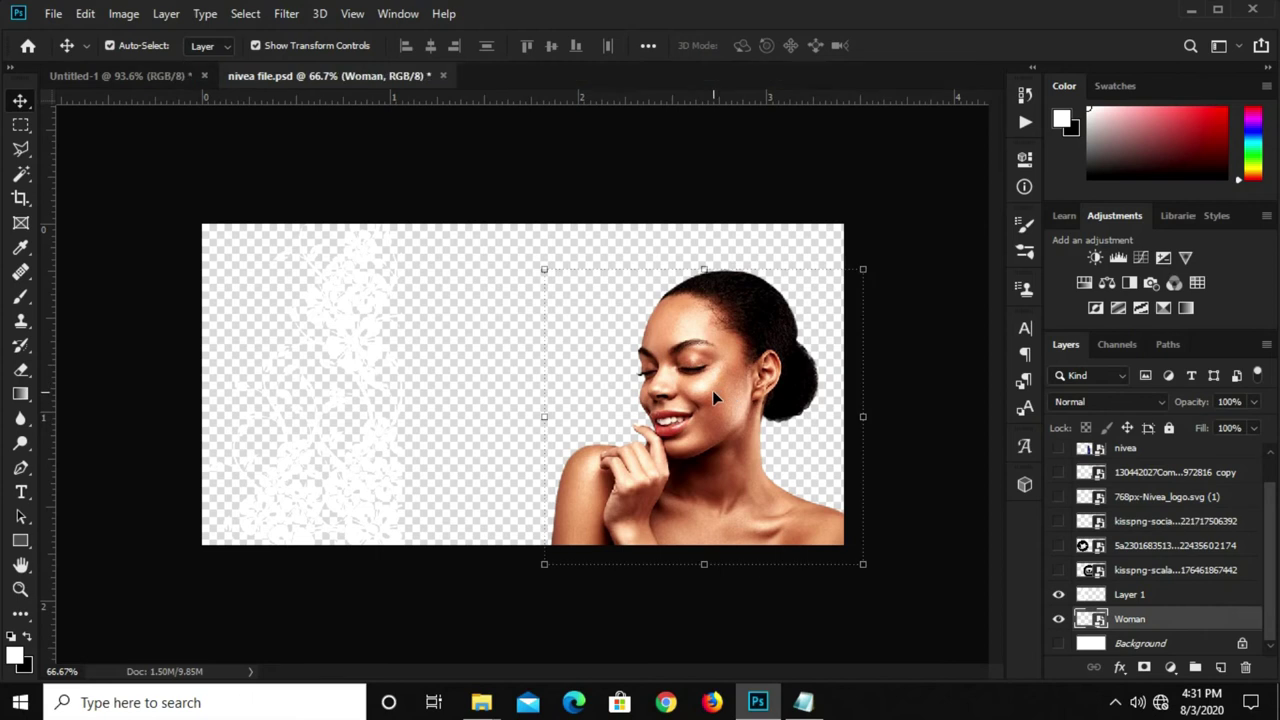
{"action": "left_click", "coordinate": [130, 76]}
{"action": "left_click_drag", "start_coordinate": [541, 289], "coordinate": [559, 305]}
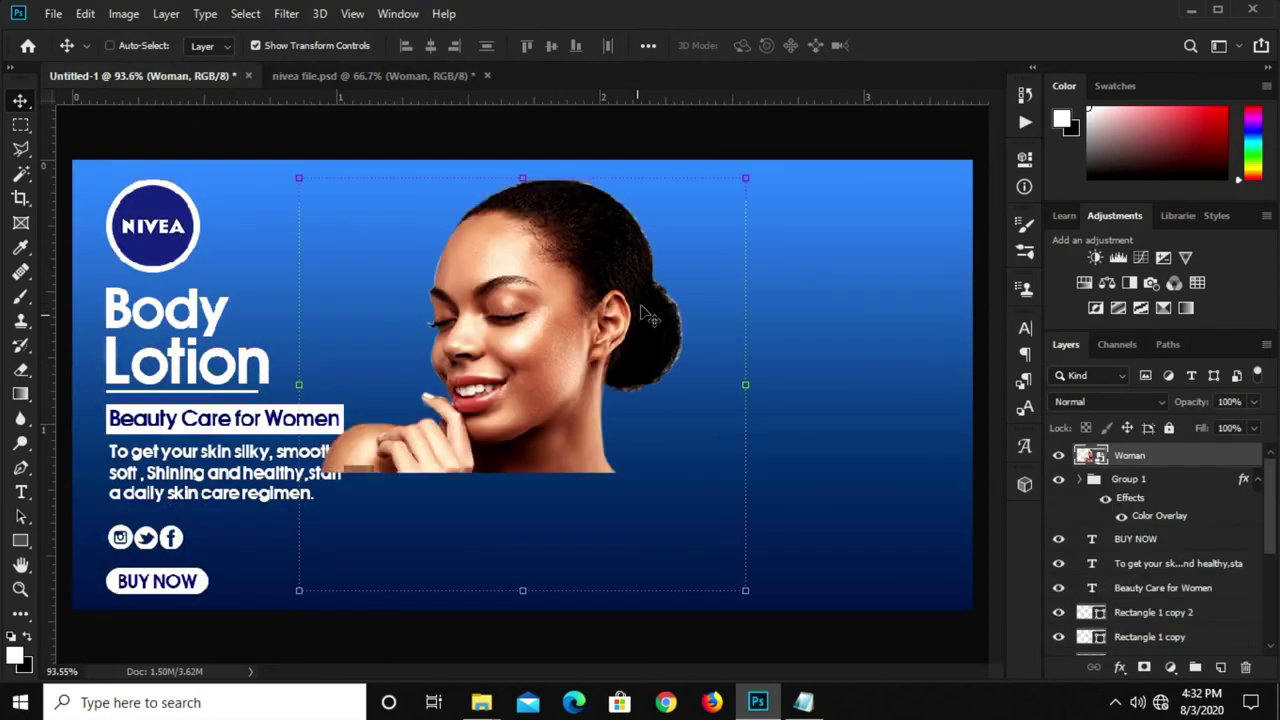
Move the Woman photo to the banner's right edge and enlarge it to about 74%
{"action": "scroll", "coordinate": [505, 372], "scroll_direction": "down", "scroll_amount": 1}
{"action": "left_click_drag", "start_coordinate": [505, 373], "coordinate": [728, 418]}
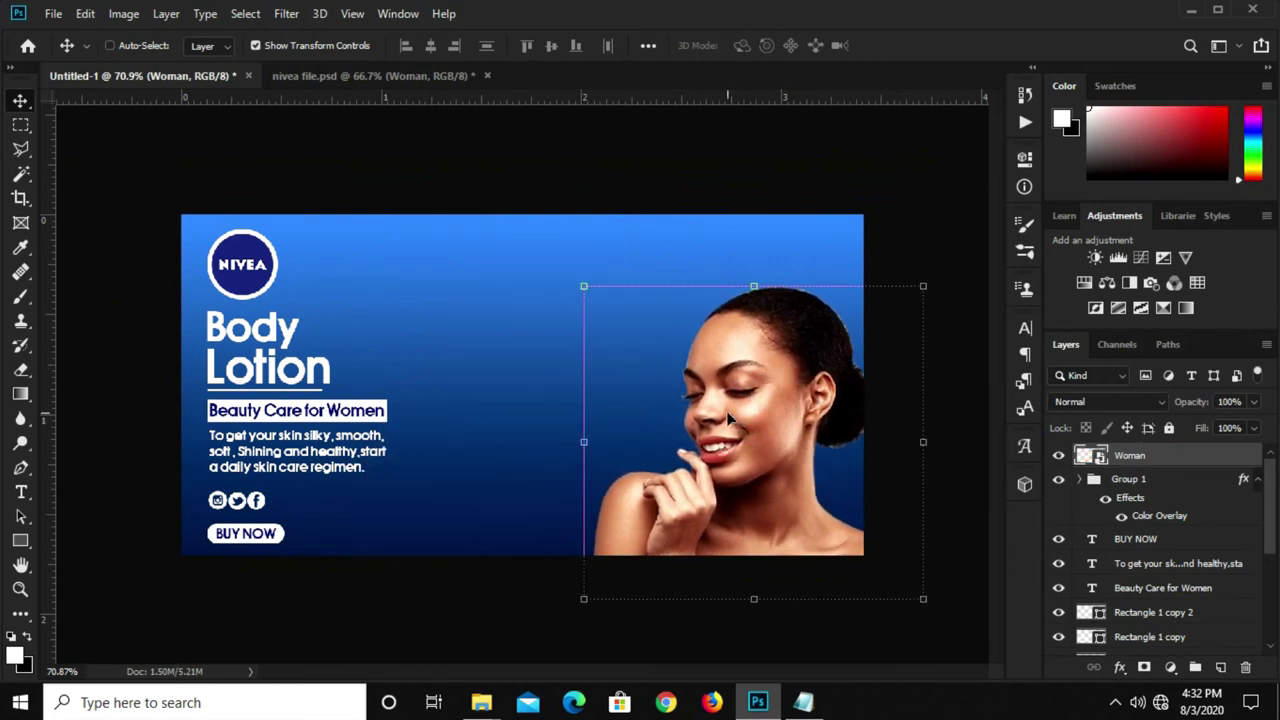
{"action": "key", "text": "ctrl+t"}
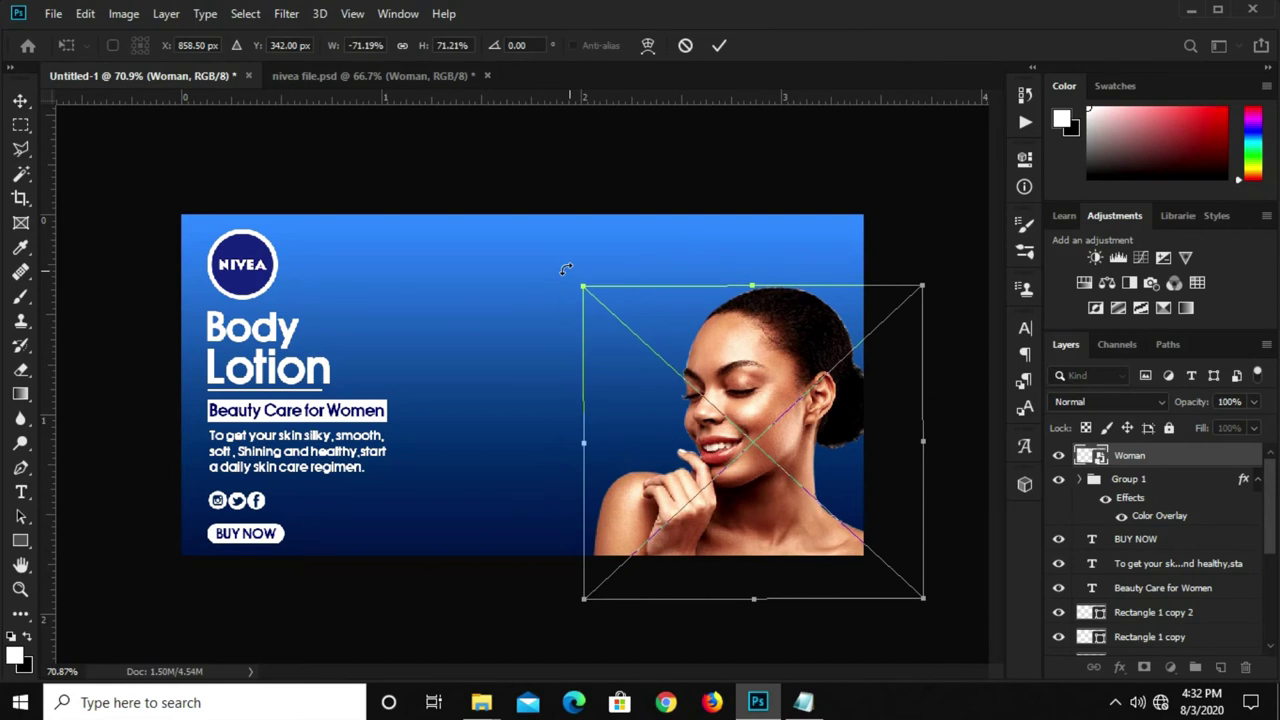
{"action": "key", "text": "Return"}
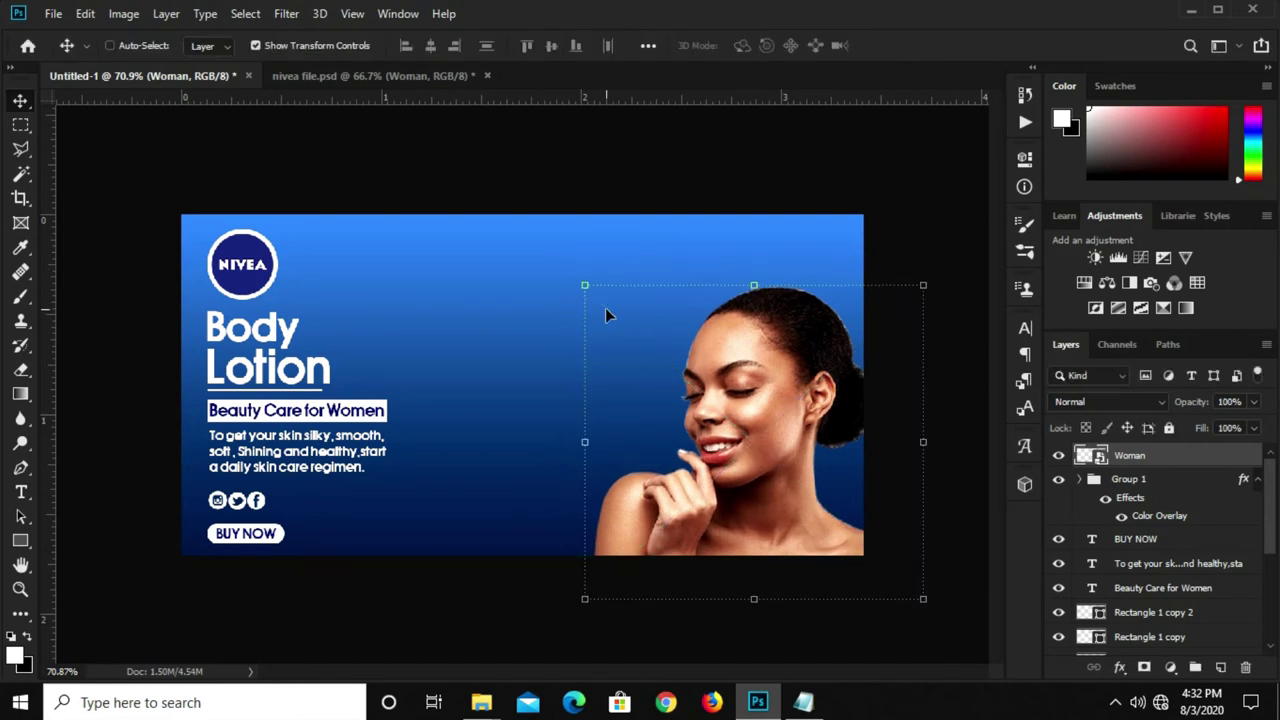
{"action": "key", "text": "ctrl+t"}
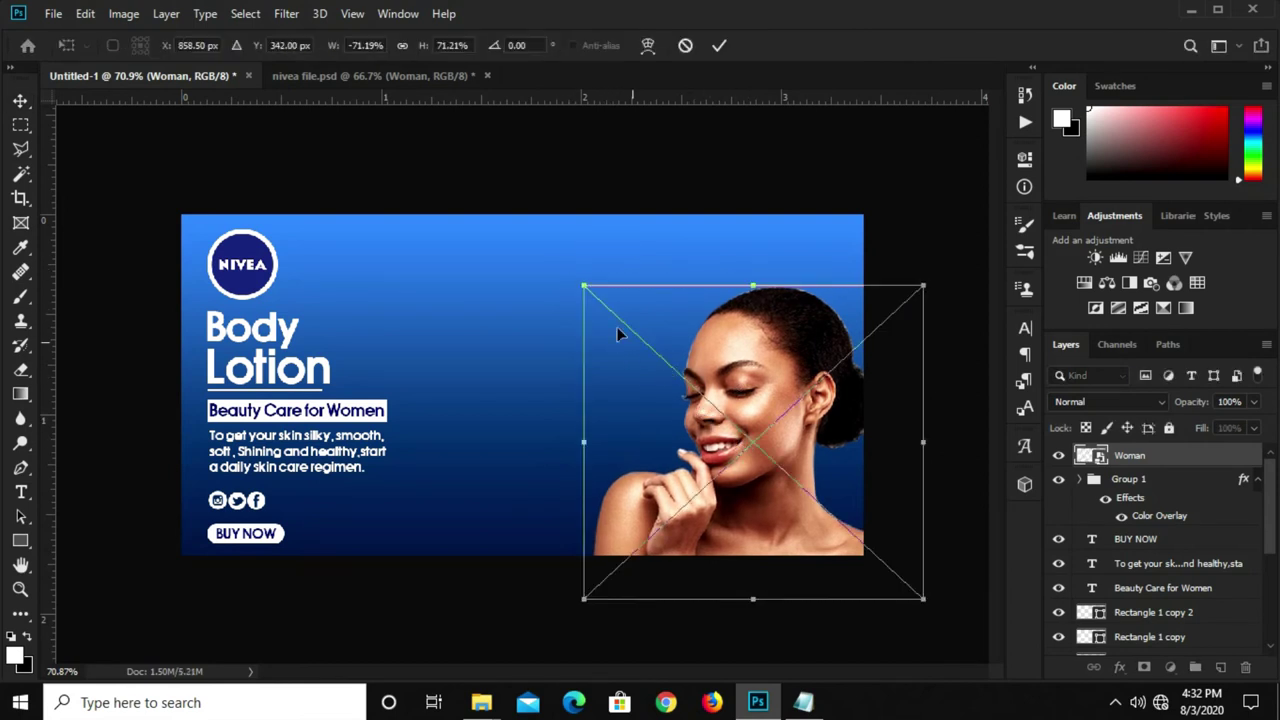
{"action": "left_click_drag", "start_coordinate": [586, 288], "coordinate": [574, 276]}
{"action": "left_click_drag", "start_coordinate": [724, 405], "coordinate": [740, 410]}
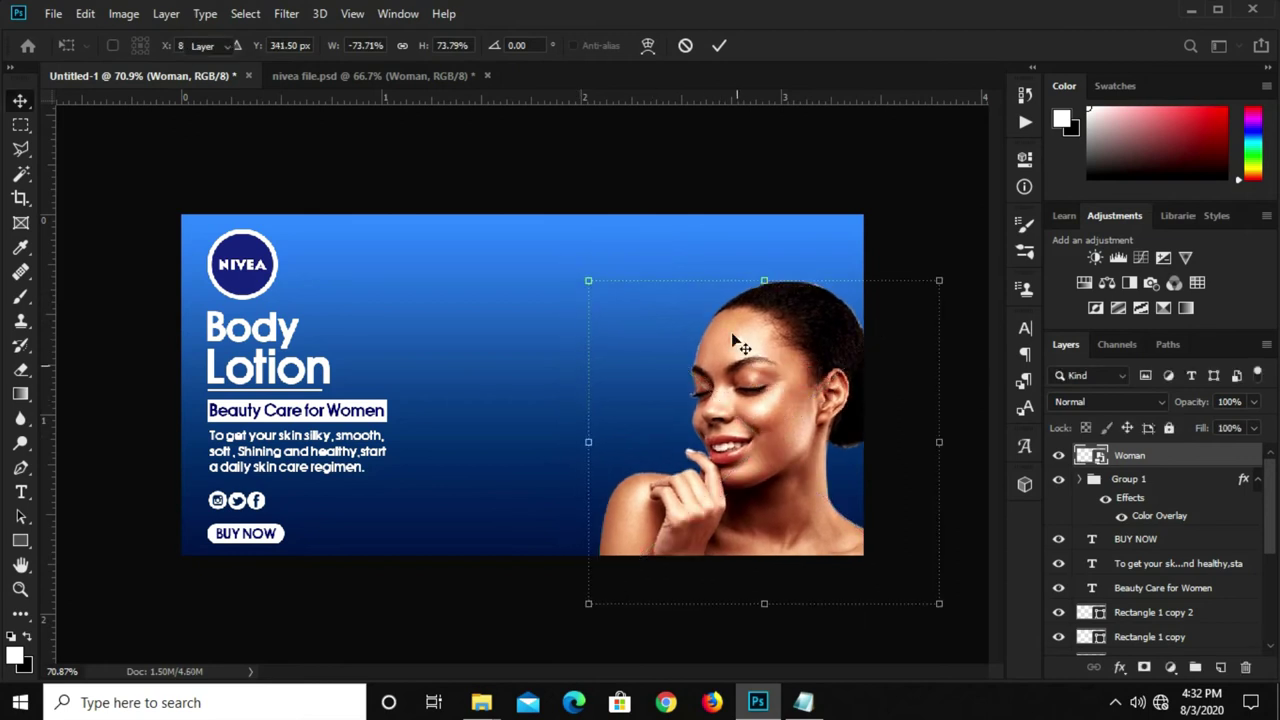
{"action": "key", "text": "Return"}
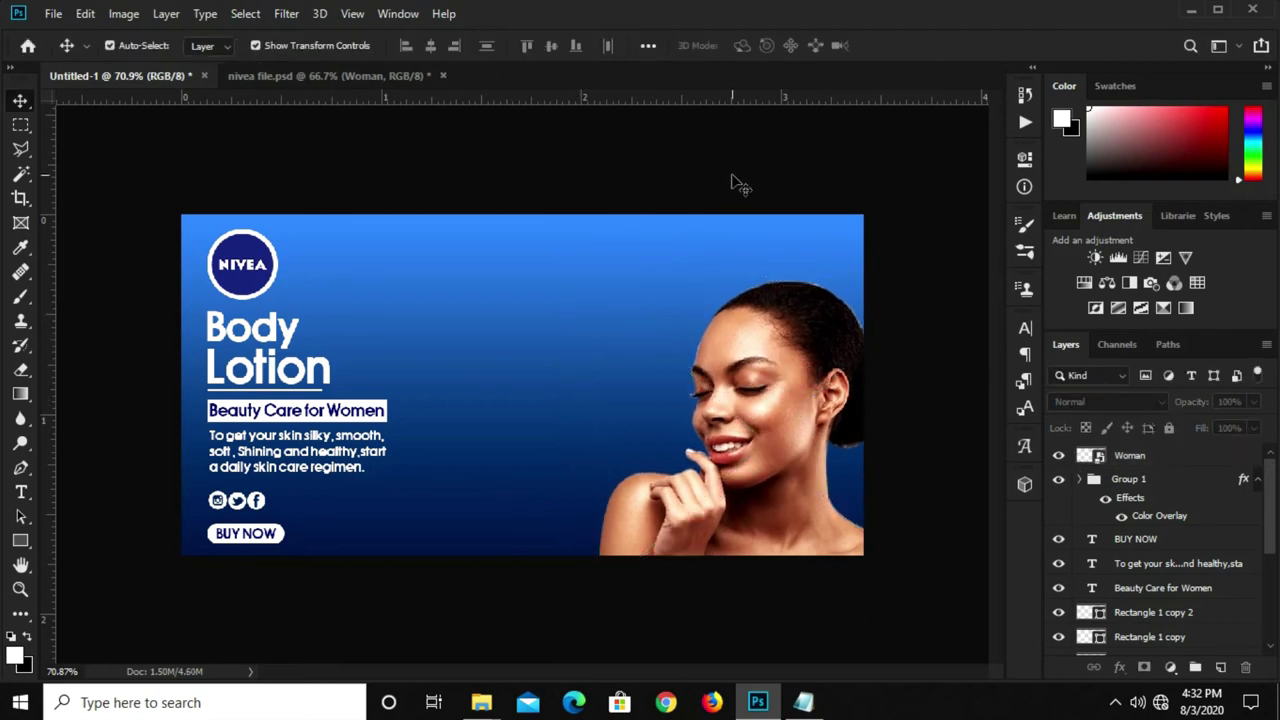
Bring the floral pattern Layer 1 into the banner and move it right over the woman
{"action": "left_click", "coordinate": [285, 76]}
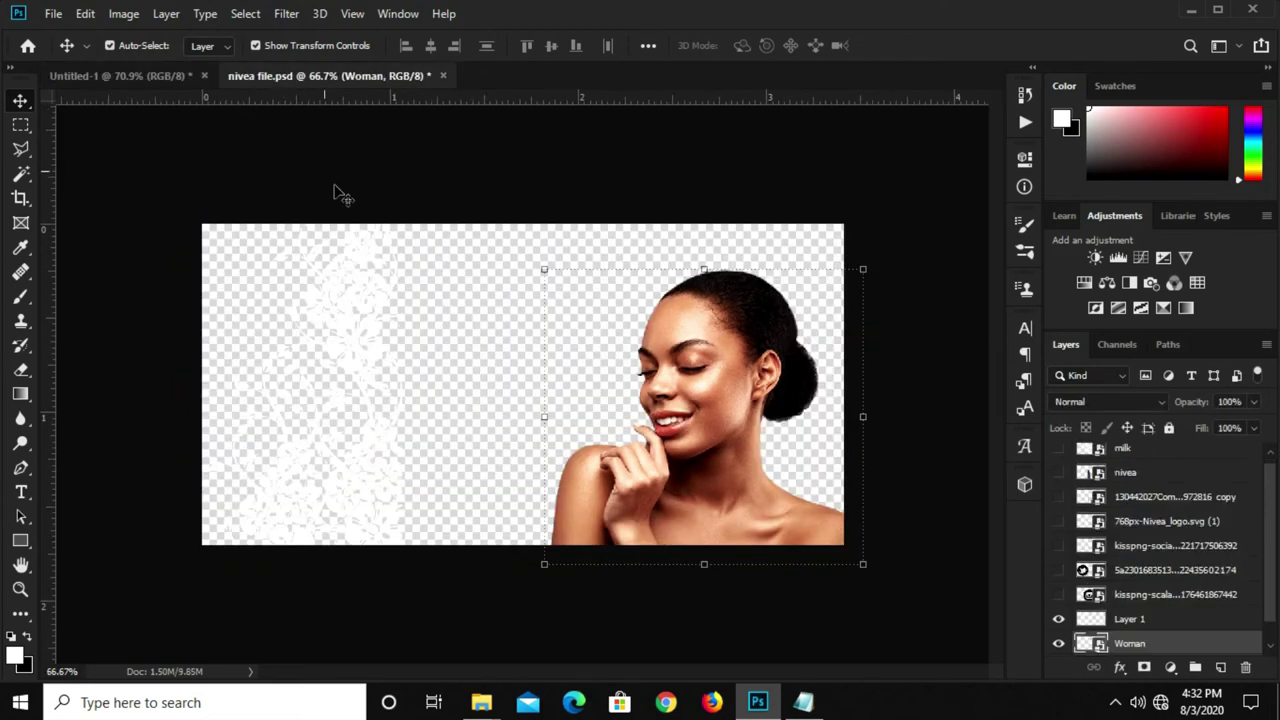
{"action": "left_click", "coordinate": [1058, 643]}
{"action": "left_click_drag", "start_coordinate": [362, 490], "coordinate": [418, 467]}
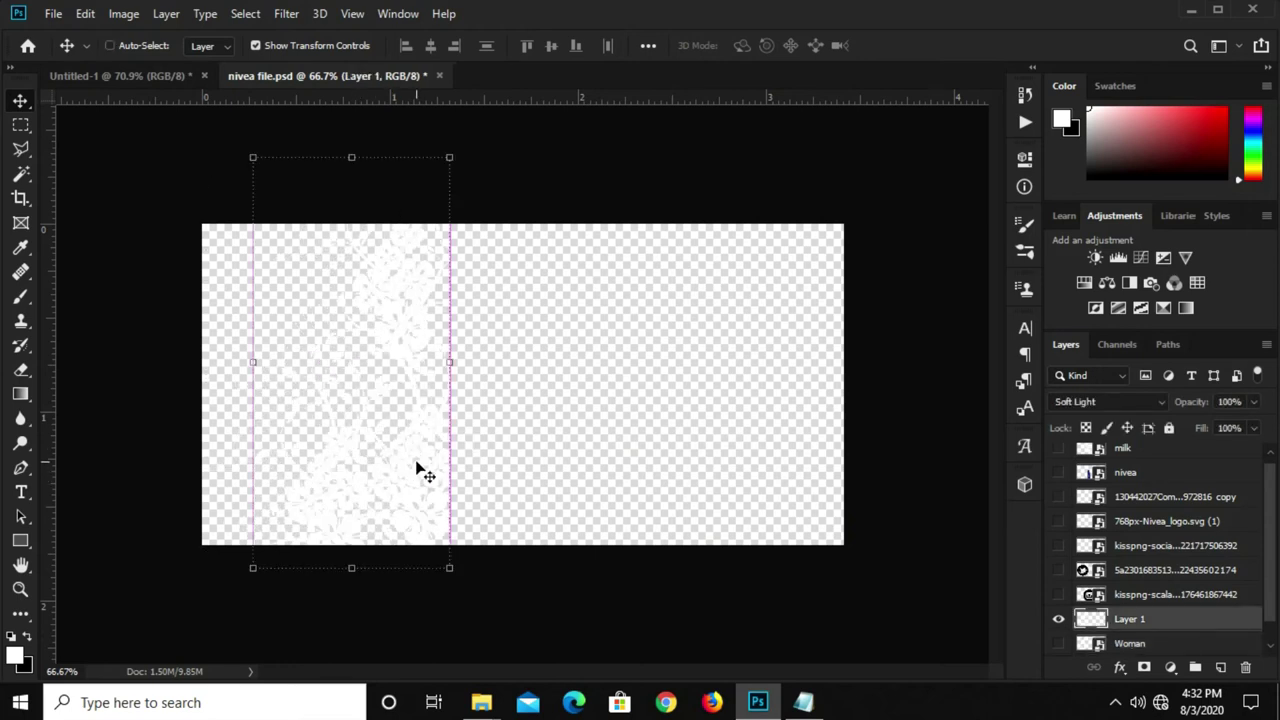
{"action": "left_click", "coordinate": [110, 76]}
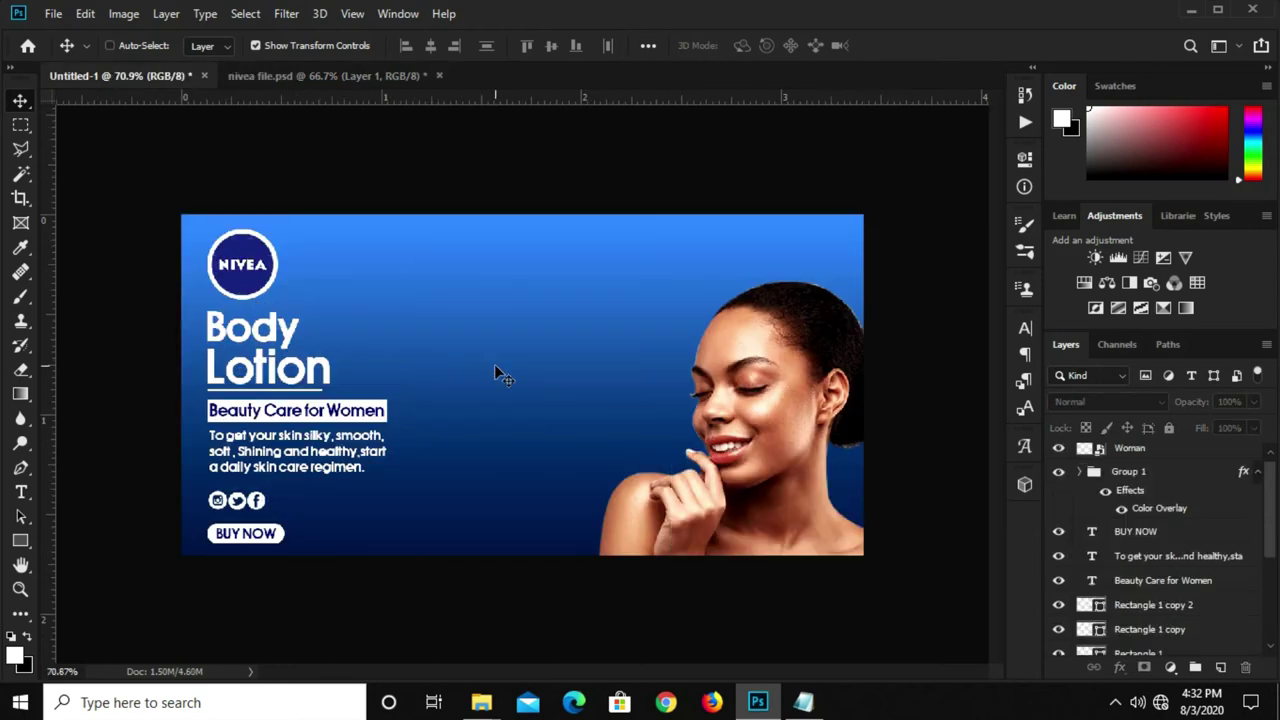
{"action": "left_click_drag", "start_coordinate": [494, 364], "coordinate": [494, 364]}
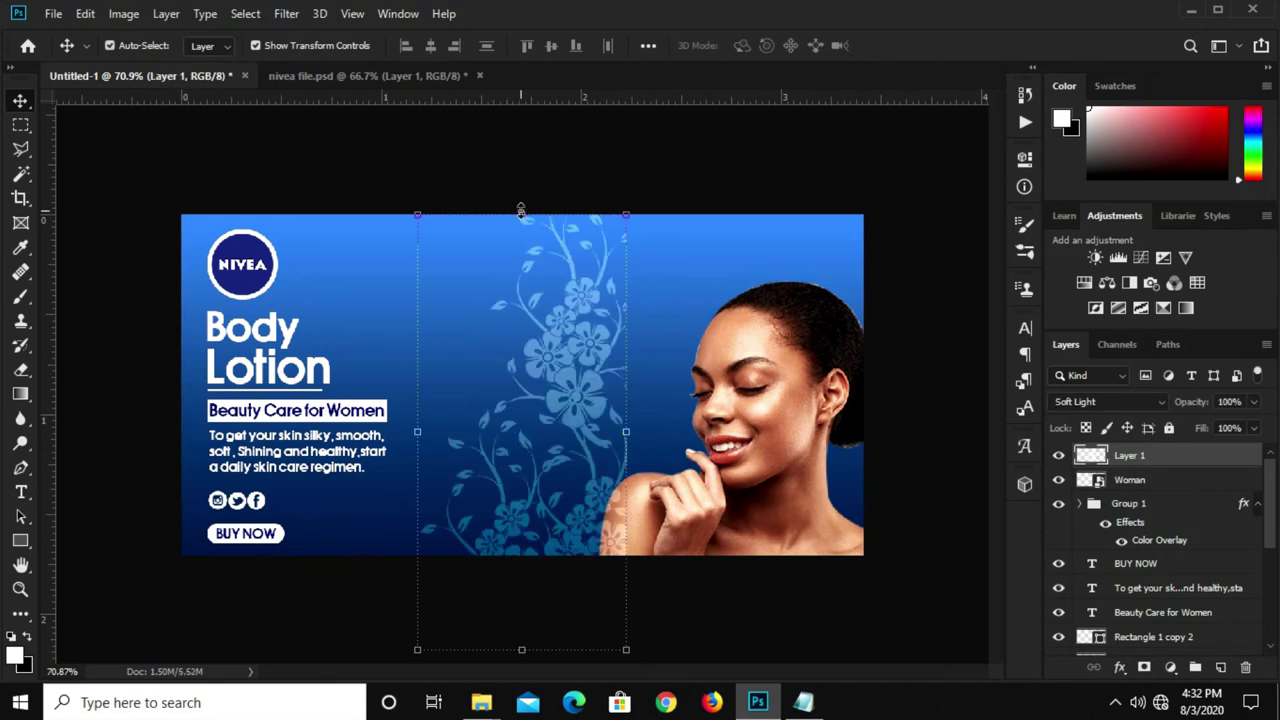
{"action": "key", "text": "ctrl+t"}
{"action": "left_click_drag", "start_coordinate": [510, 420], "coordinate": [757, 400]}
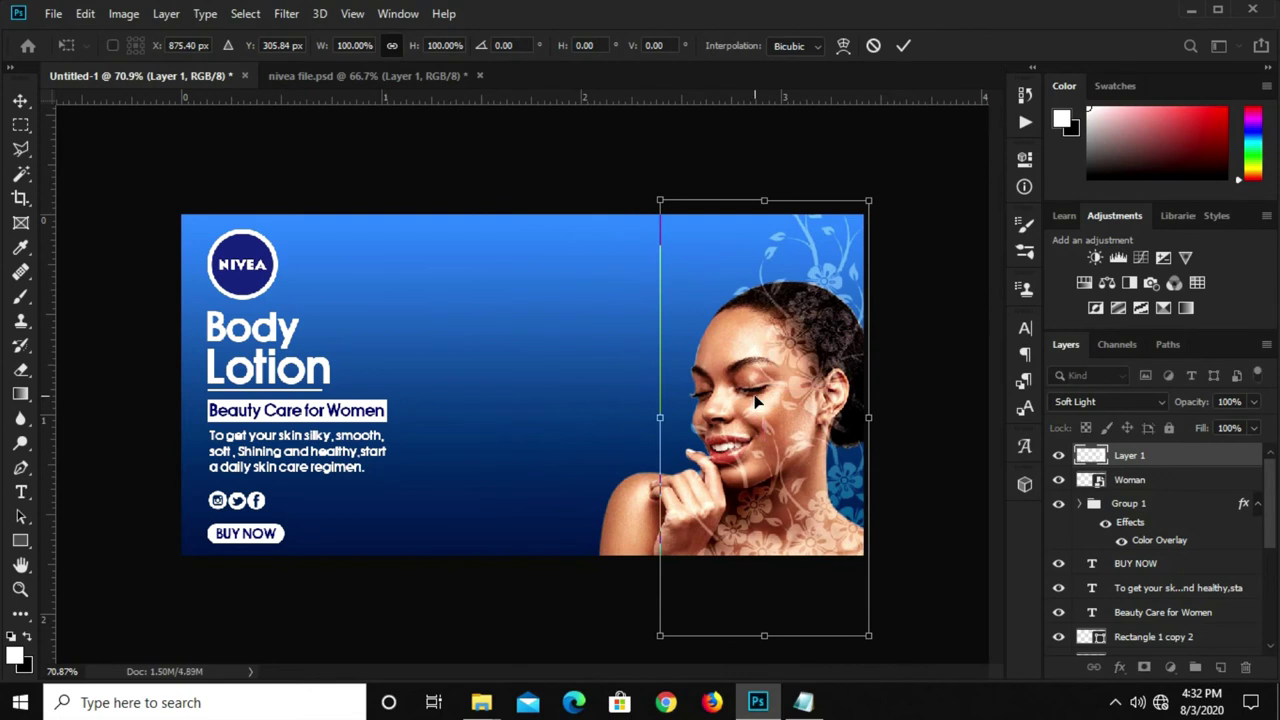
{"action": "key", "text": "Return"}
Place the floral layer just above Color Fill 1 and set its blend mode to Soft Light
{"action": "left_click_drag", "start_coordinate": [1165, 468], "coordinate": [1186, 690]}
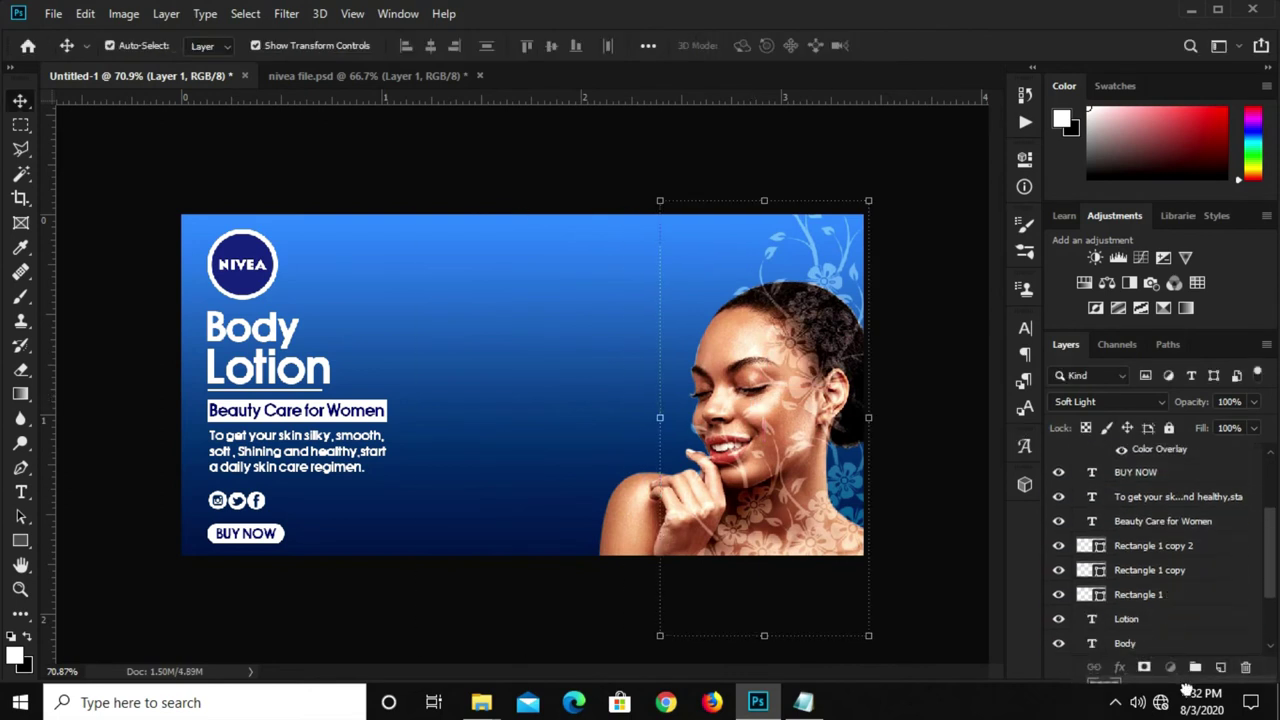
{"action": "left_click_drag", "start_coordinate": [1186, 690], "coordinate": [1170, 606]}
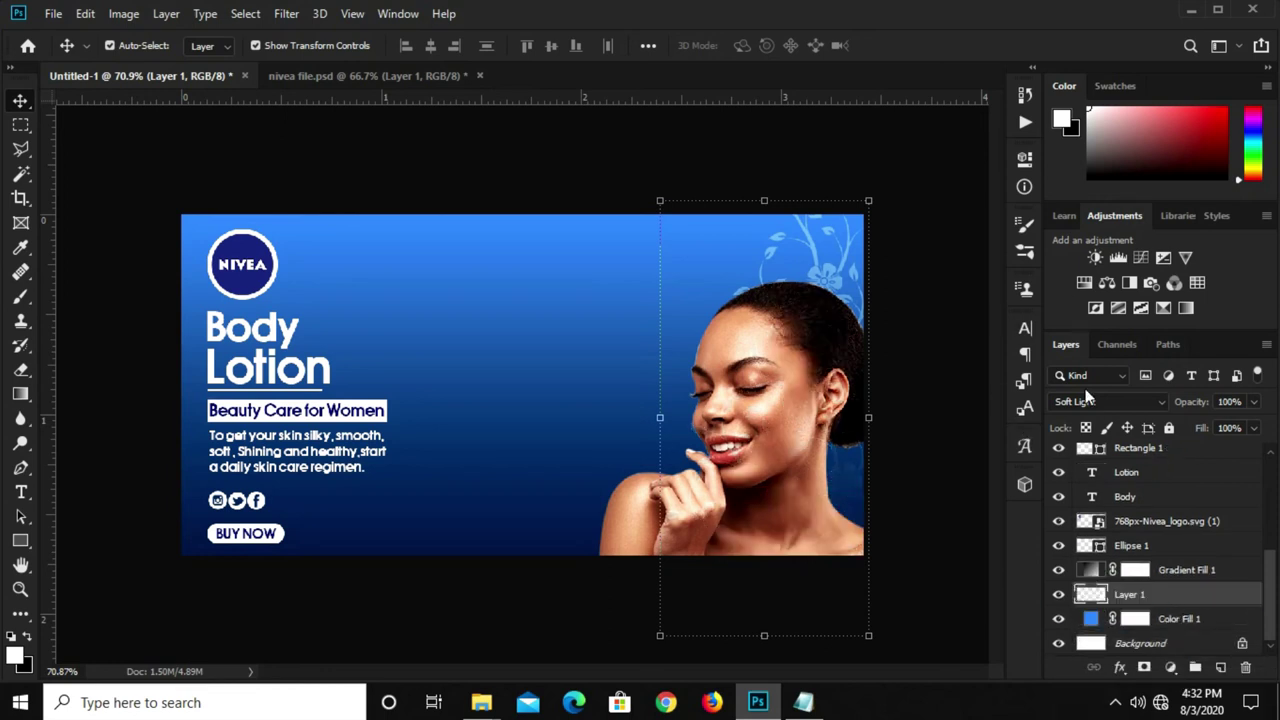
{"action": "left_click", "coordinate": [1088, 398]}
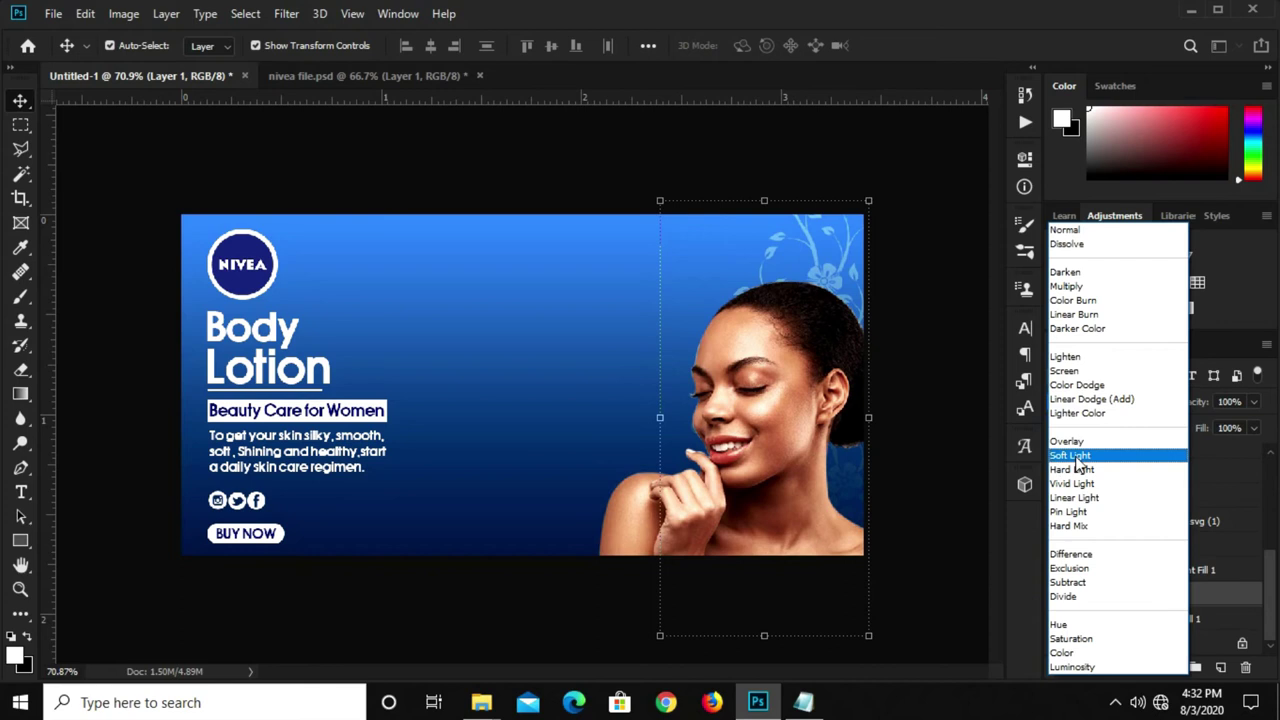
{"action": "left_click", "coordinate": [1078, 457]}
{"action": "left_click", "coordinate": [940, 312]}
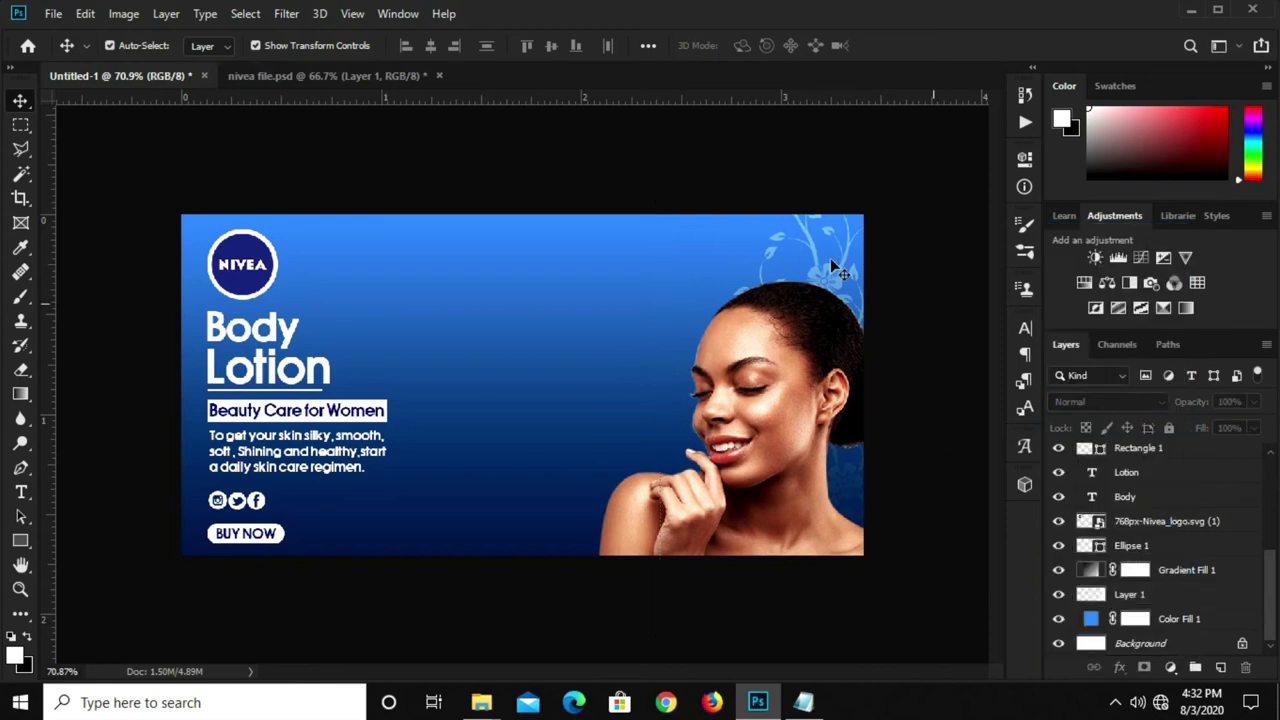
{"action": "left_click", "coordinate": [782, 456]}
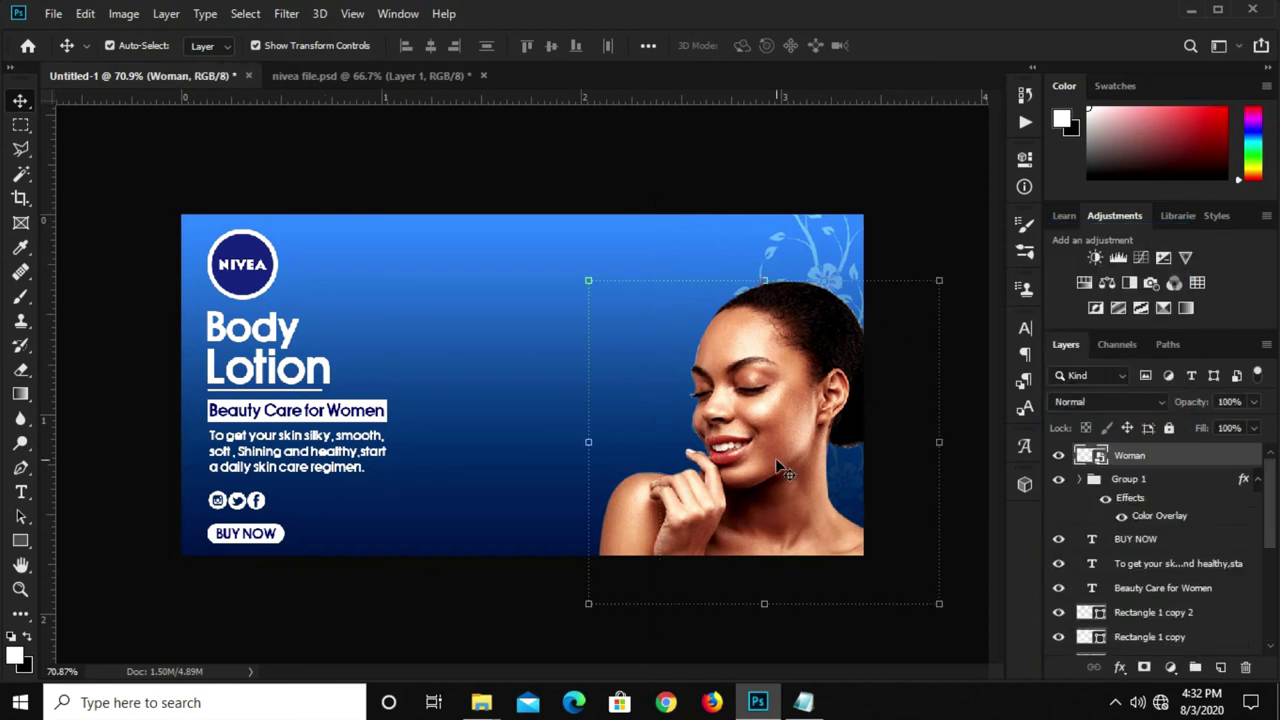
{"action": "left_click", "coordinate": [866, 162]}
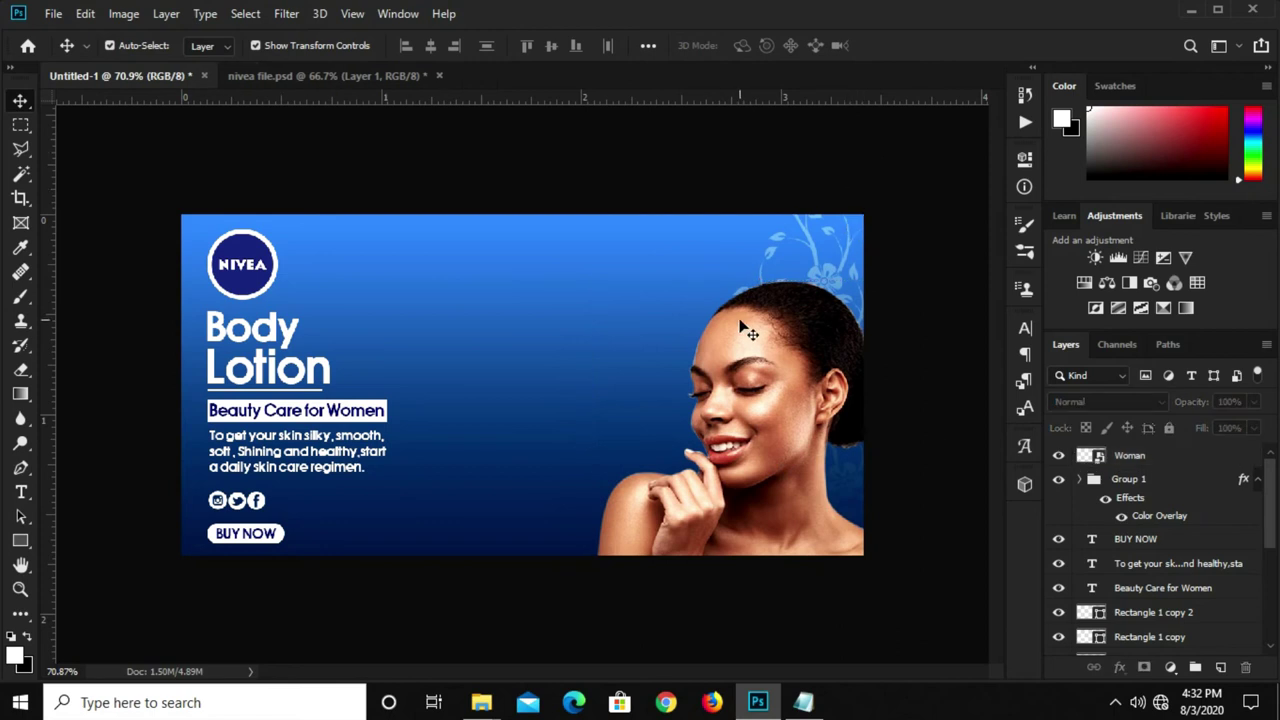
{"action": "key", "text": "ctrl+plus"}
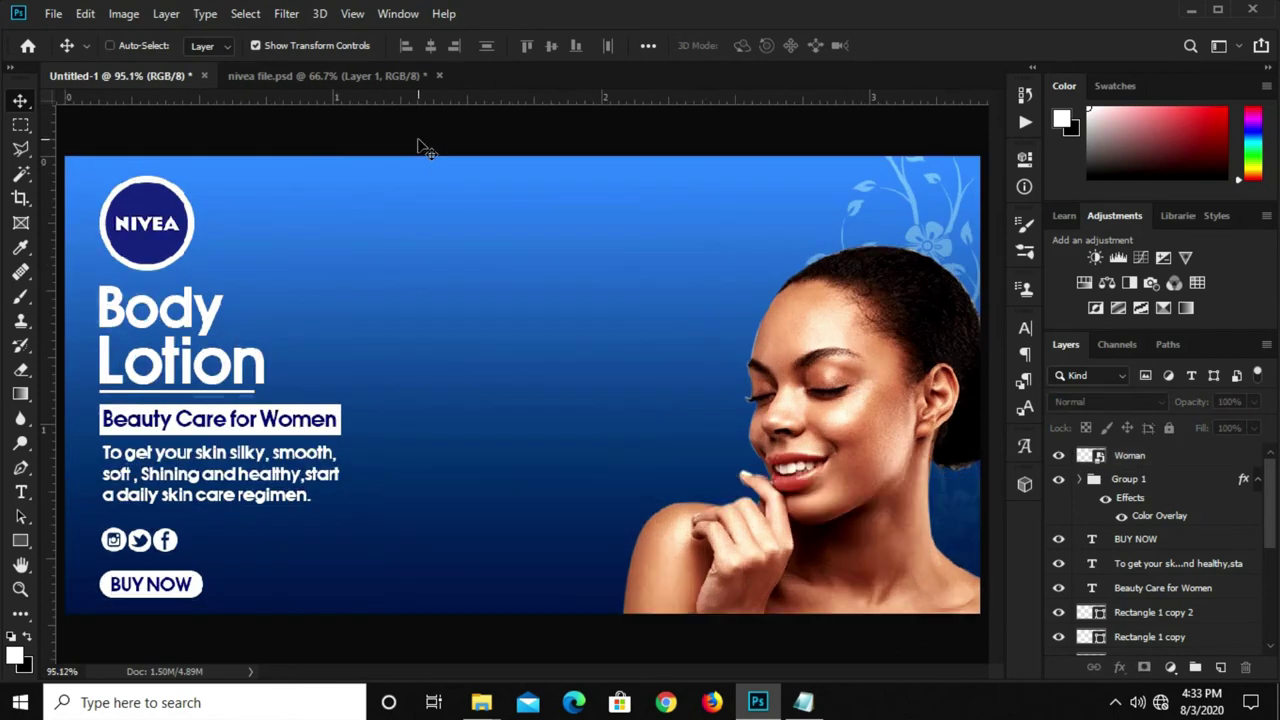
{"action": "key", "text": "ctrl+minus"}
In nivea file, hide the floral pattern and show the Facebook, logo, tin and bottle layers
{"action": "left_click", "coordinate": [343, 75]}
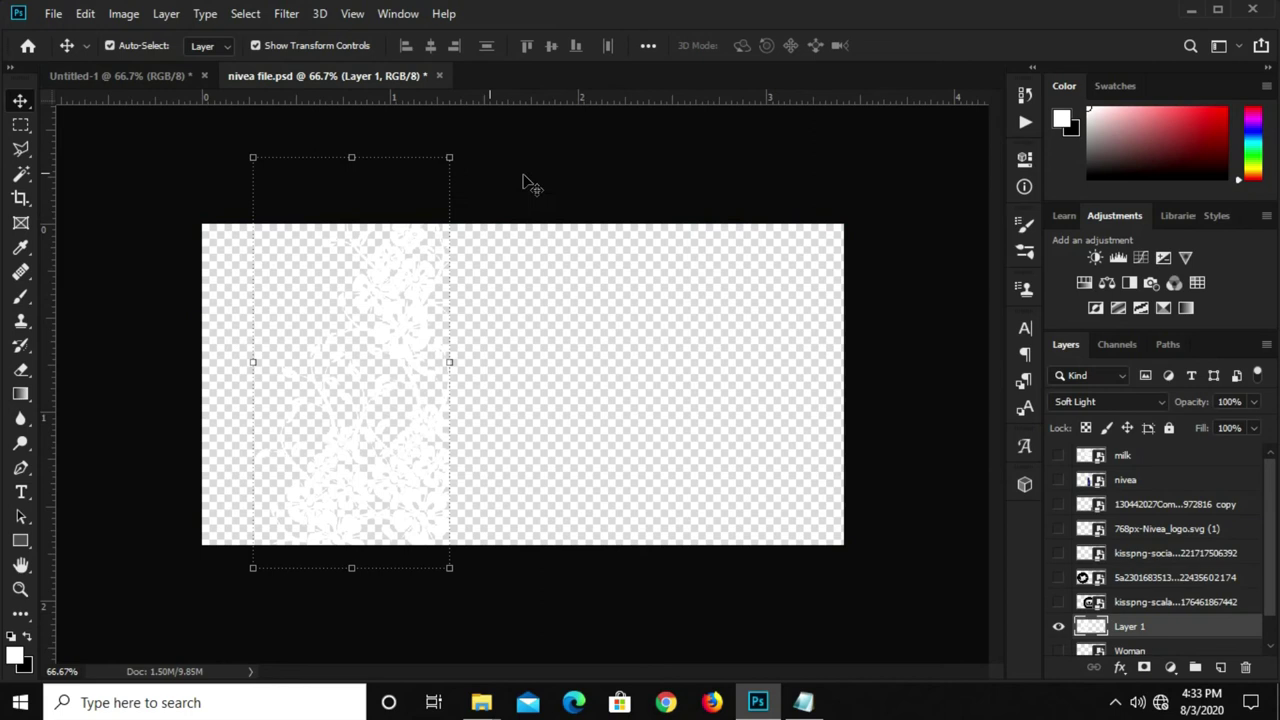
{"action": "left_click", "coordinate": [1058, 626]}
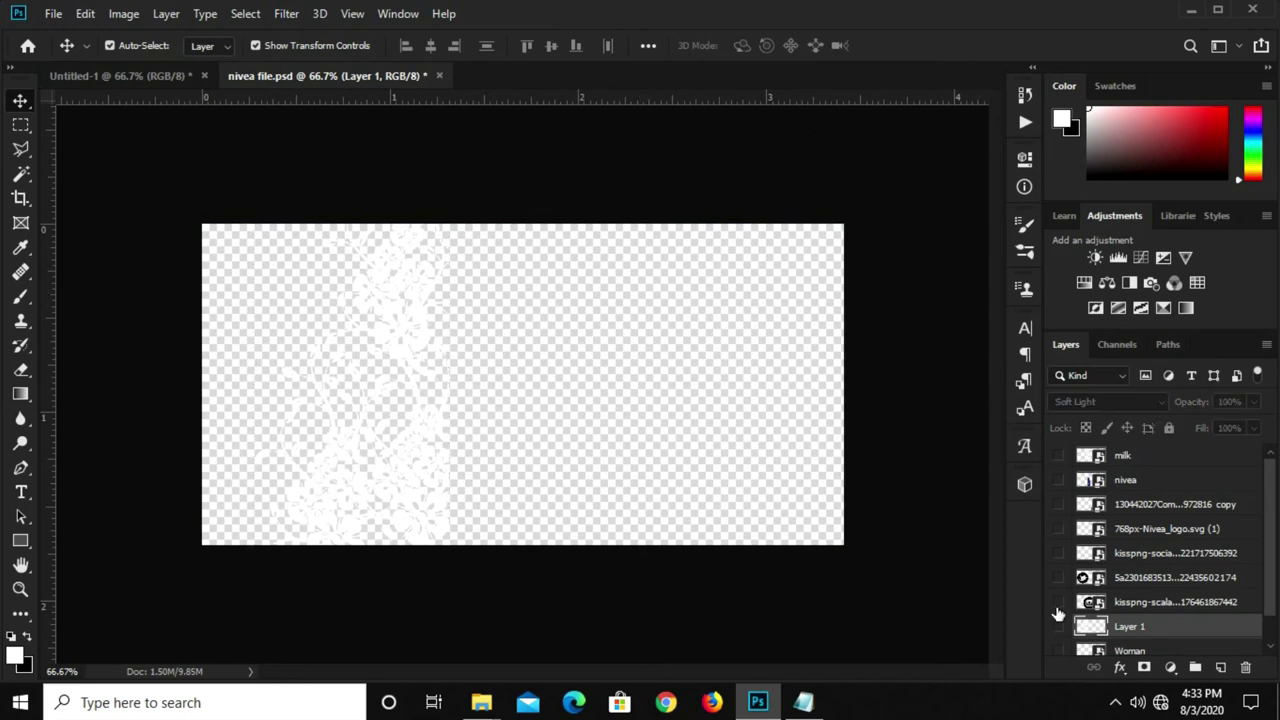
{"action": "left_click", "coordinate": [1058, 553]}
{"action": "left_click", "coordinate": [1058, 528]}
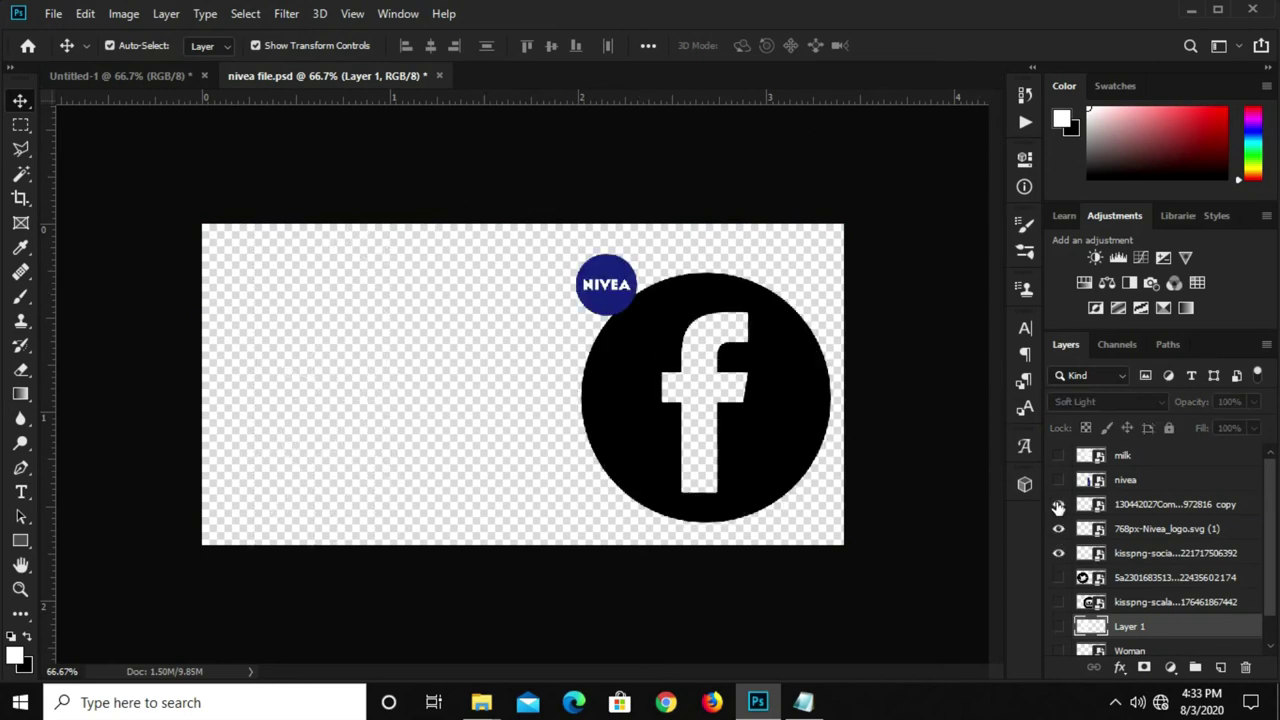
{"action": "left_click", "coordinate": [1058, 504]}
{"action": "left_click", "coordinate": [1058, 480]}
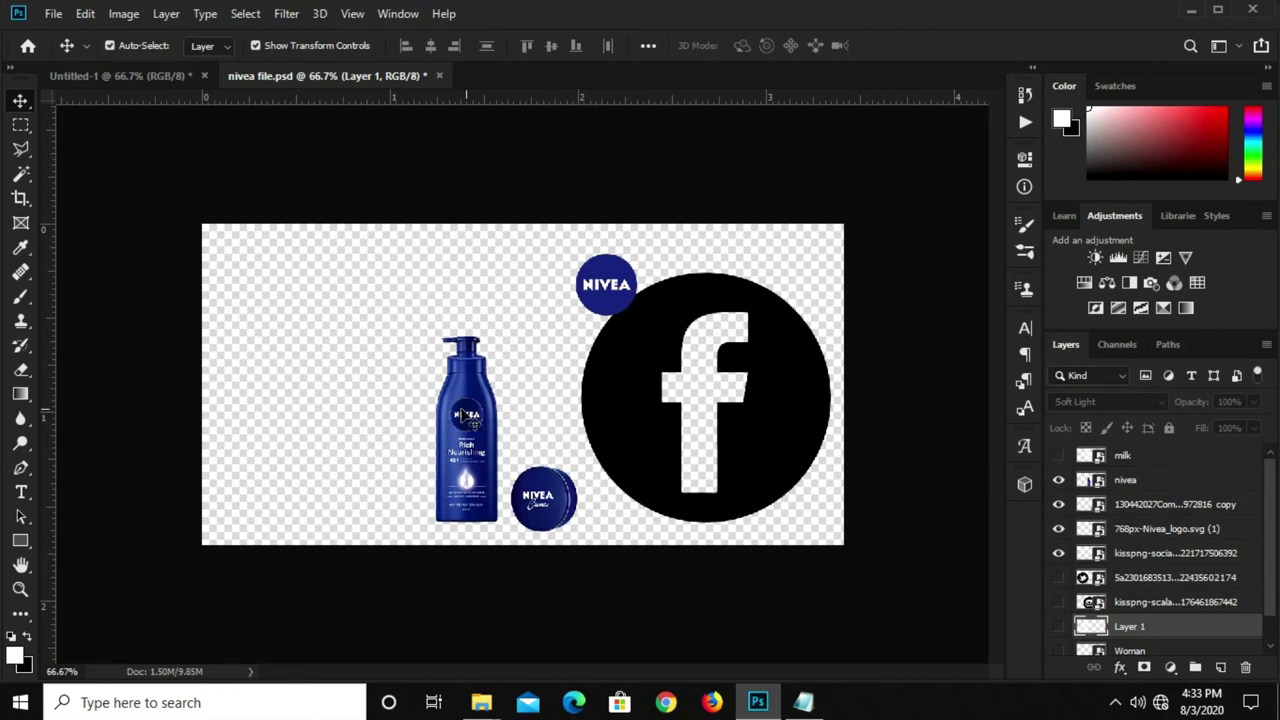
Copy the lotion bottle into the centre of the Untitled-1 banner
{"action": "left_click", "coordinate": [460, 414]}
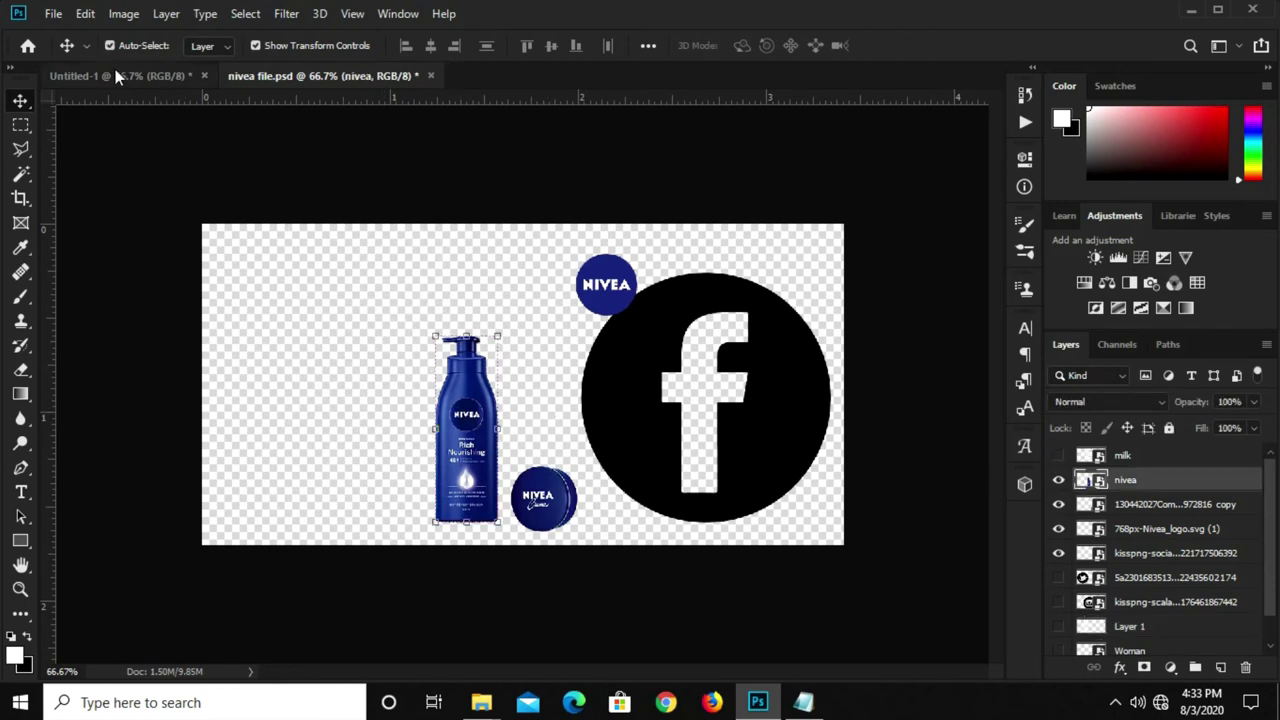
{"action": "left_click", "coordinate": [115, 75]}
{"action": "mouse_move", "coordinate": [290, 260]}
{"action": "left_mouse_down"}
{"action": "mouse_move", "coordinate": [521, 378]}
{"action": "mouse_move", "coordinate": [533, 430]}
{"action": "mouse_move", "coordinate": [545, 430]}
{"action": "left_mouse_up"}
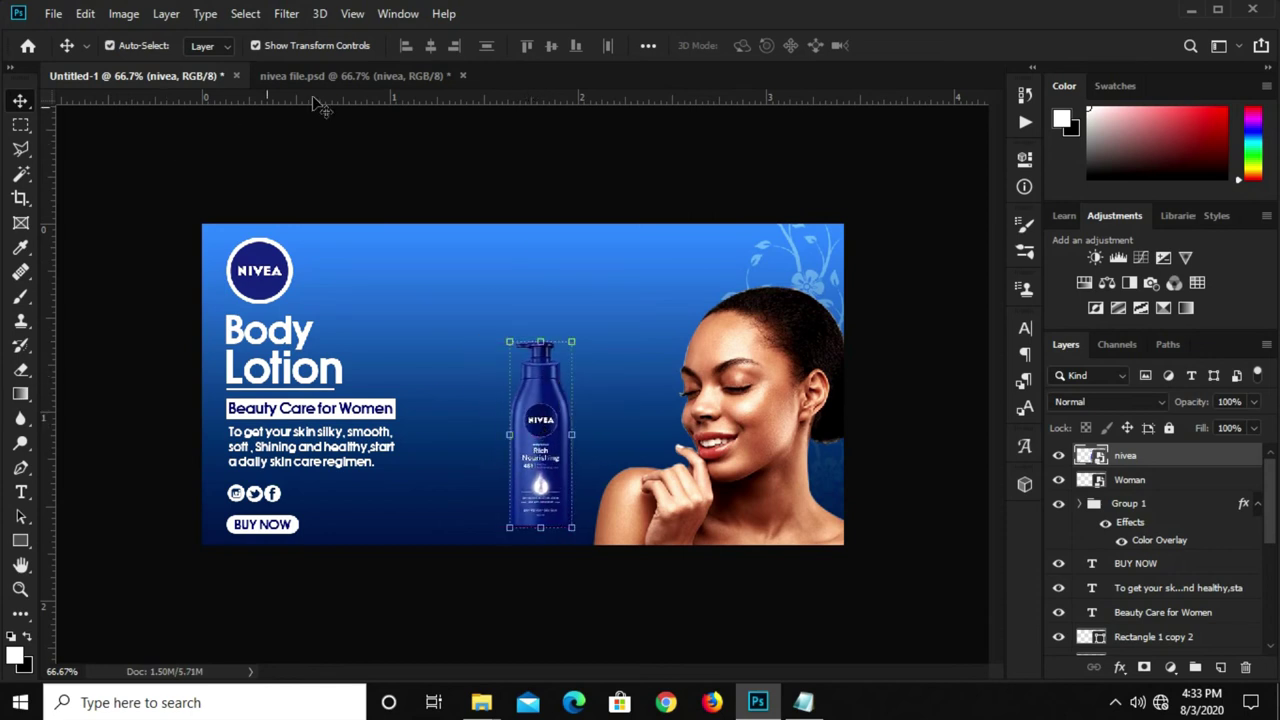
Bring the cream tin into the banner, behind the bottle, nudge it right, and zoom to 66.7%
{"action": "left_click", "coordinate": [350, 75]}
{"action": "left_click", "coordinate": [550, 502], "text": "ctrl"}
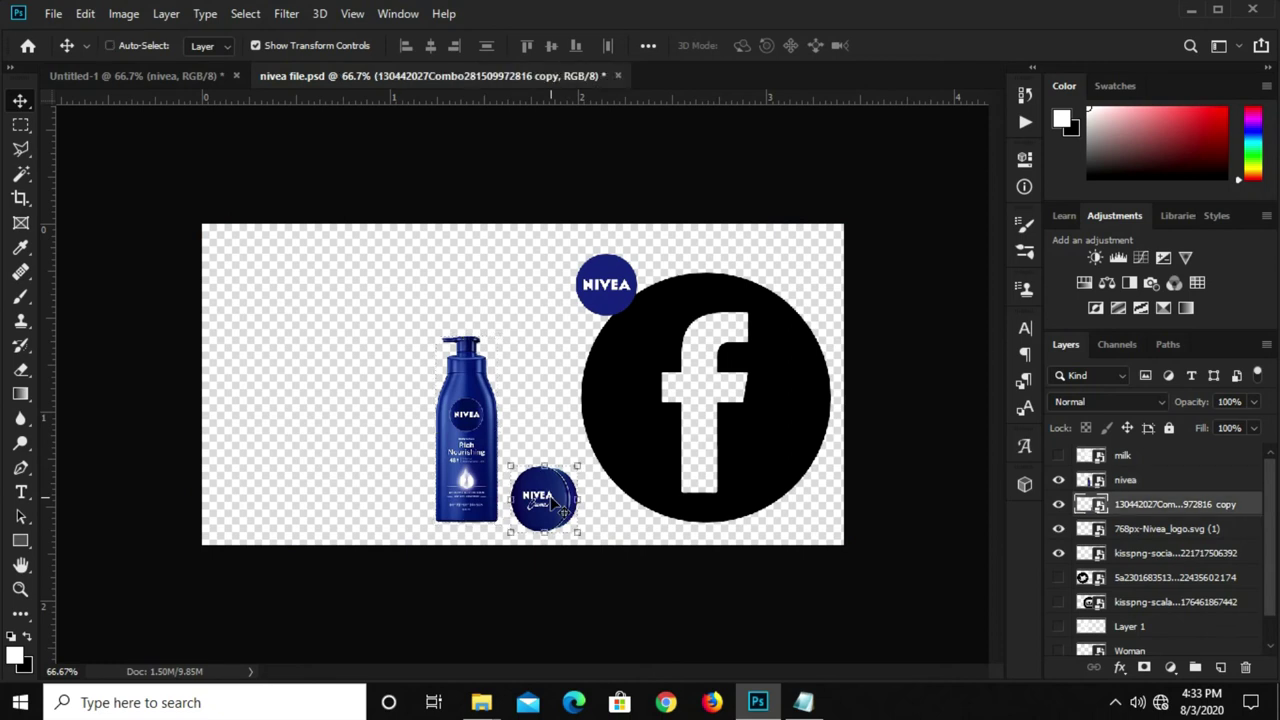
{"action": "mouse_move", "coordinate": [555, 505]}
{"action": "left_mouse_down"}
{"action": "mouse_move", "coordinate": [321, 283]}
{"action": "mouse_move", "coordinate": [478, 402]}
{"action": "mouse_move", "coordinate": [495, 507]}
{"action": "left_mouse_up"}
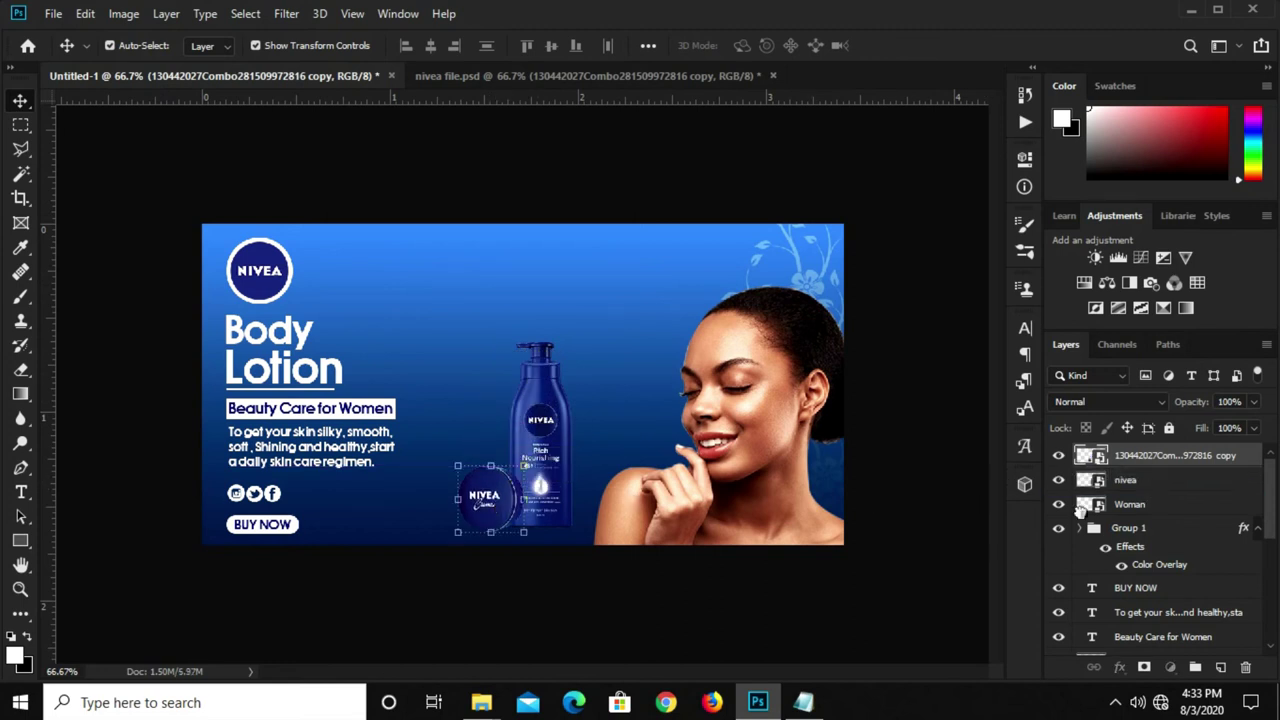
{"action": "left_click_drag", "start_coordinate": [1150, 467], "coordinate": [1150, 492]}
{"action": "key", "text": "ctrl+plus"}
{"action": "left_click_drag", "start_coordinate": [510, 537], "coordinate": [515, 535]}
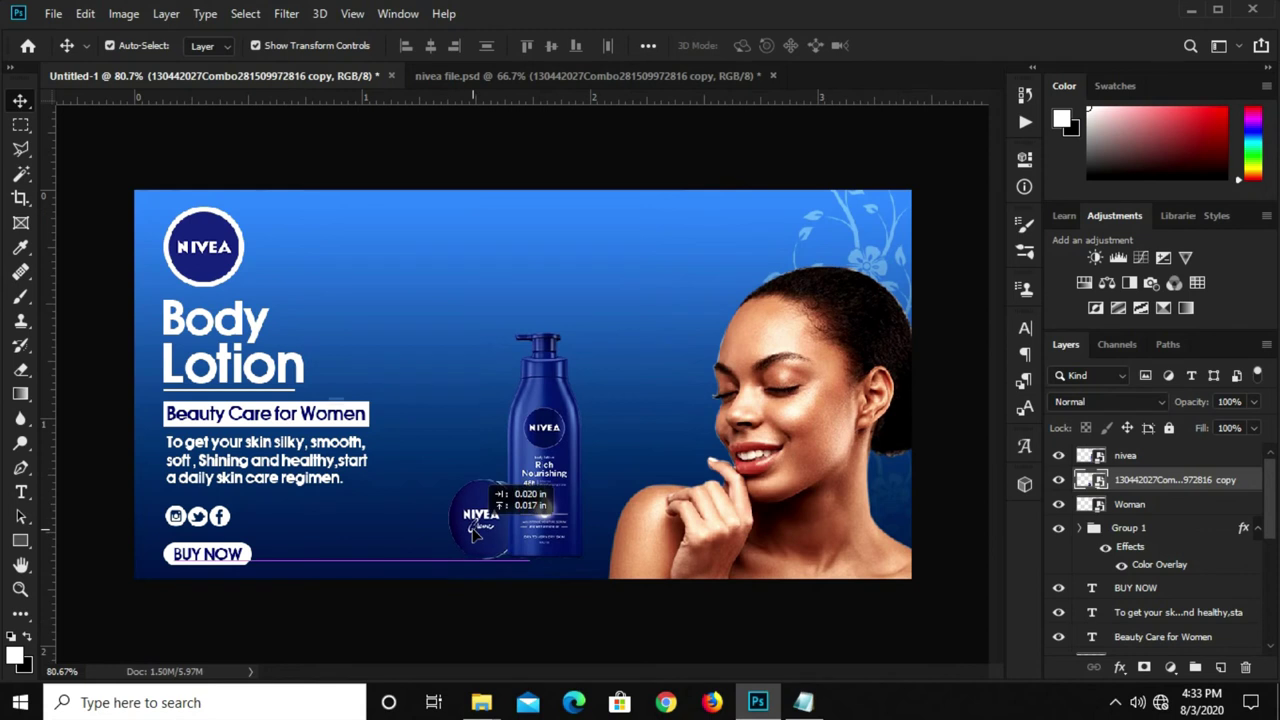
{"action": "left_click", "coordinate": [597, 633]}
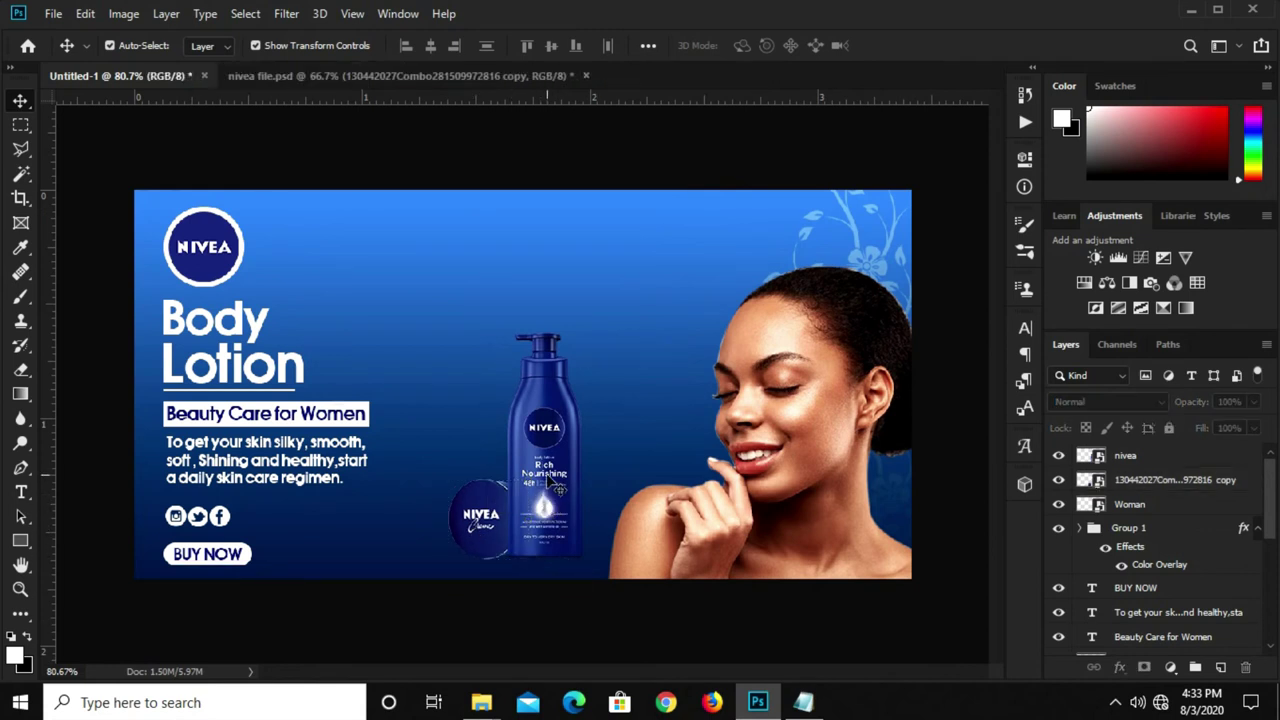
{"action": "key", "text": "ctrl+0"}
{"action": "key", "text": "ctrl+minus"}
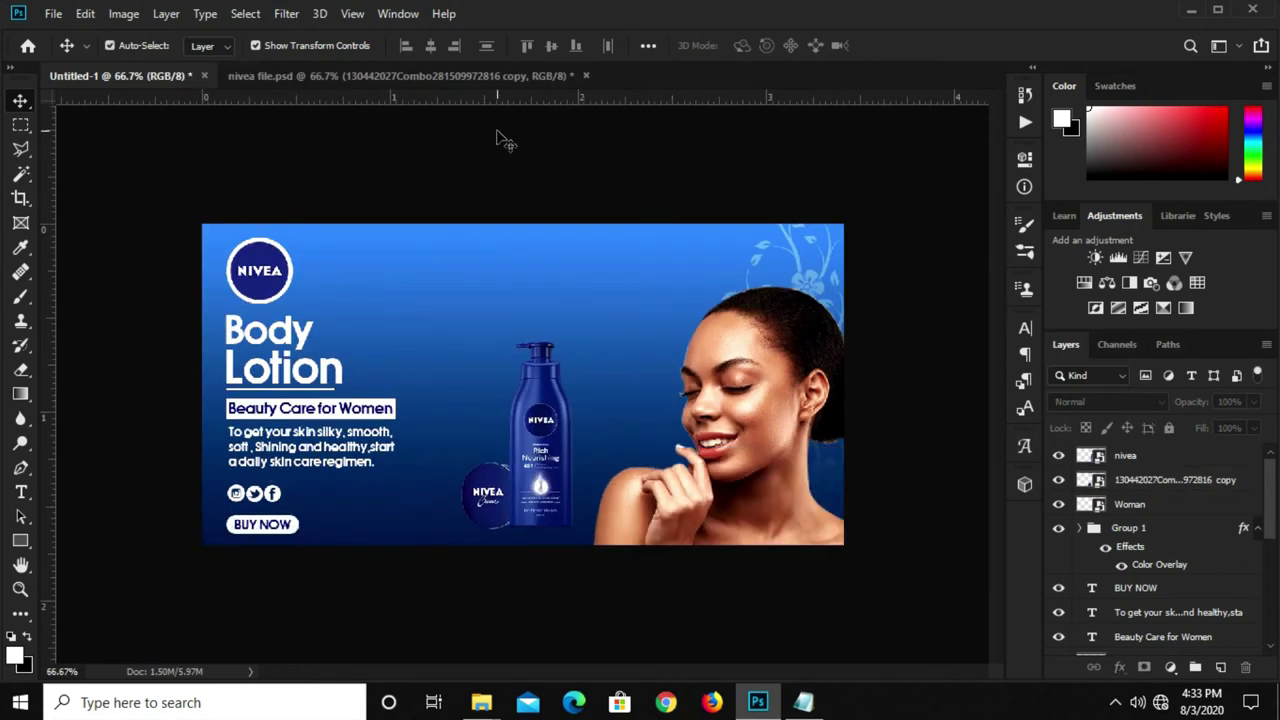
In nivea file.psd, move the Facebook icon down, hide it, and leave the splatter texture hidden
{"action": "left_click", "coordinate": [431, 84]}
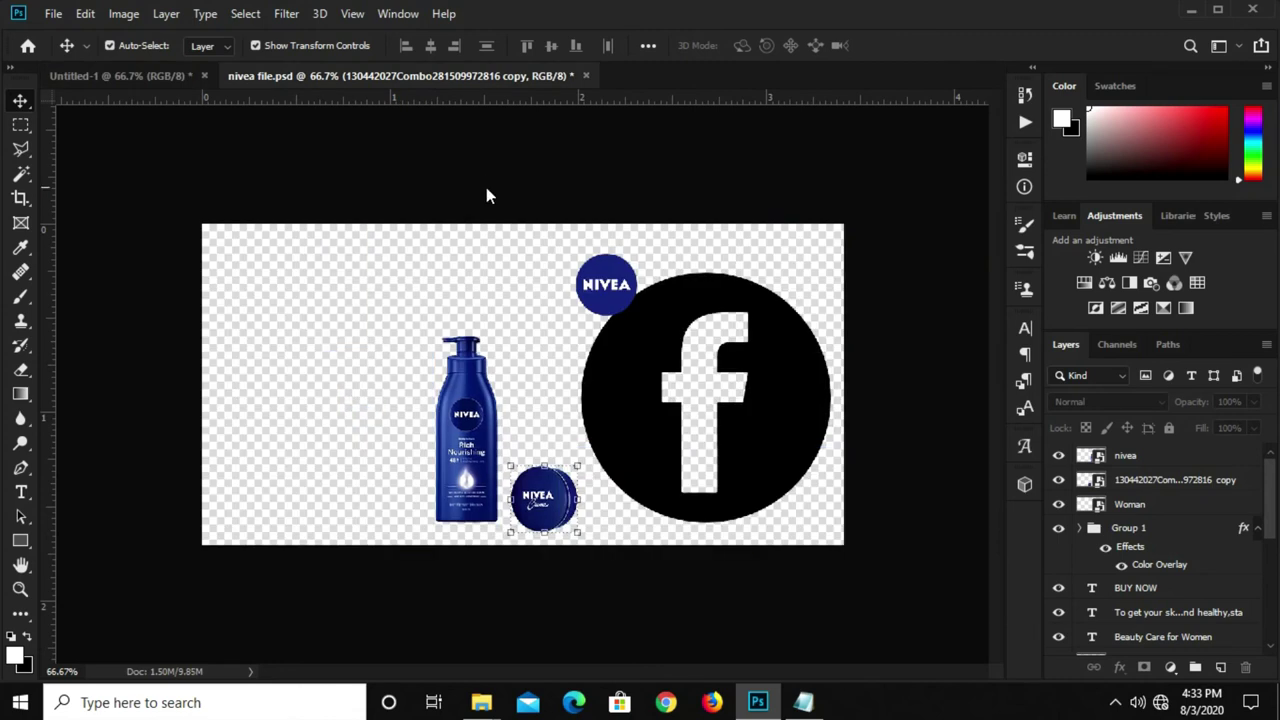
{"action": "left_click", "coordinate": [632, 362]}
{"action": "left_click_drag", "start_coordinate": [632, 362], "coordinate": [640, 431]}
{"action": "left_click", "coordinate": [1058, 556]}
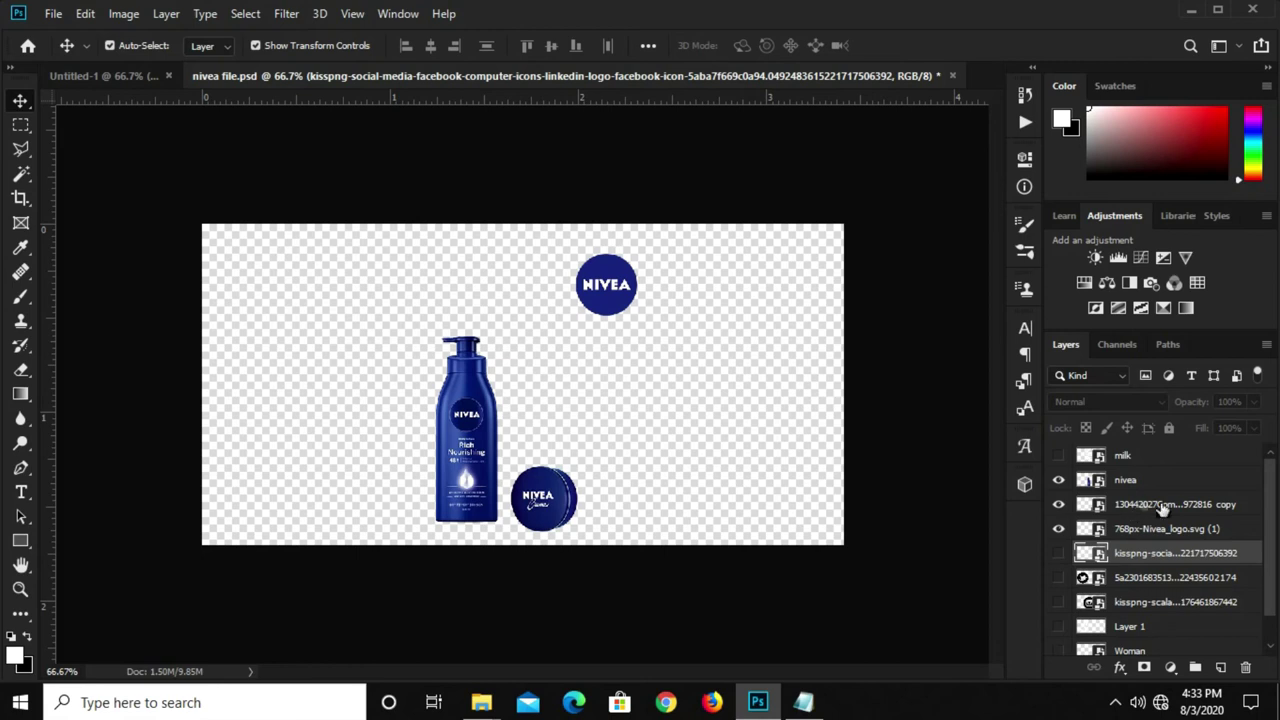
{"action": "scroll", "coordinate": [1170, 525], "scroll_direction": "down", "scroll_amount": 1}
{"action": "left_click", "coordinate": [1059, 595]}
{"action": "left_click", "coordinate": [1059, 595]}
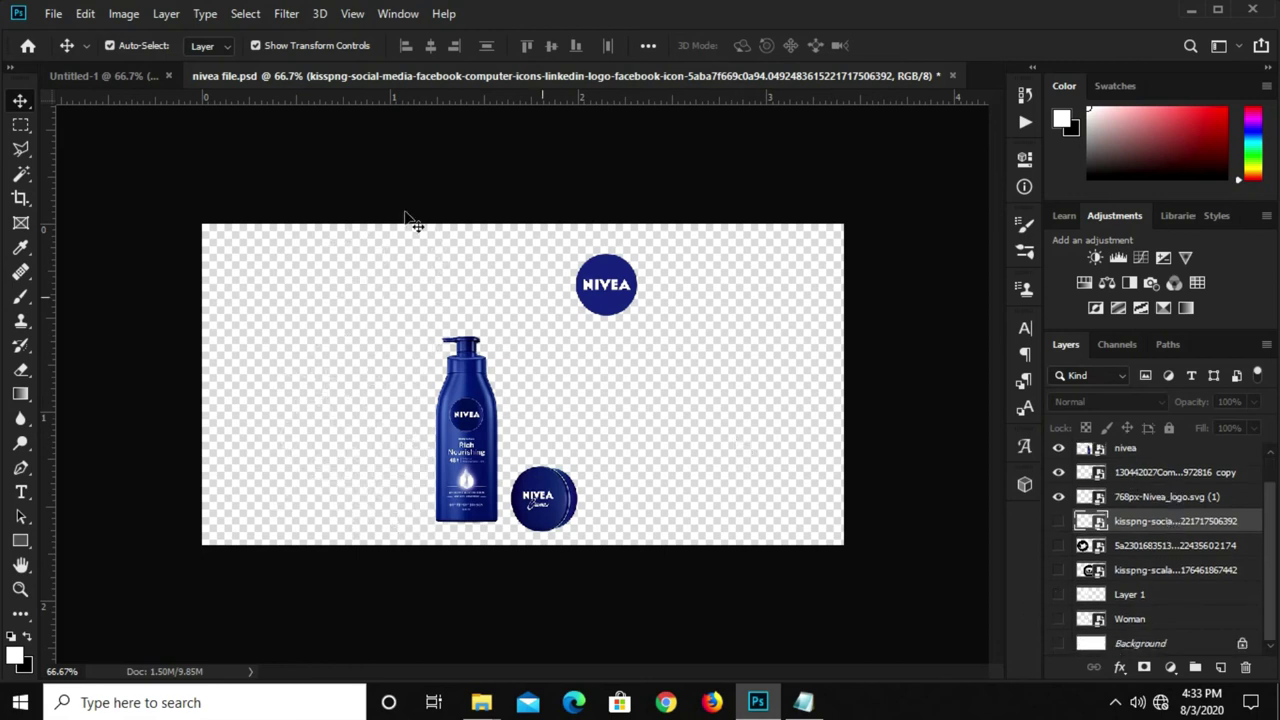
Back in Untitled-1, select the bottle, cream jar and Woman photo layers in turn
{"action": "left_click", "coordinate": [80, 76]}
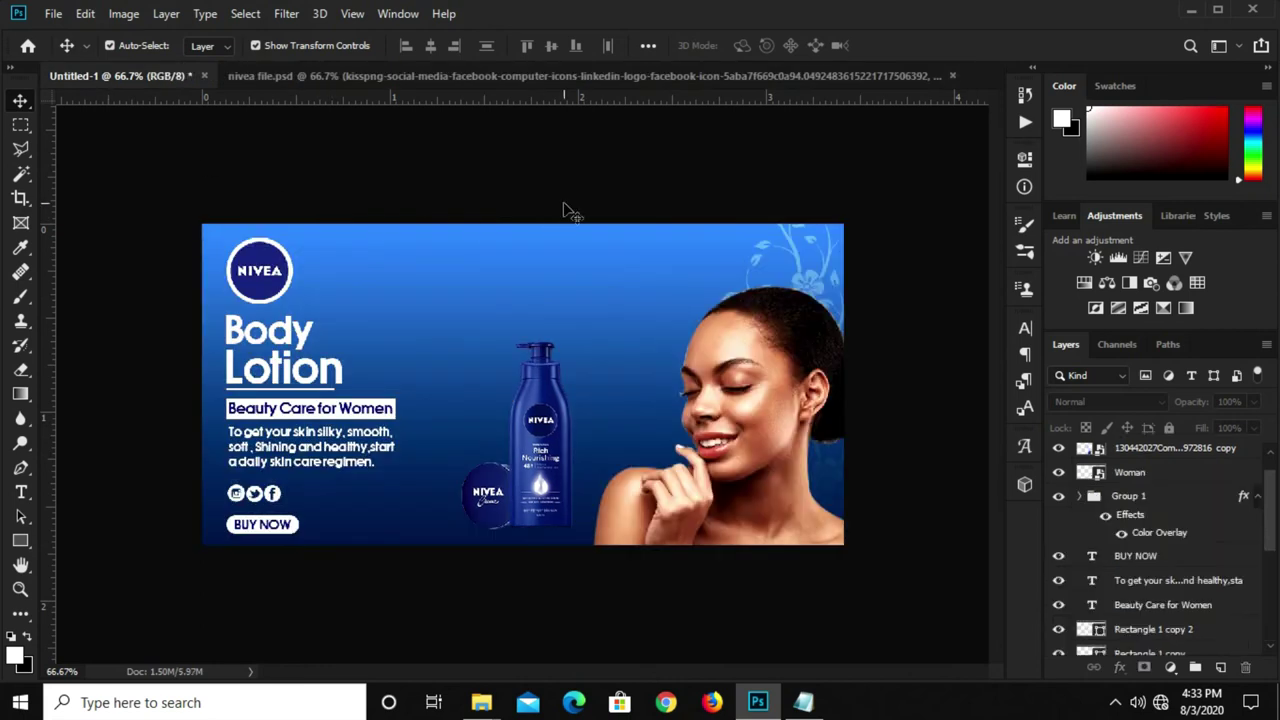
{"action": "left_click", "coordinate": [522, 440]}
{"action": "scroll", "coordinate": [531, 494], "scroll_direction": "up", "scroll_amount": 3}
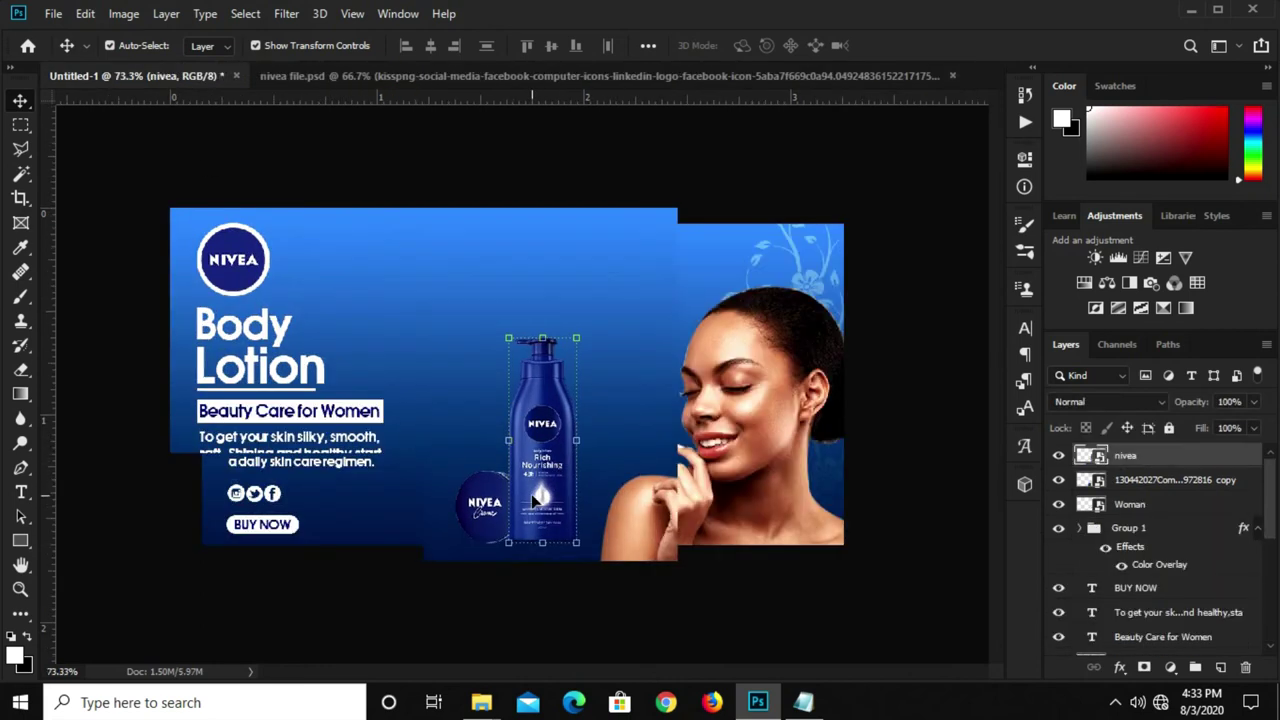
{"action": "left_click", "coordinate": [652, 157]}
{"action": "left_click", "coordinate": [1133, 458]}
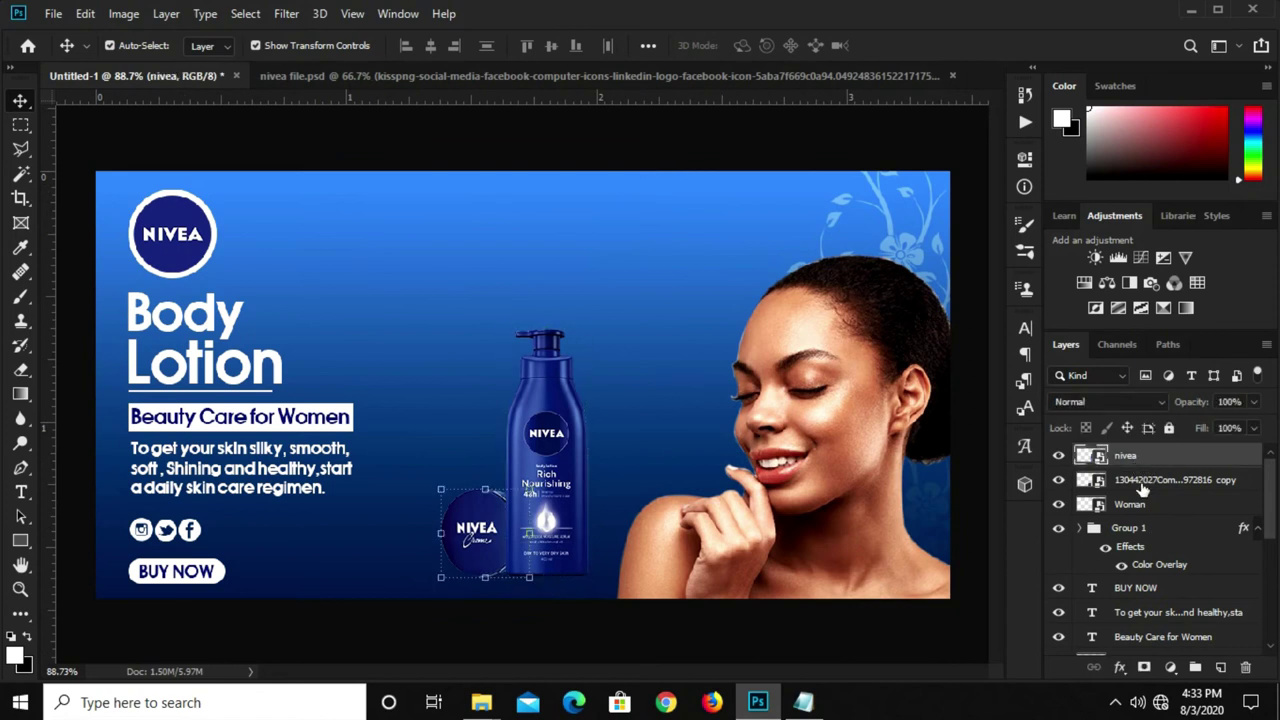
{"action": "left_click", "coordinate": [1140, 480]}
{"action": "left_click", "coordinate": [1143, 505]}
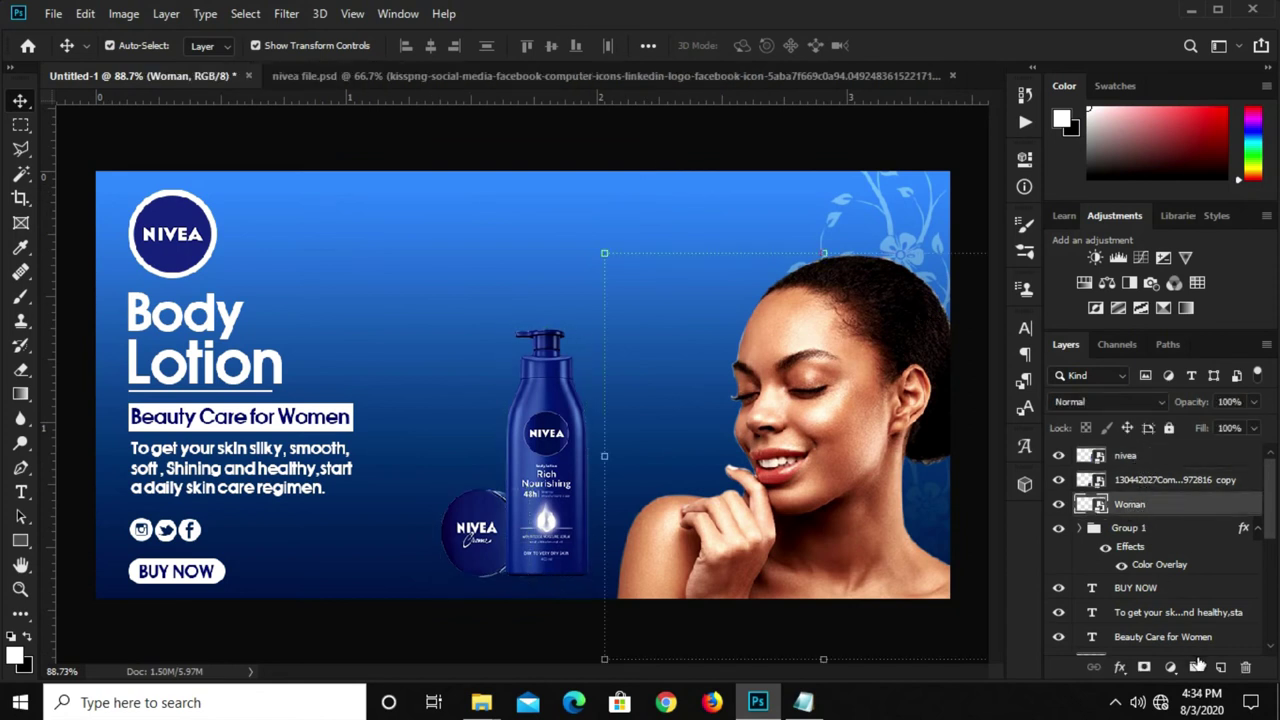
Add a new Layer 2 and place it just above Gradient Fill 1
{"action": "left_click", "coordinate": [1221, 667]}
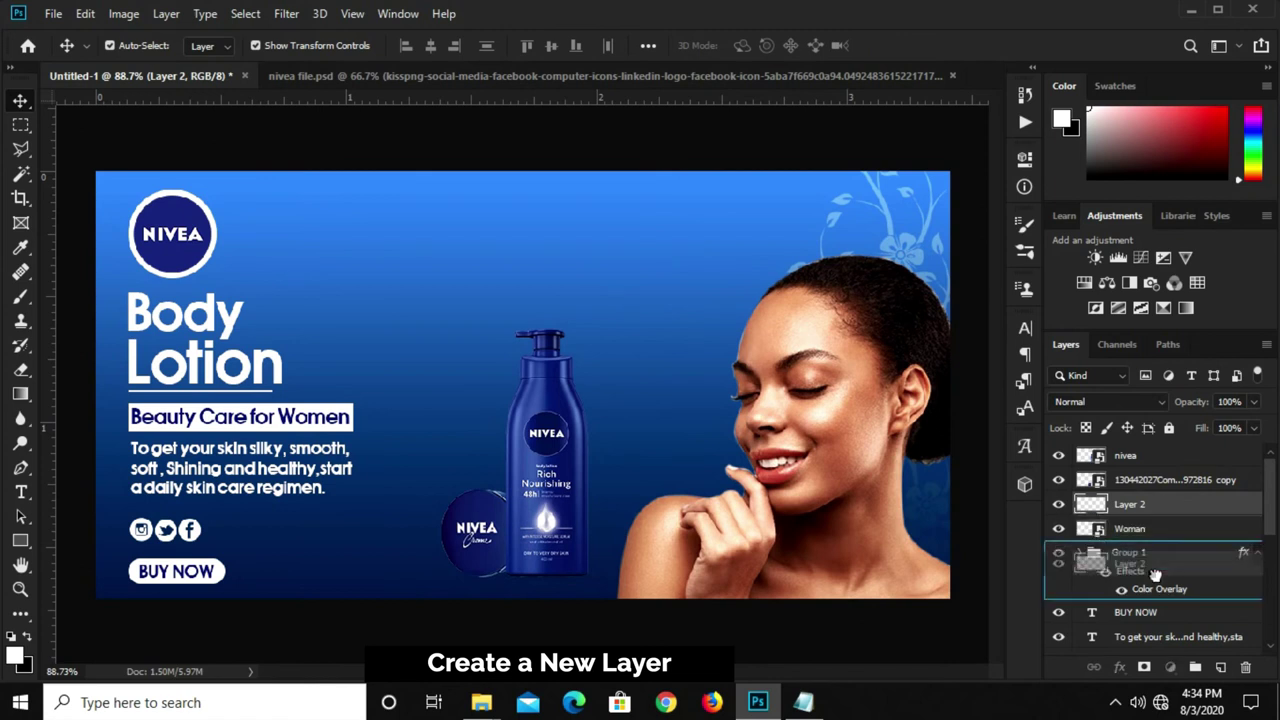
{"action": "scroll", "coordinate": [1160, 540], "scroll_direction": "down", "scroll_amount": 5}
{"action": "scroll", "coordinate": [1150, 560], "scroll_direction": "down", "scroll_amount": 3}
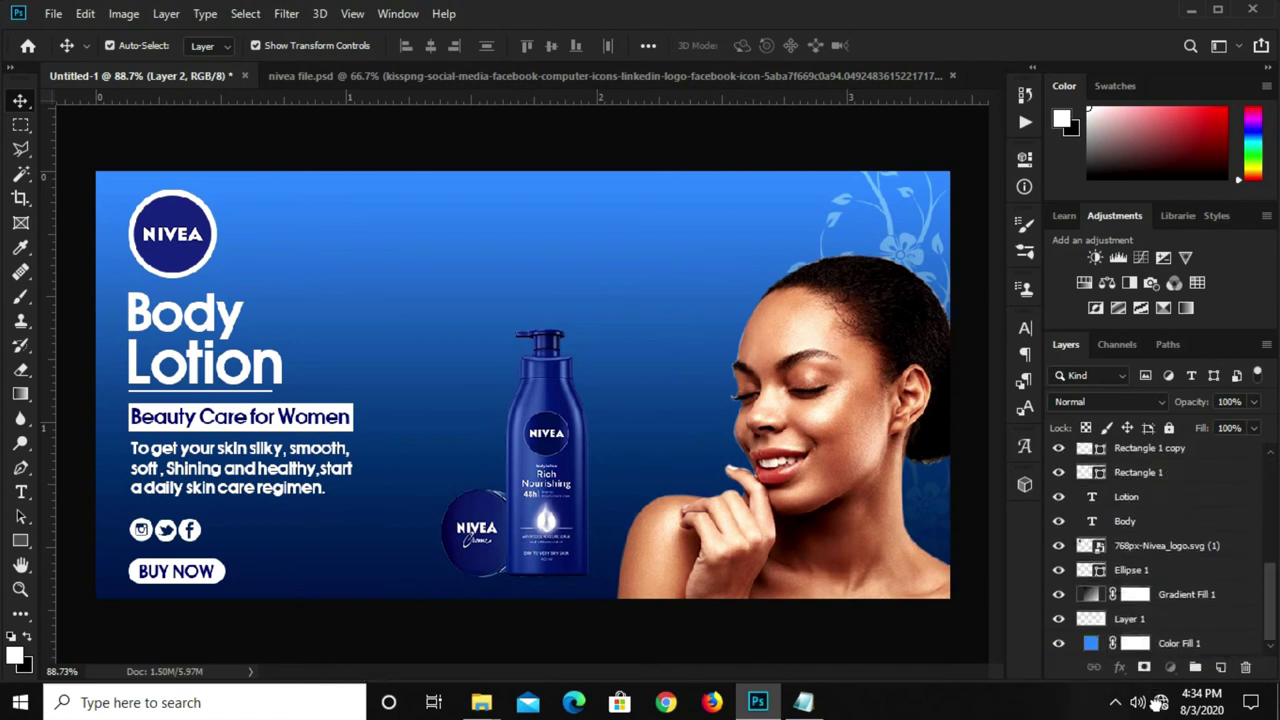
{"action": "left_click_drag", "start_coordinate": [1130, 610], "coordinate": [1150, 560]}
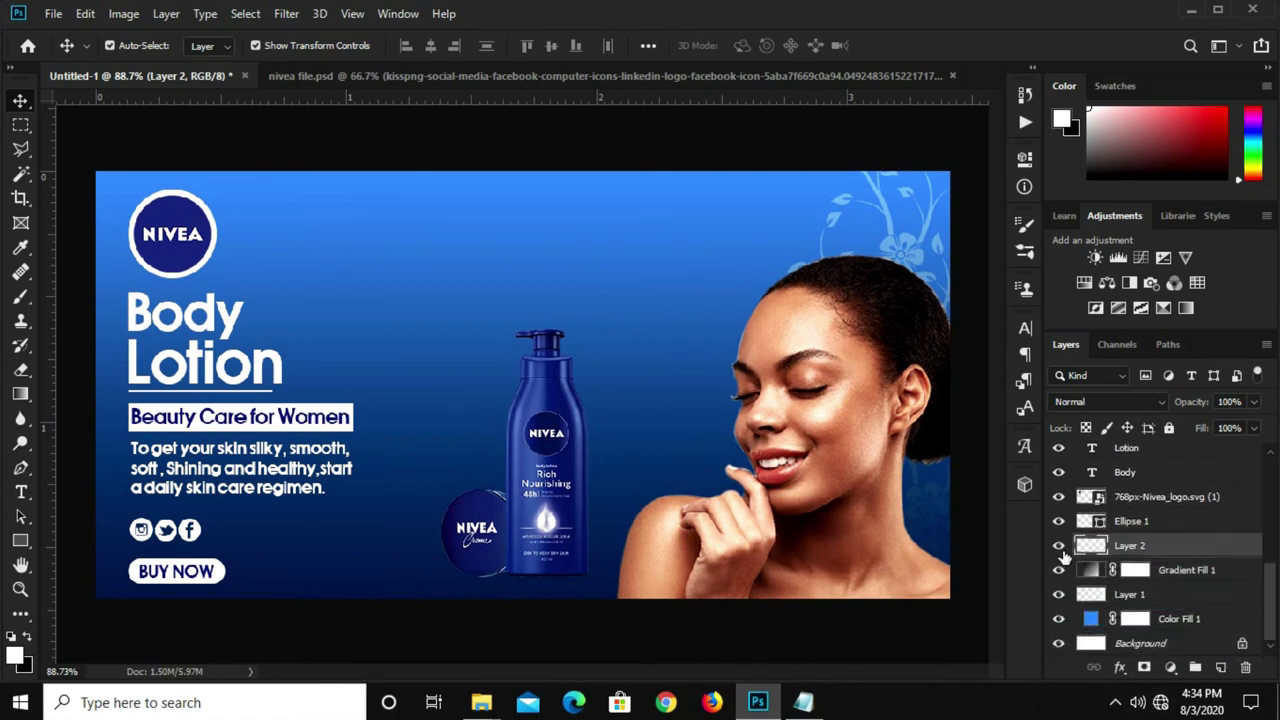
Paint a 400px soft white glow behind the bottle and set Layer 2 to Overlay
{"action": "right_click", "coordinate": [22, 298]}
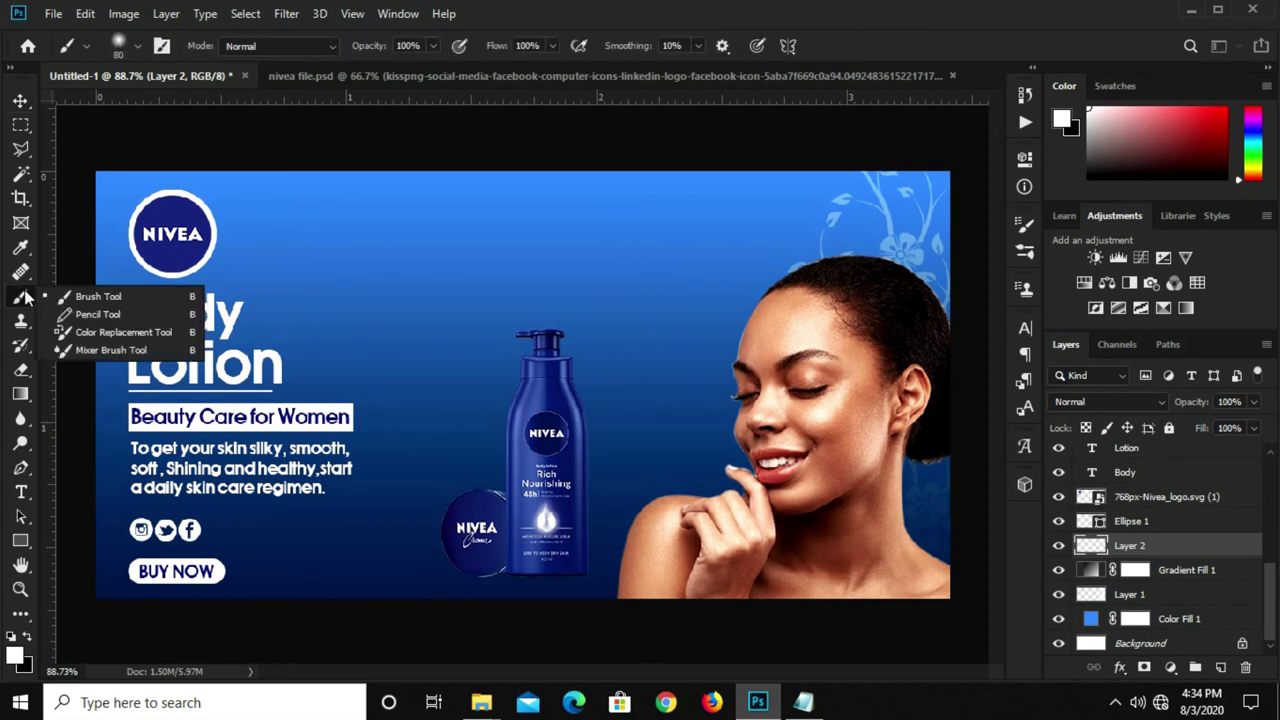
{"action": "left_click", "coordinate": [90, 298]}
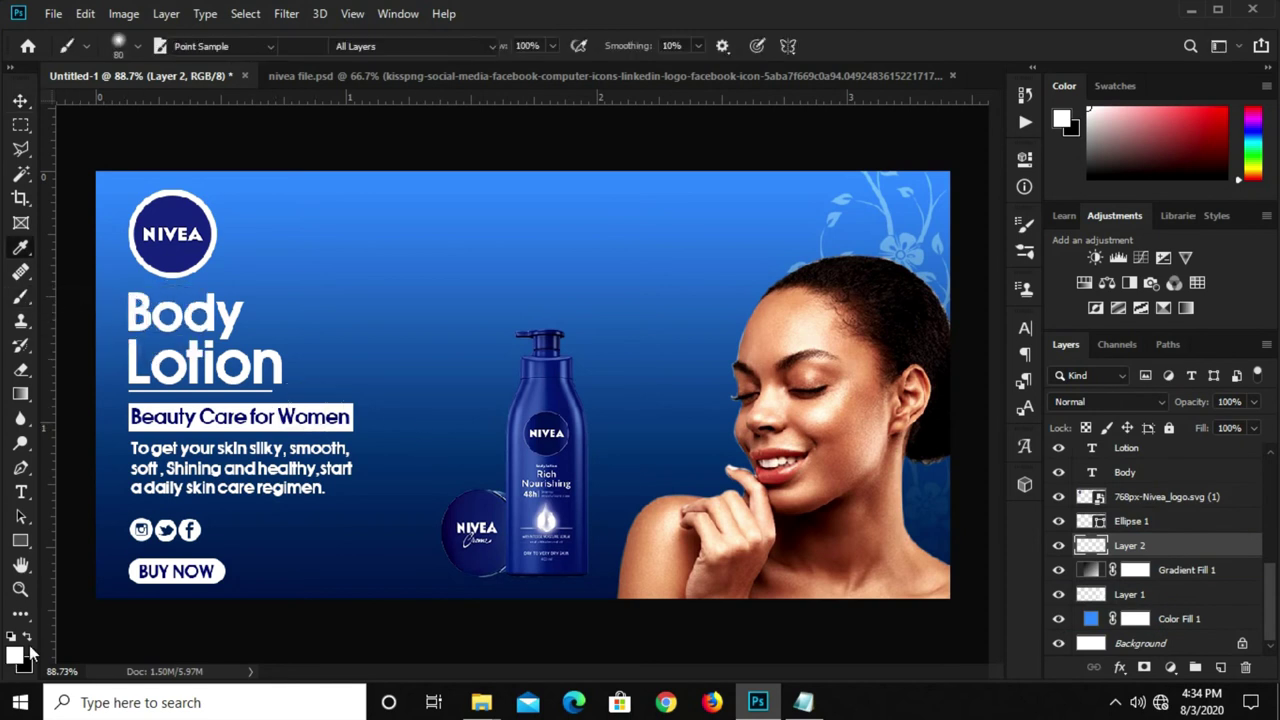
{"action": "left_click", "coordinate": [13, 657]}
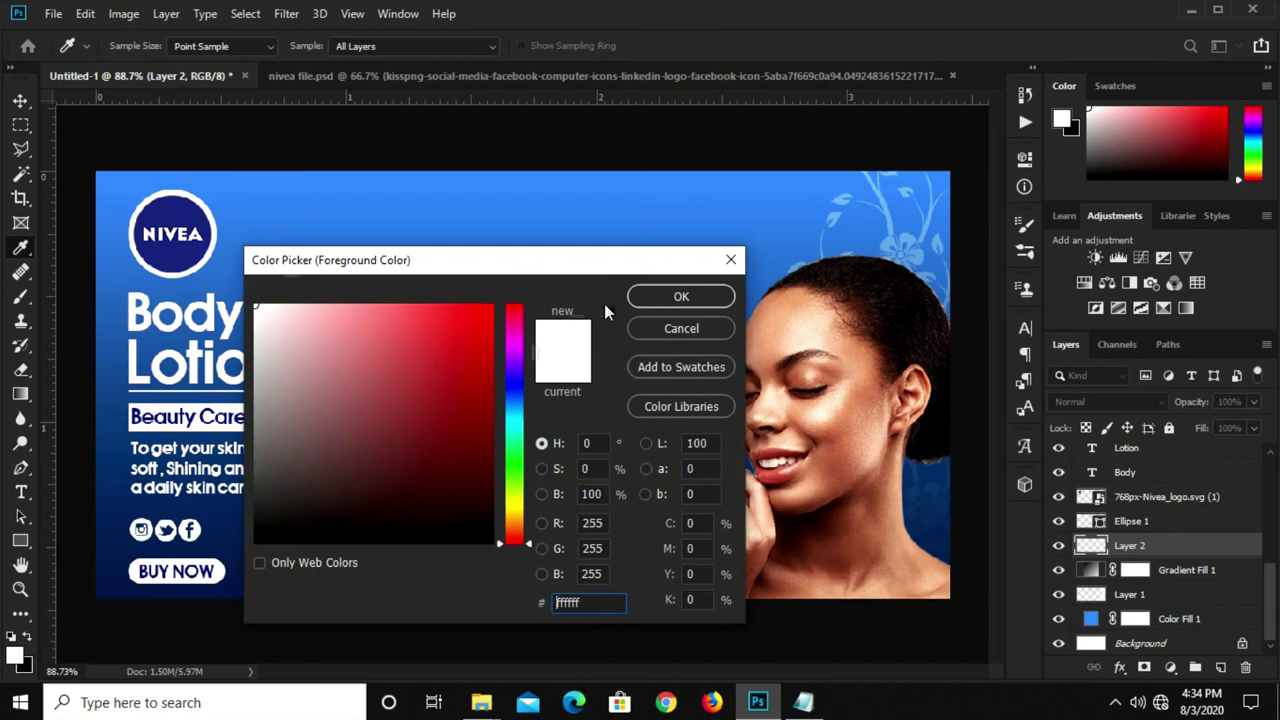
{"action": "left_click", "coordinate": [681, 296]}
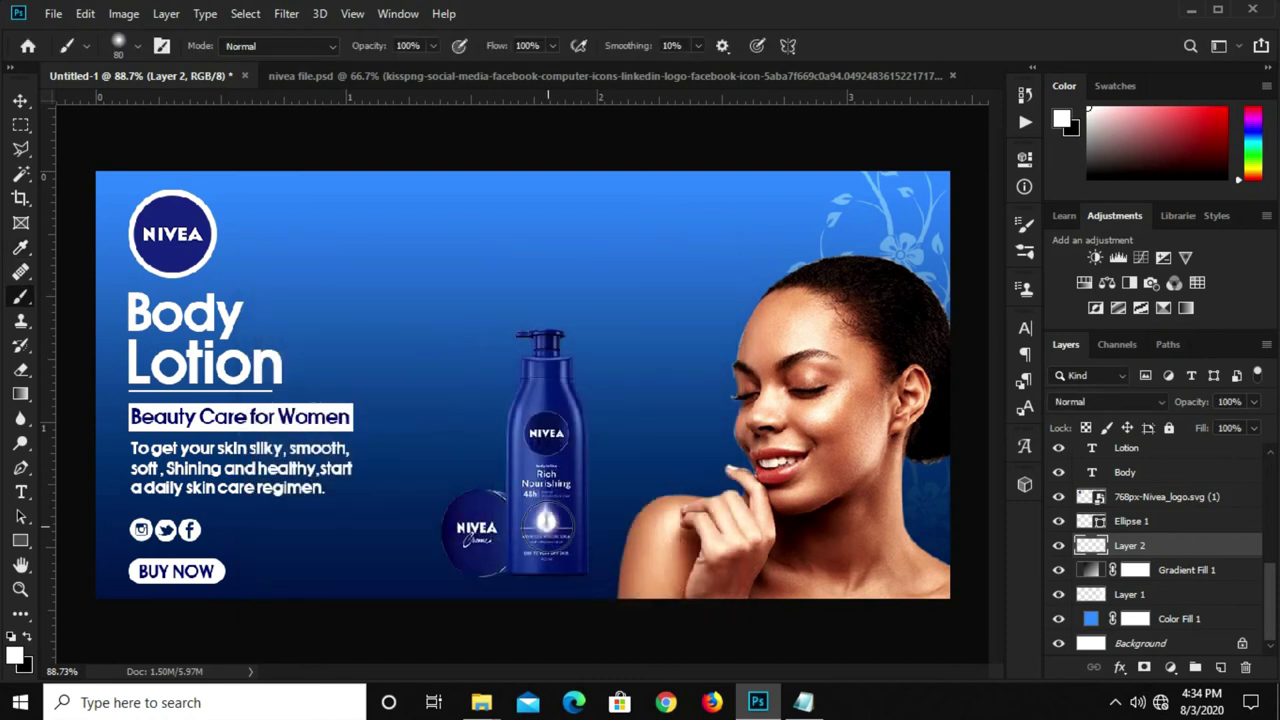
{"action": "key", "text": "bracketright"}
{"action": "key", "text": "bracketright"}
{"action": "key", "text": "bracketright"}
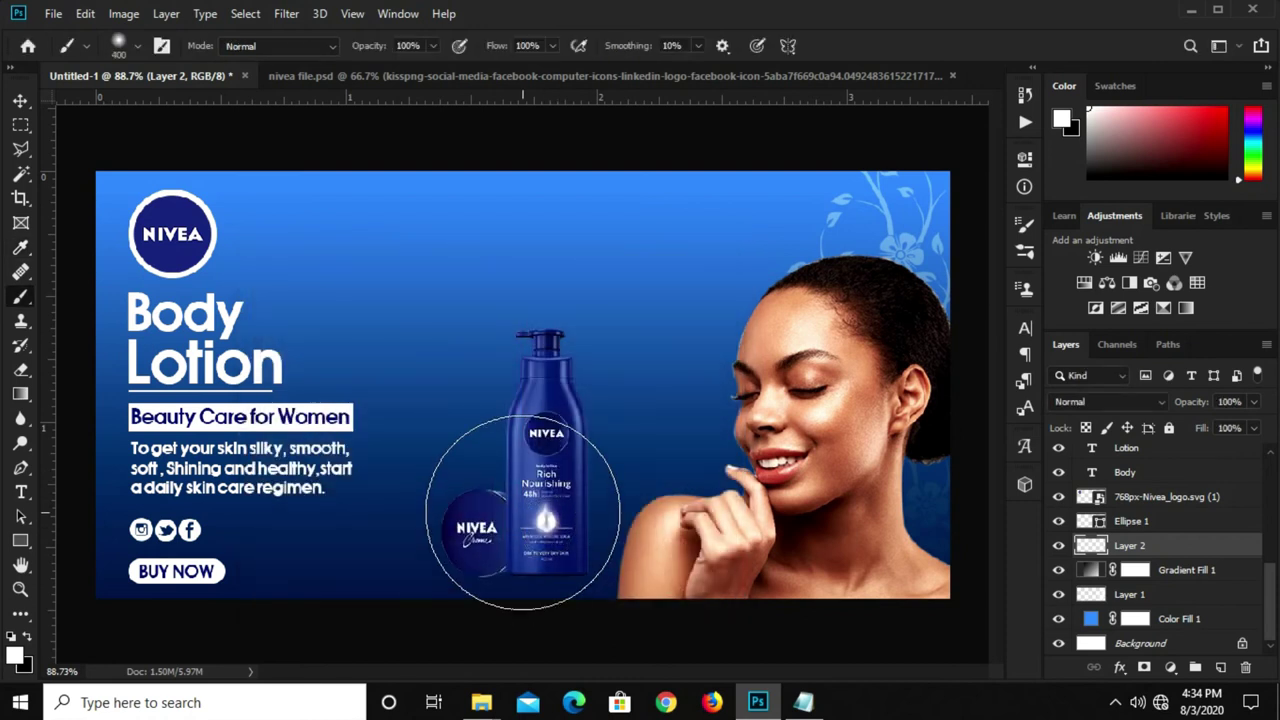
{"action": "key", "text": "bracketright"}
{"action": "left_click", "coordinate": [525, 505]}
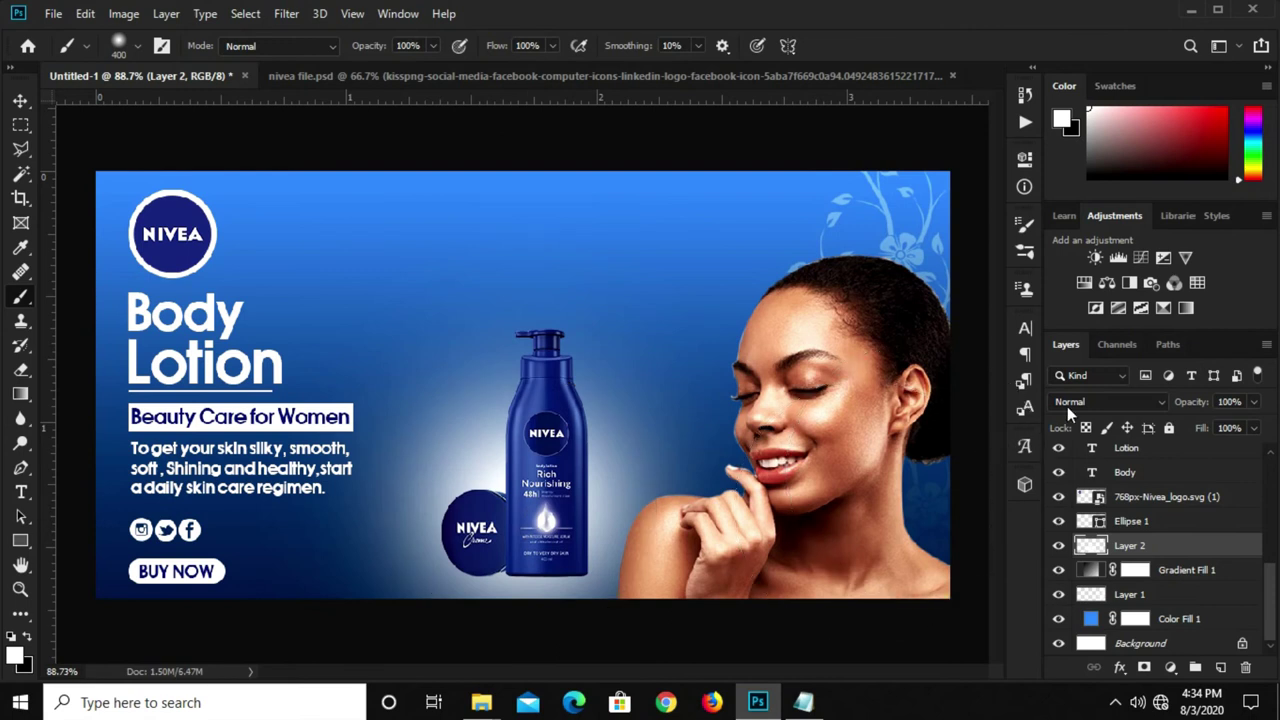
{"action": "left_click", "coordinate": [1067, 404]}
{"action": "left_click", "coordinate": [1067, 443]}
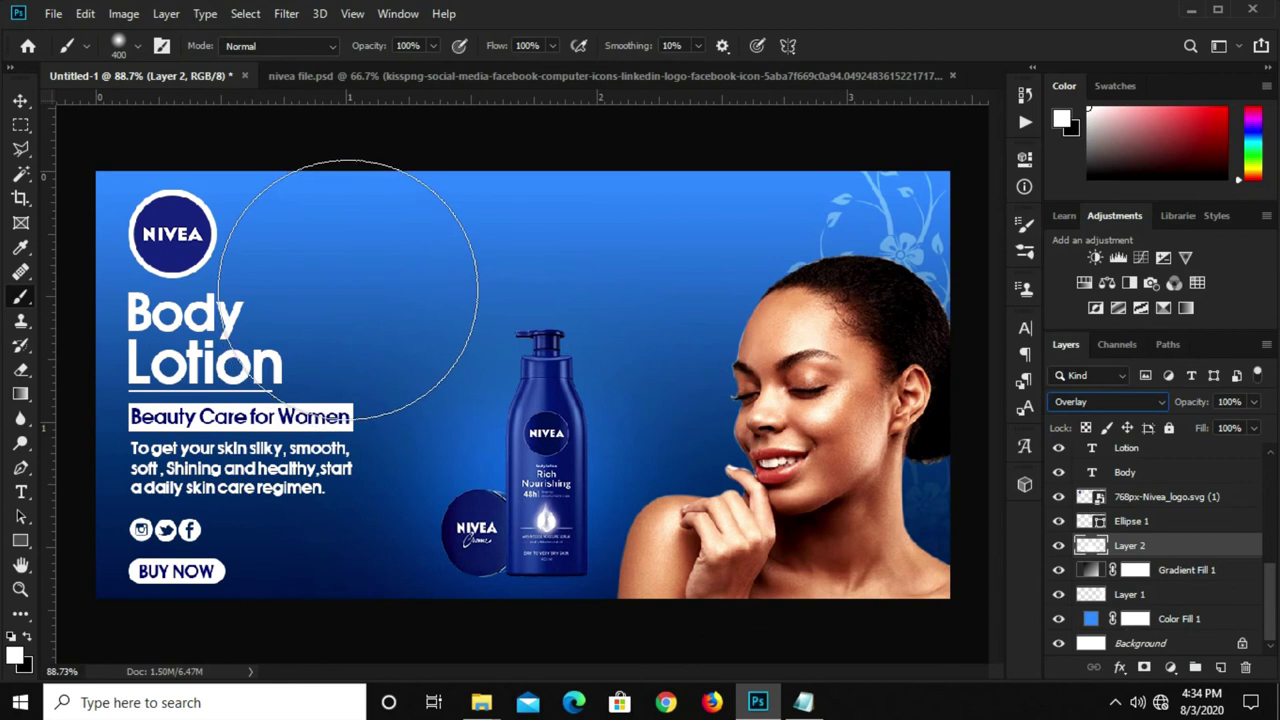
Select the bottle and jar layers and duplicate them with Ctrl+J
{"action": "left_click", "coordinate": [20, 102]}
{"action": "left_click", "coordinate": [470, 150]}
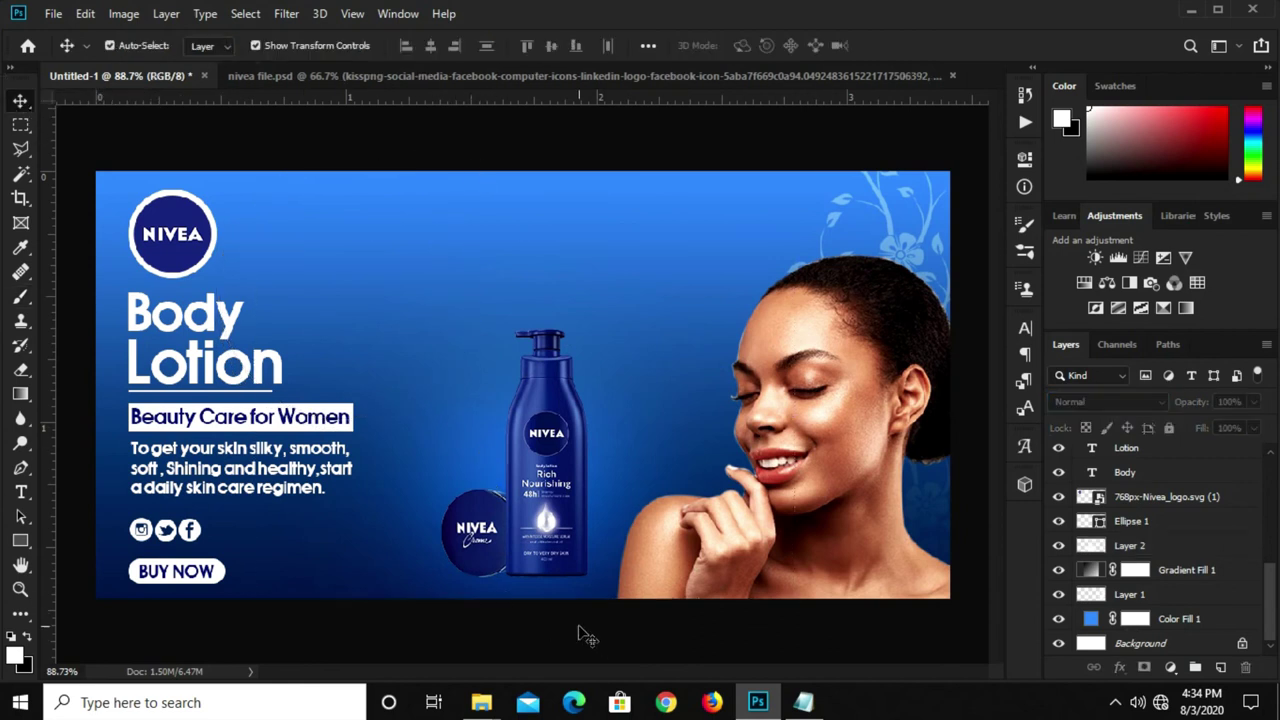
{"action": "left_click", "coordinate": [470, 540]}
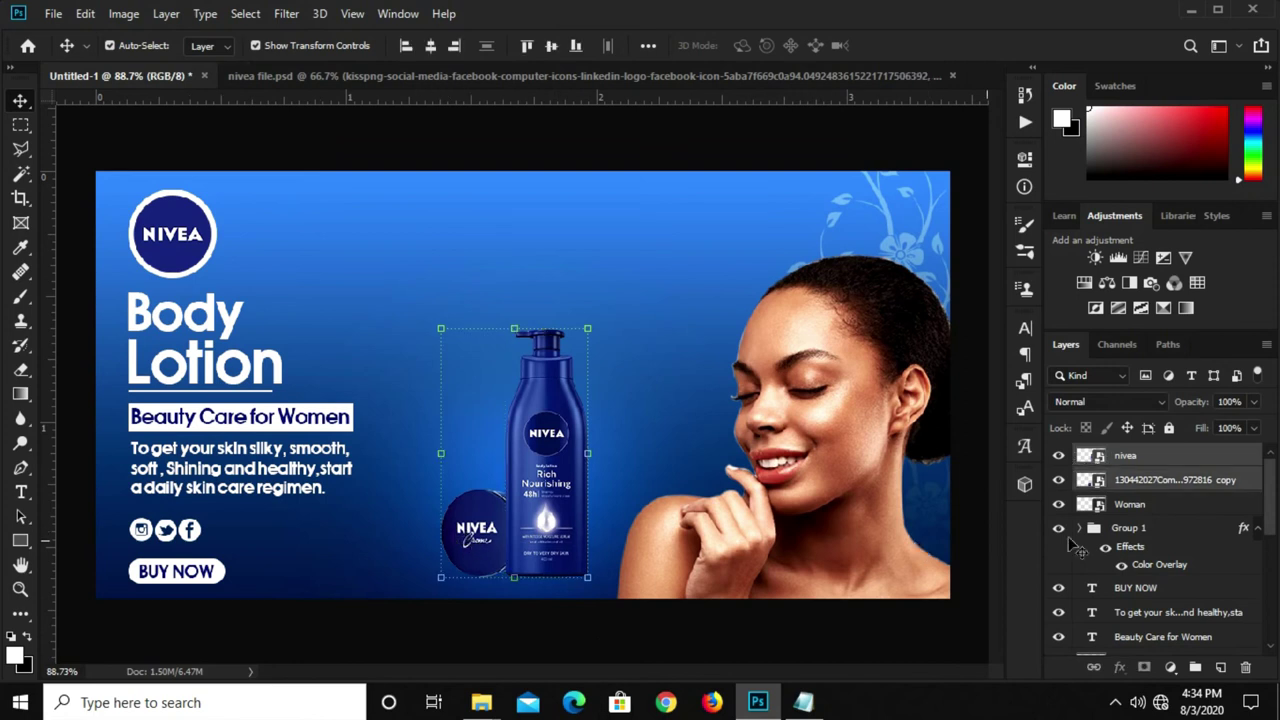
{"action": "key", "text": "ctrl+j"}
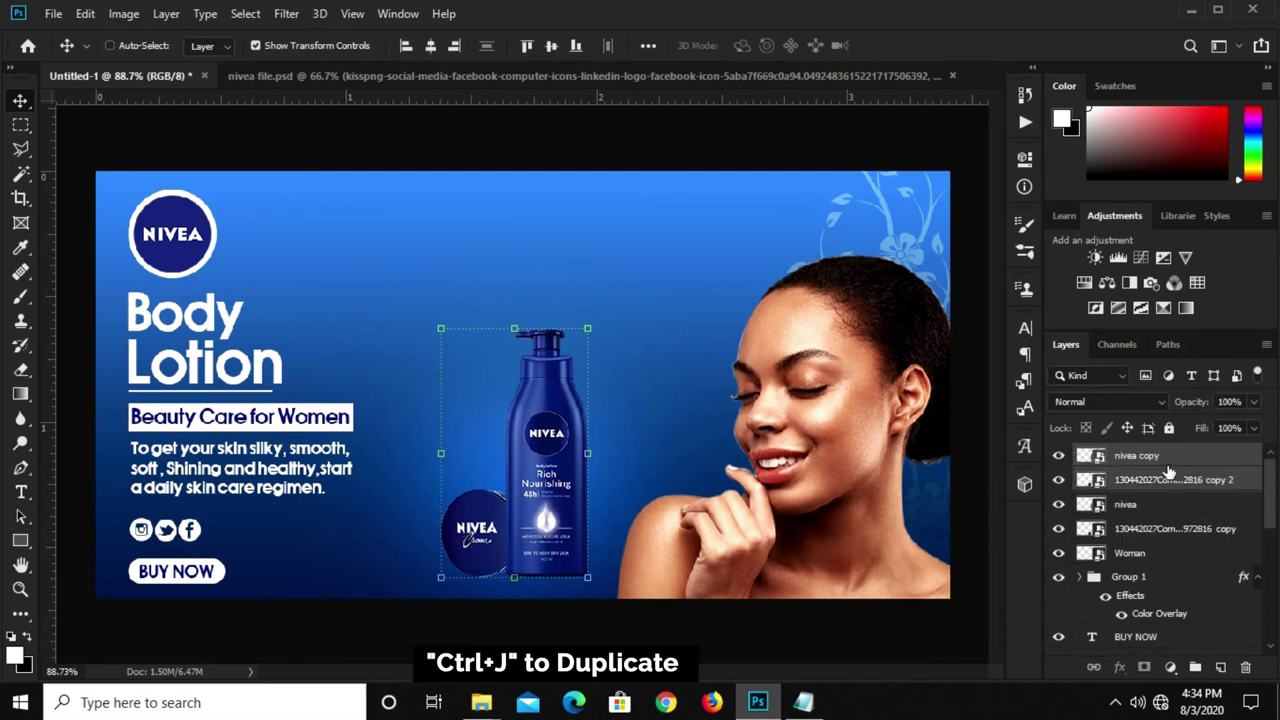
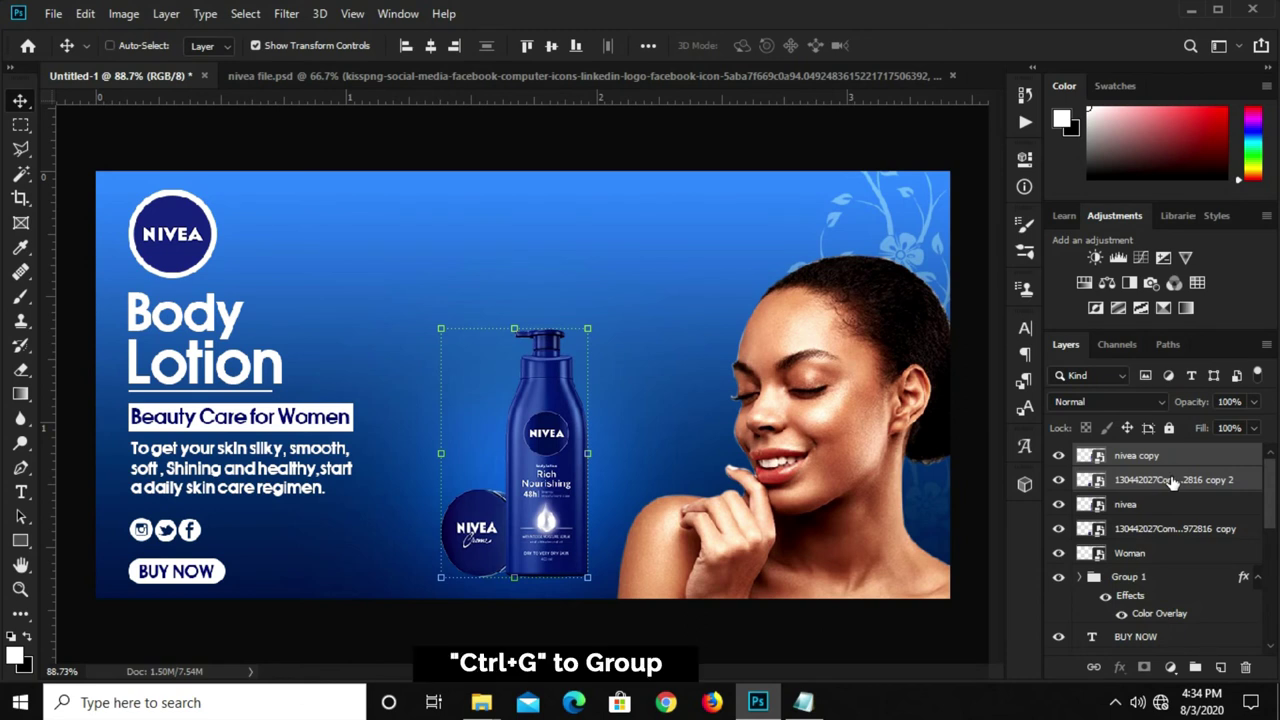
Group the copied bottle and jar layers into Group 2
{"action": "key", "text": "ctrl+g"}
{"action": "left_click", "coordinate": [1059, 455]}
{"action": "left_click", "coordinate": [1059, 455]}
Flip Group 2 vertically and place it just beneath the originals as a reflection
{"action": "key", "text": "ctrl+t"}
{"action": "right_click", "coordinate": [510, 435]}
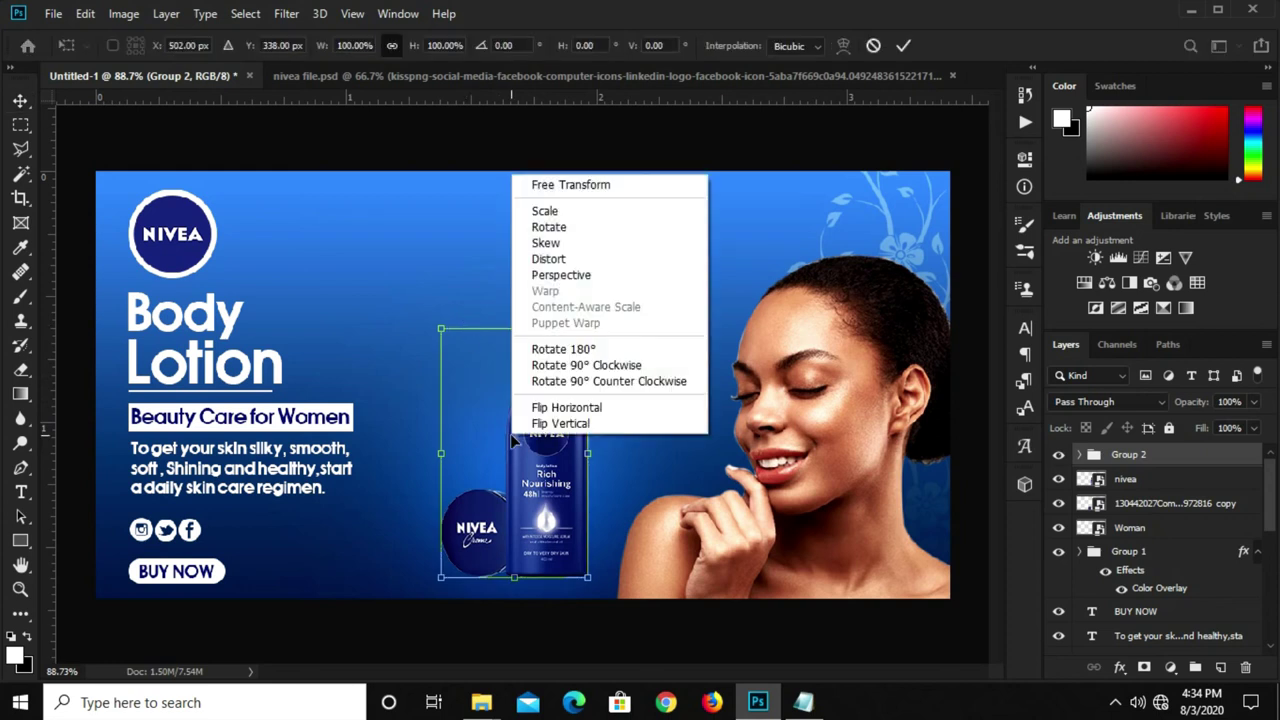
{"action": "left_click", "coordinate": [548, 423]}
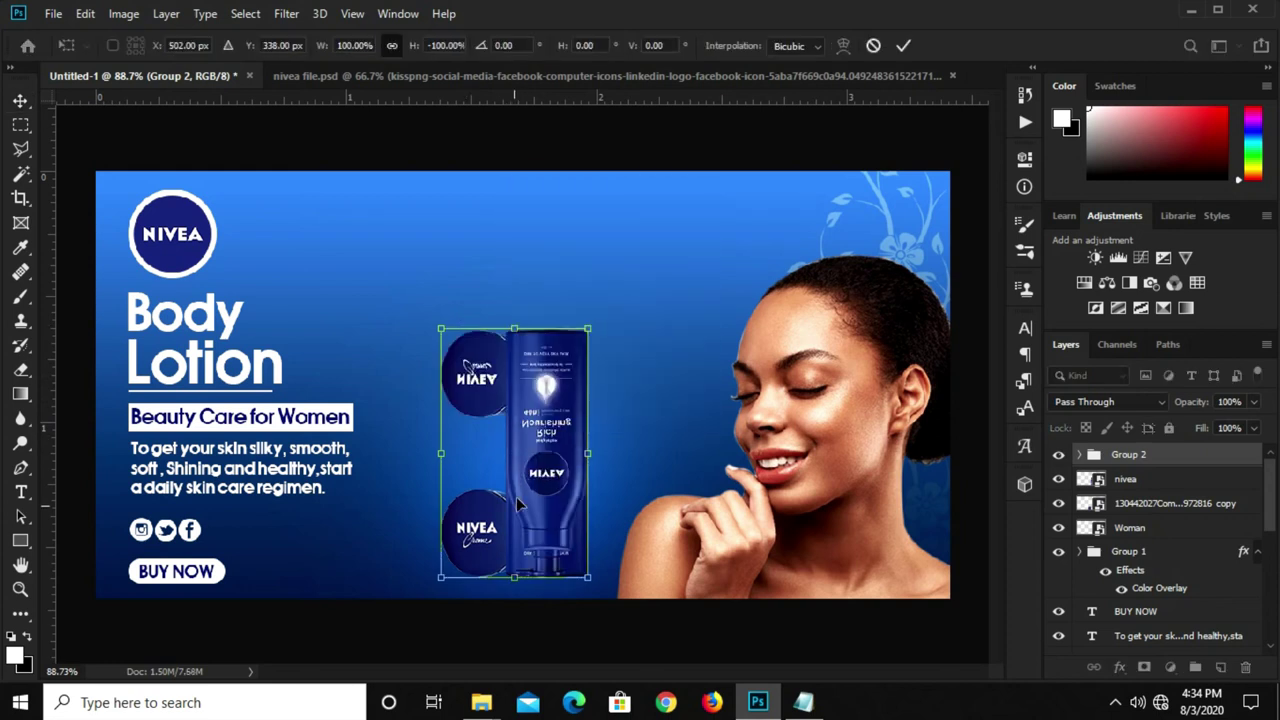
{"action": "left_click_drag", "start_coordinate": [535, 378], "coordinate": [537, 622]}
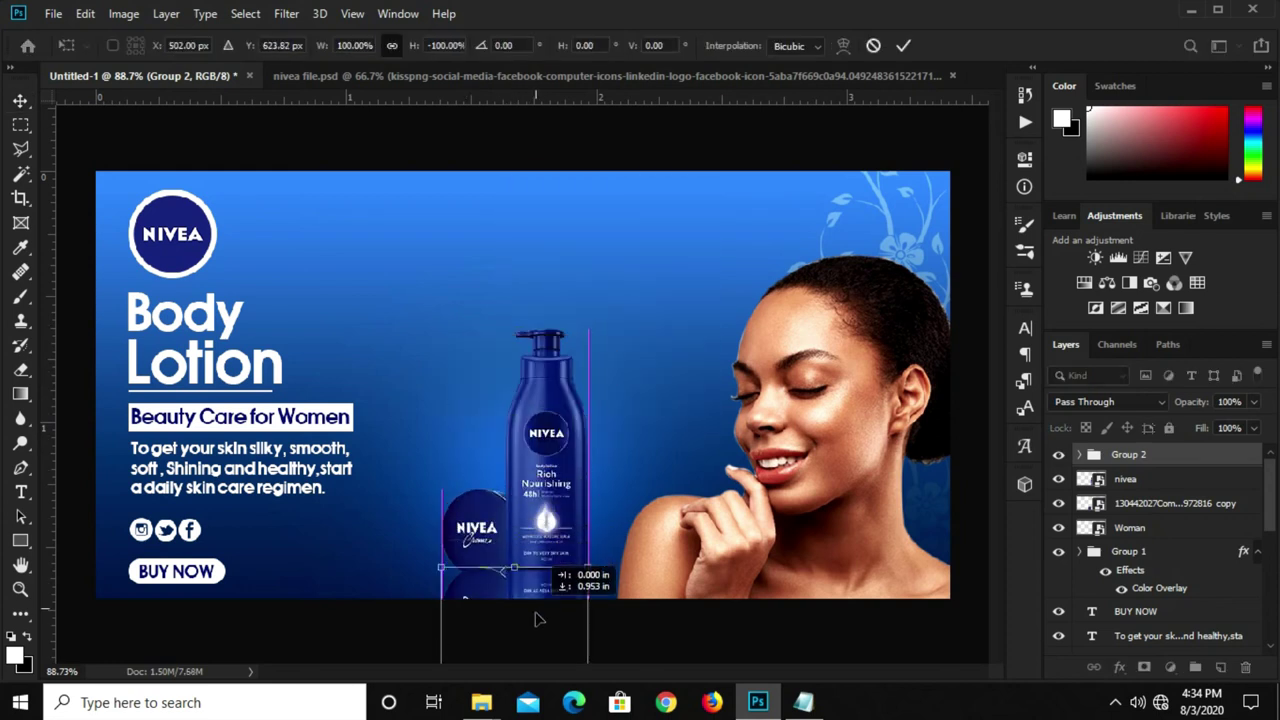
{"action": "scroll", "coordinate": [537, 622], "scroll_direction": "up", "scroll_amount": 2}
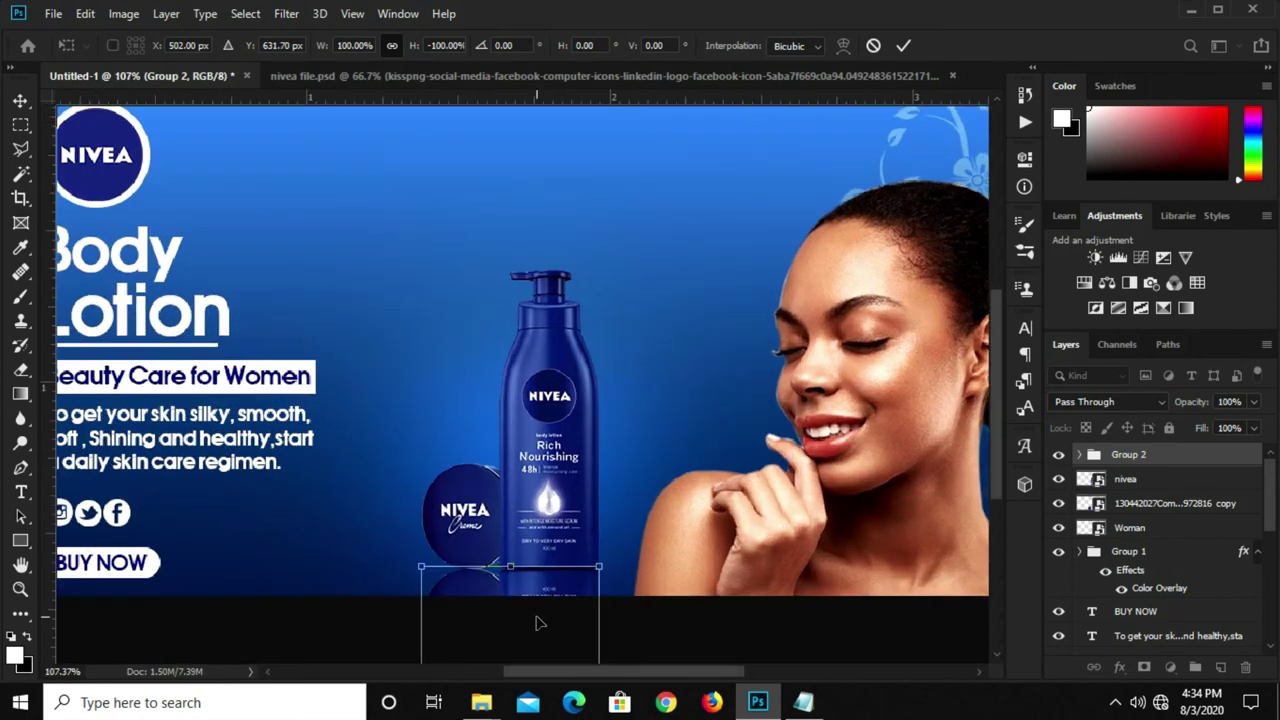
{"action": "key", "text": "Down"}
{"action": "key", "text": "Down"}
{"action": "key", "text": "Down"}
{"action": "key", "text": "Down"}
{"action": "key", "text": "Down"}
{"action": "key", "text": "Down"}
{"action": "key", "text": "Down"}
{"action": "key", "text": "Down"}
{"action": "key", "text": "Up"}
{"action": "key", "text": "Up"}
{"action": "key", "text": "Up"}
{"action": "key", "text": "Up"}
{"action": "key", "text": "Return"}
{"action": "scroll", "coordinate": [578, 514], "scroll_direction": "down", "scroll_amount": 2}
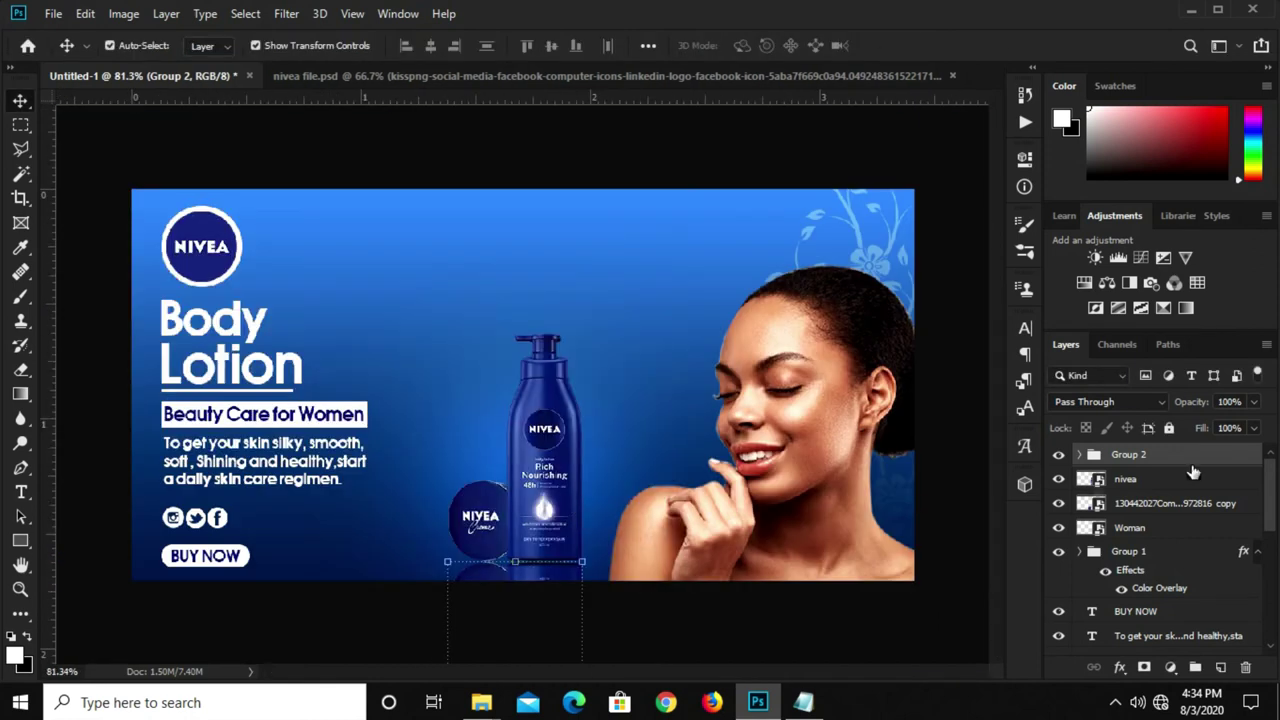
Lower the reflection group's opacity to 78% and add a layer mask
{"action": "left_click", "coordinate": [1250, 404]}
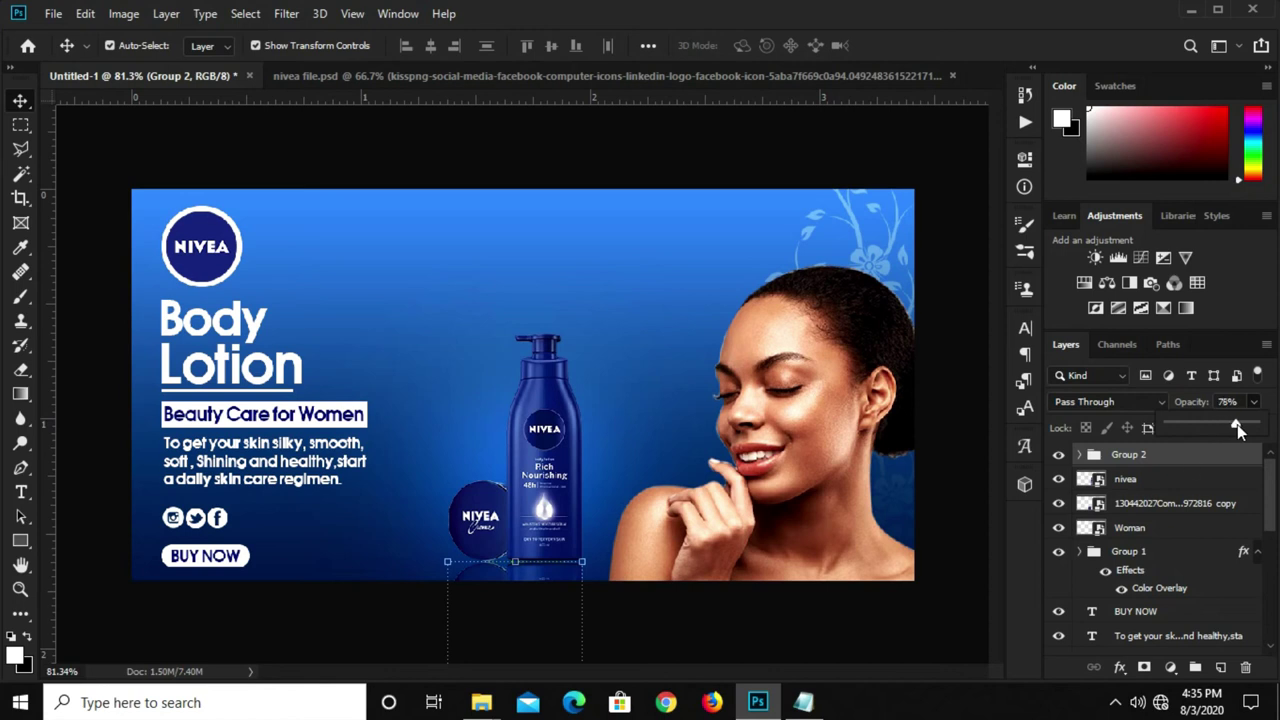
{"action": "left_click", "coordinate": [1145, 457]}
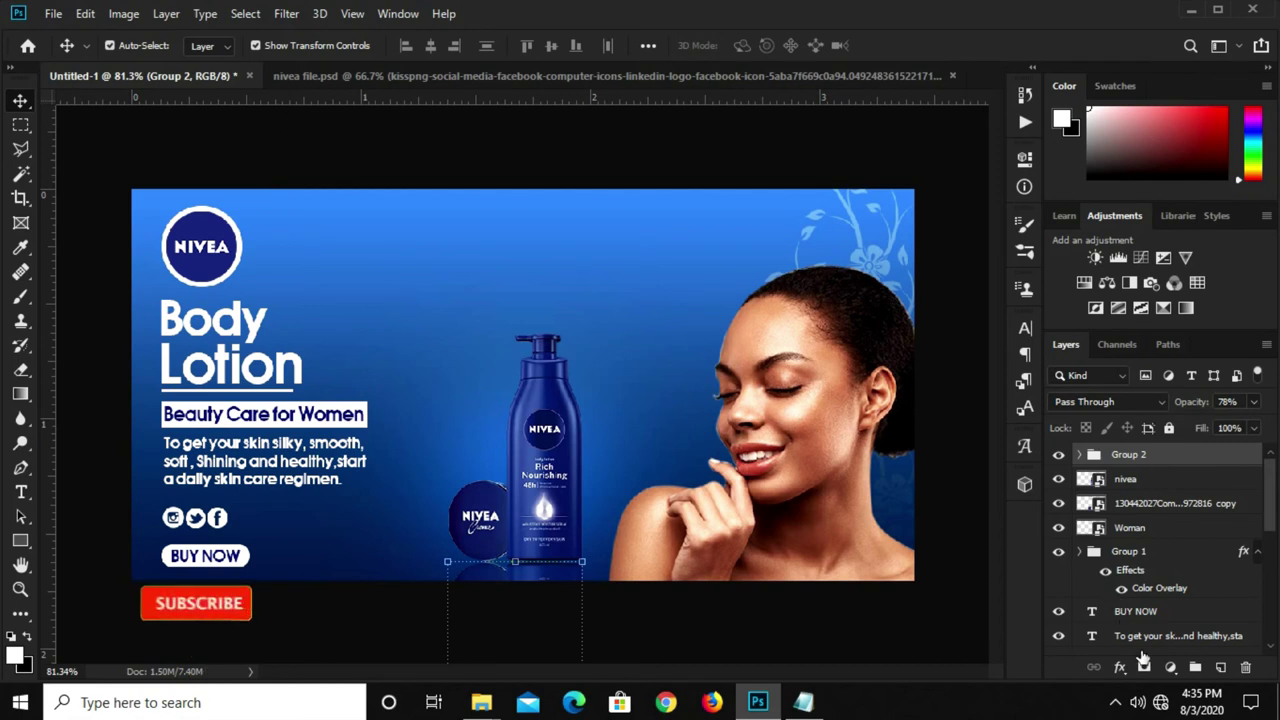
{"action": "left_click", "coordinate": [1144, 667]}
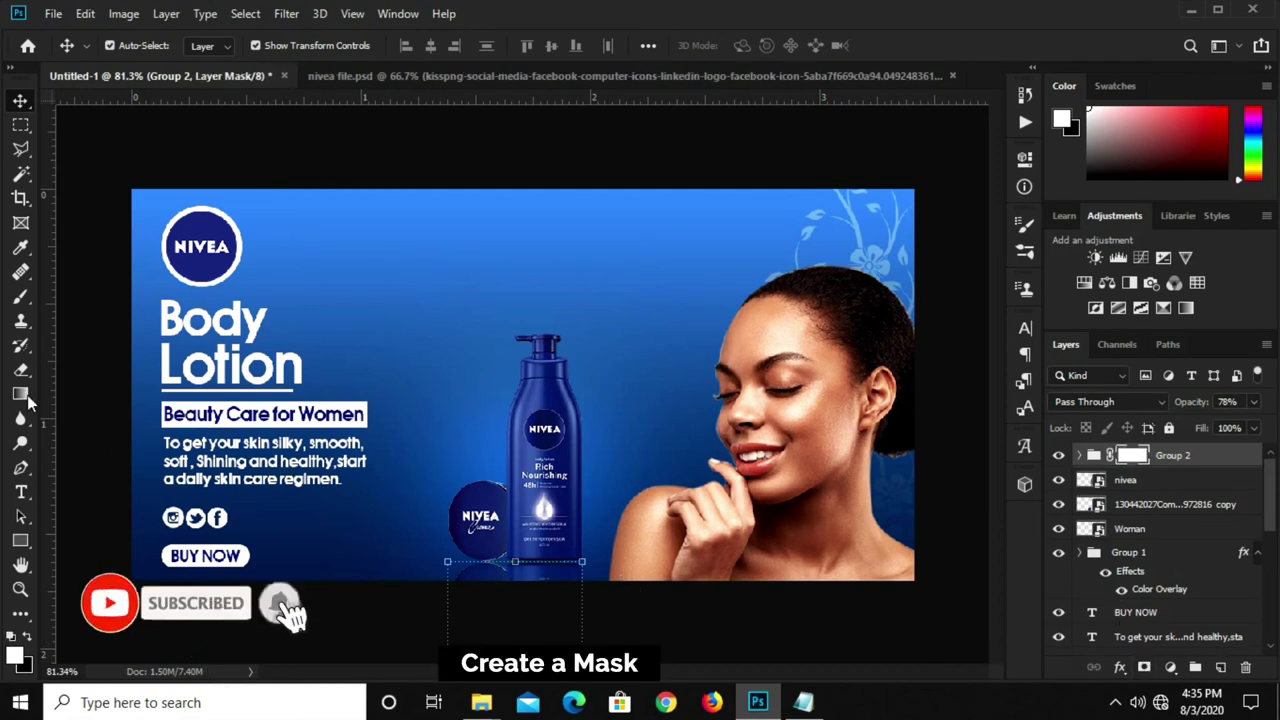
Fade the reflection with a black Foreground to Transparent gradient on its mask
{"action": "left_click", "coordinate": [20, 393]}
{"action": "left_click", "coordinate": [80, 396]}
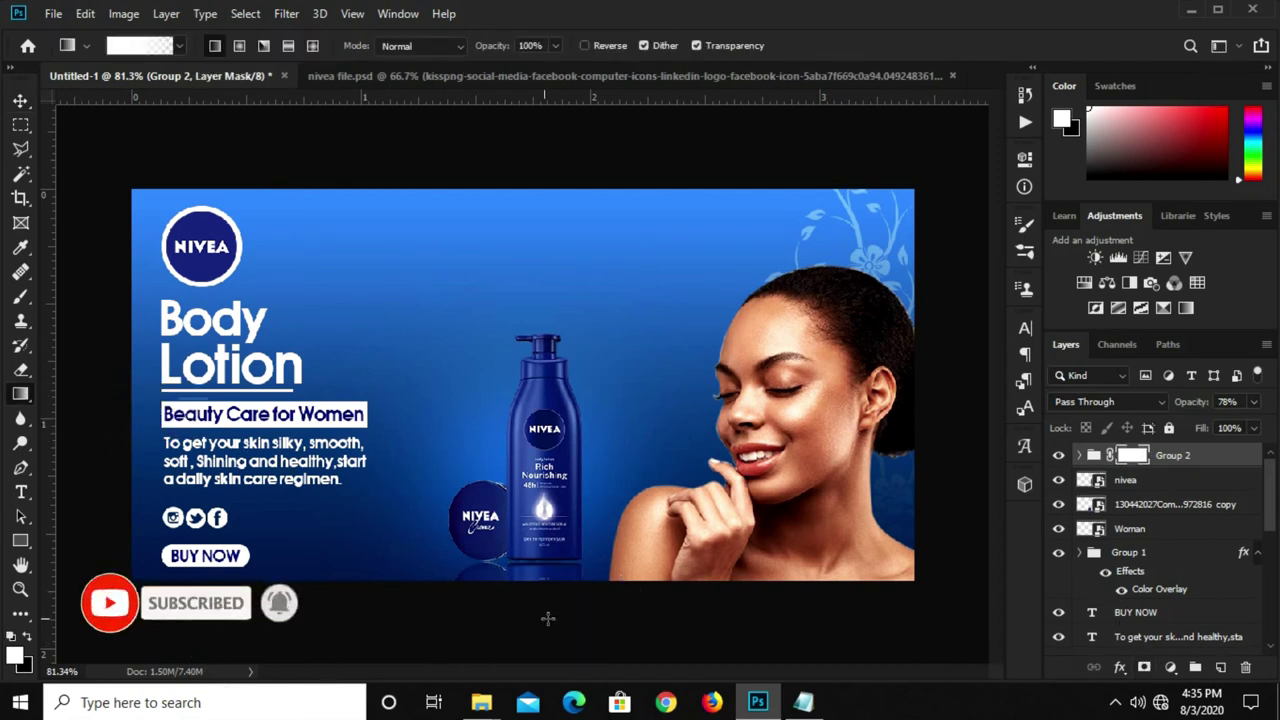
{"action": "left_click", "coordinate": [27, 637]}
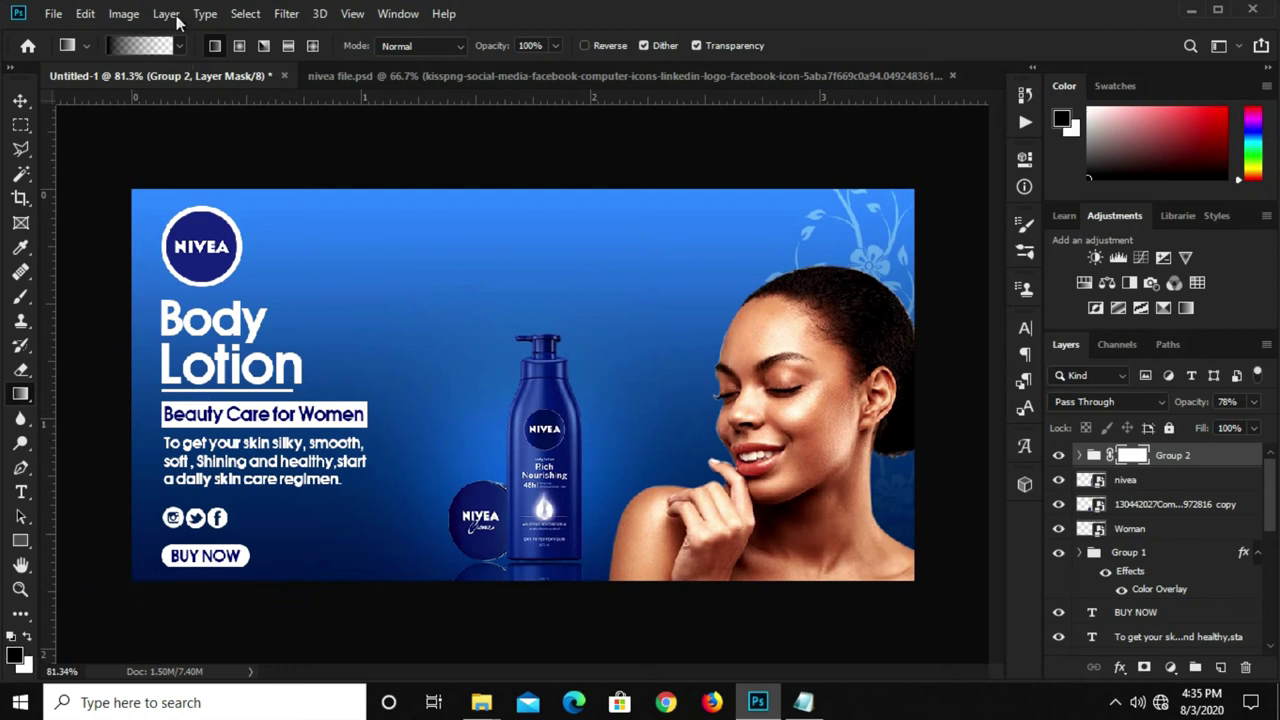
{"action": "left_click", "coordinate": [138, 46]}
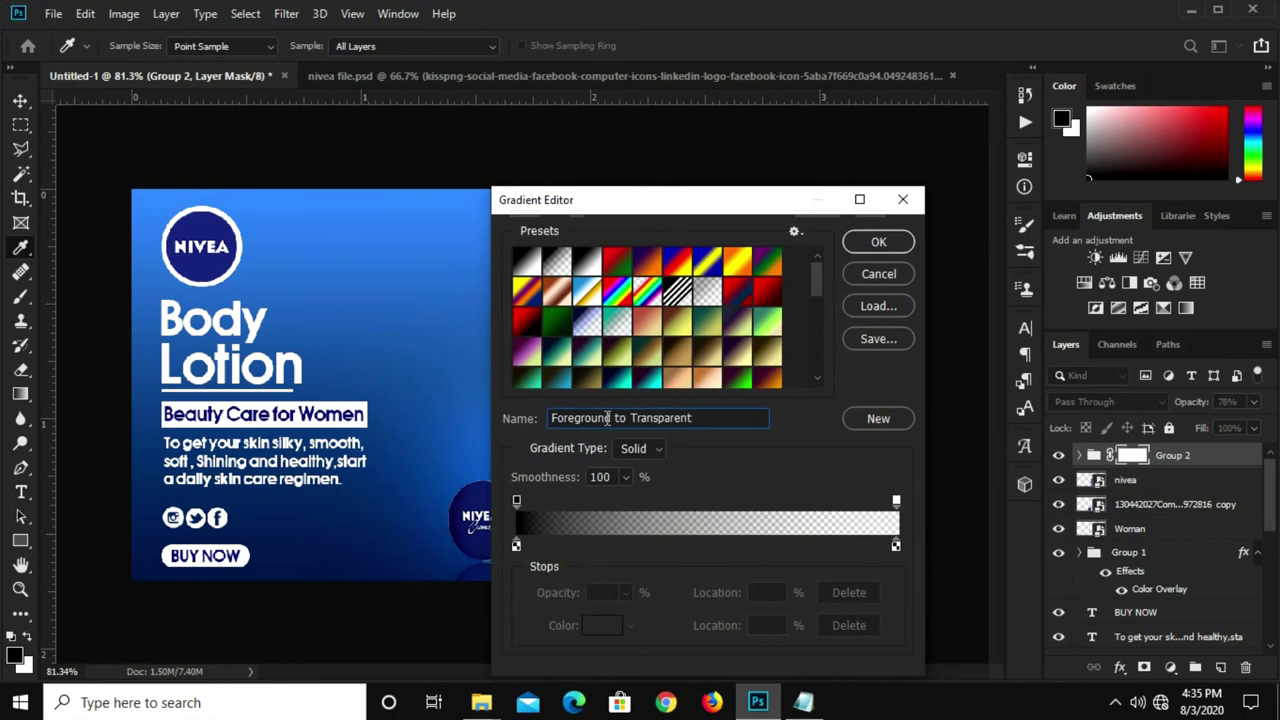
{"action": "left_click", "coordinate": [878, 242]}
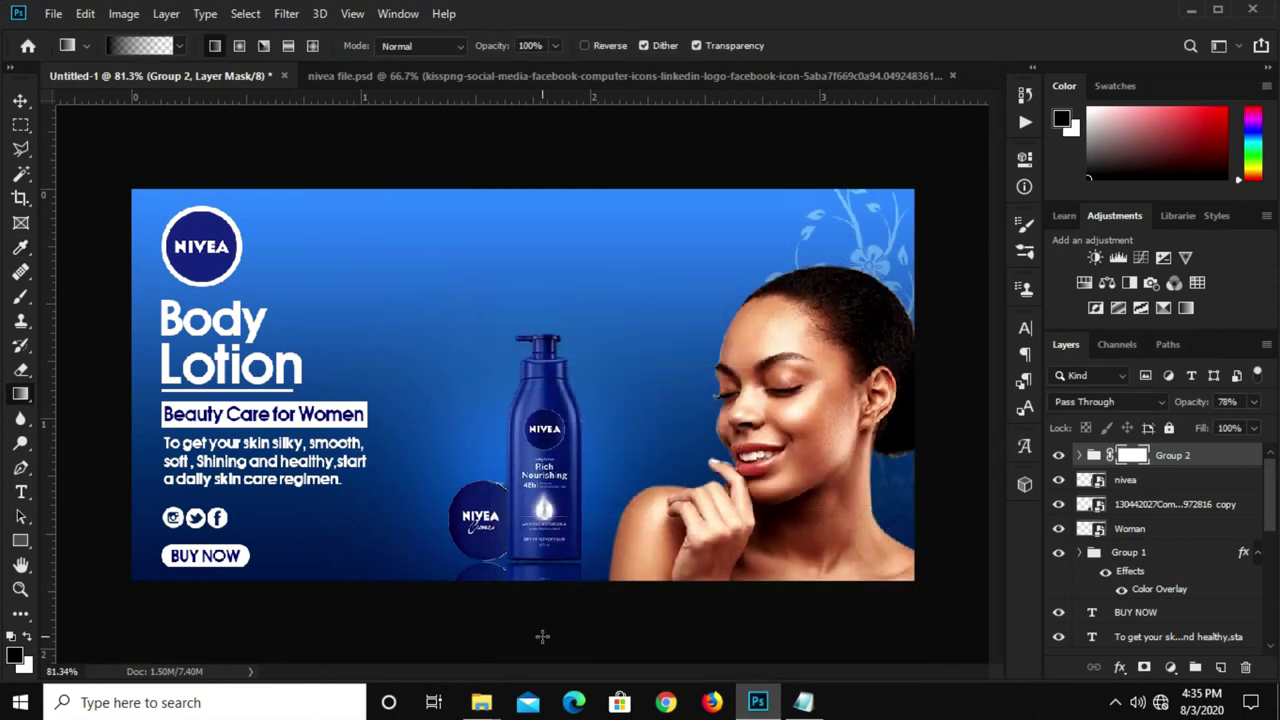
{"action": "scroll", "coordinate": [540, 600], "scroll_direction": "down", "scroll_amount": 2}
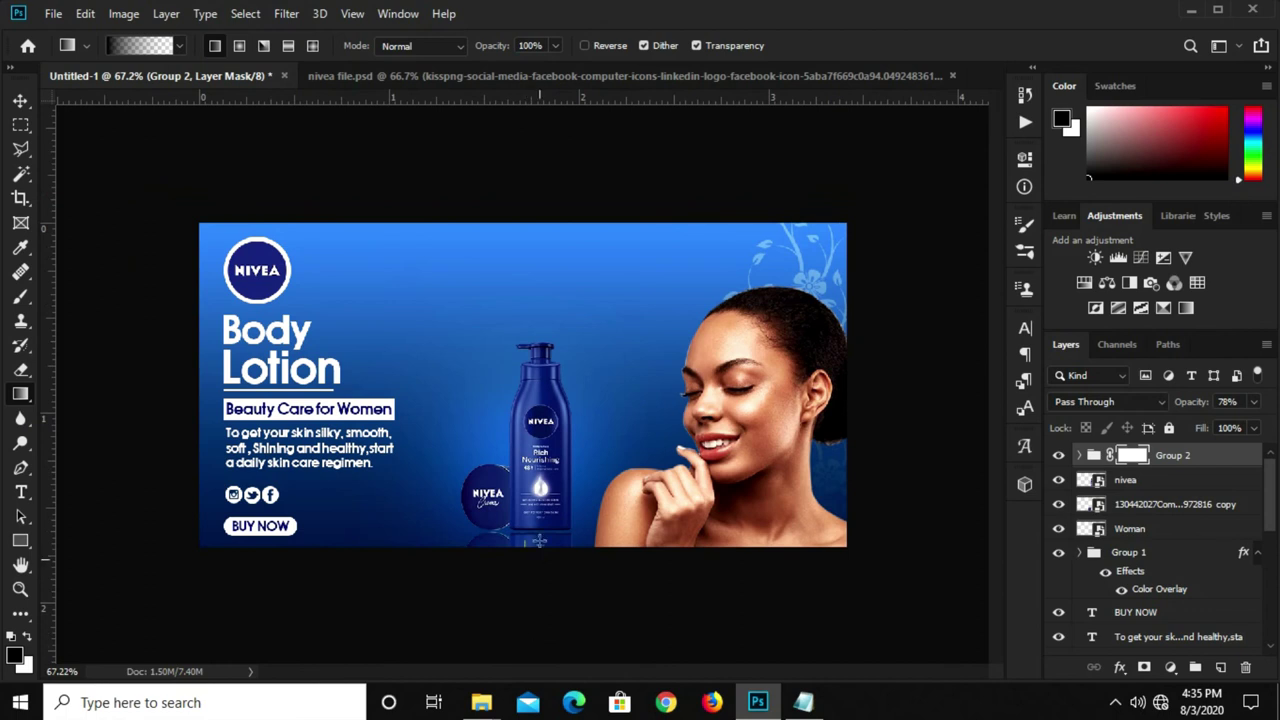
{"action": "scroll", "coordinate": [528, 606], "scroll_direction": "up", "scroll_amount": 1}
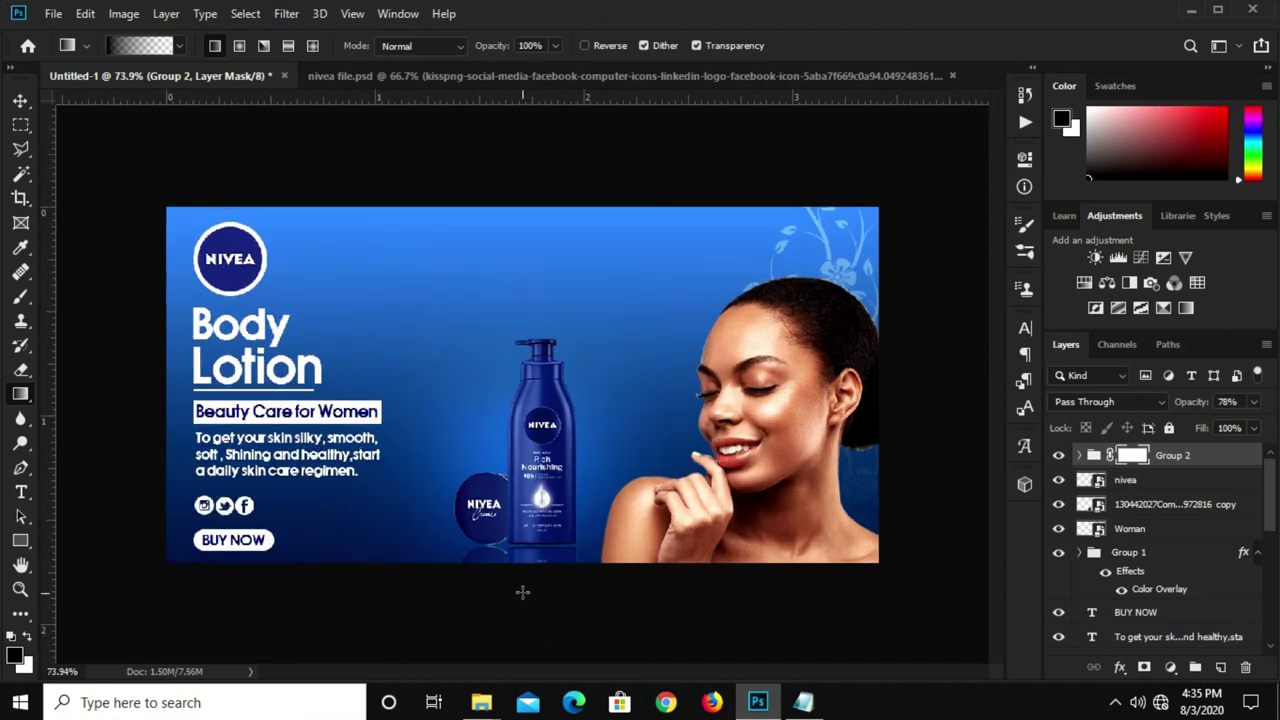
{"action": "scroll", "coordinate": [527, 617], "scroll_direction": "up", "scroll_amount": 1}
{"action": "scroll", "coordinate": [527, 617], "scroll_direction": "up", "scroll_amount": 1}
{"action": "left_click_drag", "start_coordinate": [527, 627], "coordinate": [519, 637]}
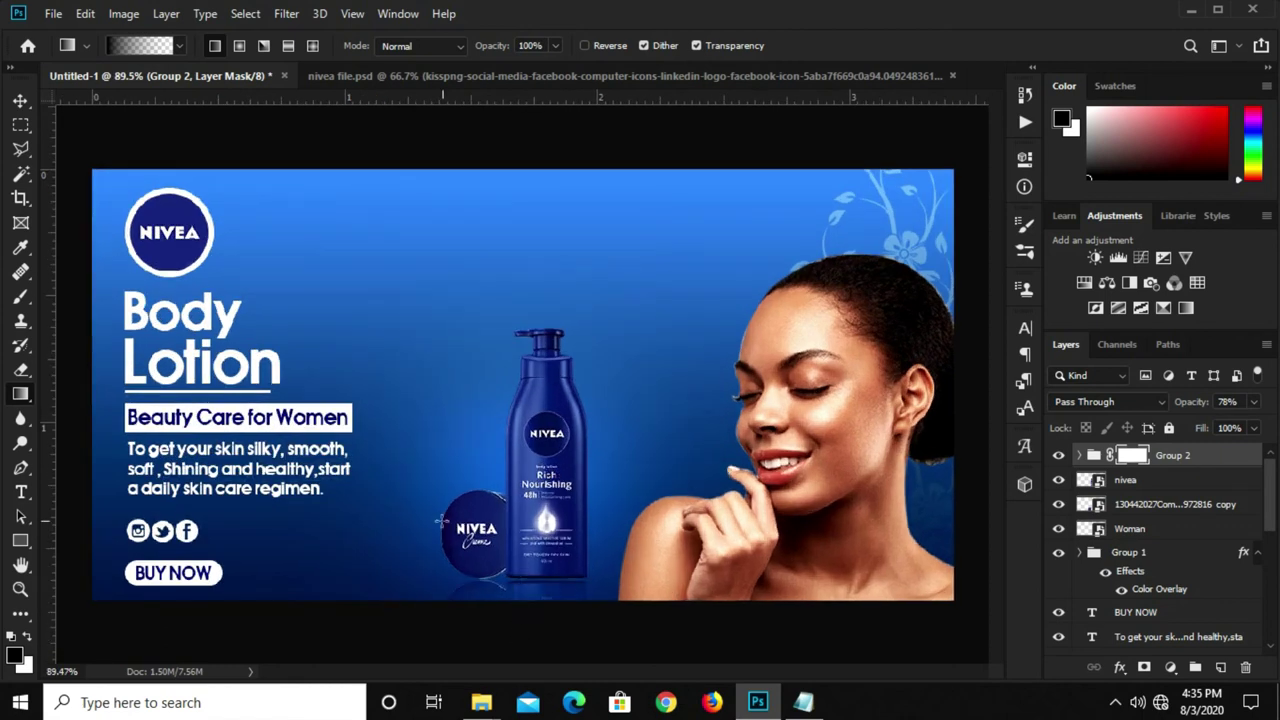
Bring the milk layer from nivea file.psd into the Untitled-1 banner
{"action": "left_click", "coordinate": [20, 100]}
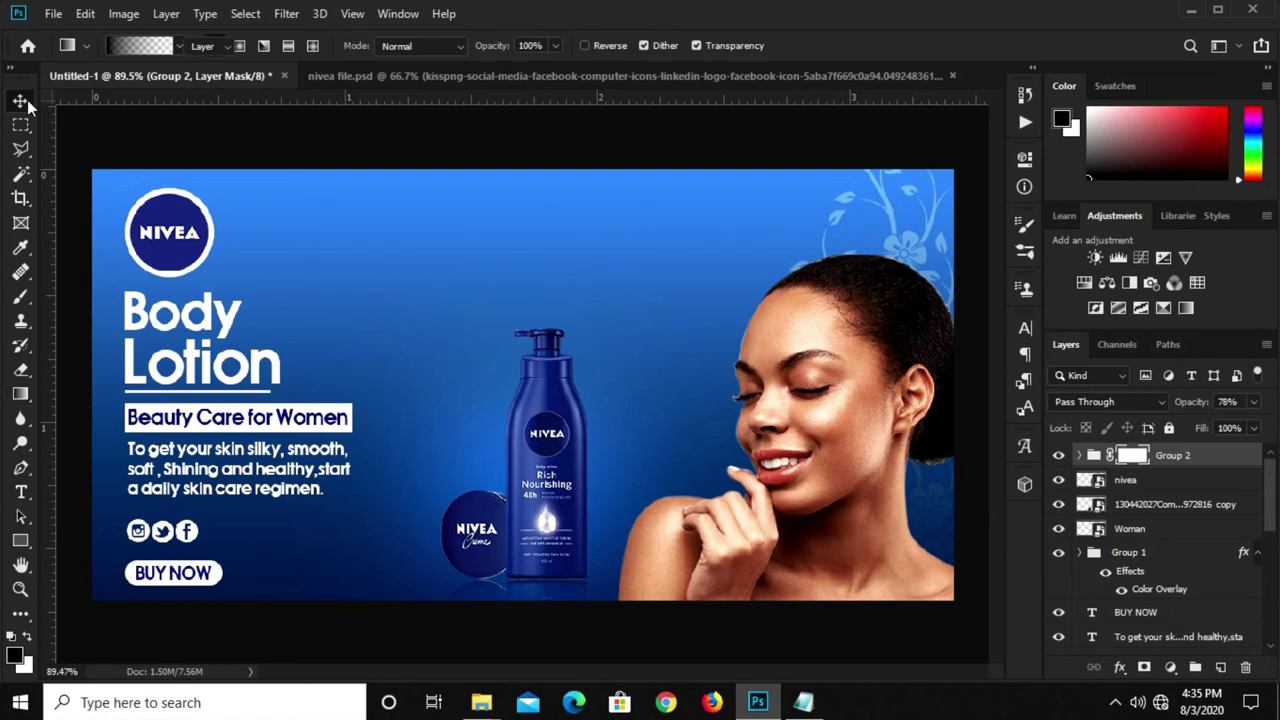
{"action": "left_click", "coordinate": [250, 143]}
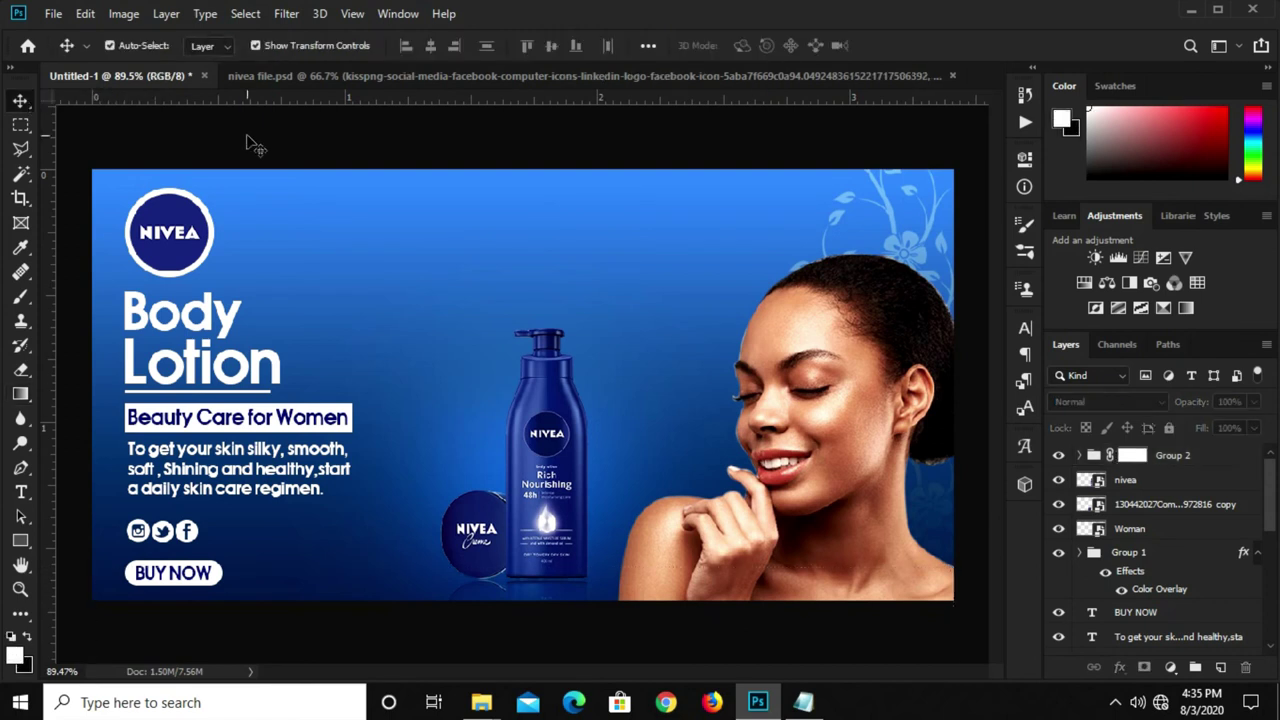
{"action": "key", "text": "ctrl+plus"}
{"action": "key", "text": "ctrl+minus"}
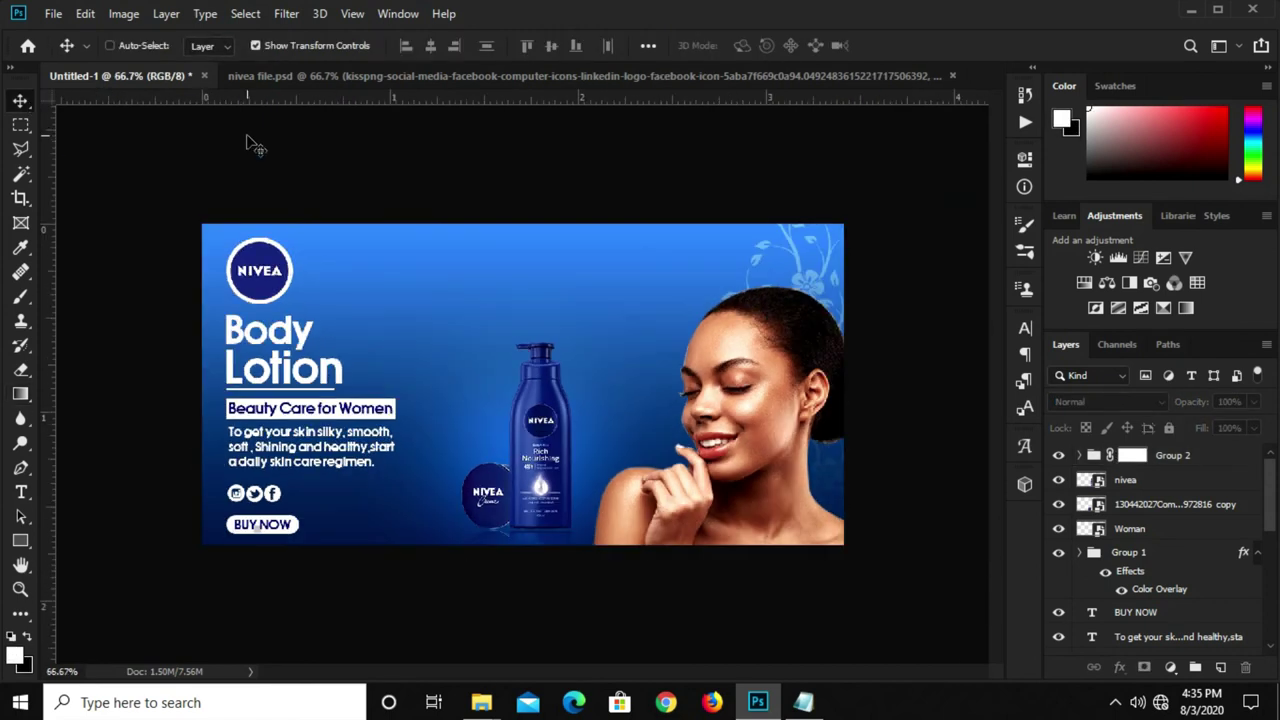
{"action": "left_click", "coordinate": [391, 76]}
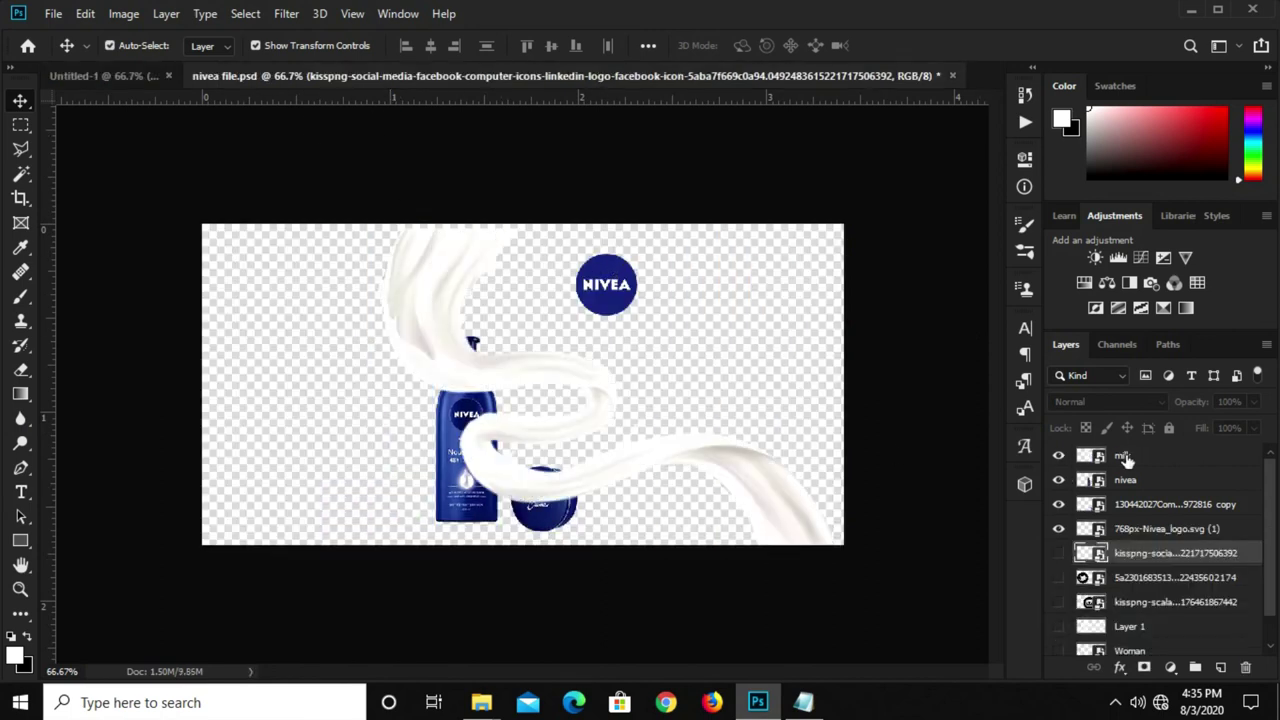
{"action": "left_click", "coordinate": [425, 350]}
{"action": "key", "text": "ctrl"}
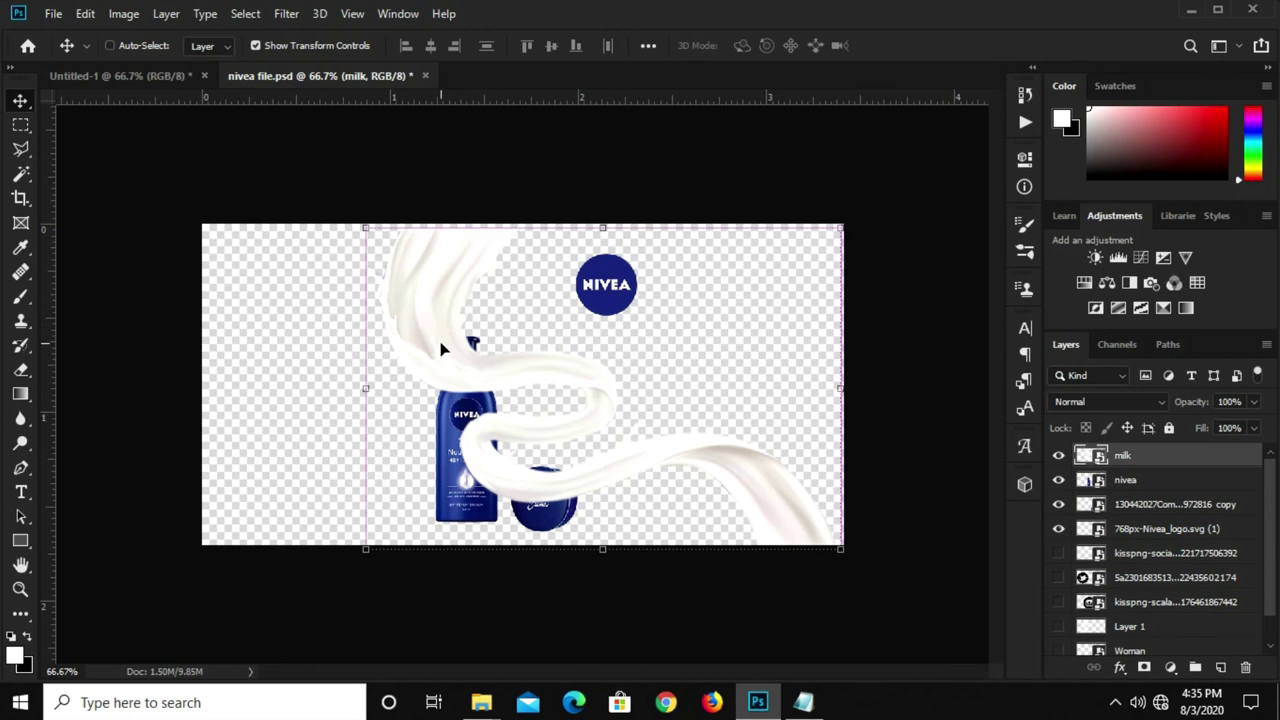
{"action": "left_click_drag", "start_coordinate": [442, 350], "coordinate": [200, 272]}
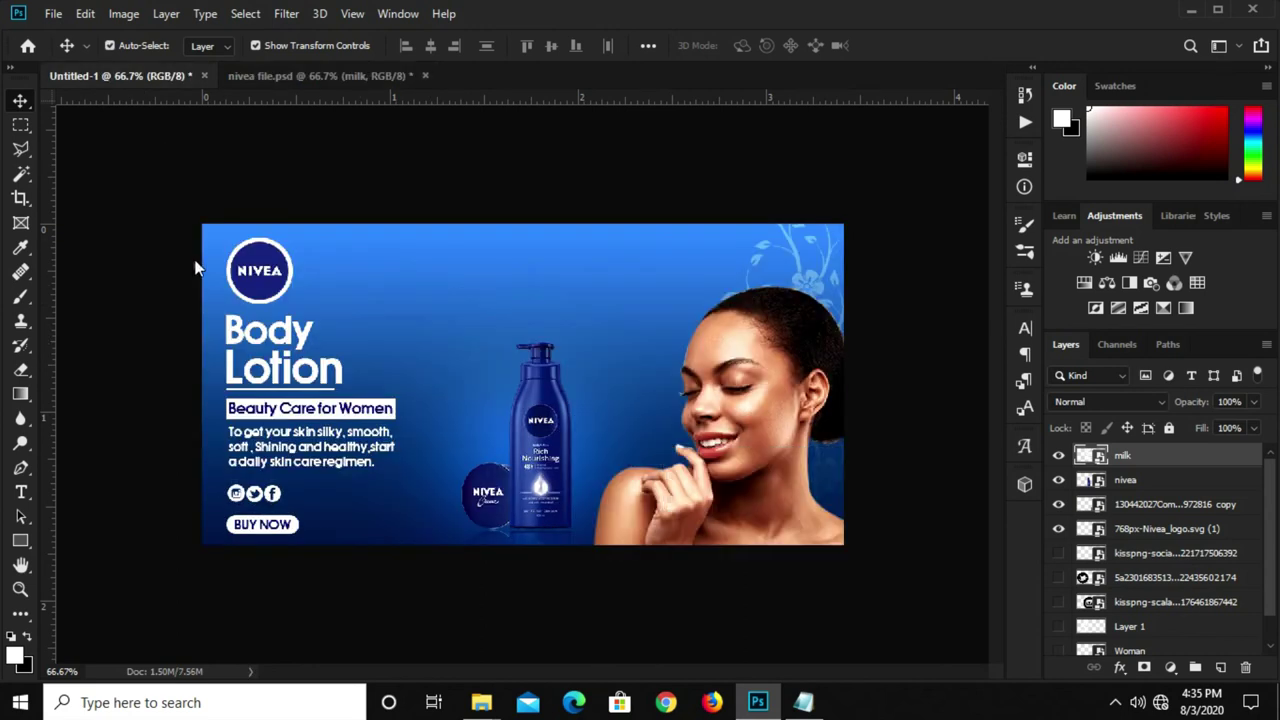
{"action": "left_click_drag", "start_coordinate": [200, 272], "coordinate": [200, 272]}
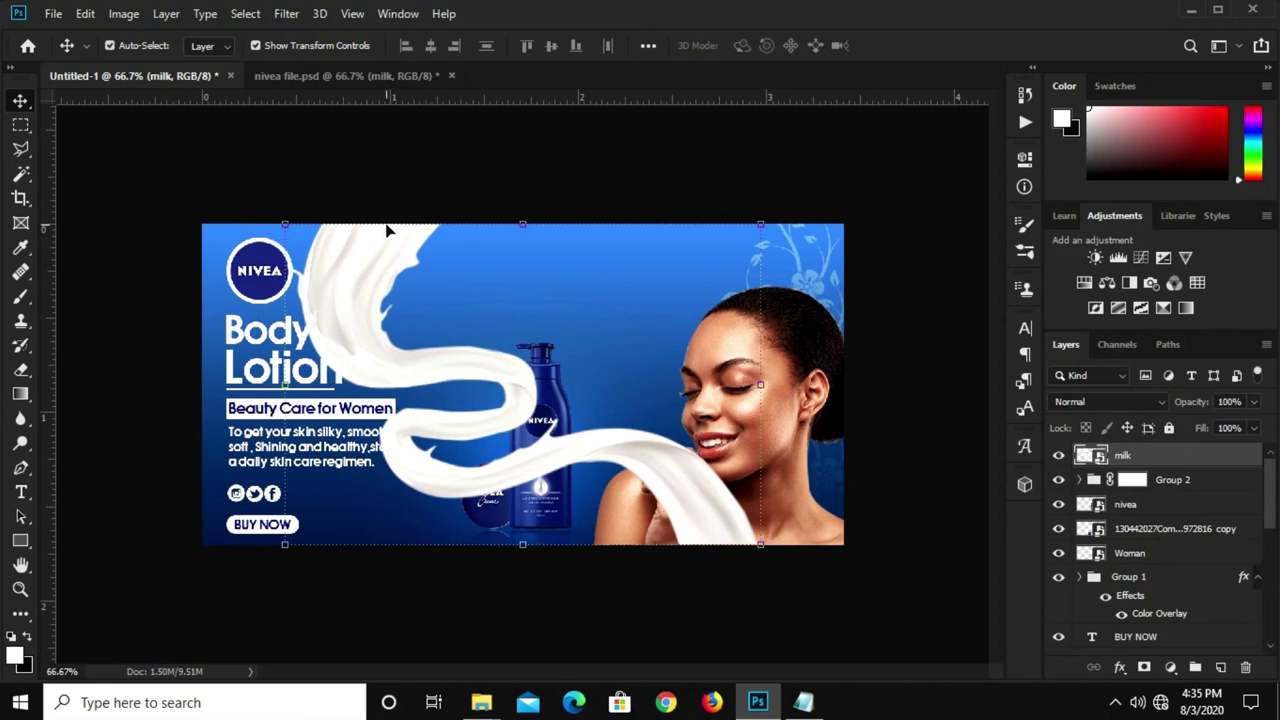
Position the milk splash across the bottle toward the woman's chin
{"action": "key", "text": "ctrl+t"}
{"action": "mouse_move", "coordinate": [373, 286]}
{"action": "left_mouse_down"}
{"action": "mouse_move", "coordinate": [451, 295]}
{"action": "mouse_move", "coordinate": [477, 284]}
{"action": "left_mouse_up"}
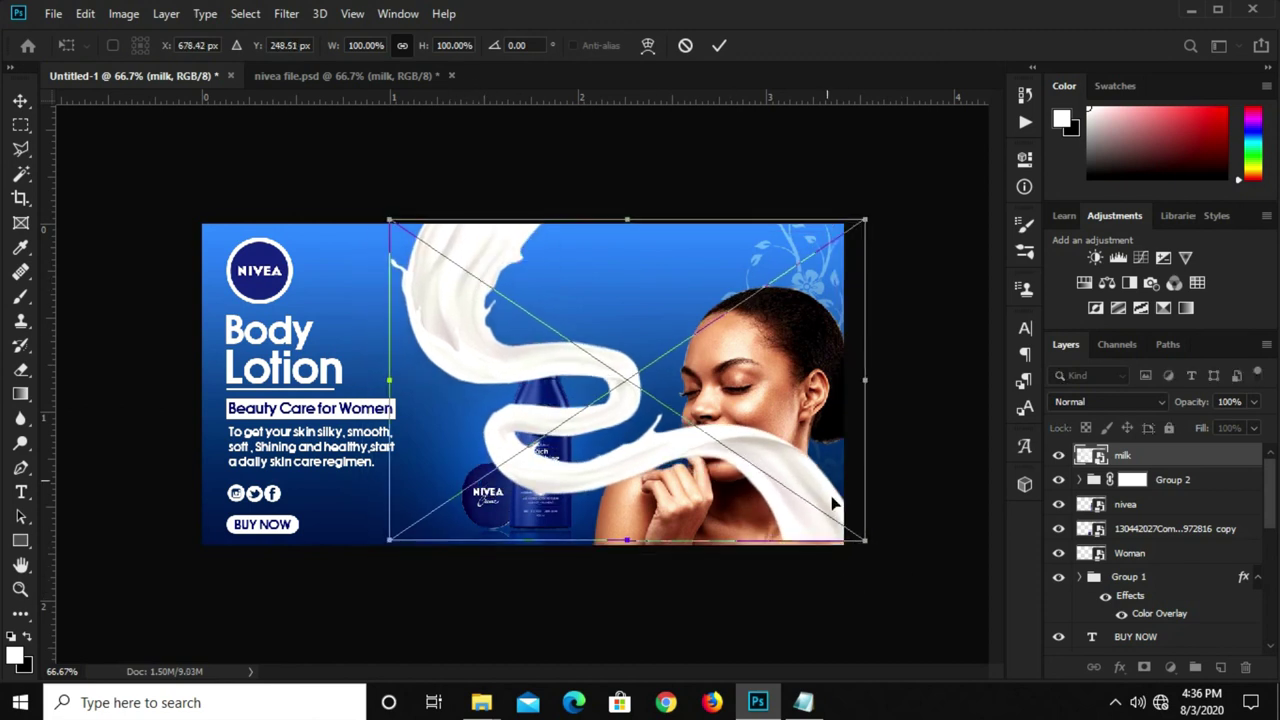
{"action": "left_click", "coordinate": [719, 46]}
Move the Woman layer above the milk layer
{"action": "left_click", "coordinate": [876, 178]}
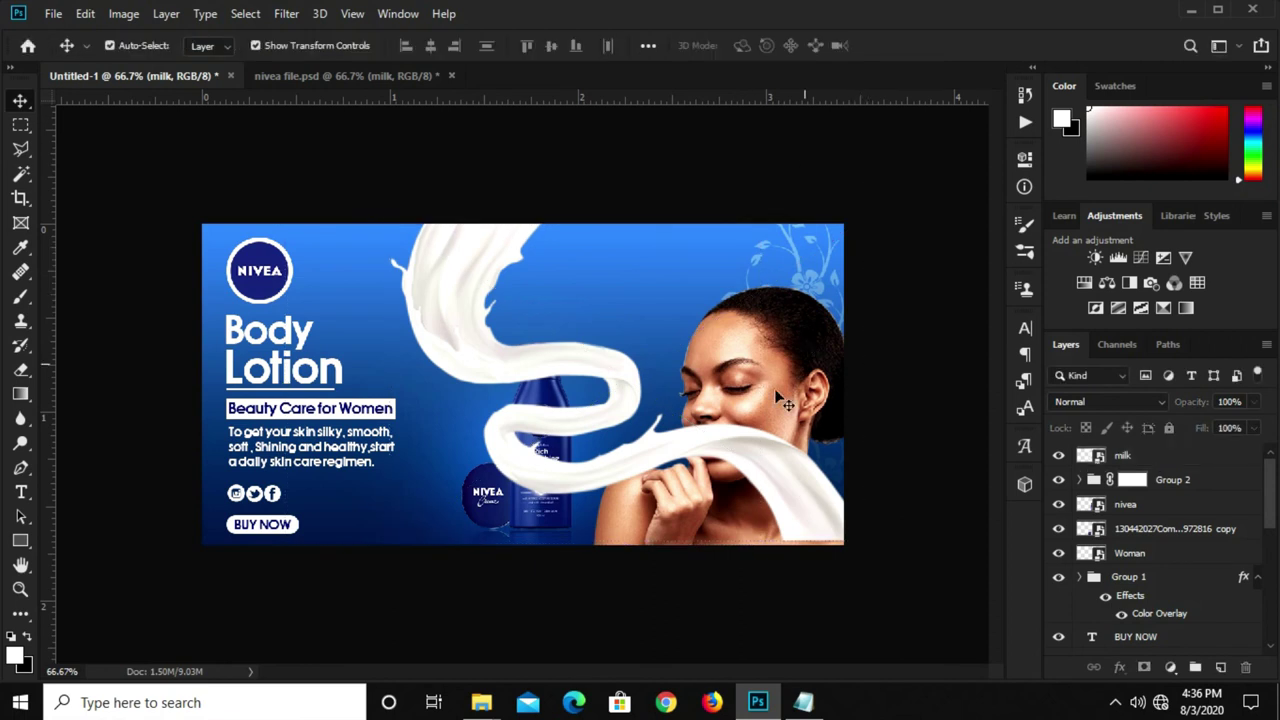
{"action": "left_click", "coordinate": [778, 410]}
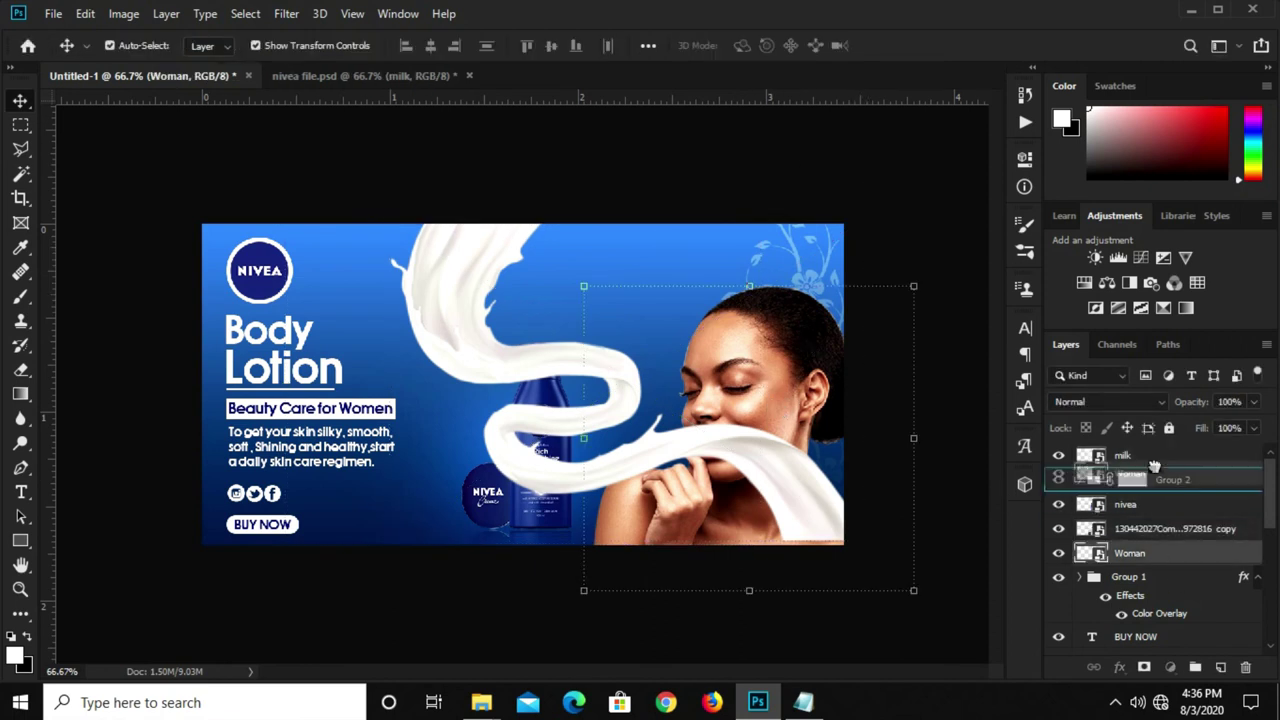
{"action": "left_click_drag", "start_coordinate": [1163, 557], "coordinate": [1160, 448]}
Move the nivea bottle layer above the milk and fit the banner on screen
{"action": "left_click", "coordinate": [866, 646]}
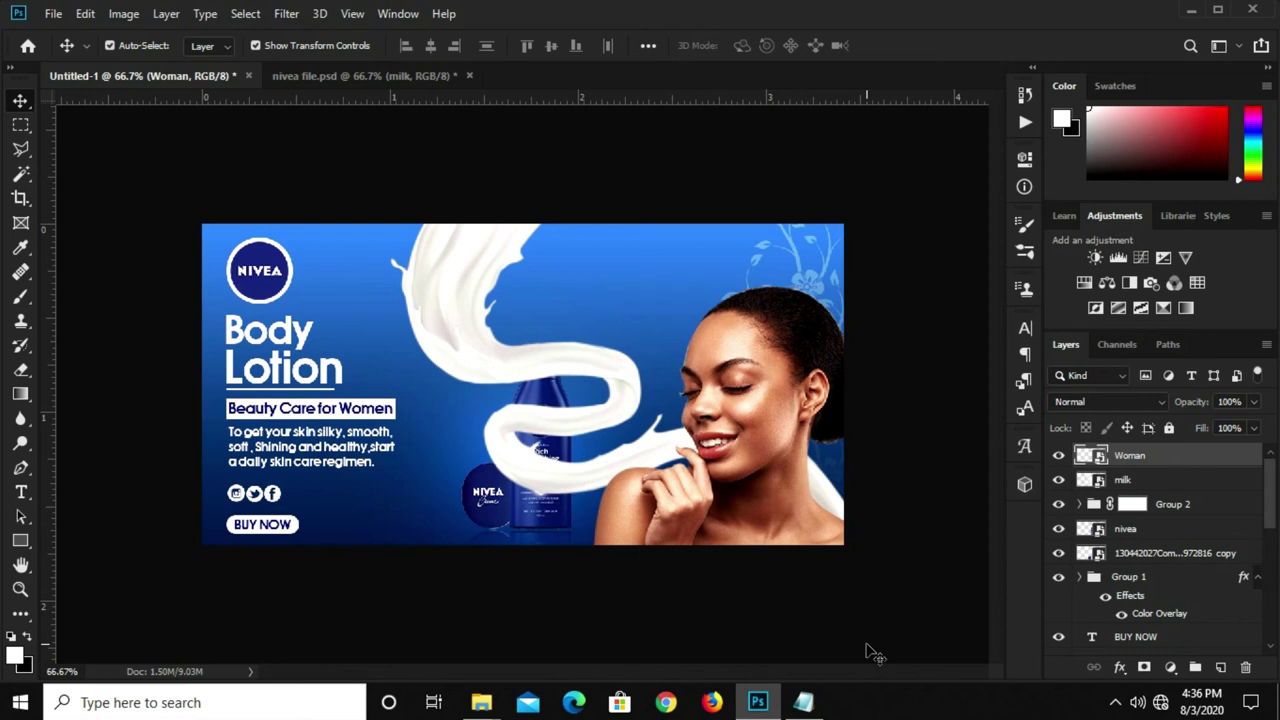
{"action": "left_click", "coordinate": [538, 515]}
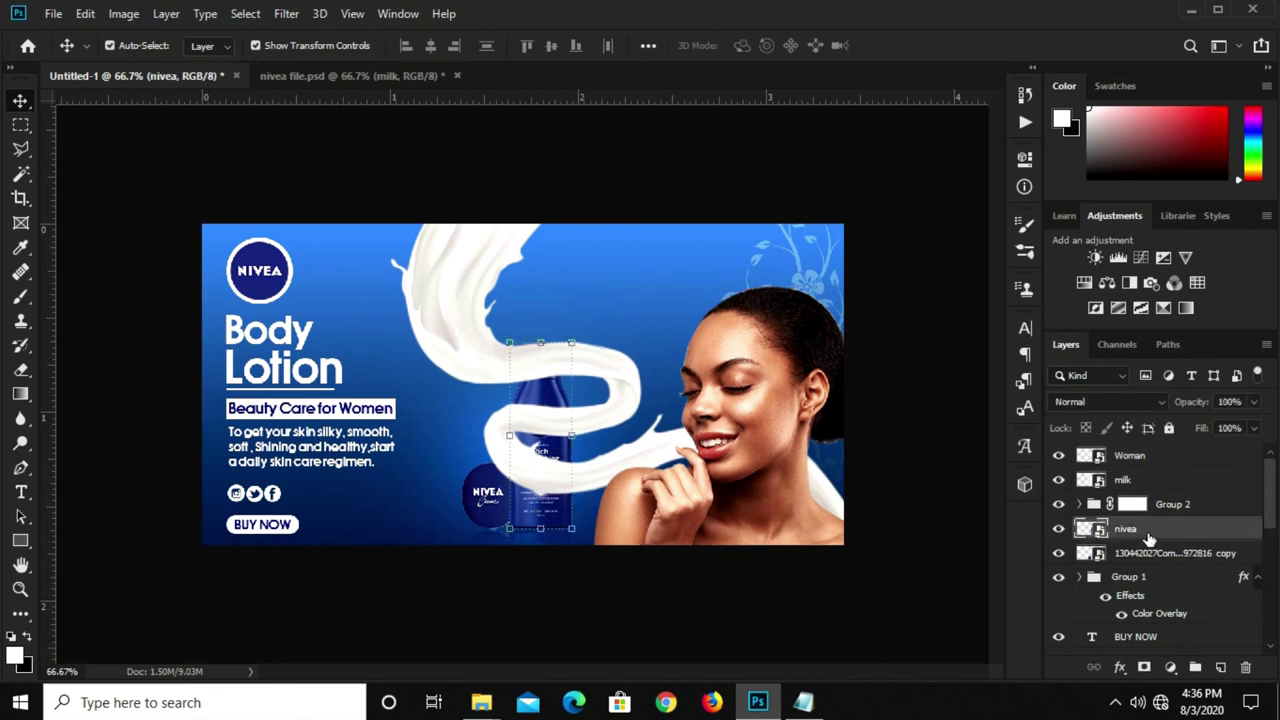
{"action": "left_click_drag", "start_coordinate": [1149, 539], "coordinate": [1145, 450]}
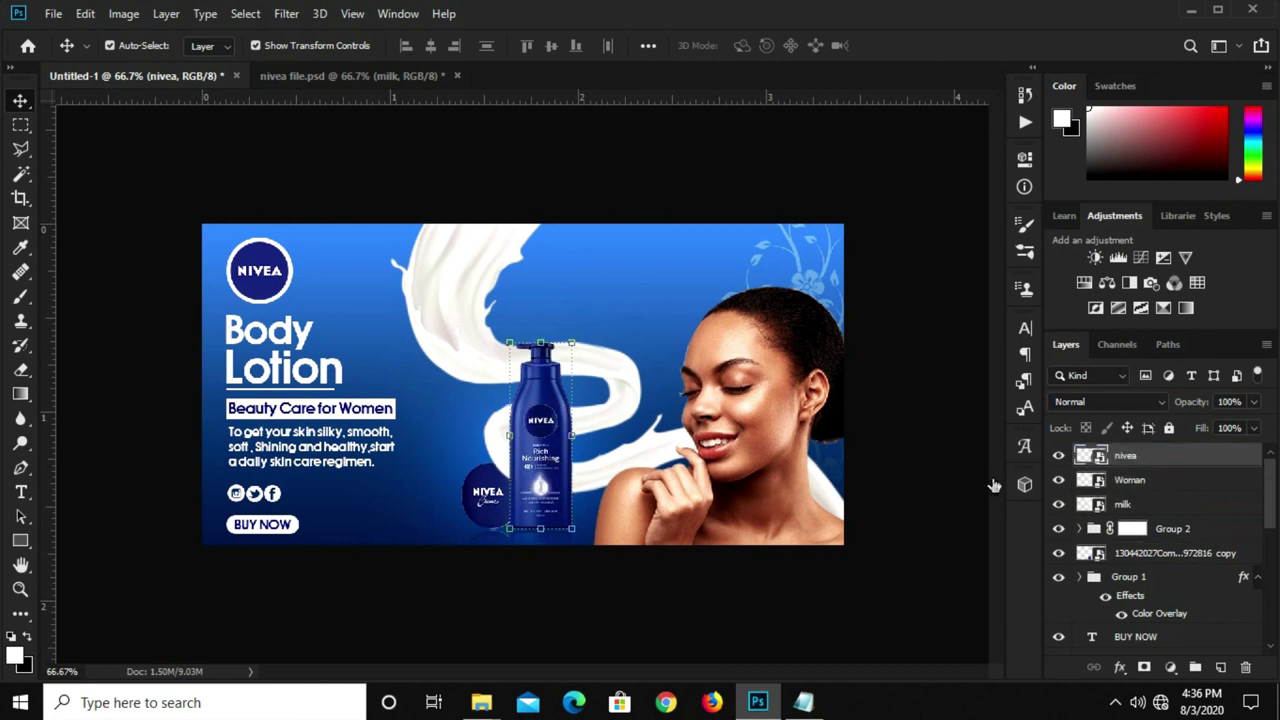
{"action": "left_click", "coordinate": [664, 614]}
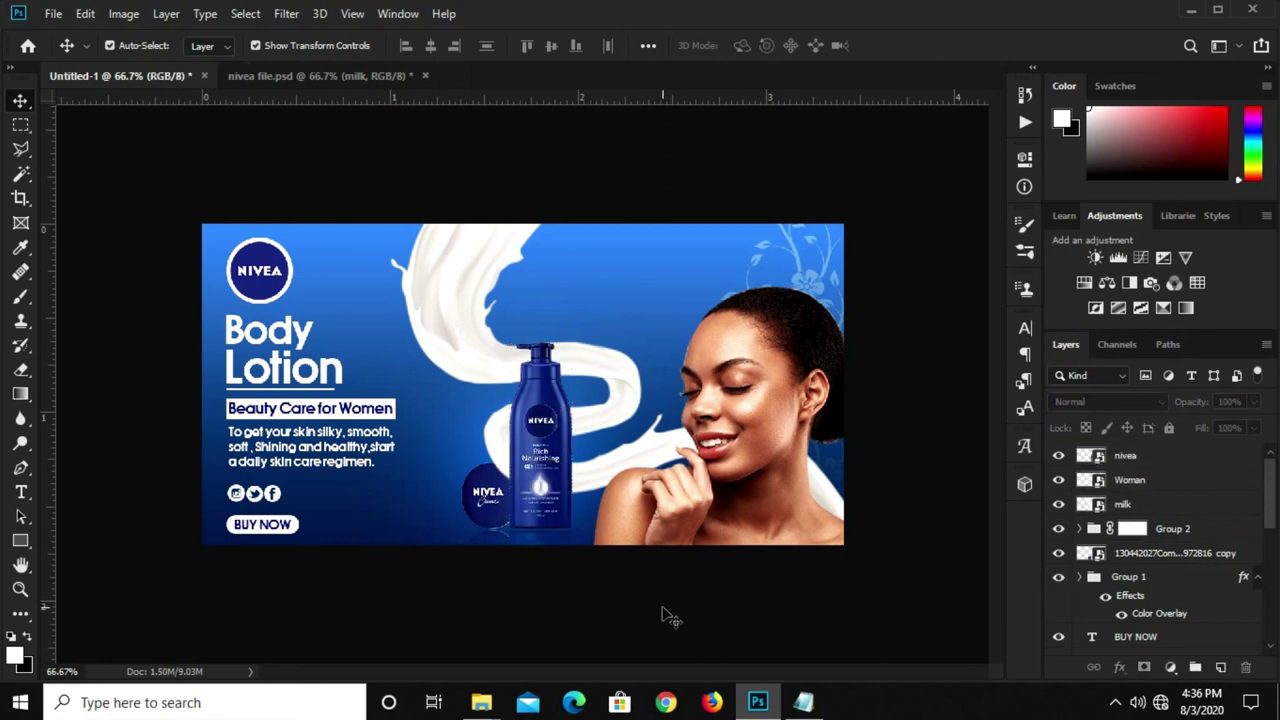
{"action": "key", "text": "ctrl+0"}
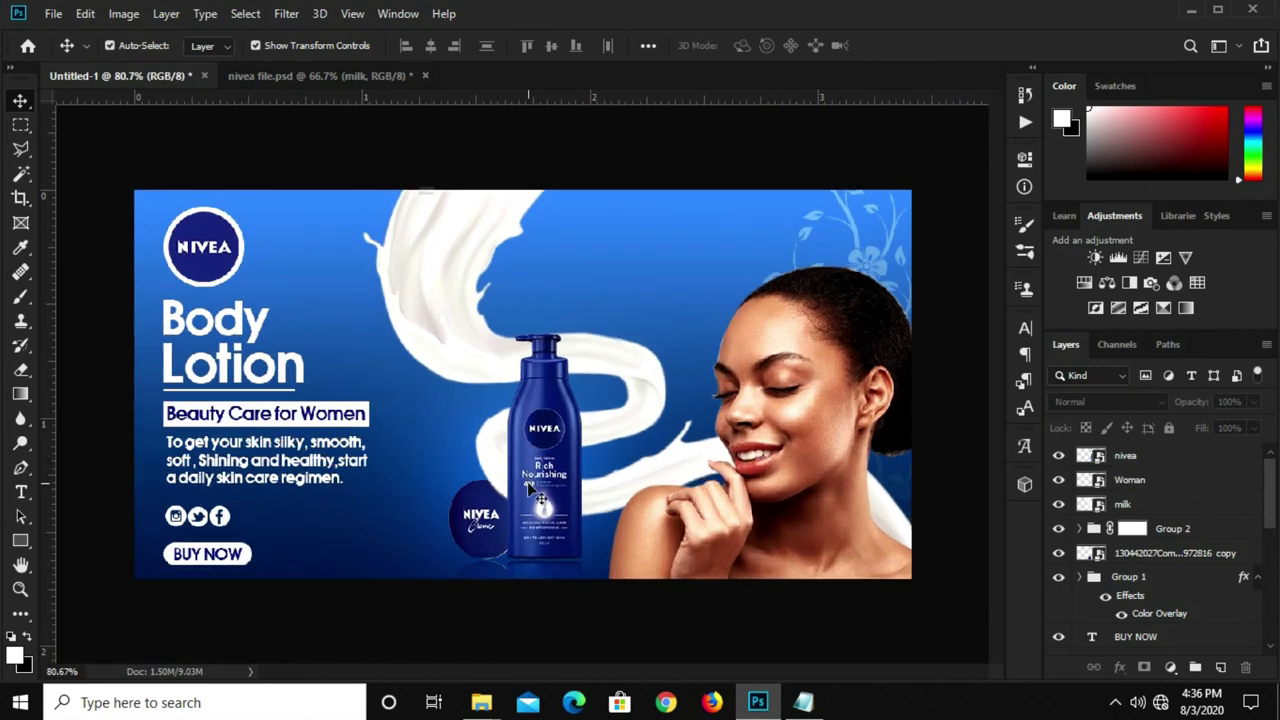
{"action": "left_click", "coordinate": [555, 485]}
{"action": "scroll", "coordinate": [555, 485], "scroll_direction": "up", "scroll_amount": 3}
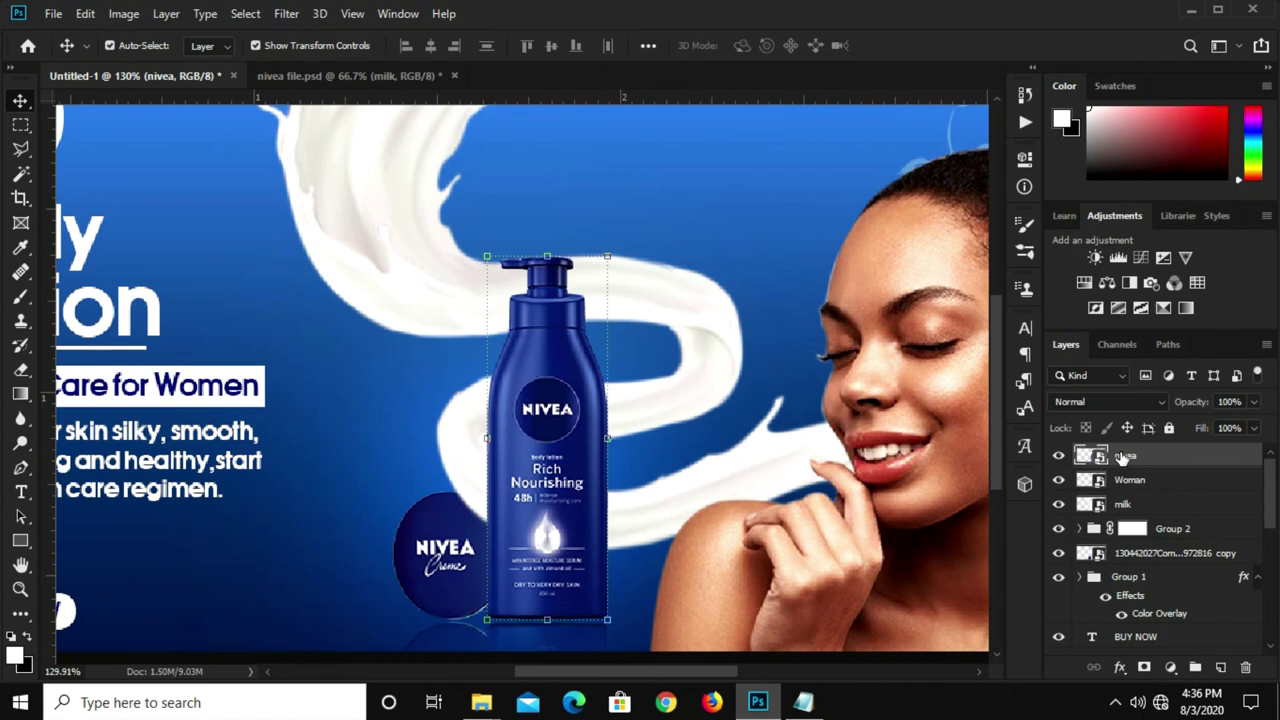
Add a layer mask to the nivea bottle layer and select the standard Pen Tool
{"action": "left_click", "coordinate": [1144, 667]}
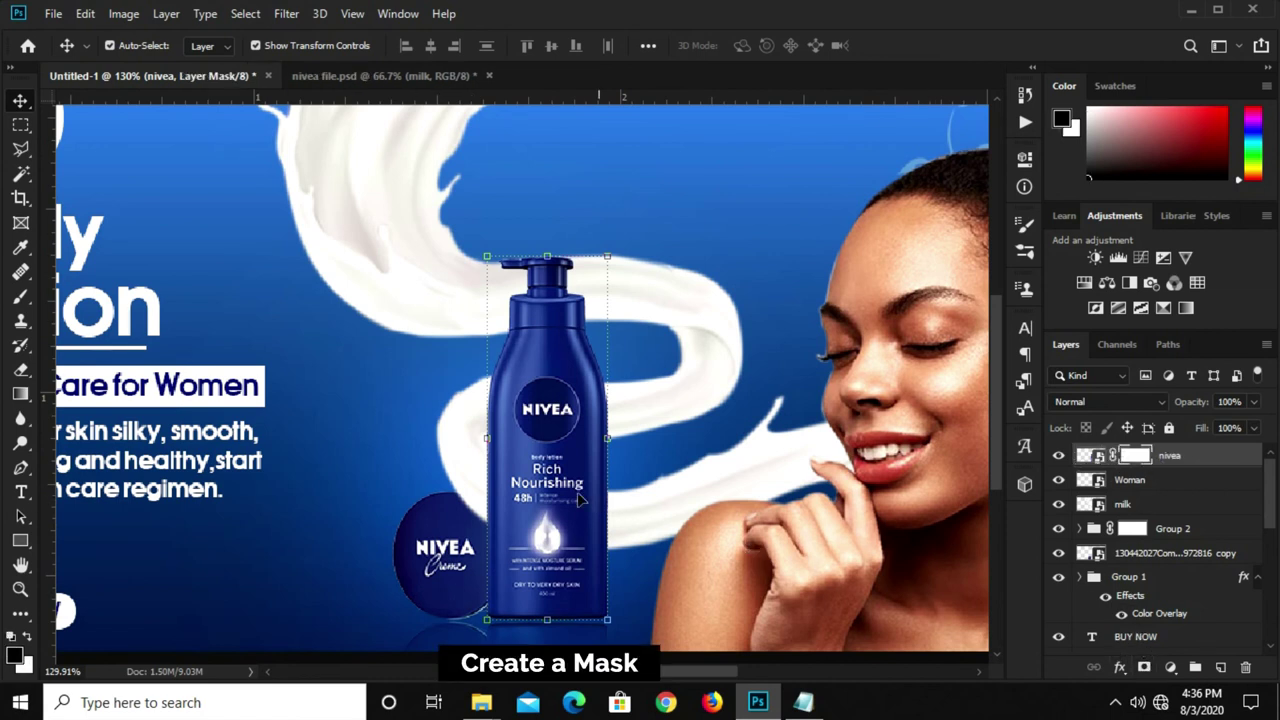
{"action": "scroll", "coordinate": [549, 487], "scroll_direction": "up", "scroll_amount": 2}
{"action": "scroll", "coordinate": [549, 487], "scroll_direction": "up", "scroll_amount": 2}
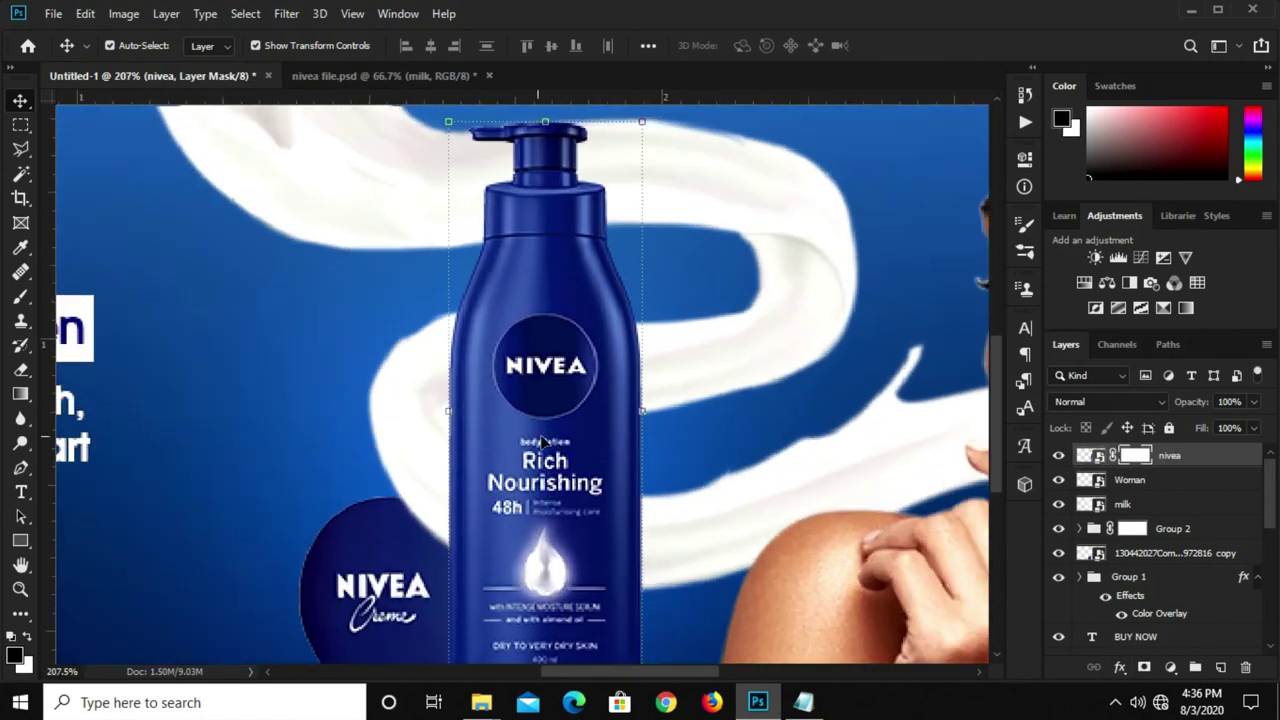
{"action": "left_click", "coordinate": [20, 467]}
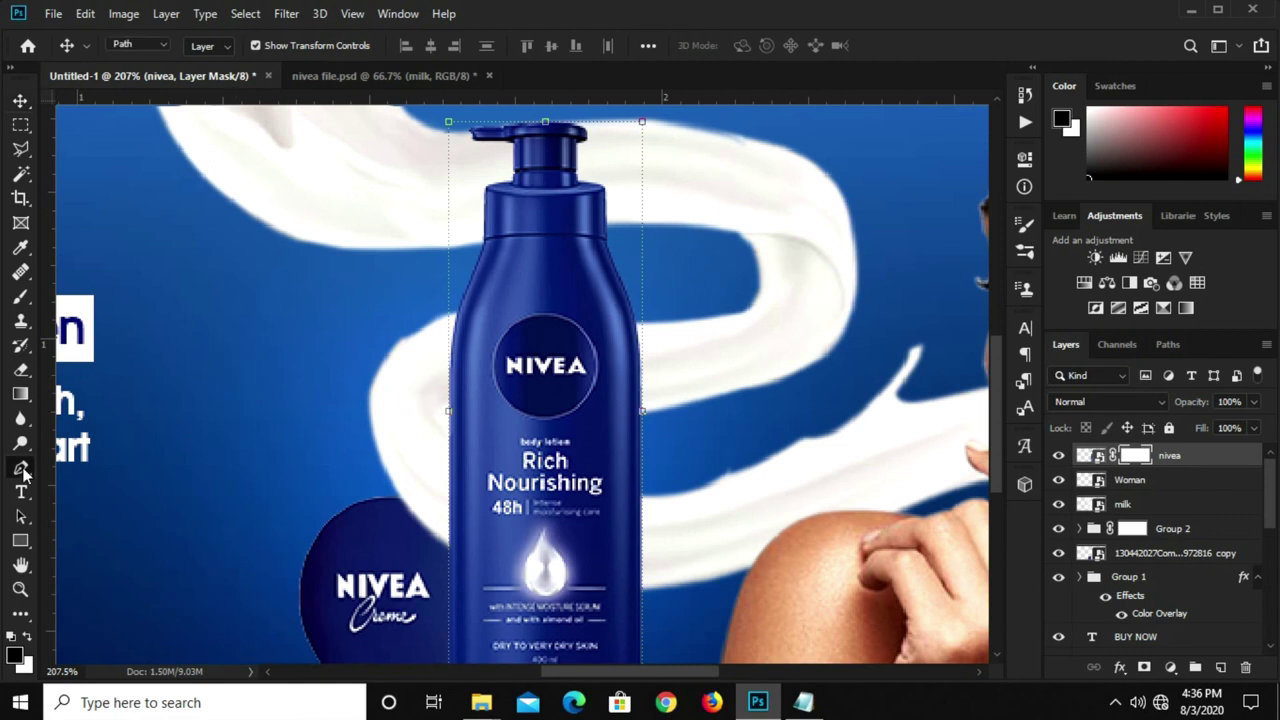
{"action": "right_click", "coordinate": [20, 467]}
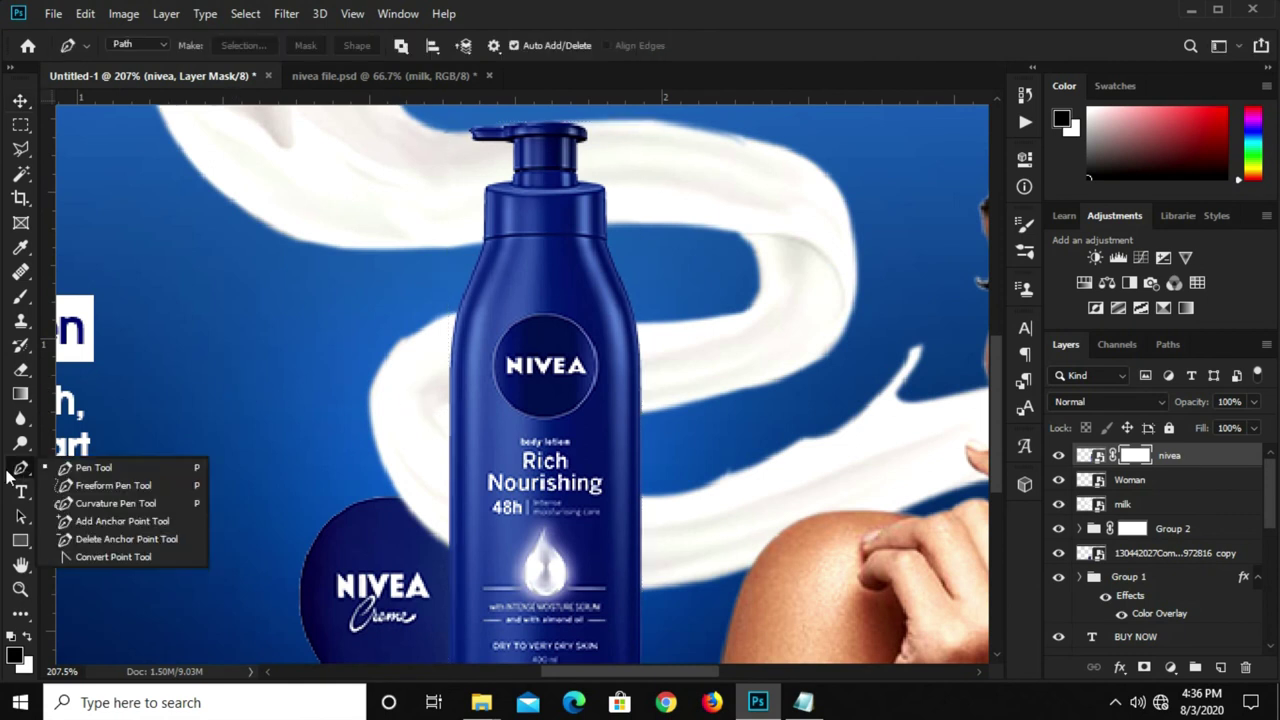
{"action": "left_click", "coordinate": [72, 471]}
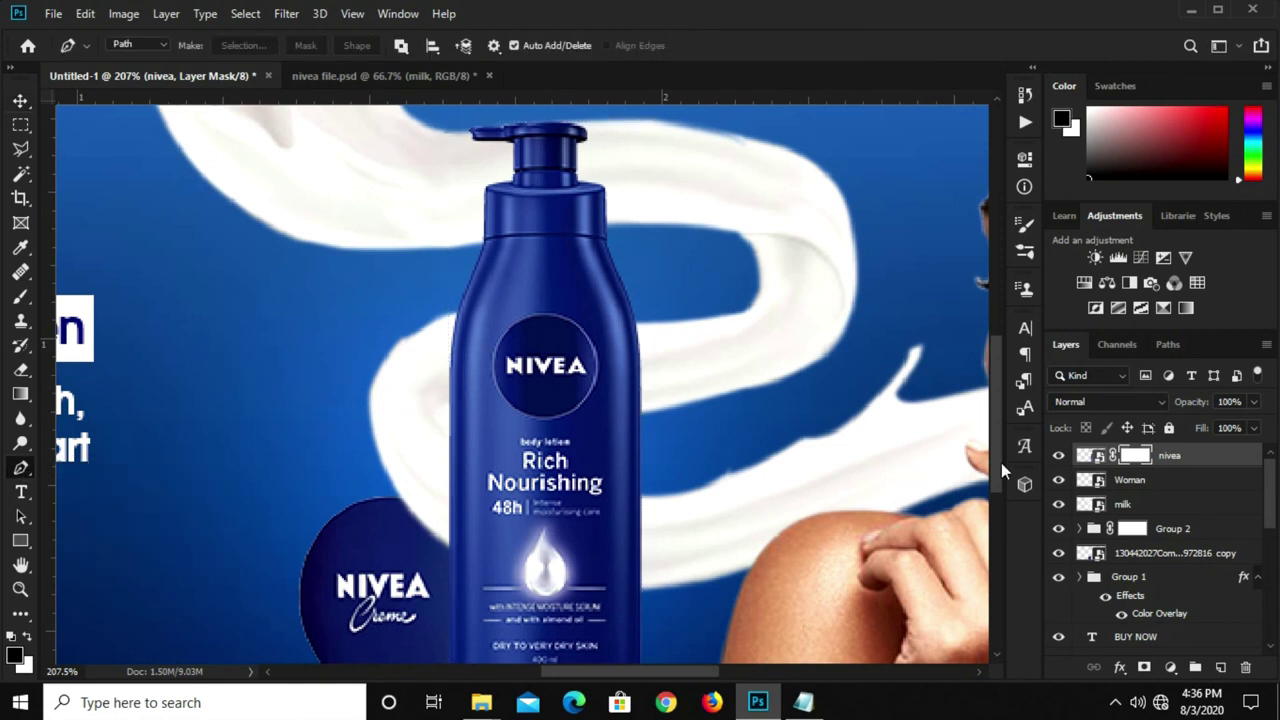
Lower the nivea bottle layer's opacity to 72%
{"action": "left_click", "coordinate": [1254, 402]}
{"action": "mouse_move", "coordinate": [1257, 423]}
{"action": "left_mouse_down"}
{"action": "mouse_move", "coordinate": [1184, 428]}
{"action": "mouse_move", "coordinate": [1230, 424]}
{"action": "left_mouse_up"}
{"action": "scroll", "coordinate": [527, 428], "scroll_direction": "up", "scroll_amount": 2, "text": "alt"}
{"action": "scroll", "coordinate": [527, 428], "scroll_direction": "up", "scroll_amount": 2, "text": "alt"}
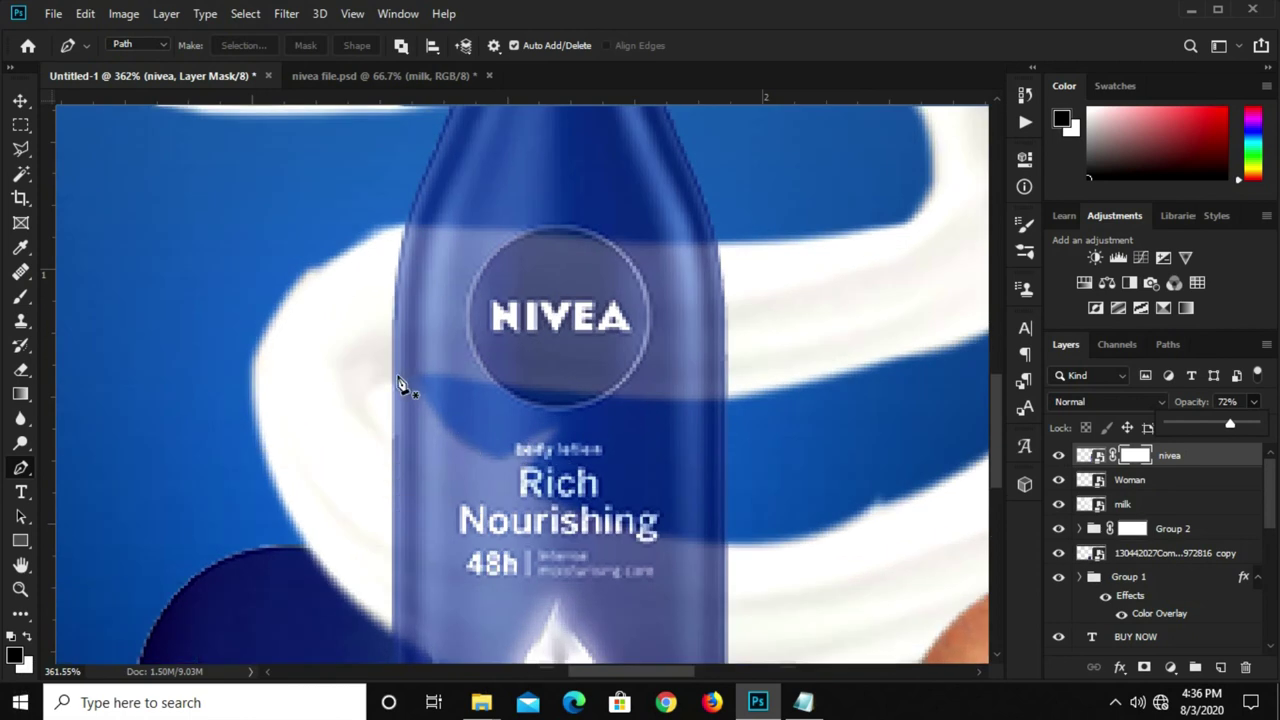
Start a pen path along the milk's edge from the bottle's left side toward the label
{"action": "left_click", "coordinate": [391, 371]}
{"action": "left_click_drag", "start_coordinate": [440, 425], "coordinate": [440, 421]}
{"action": "left_click_drag", "start_coordinate": [497, 460], "coordinate": [457, 446]}
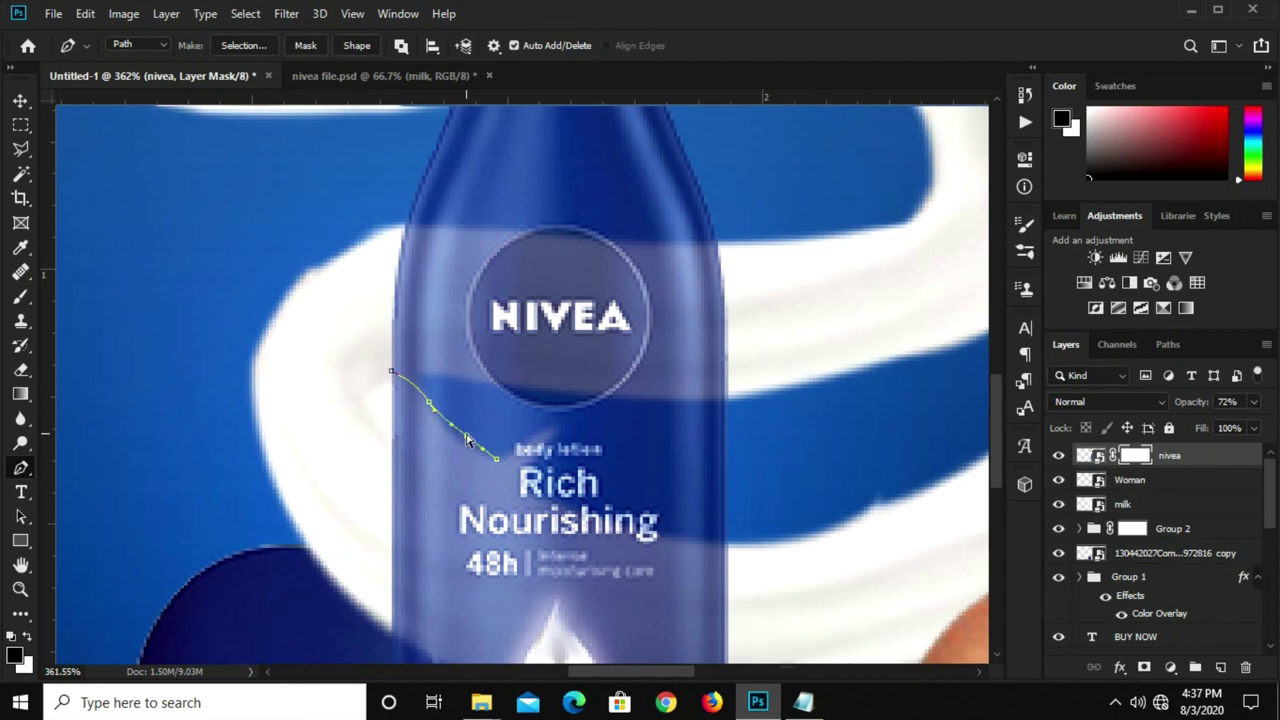
{"action": "left_click_drag", "start_coordinate": [551, 436], "coordinate": [540, 475]}
{"action": "scroll", "coordinate": [530, 483], "scroll_direction": "up", "scroll_amount": 1}
{"action": "scroll", "coordinate": [530, 483], "scroll_direction": "up", "scroll_amount": 2}
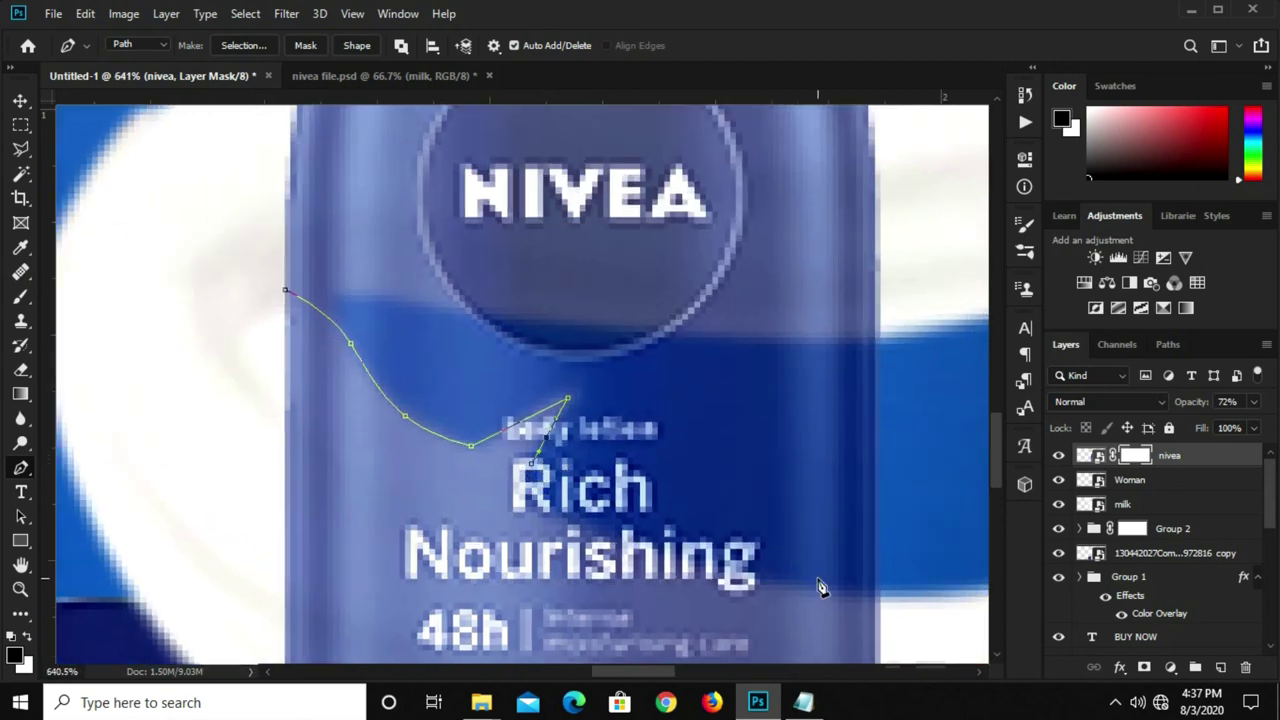
Continue the path along the milk's lower edge, down the bottle's right side and across its bottom
{"action": "left_click_drag", "start_coordinate": [838, 597], "coordinate": [868, 581]}
{"action": "mouse_move", "coordinate": [645, 525]}
{"action": "left_mouse_down"}
{"action": "mouse_move", "coordinate": [588, 522]}
{"action": "mouse_move", "coordinate": [505, 483]}
{"action": "left_mouse_up"}
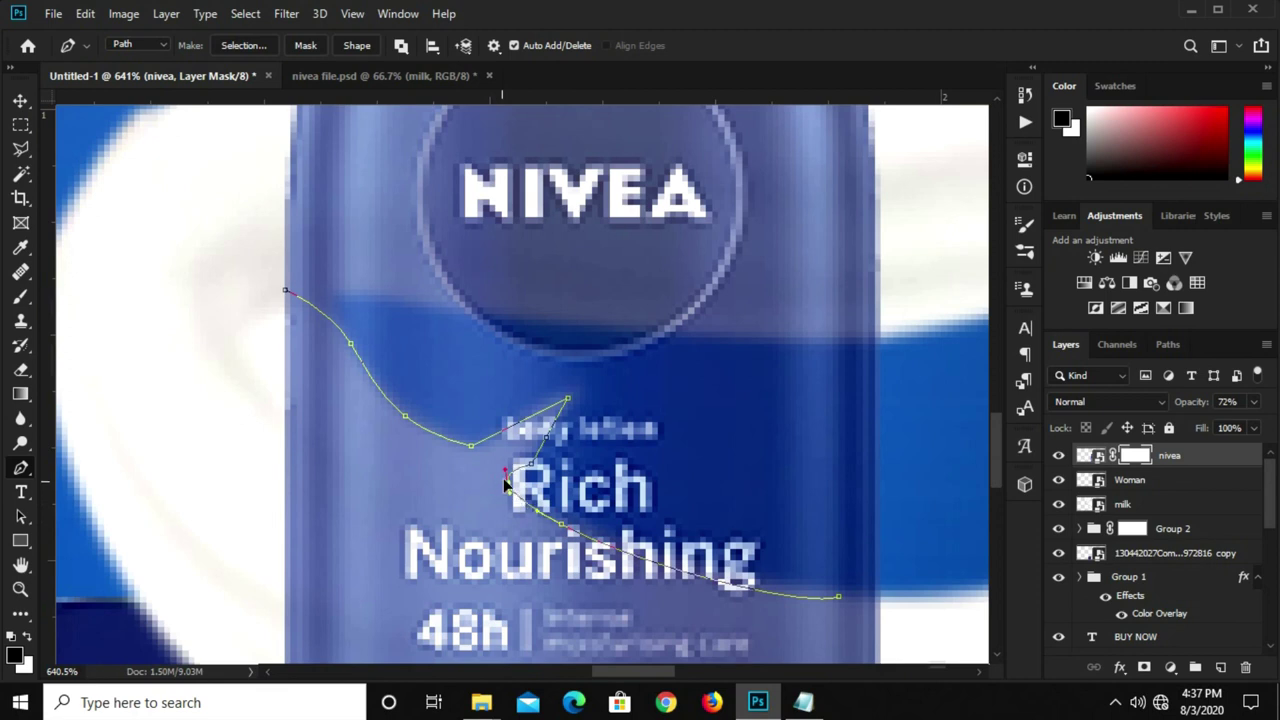
{"action": "scroll", "coordinate": [565, 483], "scroll_direction": "down", "scroll_amount": 3}
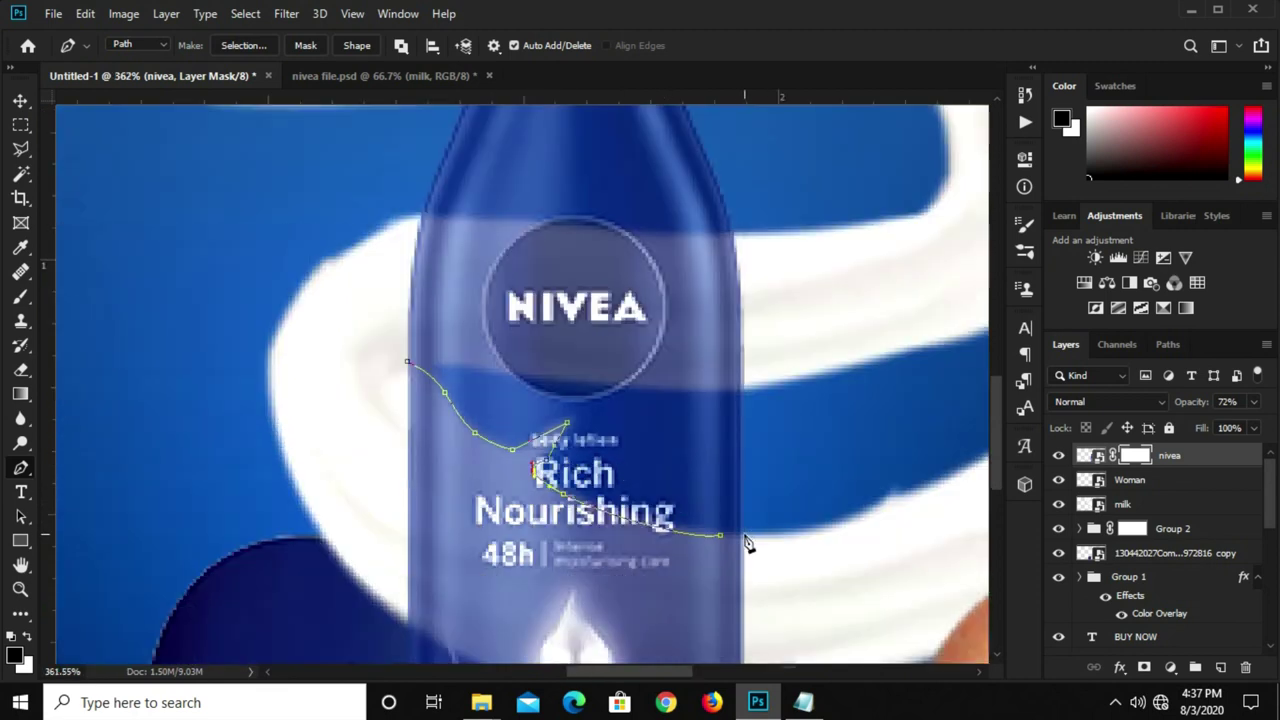
{"action": "left_click_drag", "start_coordinate": [754, 543], "coordinate": [760, 546]}
{"action": "scroll", "coordinate": [760, 548], "scroll_direction": "down", "scroll_amount": 3}
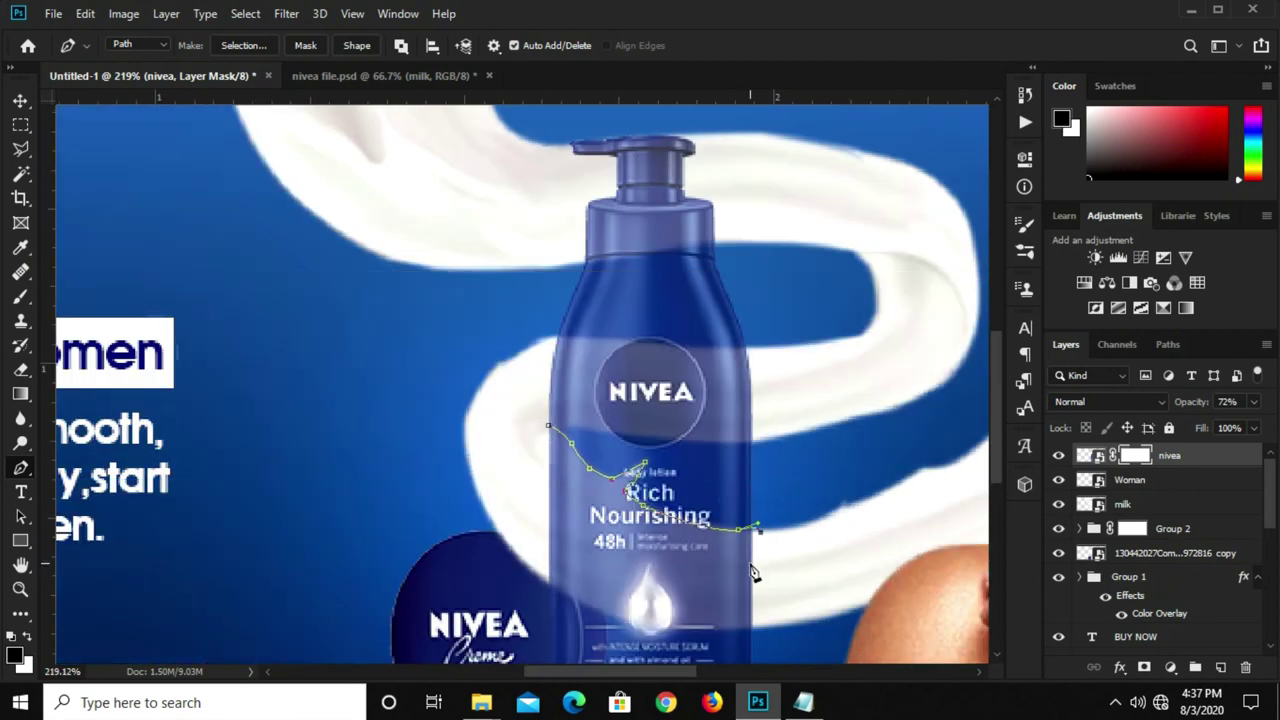
{"action": "left_click", "coordinate": [756, 620]}
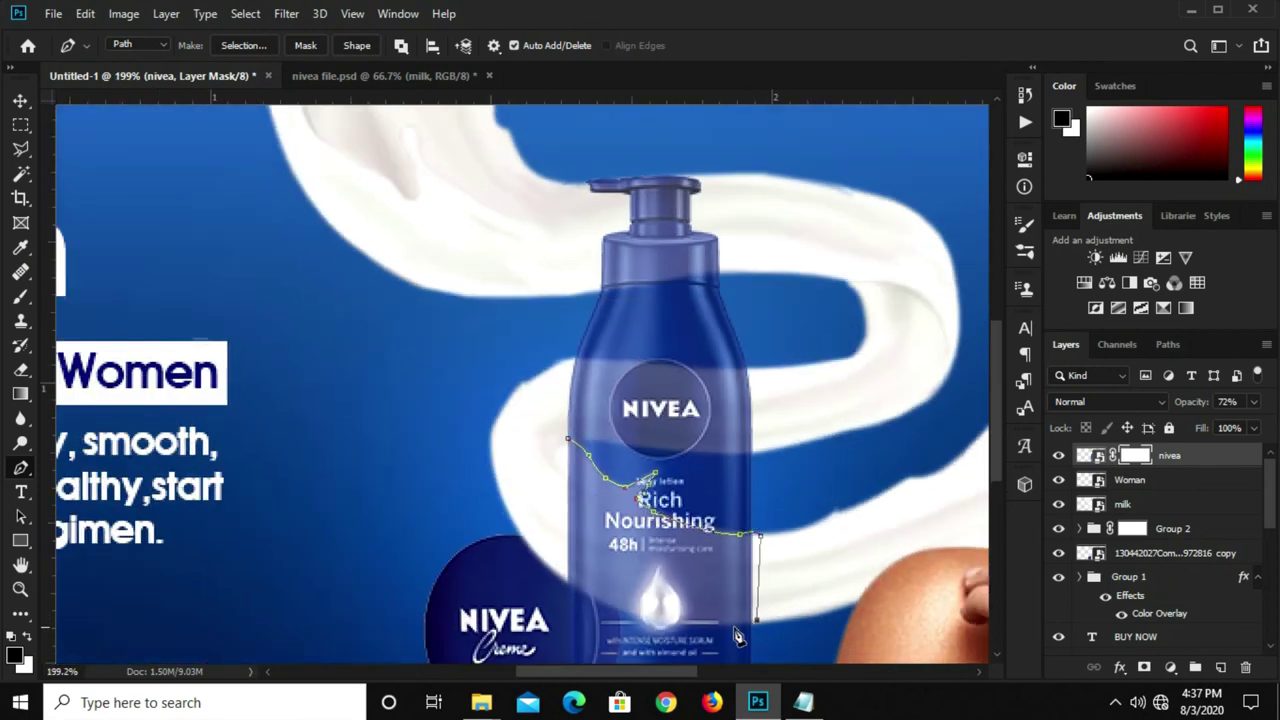
{"action": "left_click", "coordinate": [554, 575]}
{"action": "left_click_drag", "start_coordinate": [658, 603], "coordinate": [657, 625]}
Close the pen path and turn it into a selection with 1-pixel feather
{"action": "left_click", "coordinate": [566, 440]}
{"action": "right_click", "coordinate": [600, 530]}
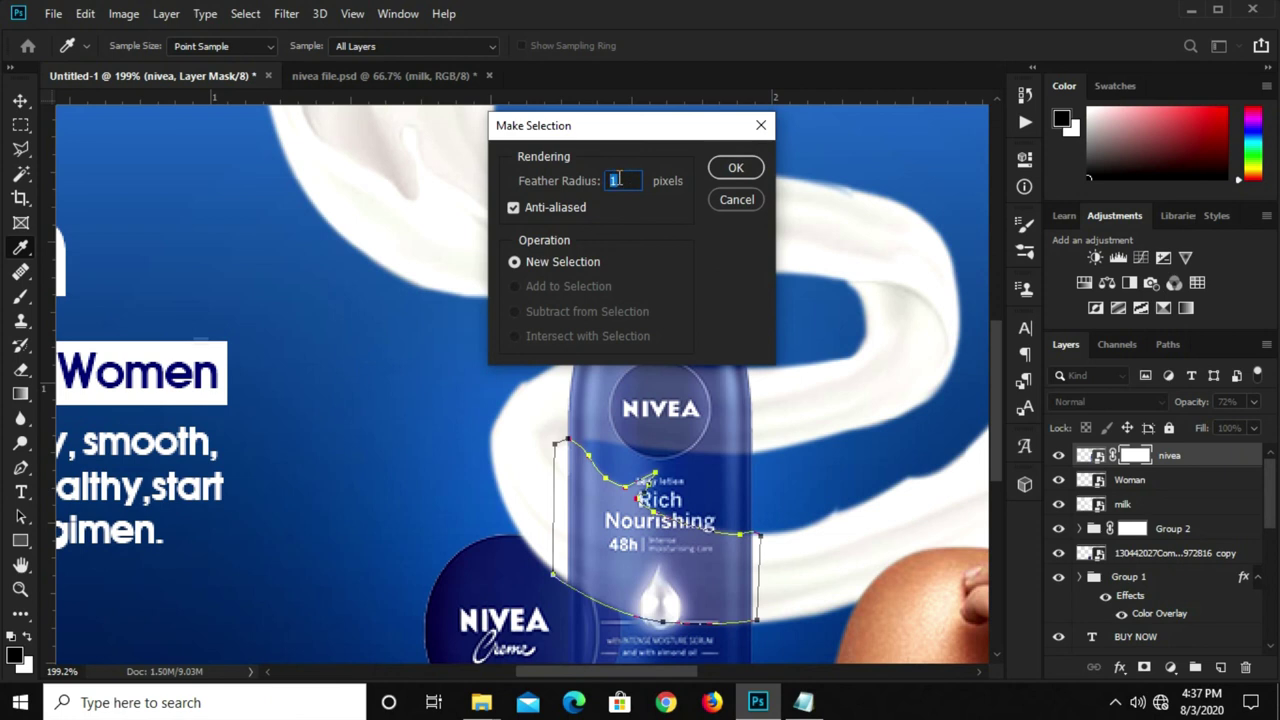
{"action": "left_click", "coordinate": [733, 168]}
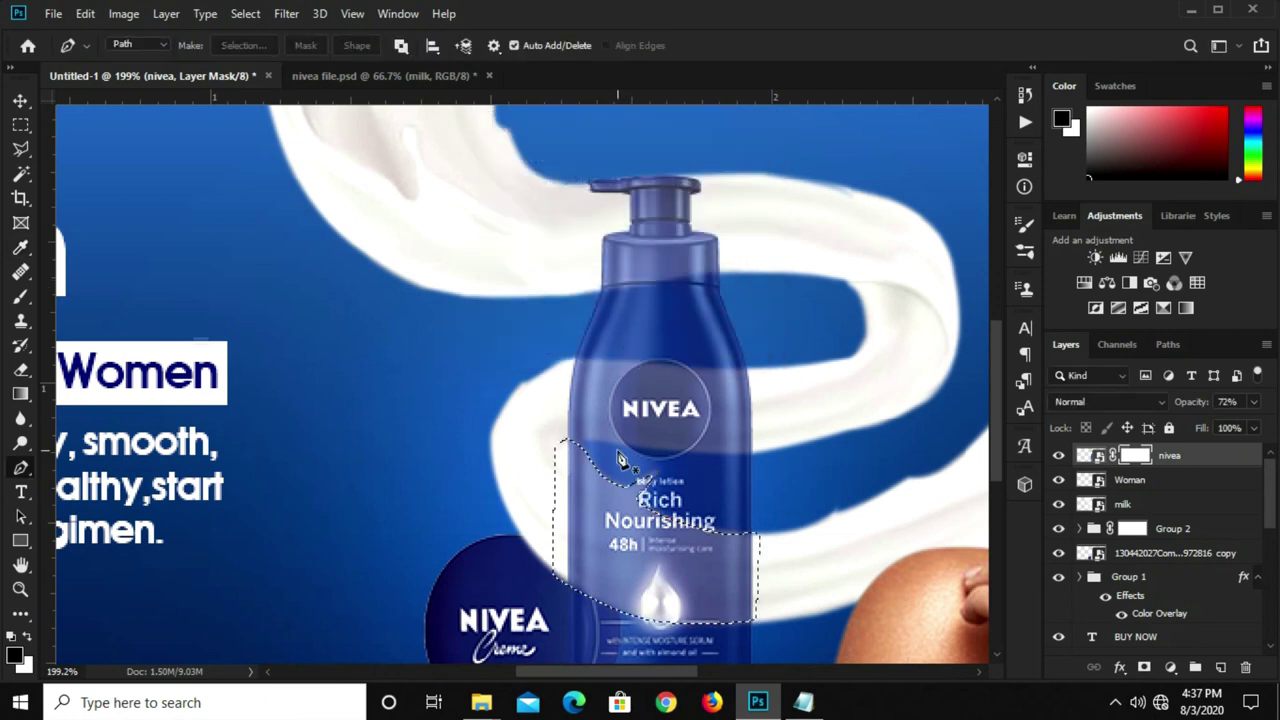
{"action": "right_click", "coordinate": [605, 558]}
{"action": "key", "text": "Escape"}
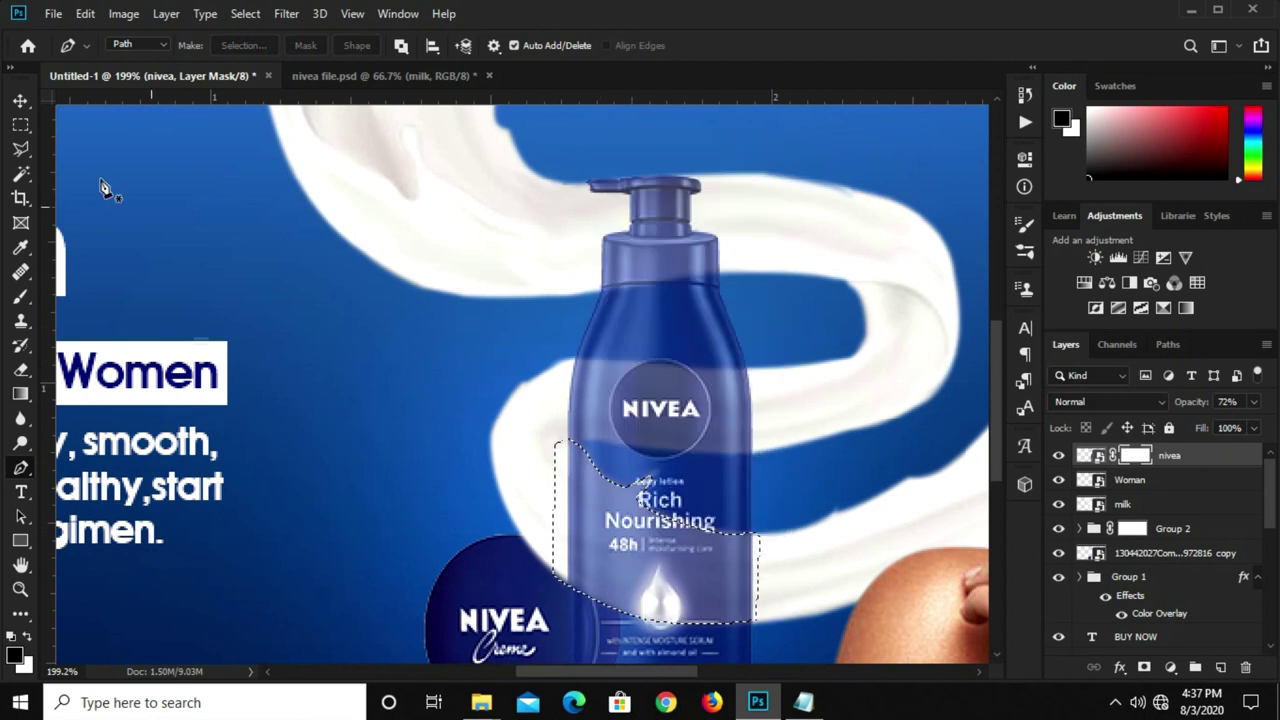
Fill the selection on the bottle's mask with the black foreground colour
{"action": "left_click", "coordinate": [24, 124]}
{"action": "left_click", "coordinate": [80, 123]}
{"action": "right_click", "coordinate": [590, 545]}
{"action": "left_click", "coordinate": [665, 428]}
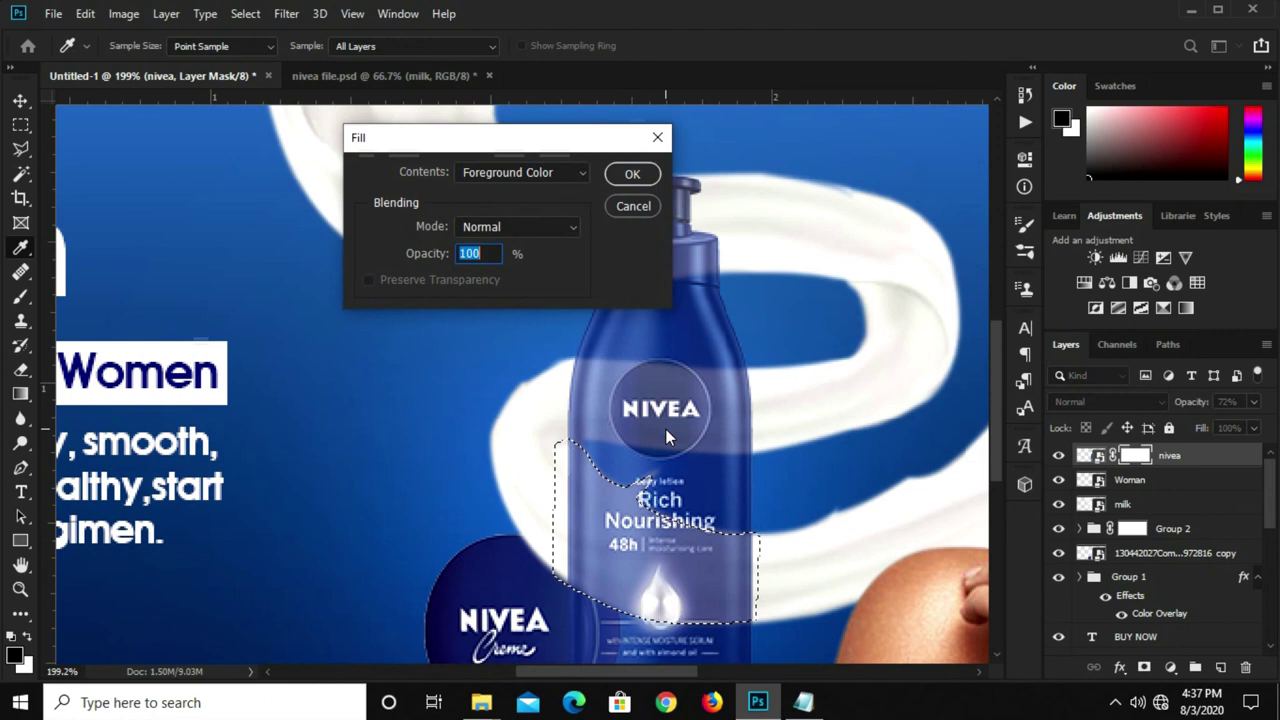
{"action": "left_click", "coordinate": [509, 172]}
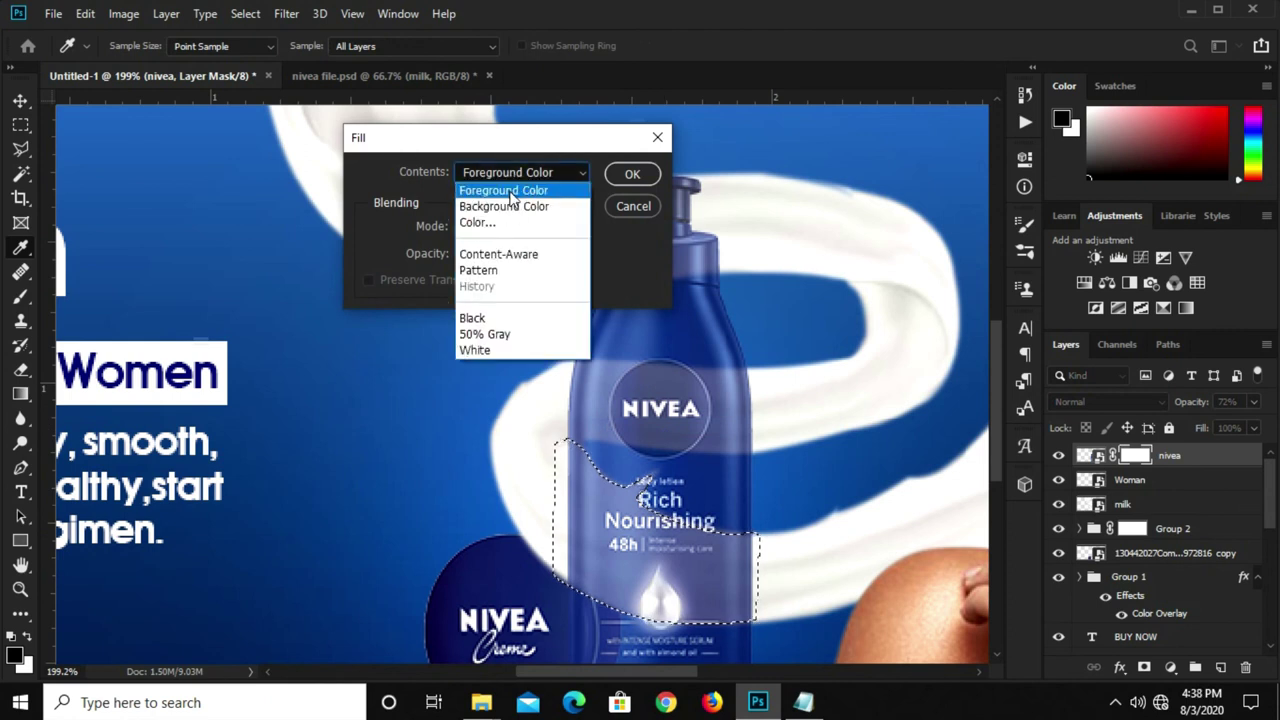
{"action": "left_click", "coordinate": [537, 174]}
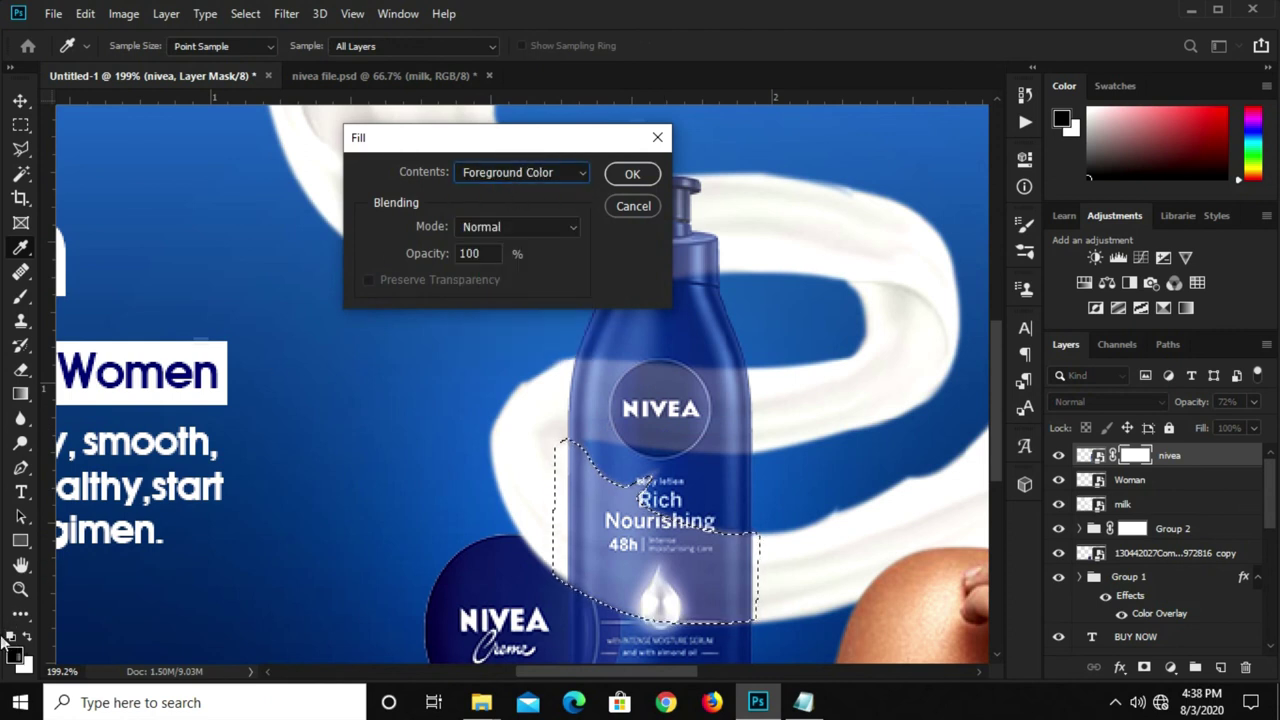
{"action": "left_click", "coordinate": [632, 174]}
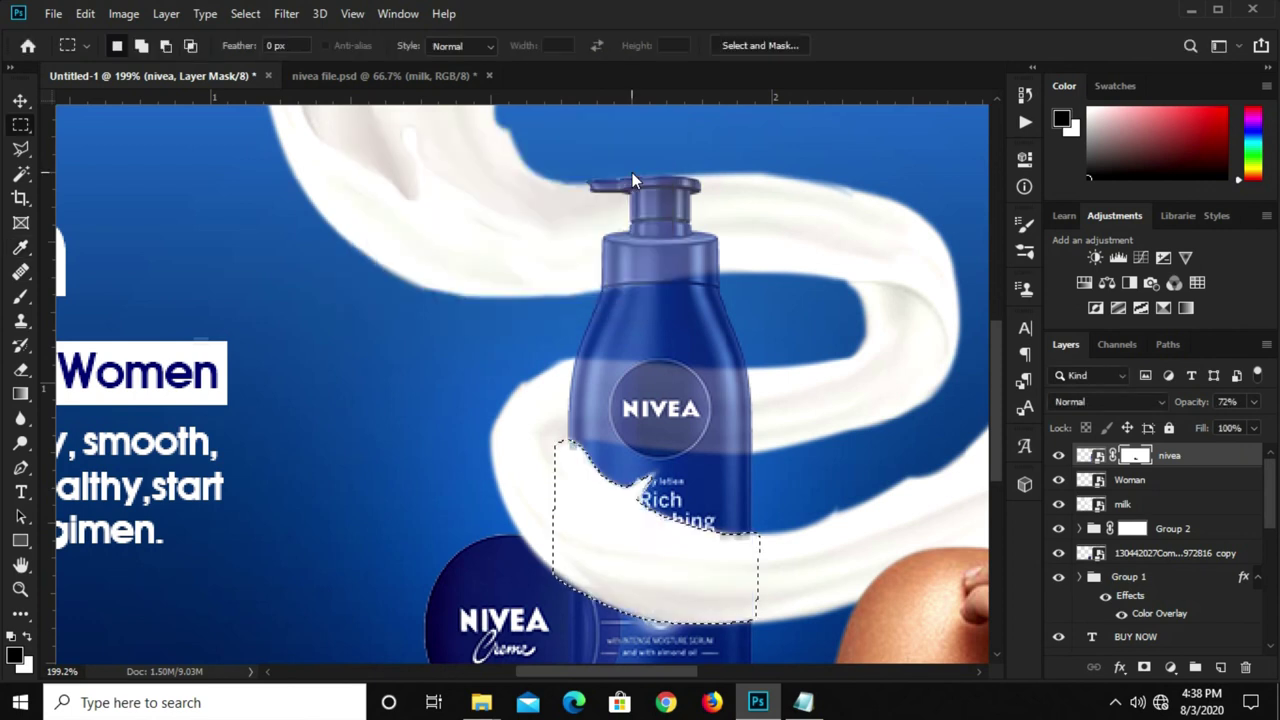
{"action": "left_click", "coordinate": [1253, 401]}
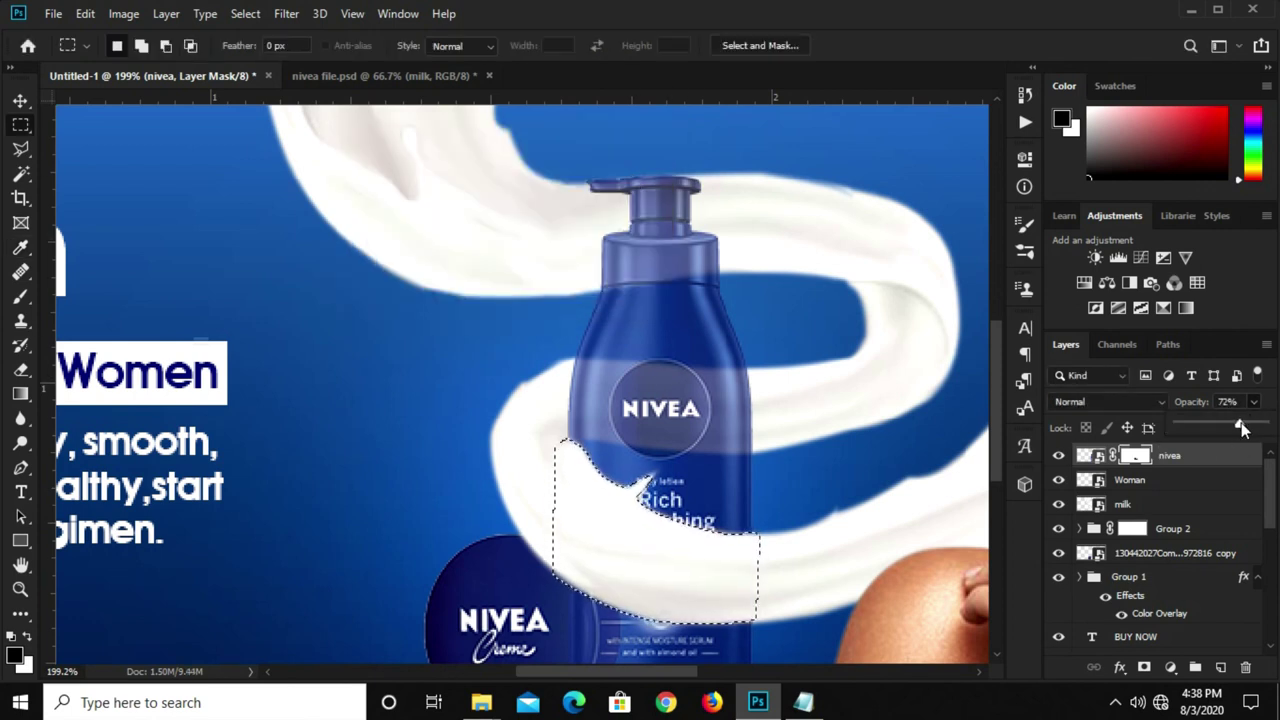
Return the nivea layer to 100% opacity and zoom out to view the whole banner
{"action": "left_click_drag", "start_coordinate": [1241, 422], "coordinate": [1264, 424]}
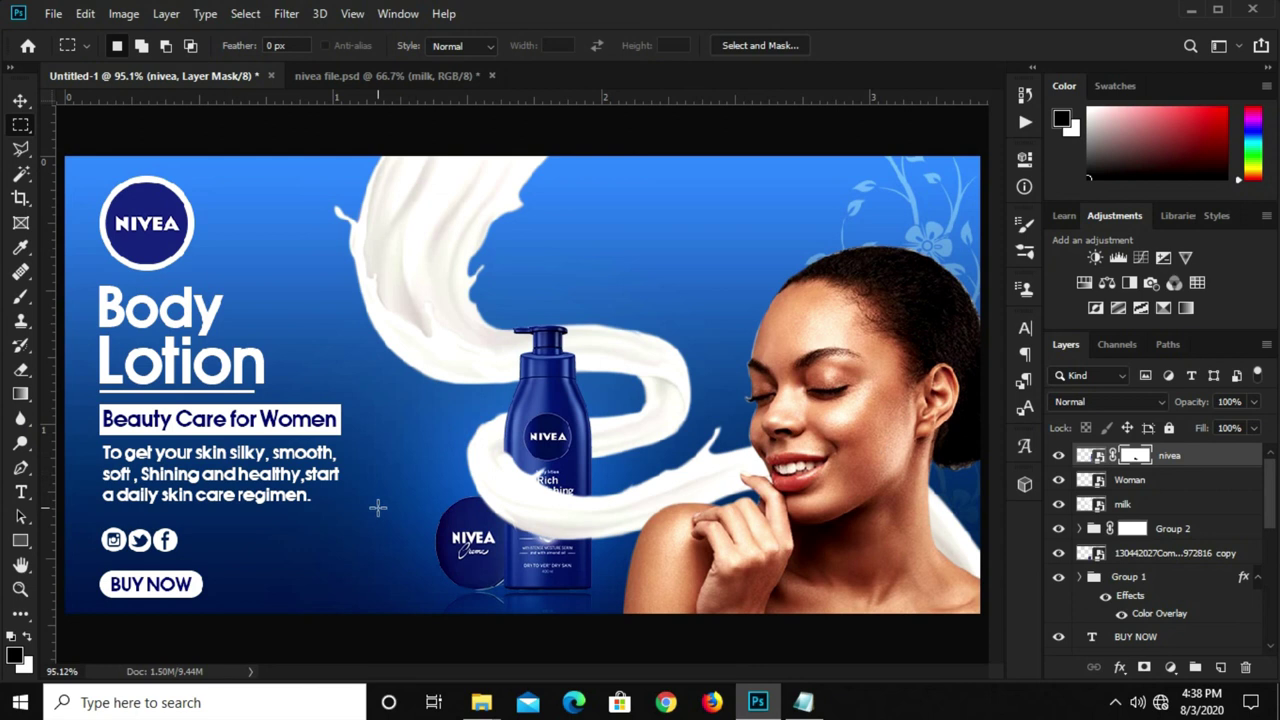
{"action": "key", "text": "v"}
{"action": "left_click", "coordinate": [622, 140]}
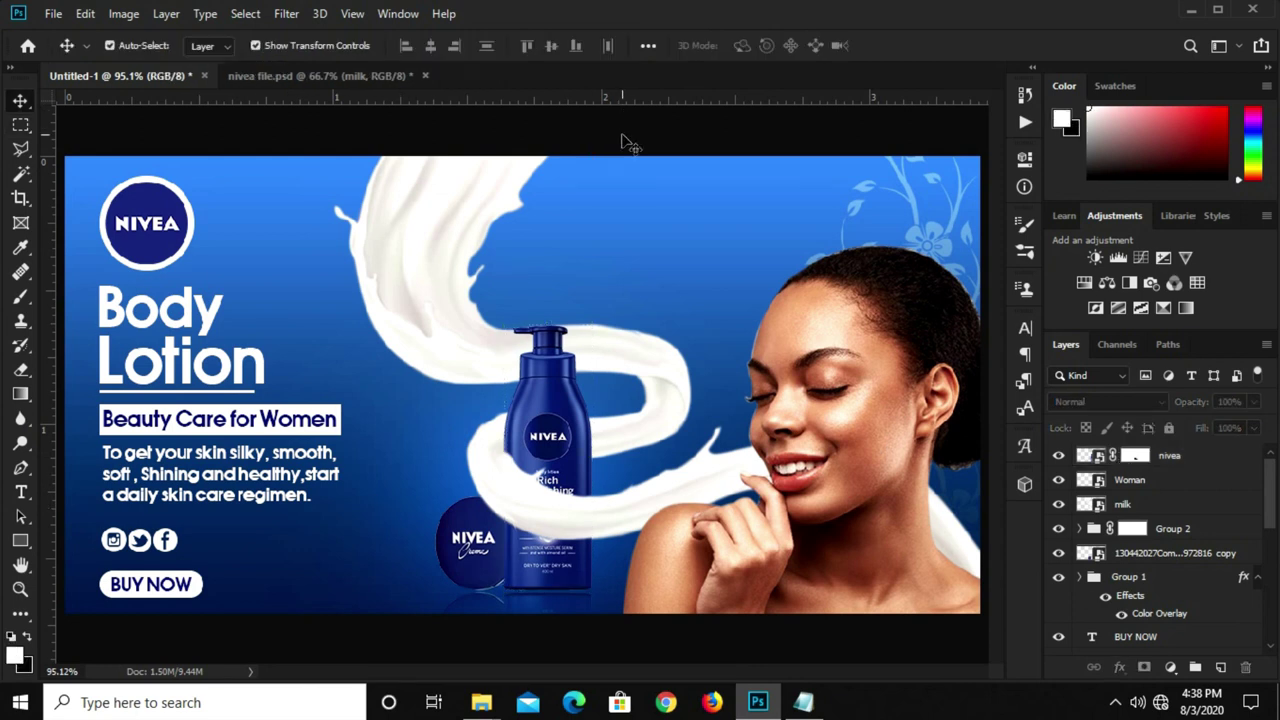
{"action": "key", "text": "ctrl+minus"}
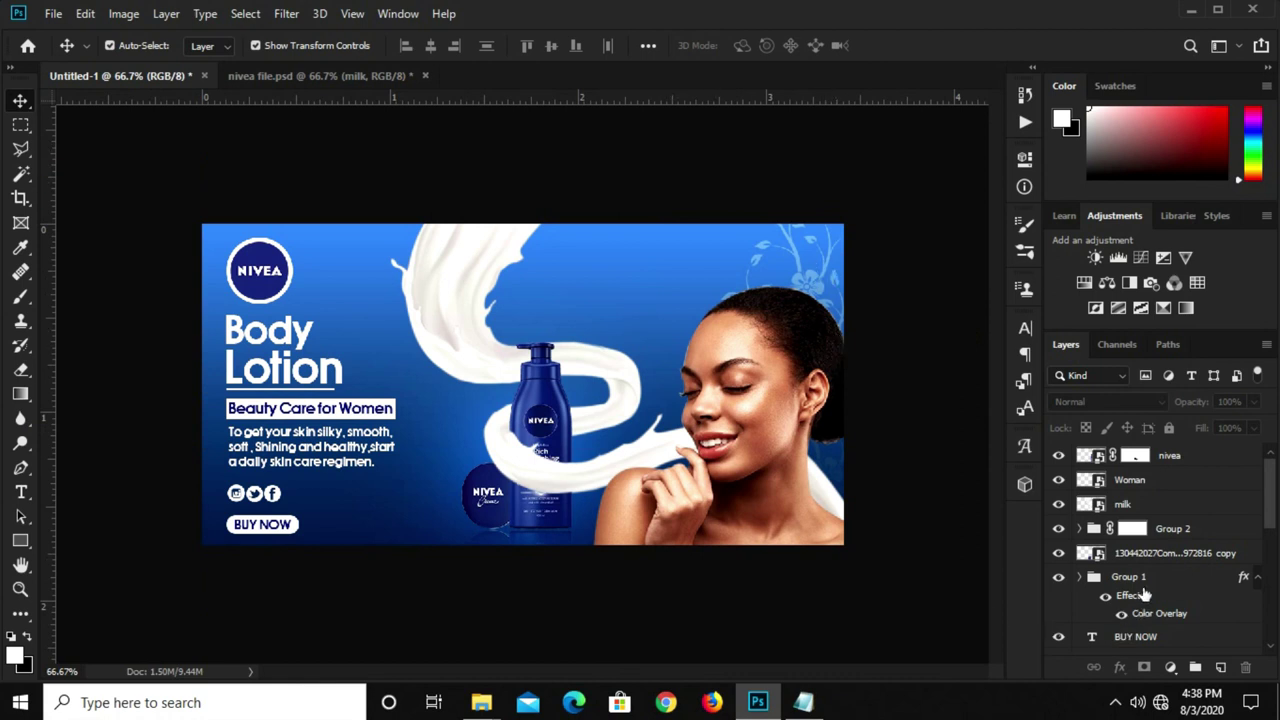
{"action": "scroll", "coordinate": [1143, 593], "scroll_direction": "down", "scroll_amount": 3}
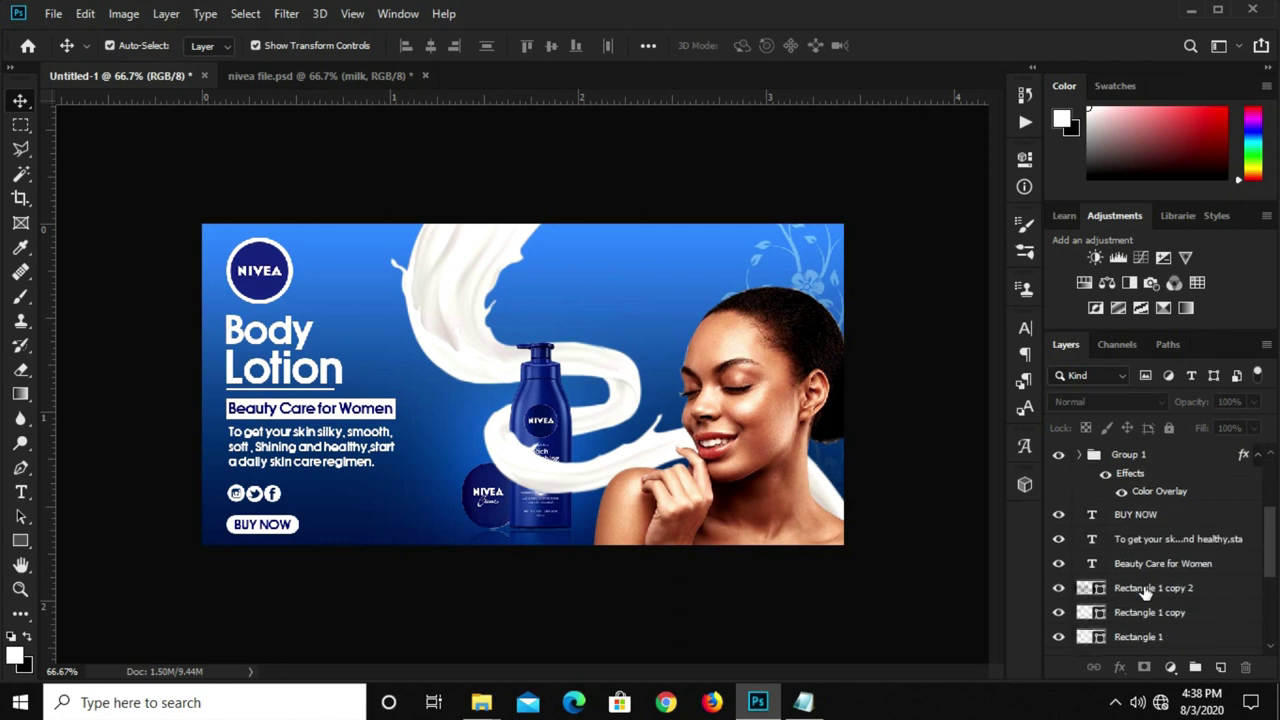
{"action": "scroll", "coordinate": [1143, 593], "scroll_direction": "up", "scroll_amount": 3}
{"action": "left_click", "coordinate": [1171, 668]}
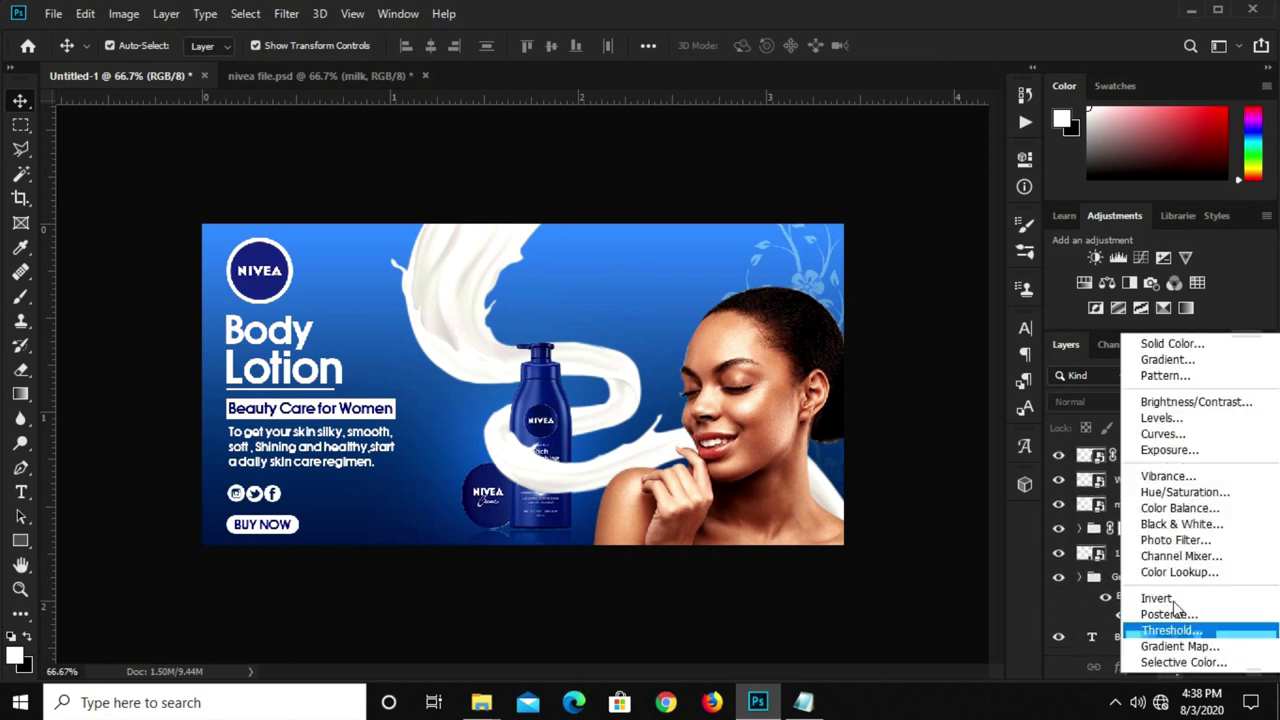
Add a Curves adjustment with the RGB midpoint pulled down, then toggle it to compare
{"action": "left_click", "coordinate": [1163, 434]}
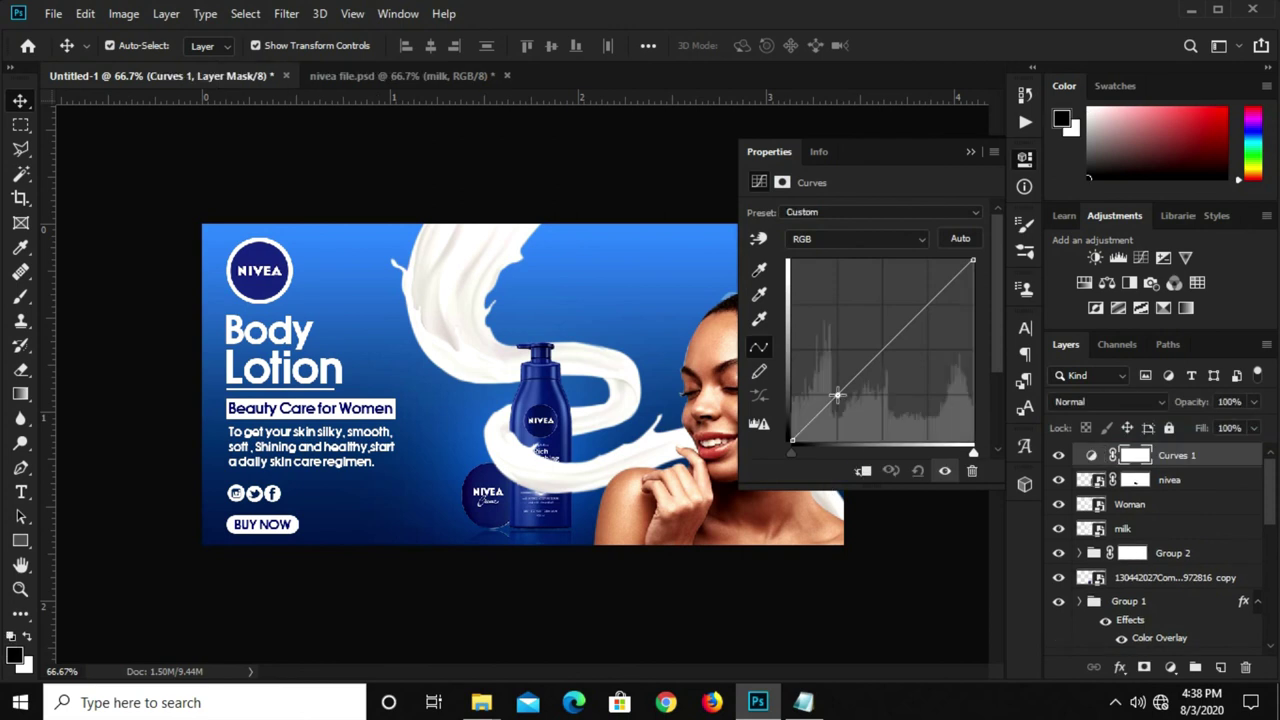
{"action": "left_click_drag", "start_coordinate": [837, 395], "coordinate": [851, 406]}
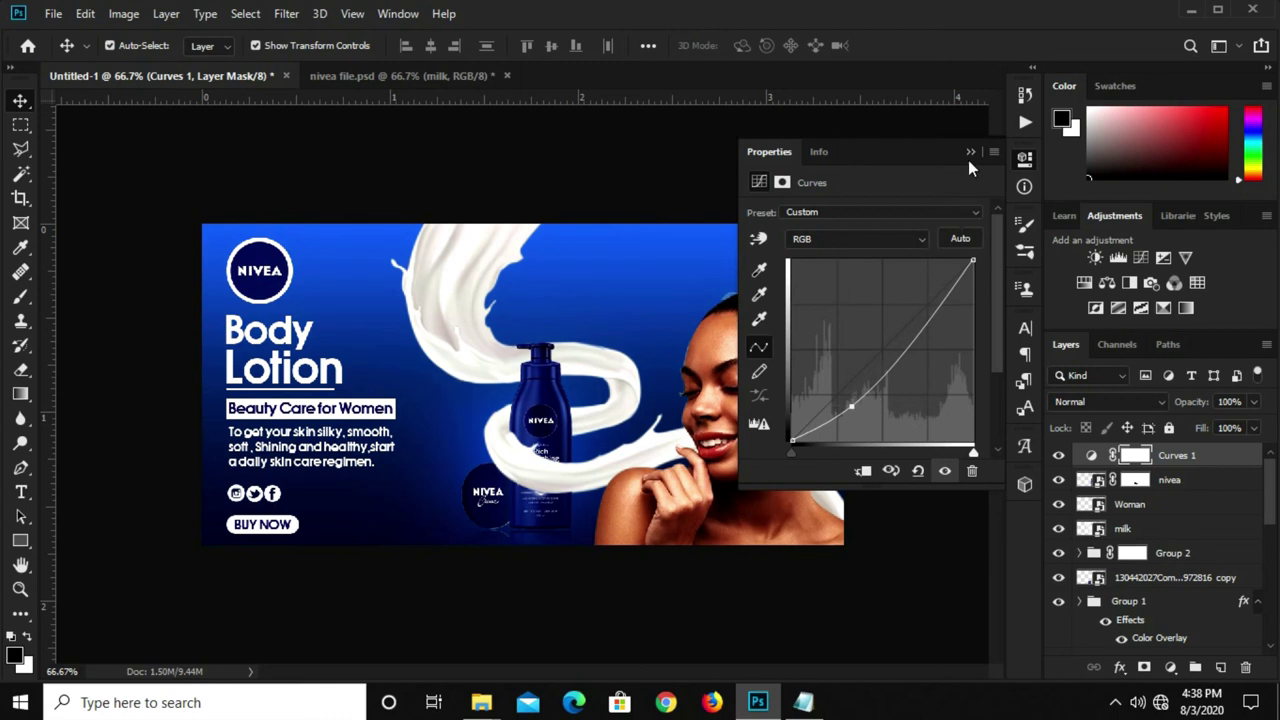
{"action": "left_click", "coordinate": [970, 153]}
{"action": "left_click", "coordinate": [938, 205]}
{"action": "scroll", "coordinate": [930, 200], "scroll_direction": "up", "scroll_amount": 3}
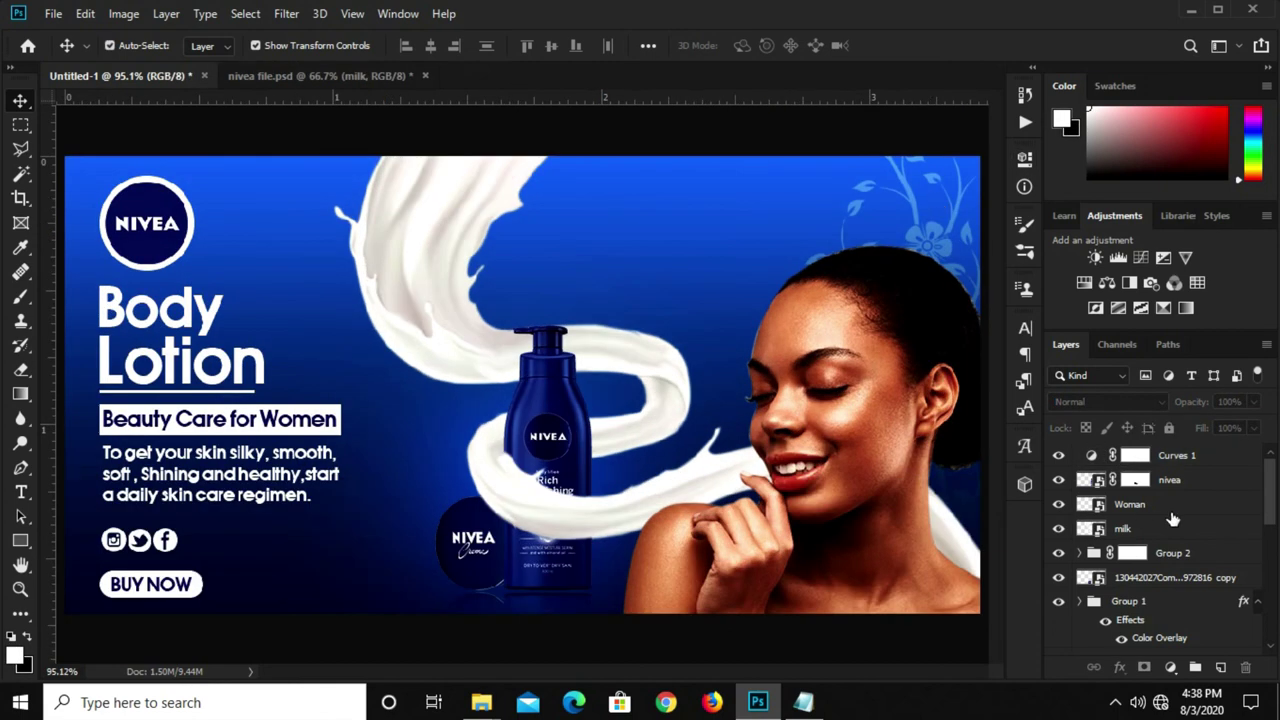
{"action": "left_click", "coordinate": [1058, 456]}
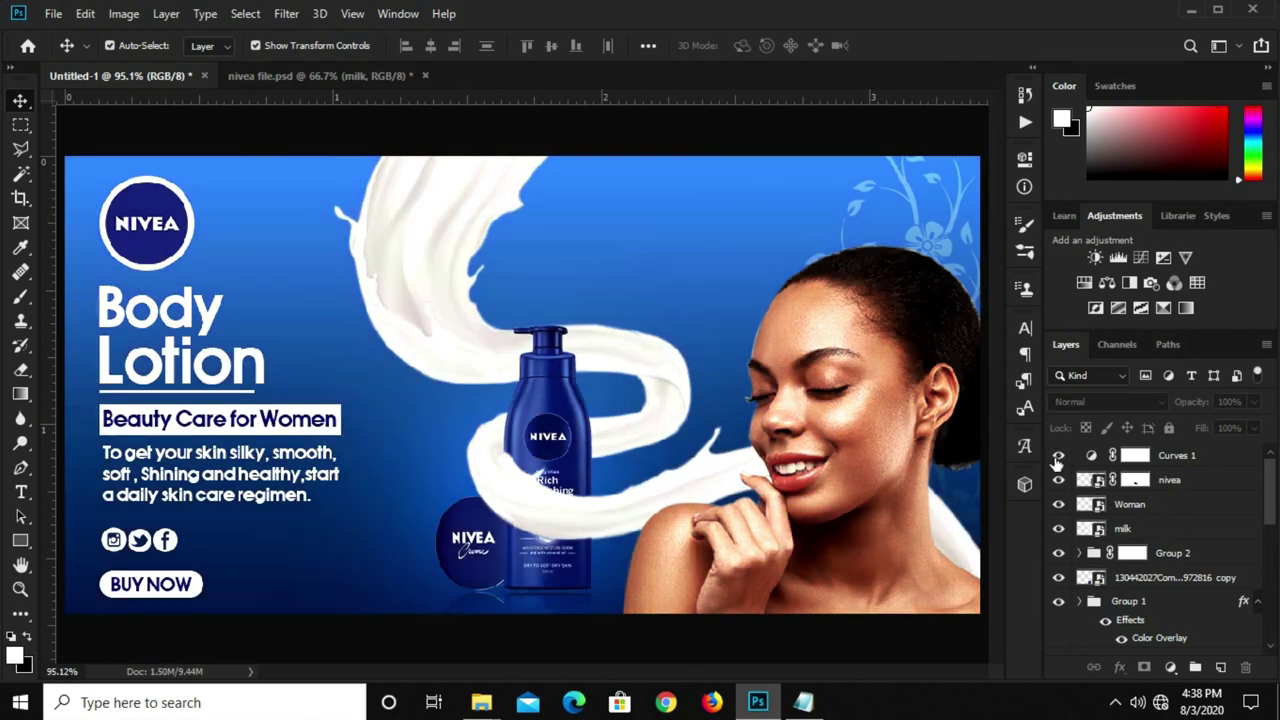
{"action": "left_click", "coordinate": [1058, 456]}
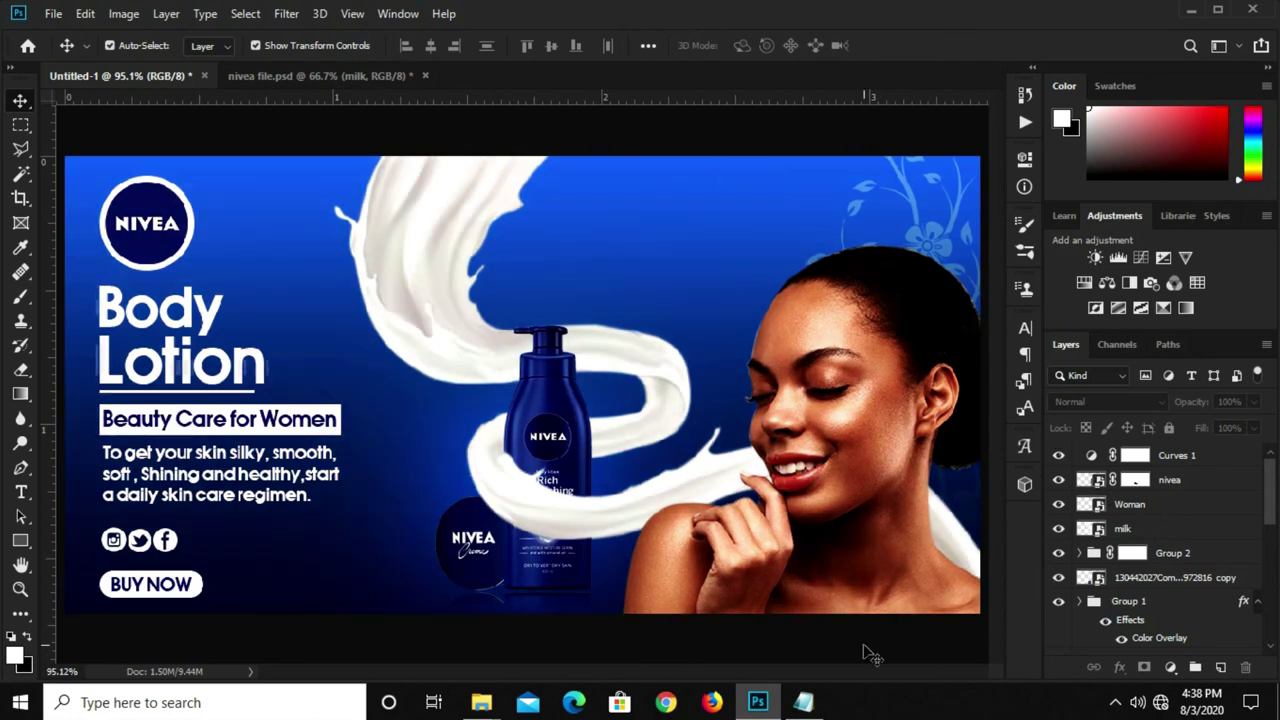